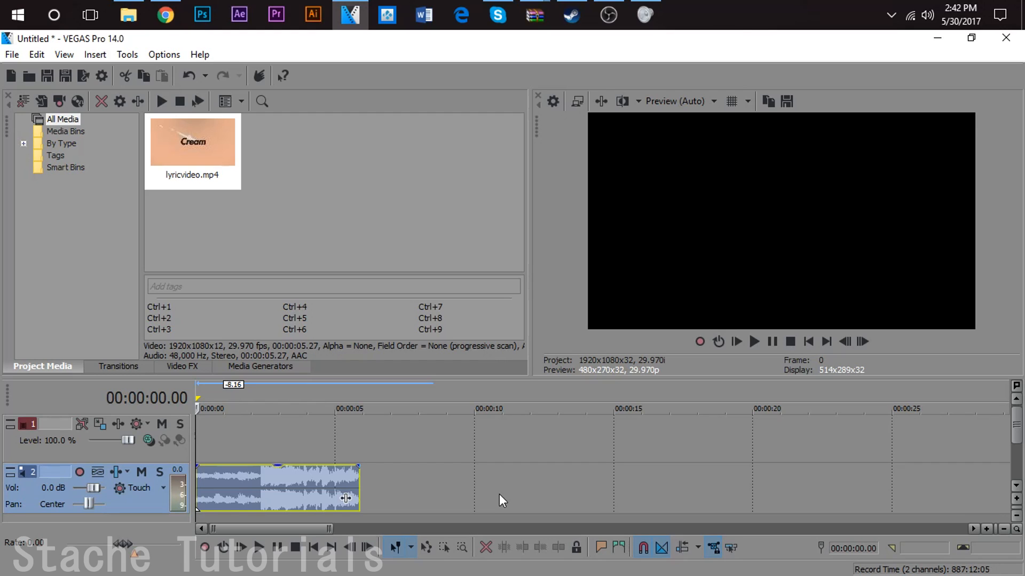
- Play the audio clip and examine its waveform to locate the start of the first lyric
scroll(464, 489, "up", 3)
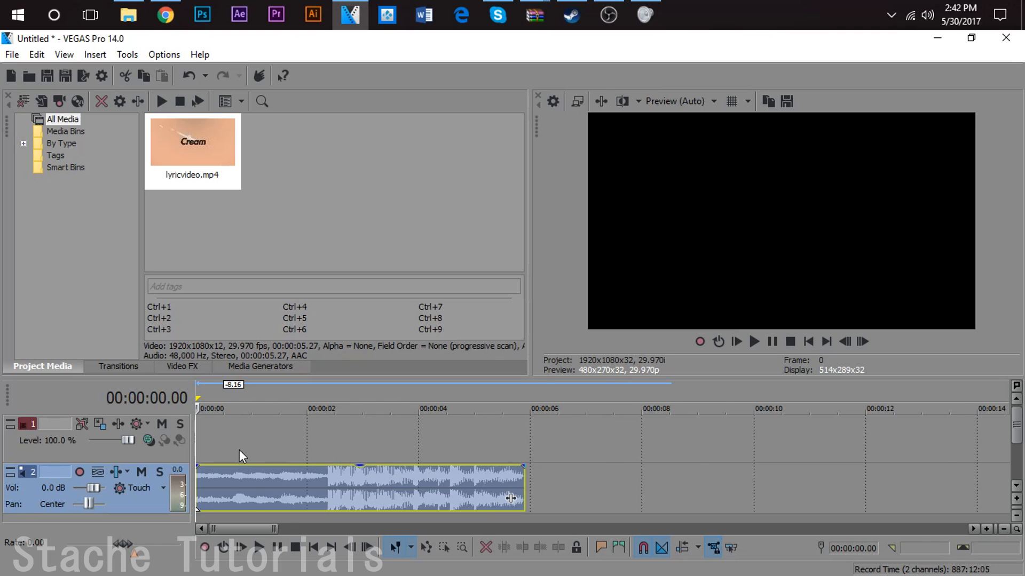
scroll(240, 453, "down", 1)
key("space")
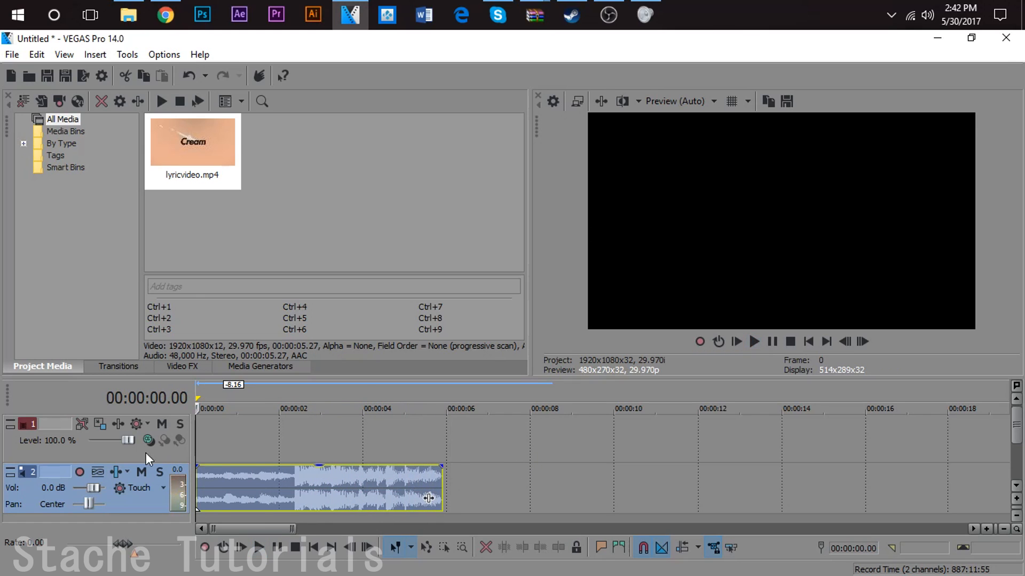
left_click(290, 476)
scroll(293, 479, "up", 2)
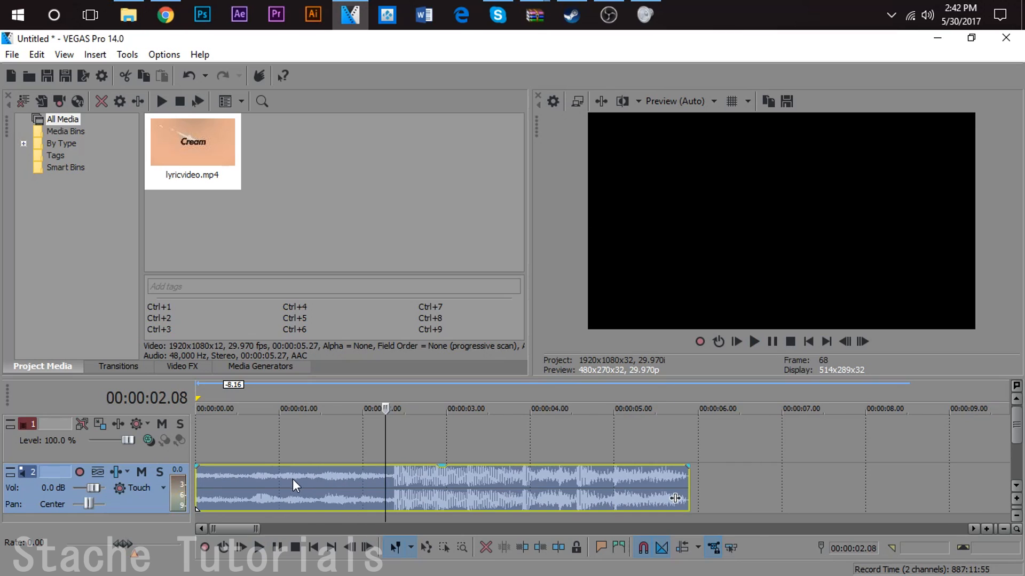
left_click(393, 484)
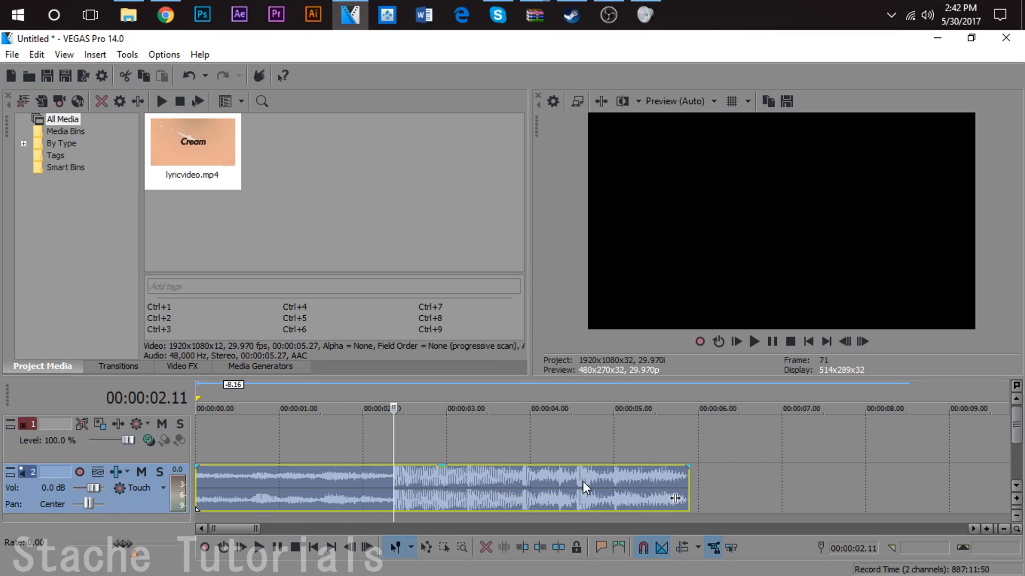
scroll(380, 486, "up", 2)
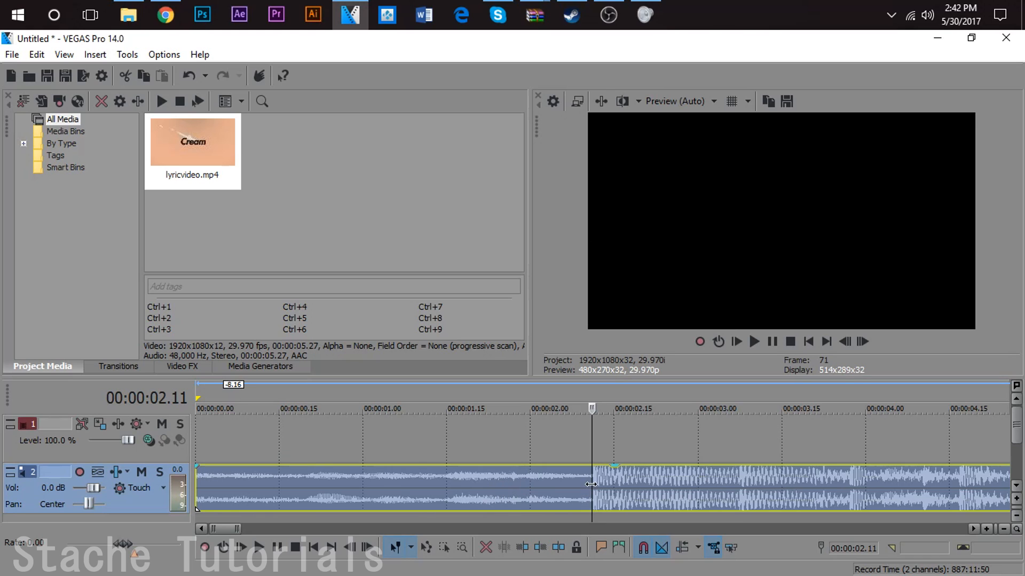
scroll(540, 479, "up", 1)
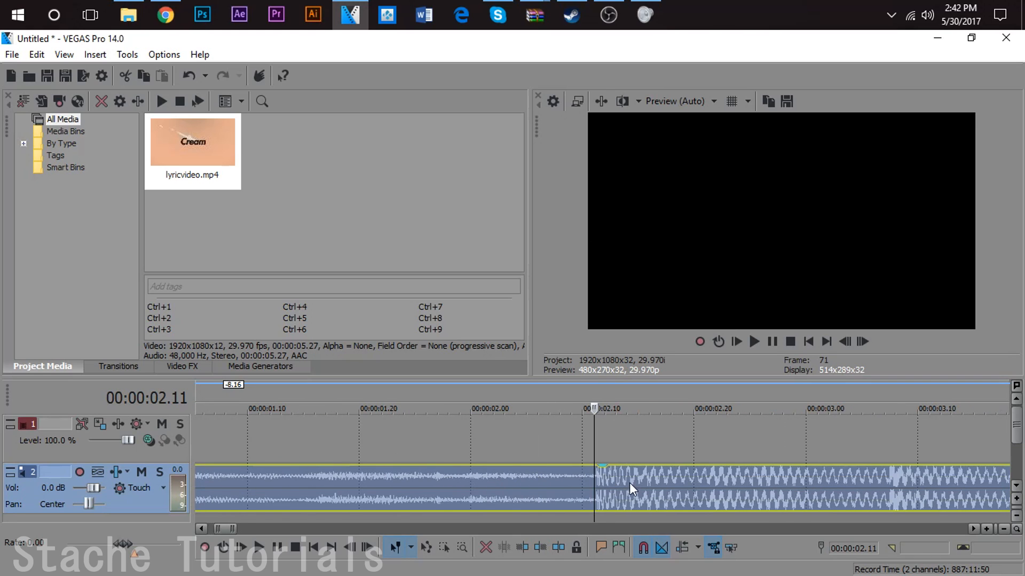
scroll(622, 488, "up", 1)
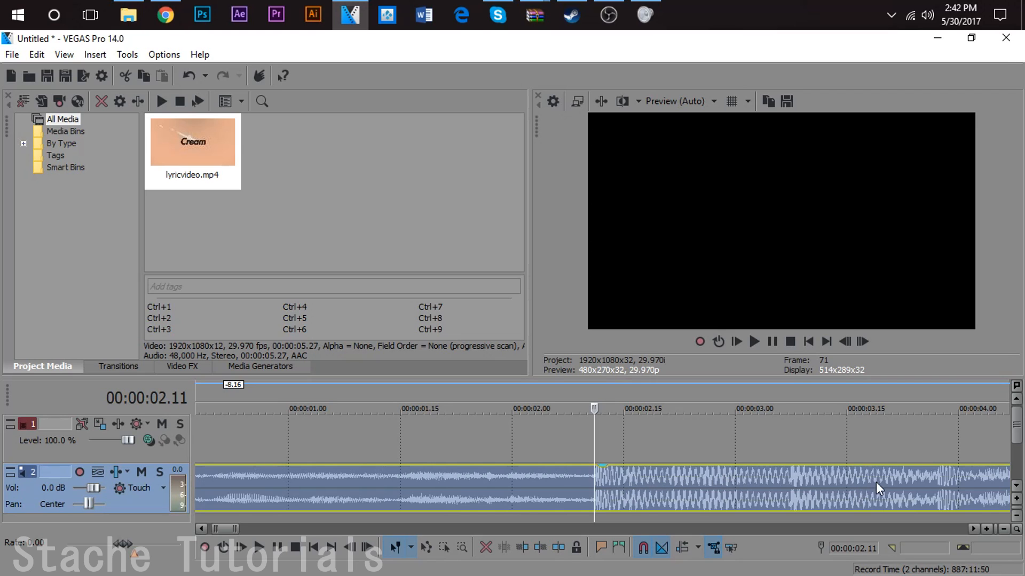
left_click(972, 529)
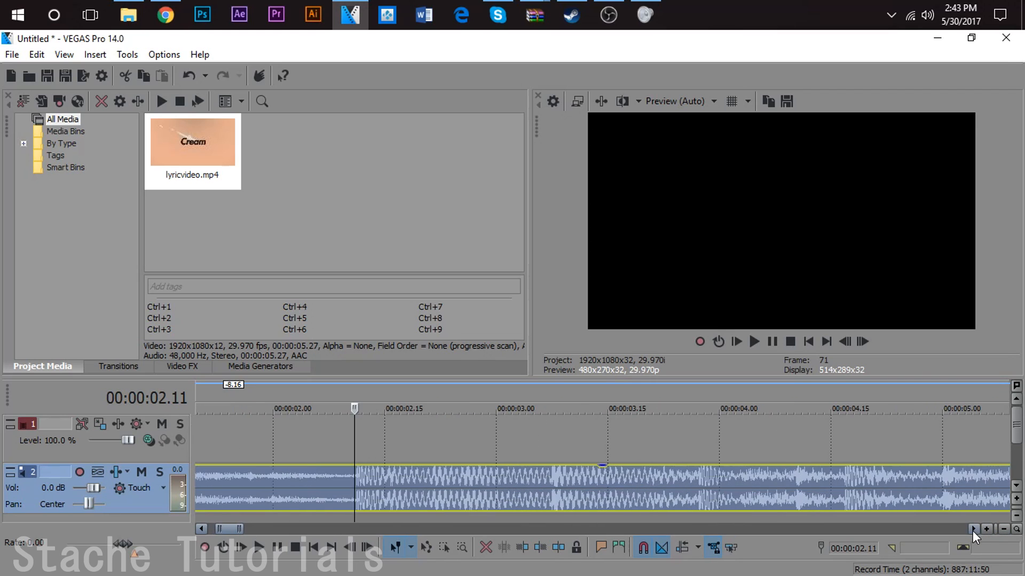
left_click(202, 529)
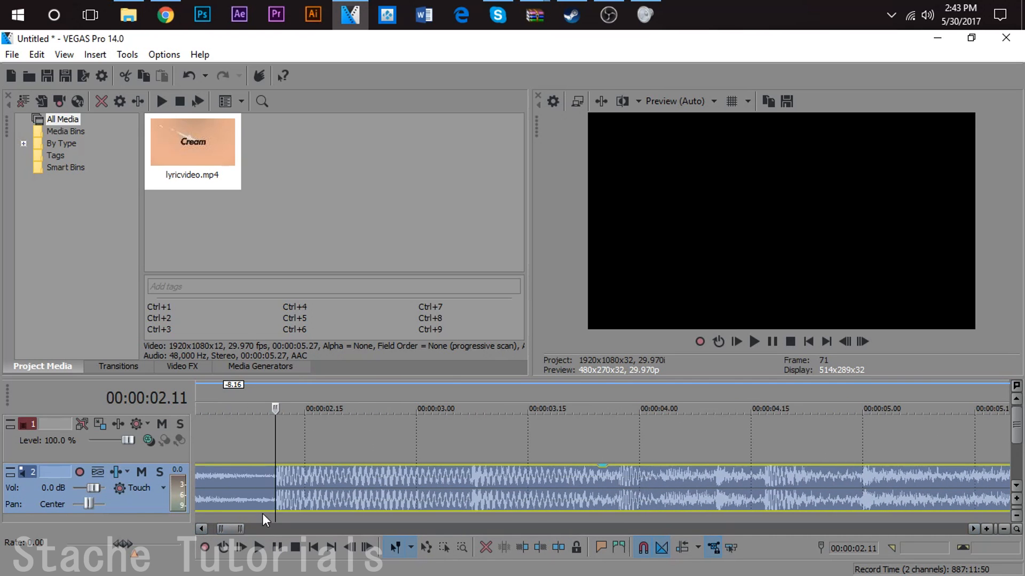
scroll(265, 516, "up", 1)
key("space")
key("space")
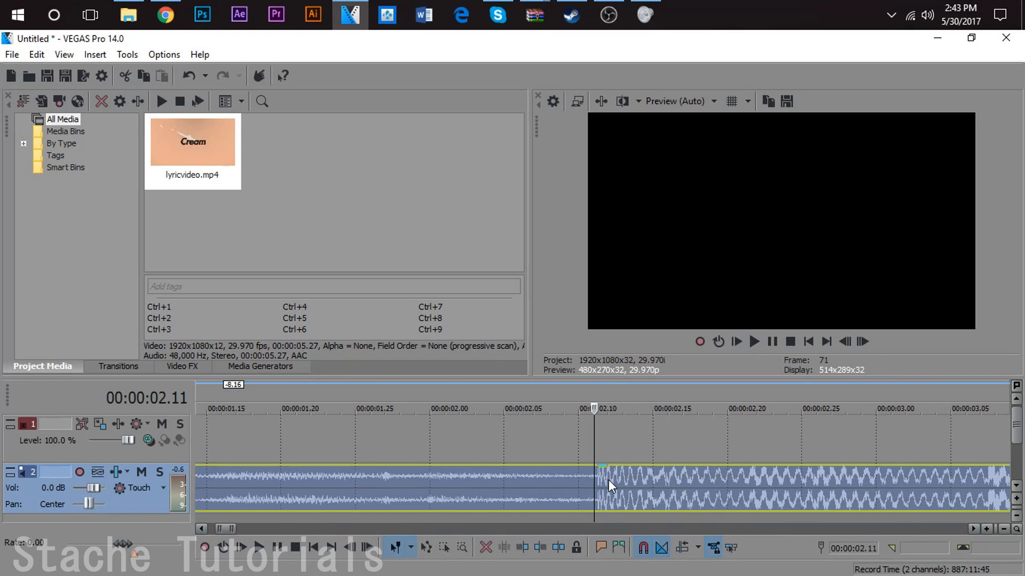
- Add a timeline marker named "cream" at 00:00:02.11, where the louder part of the waveform begins
scroll(599, 478, "up", 1)
left_click(603, 482)
type("m")
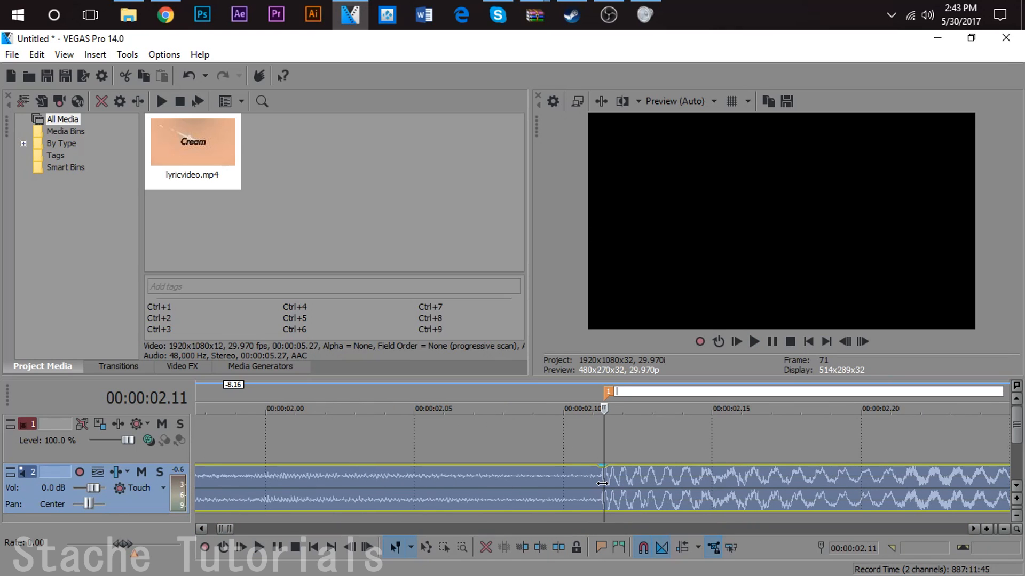
type("dream")
key("Return")
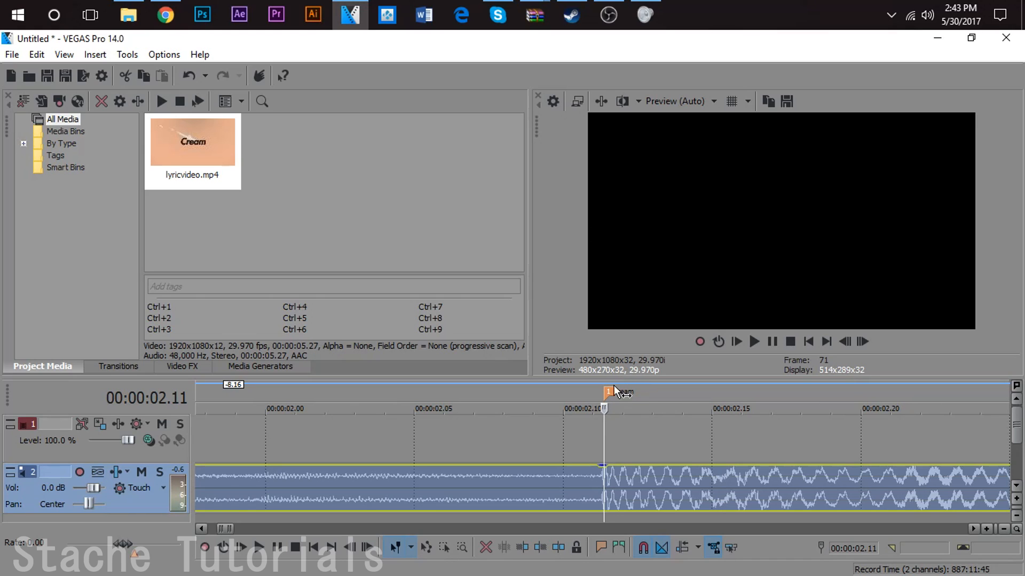
- Listen to the audio after the "cream" marker and add a marker named "soda" at 00:00:02.21
scroll(615, 485, "down", 3)
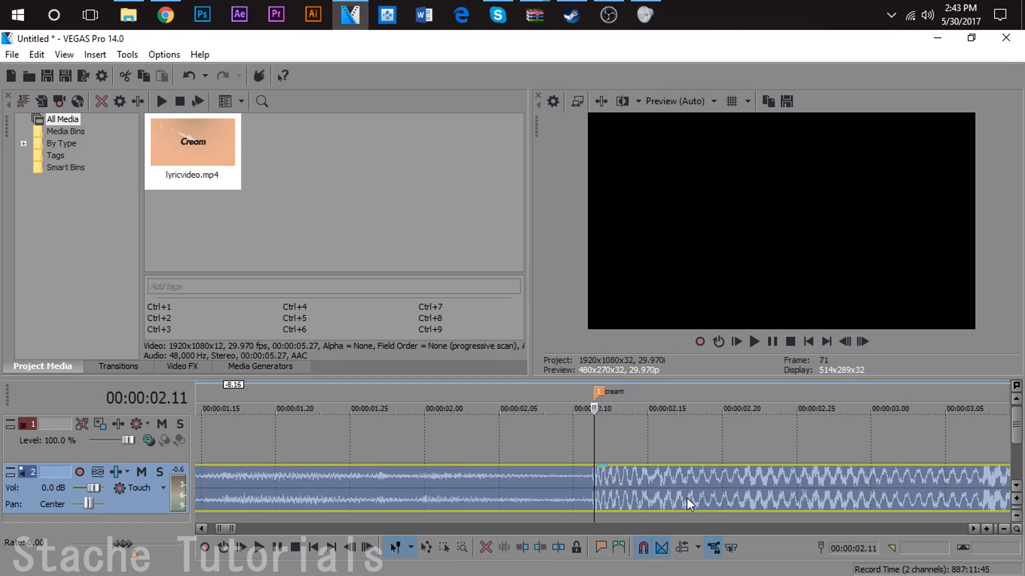
left_click(741, 479)
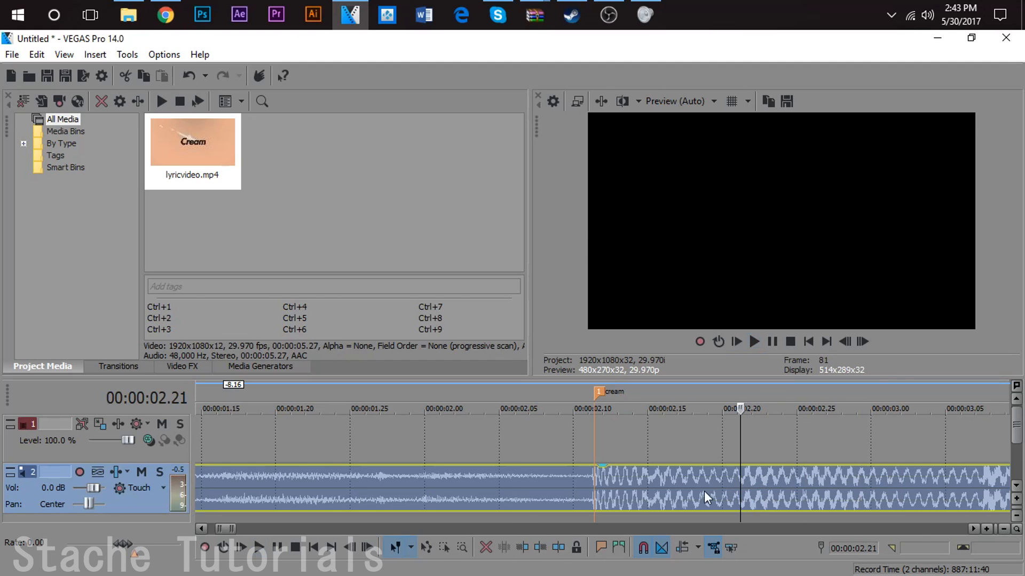
left_click(594, 484)
key("space")
key("space")
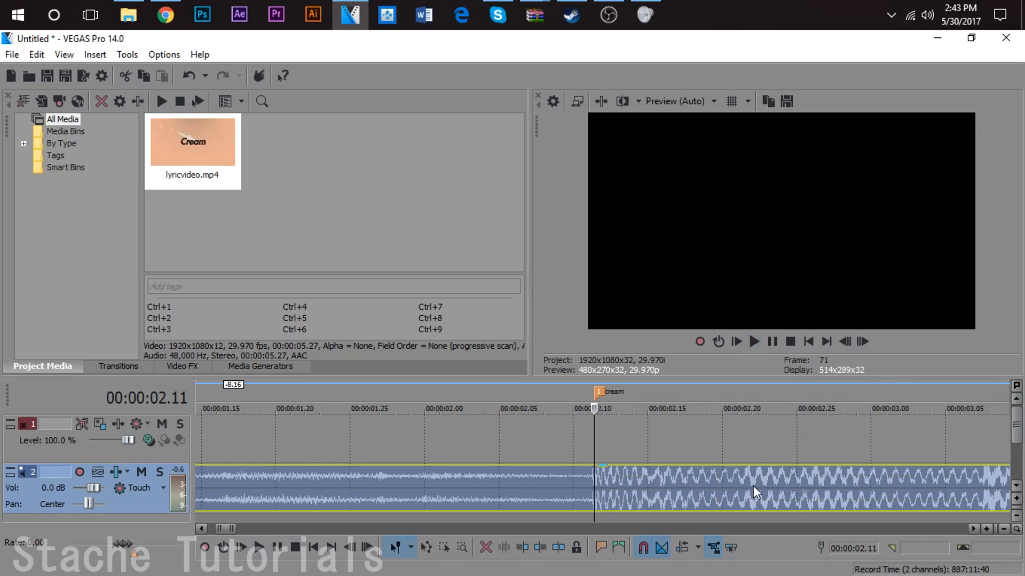
left_click(741, 479)
type("m")
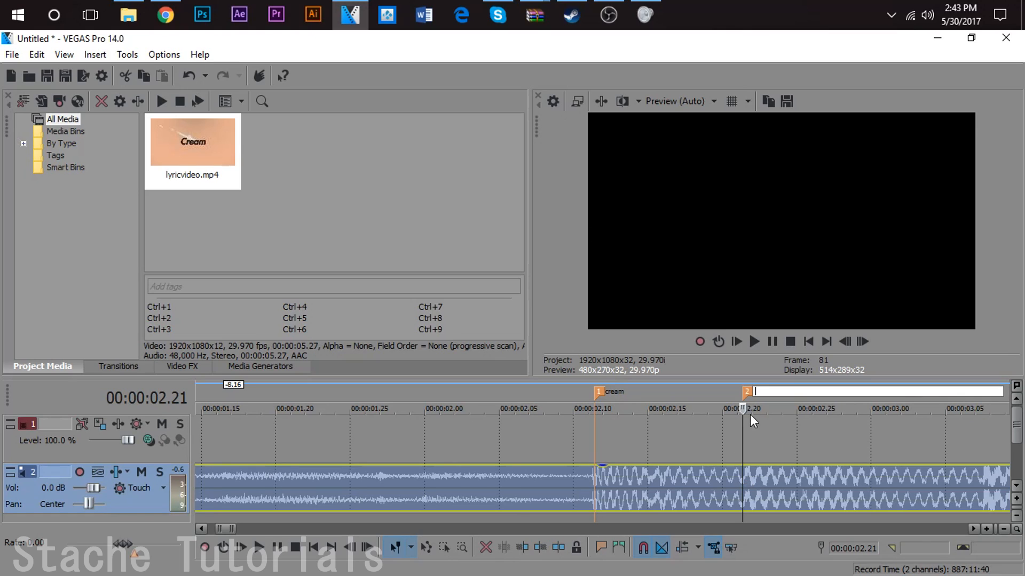
type("soda")
key("Return")
- Add a marker named "fav" at 00:00:03.08, at the waveform peak following the "soda" marker
scroll(759, 443, "down", 2)
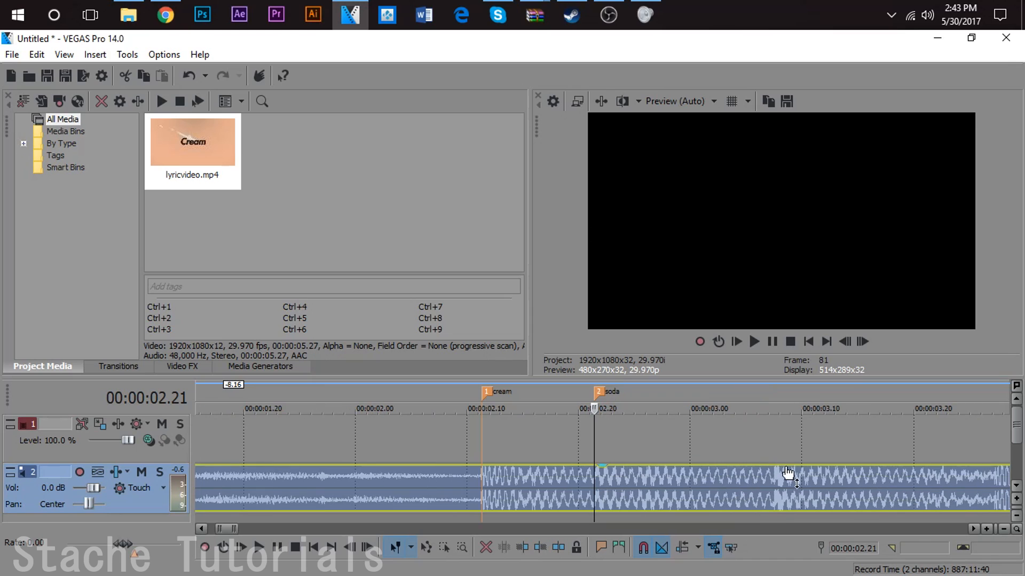
left_click(774, 478)
type("m")
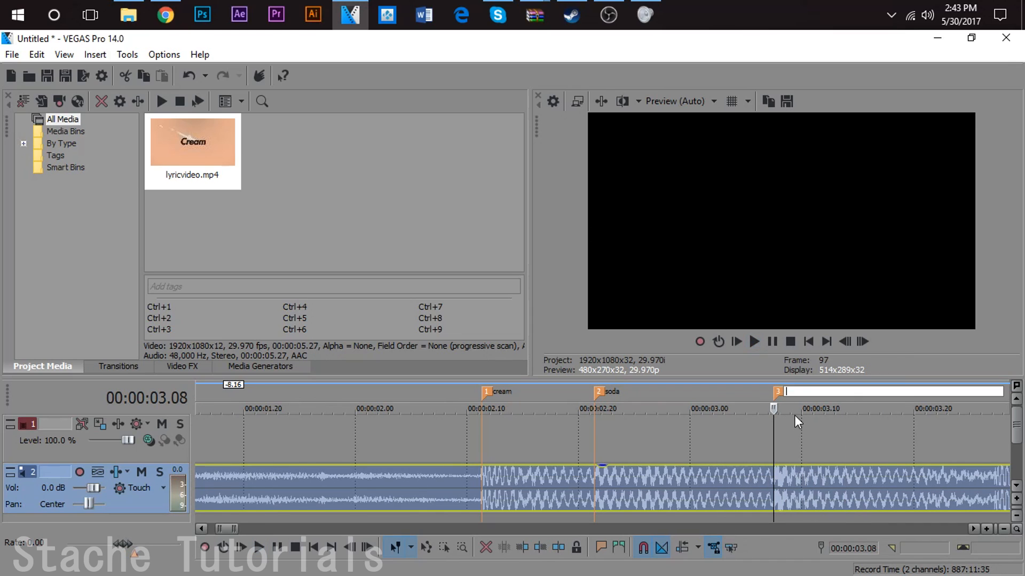
type("fay")
- Replay short stretches of audio around and after the "fav" marker to find where the next lyric starts
left_click(746, 425)
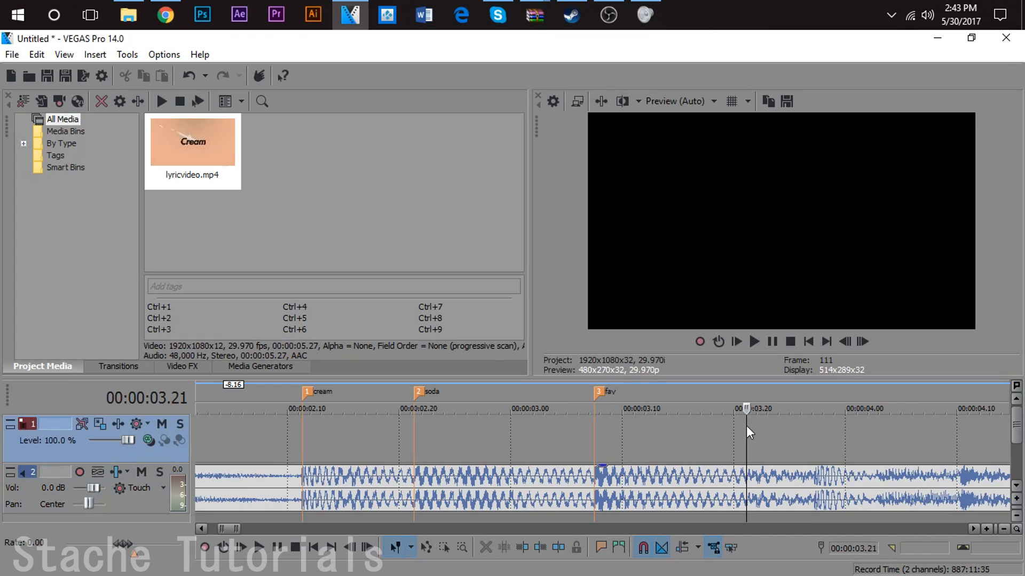
left_click(542, 443)
key("space")
key("space")
left_click(601, 439)
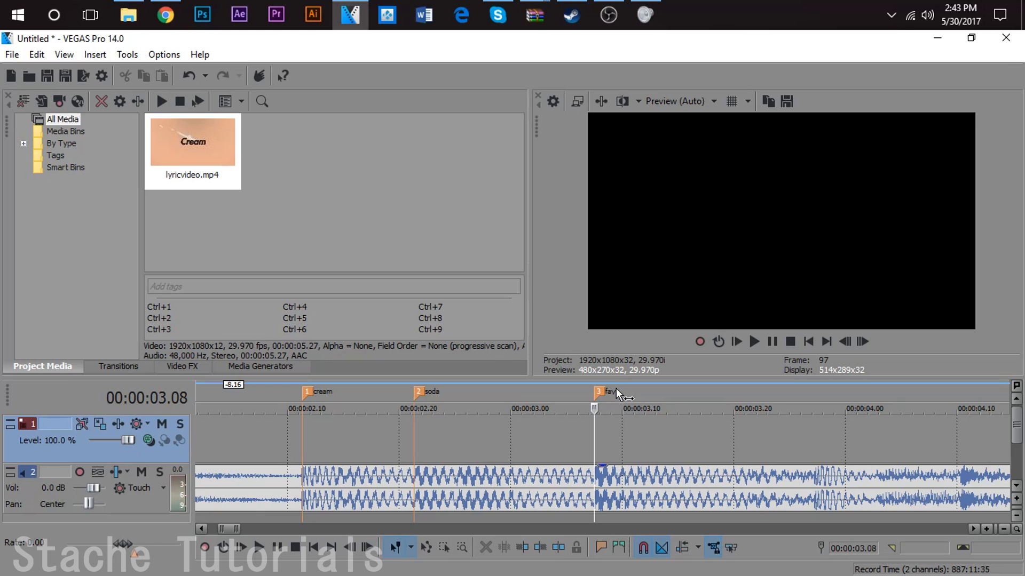
left_click(692, 476)
key("space")
key("space")
left_click(674, 479)
key("space")
key("space")
left_click(659, 479)
key("space")
key("space")
left_click(678, 480)
key("space")
key("space")
key("space")
key("space")
- Add a marker named "oo" at 00:00:03.16 for the lyric that follows "fav"
left_click(687, 479)
left_click(691, 479)
key("space")
key("space")
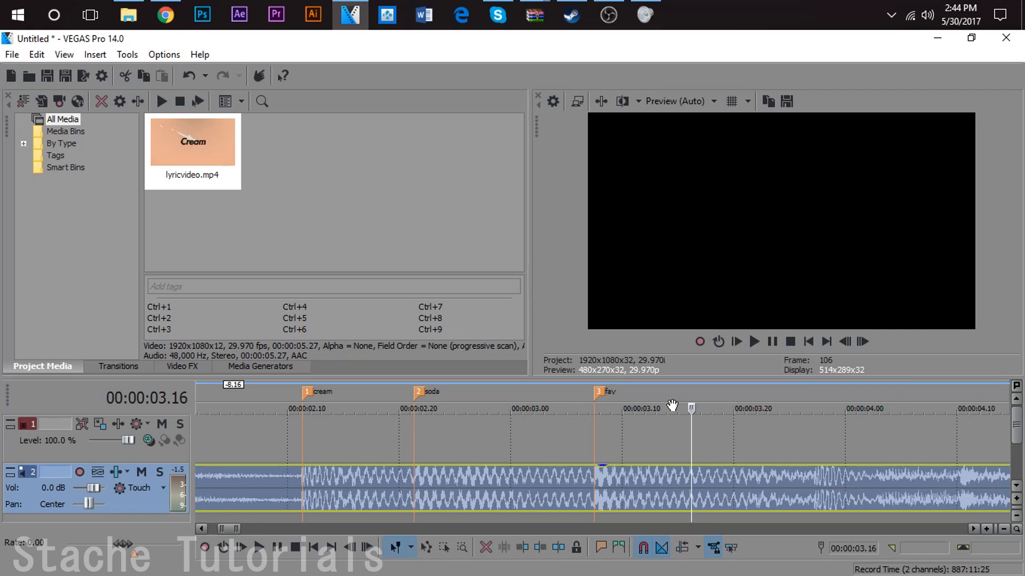
type("ms")
key("Return")
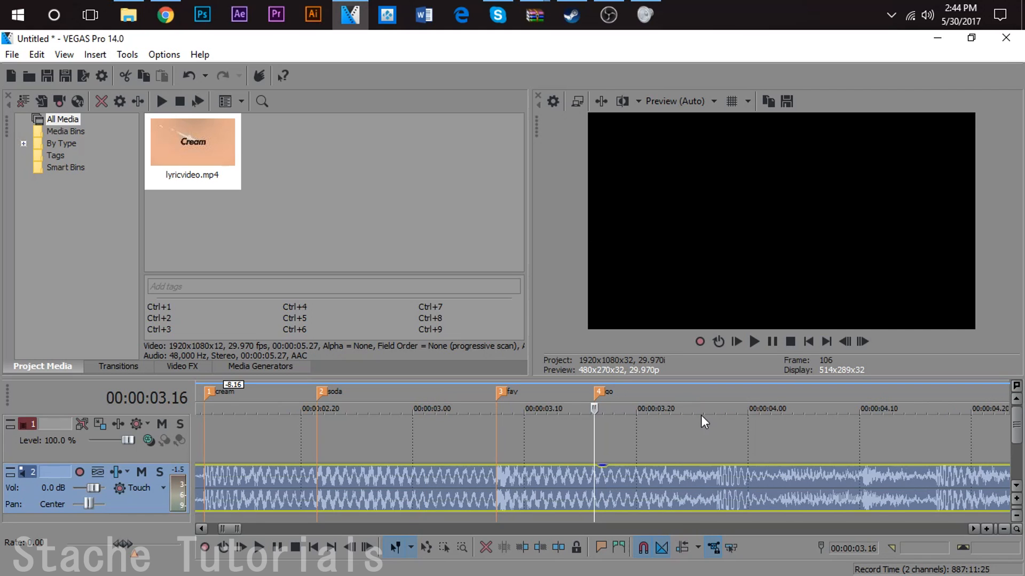
- Play the audio from the "cream" marker to check the lyric markers against the song
scroll(700, 419, "down", 3)
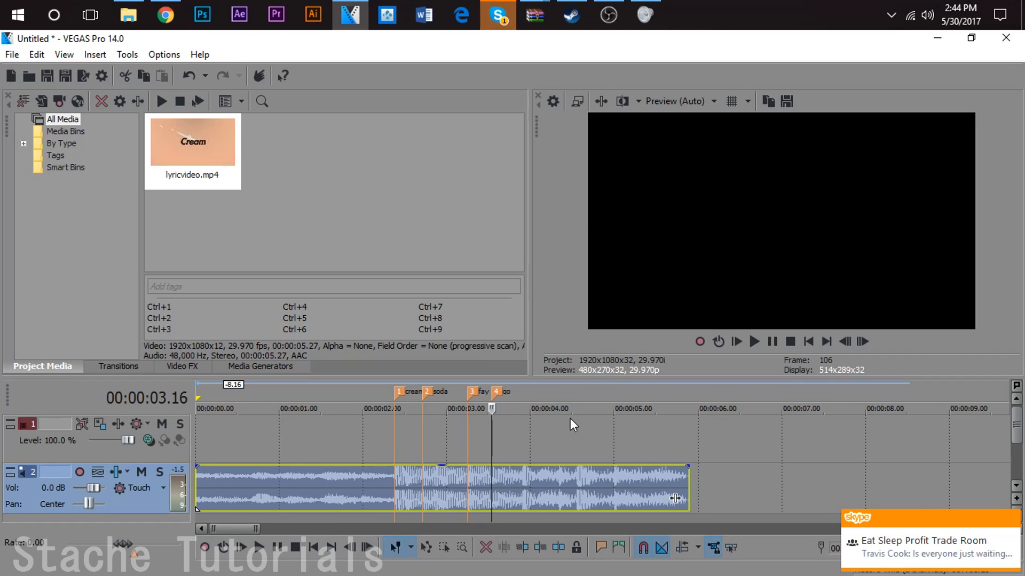
scroll(570, 418, "up", 2)
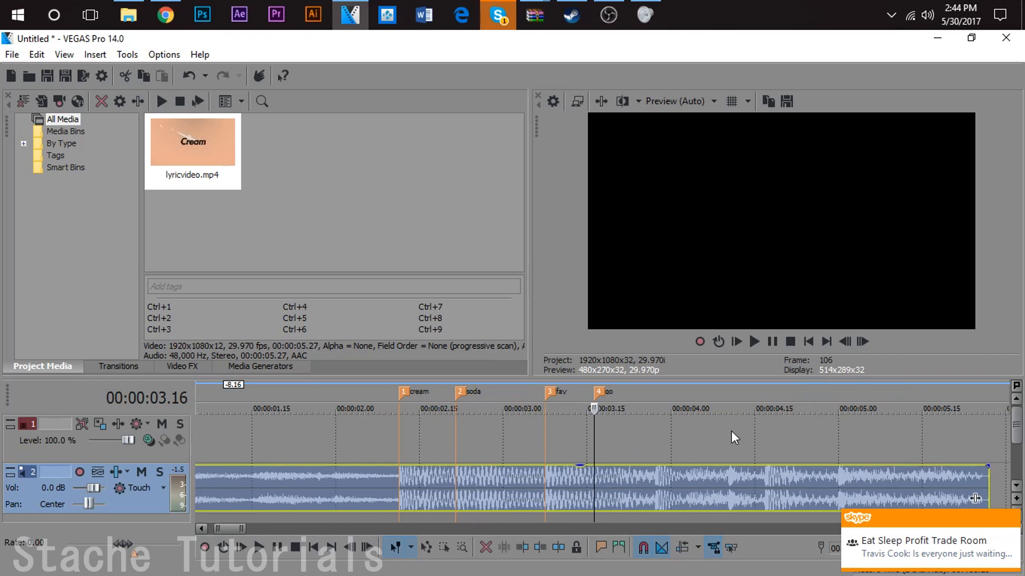
scroll(671, 453, "up", 2)
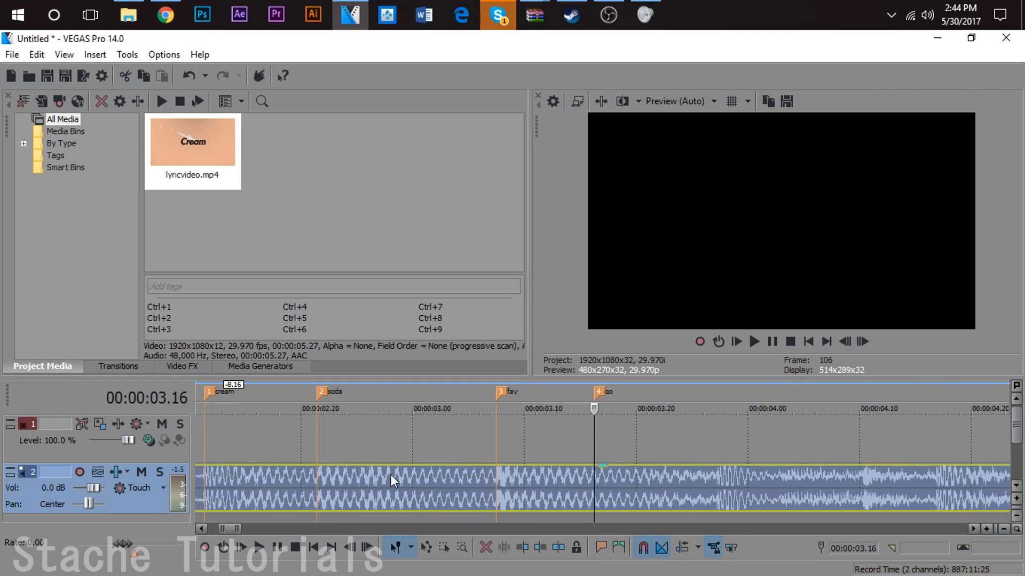
scroll(390, 475, "down", 2)
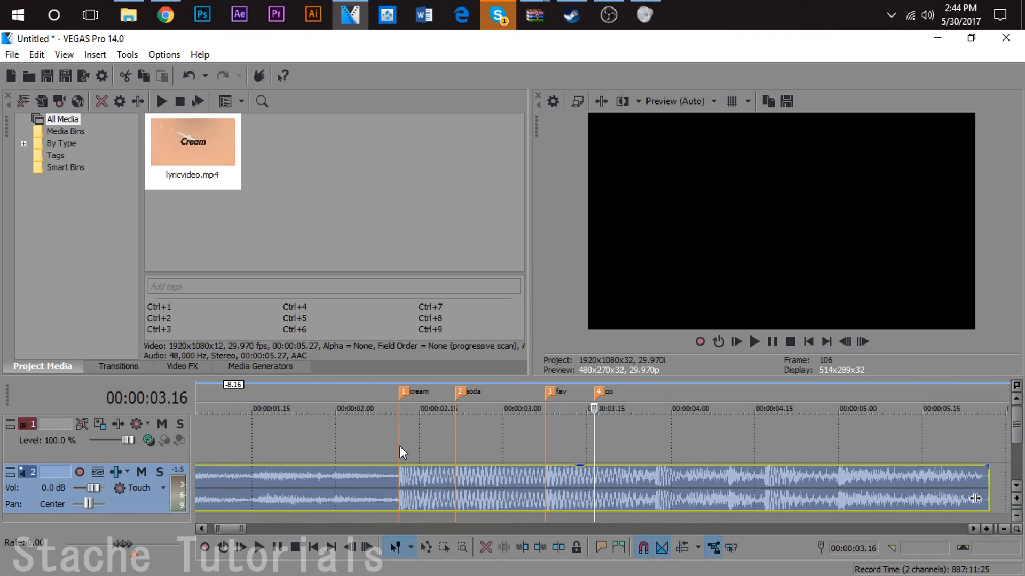
left_click(399, 447)
key("space")
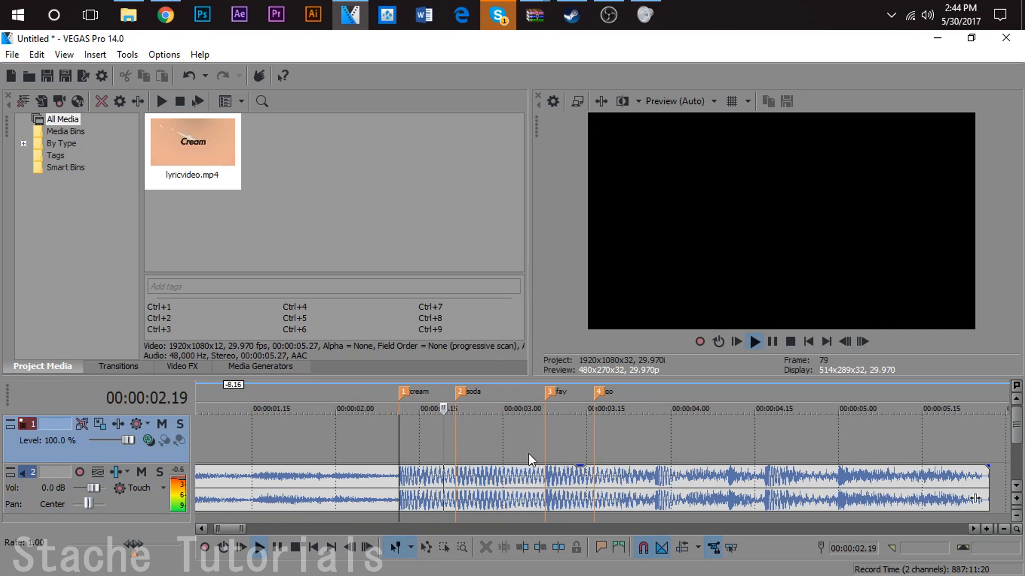
key("space")
- Add a marker named "damn" at 00:00:03.27, at the next burst in the waveform
left_click(655, 484)
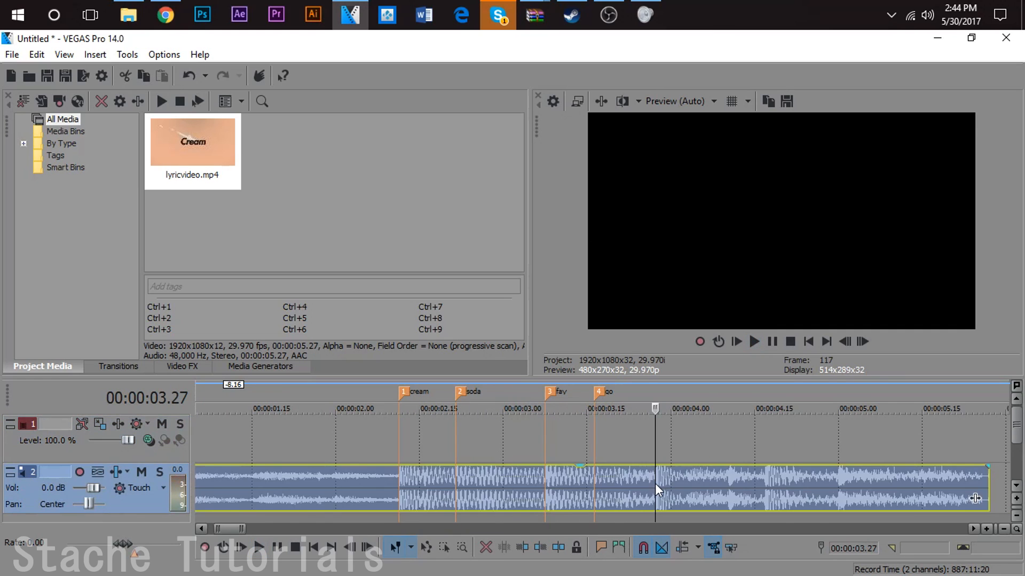
scroll(655, 484, "up", 5)
type("m")
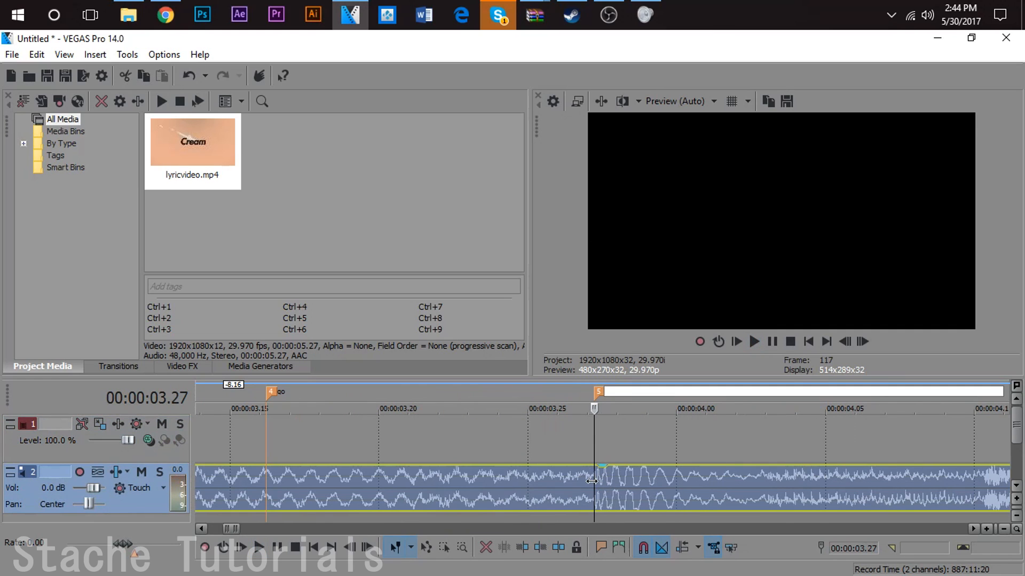
type("dam")
key("Return")
- Listen to the audio after the "damn" marker and add a marker named "im" at 00:00:04.03
scroll(601, 488, "down", 4)
key("space")
key("space")
key("space")
key("space")
left_click(691, 484)
key("space")
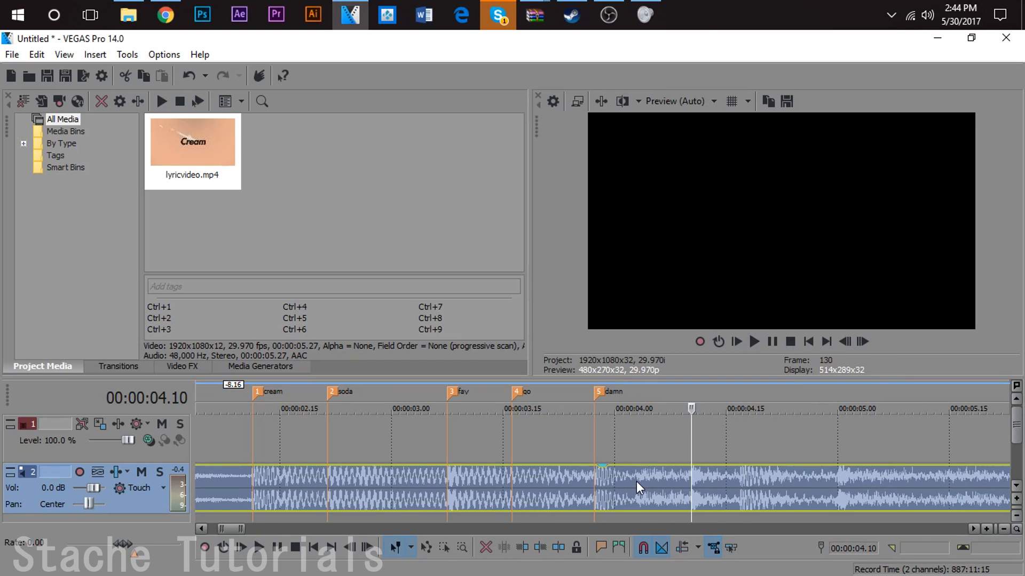
scroll(636, 481, "up", 4)
key("space")
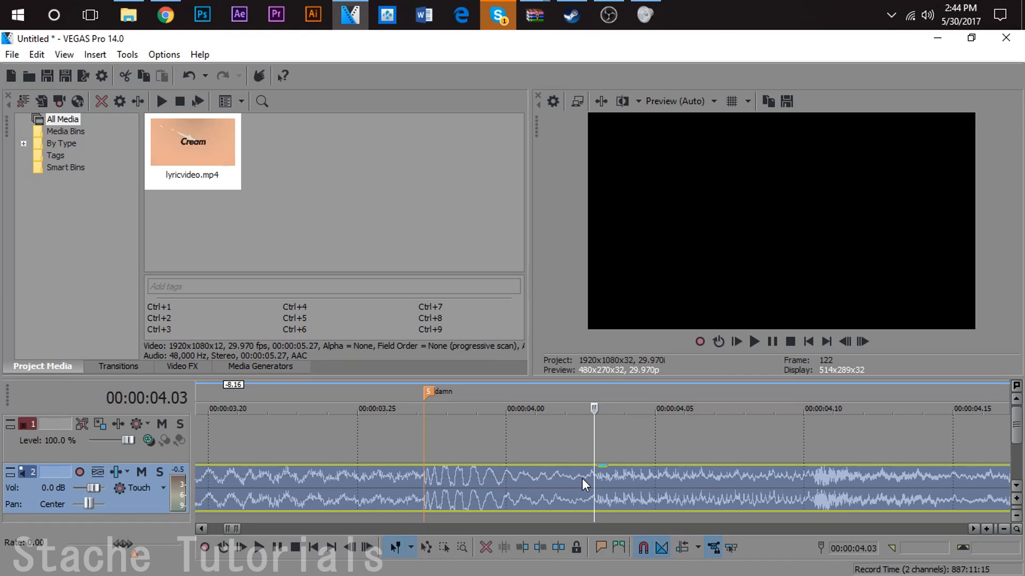
key("space")
key("space")
key("m")
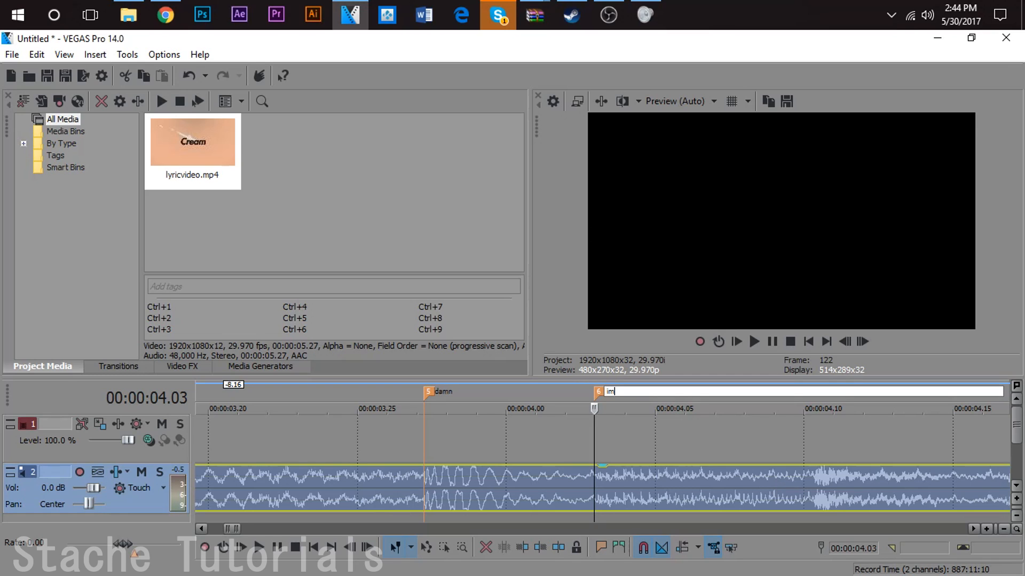
- Add a marker named "still" at 00:00:04.10, at the waveform peak after the "im" marker
left_click(815, 479)
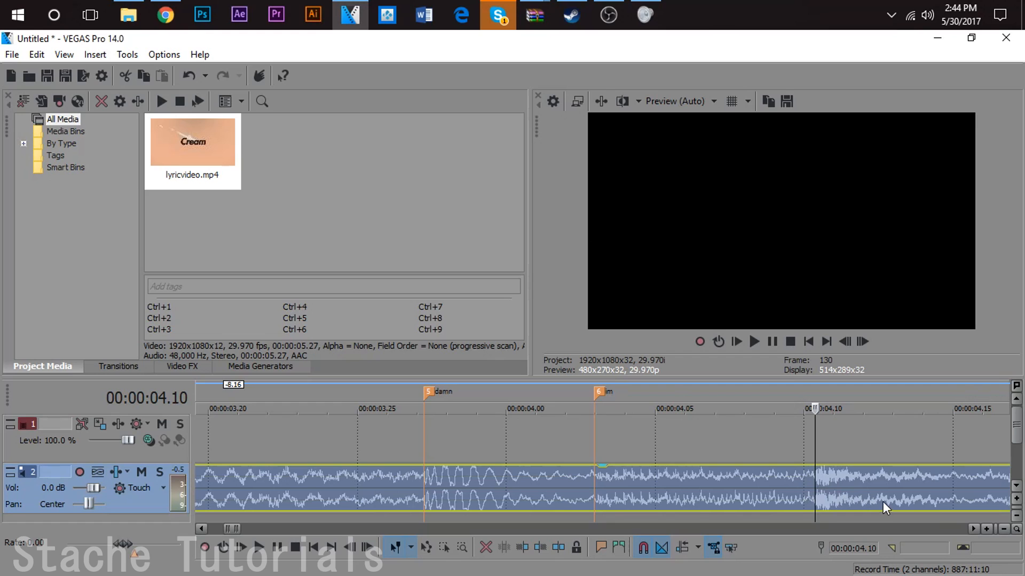
type("m")
type("still")
key("Return")
- Play the audio around the "still" marker and again from the "damn" marker to locate the next lyric word
scroll(837, 424, "down", 1)
left_click(405, 441)
key("space")
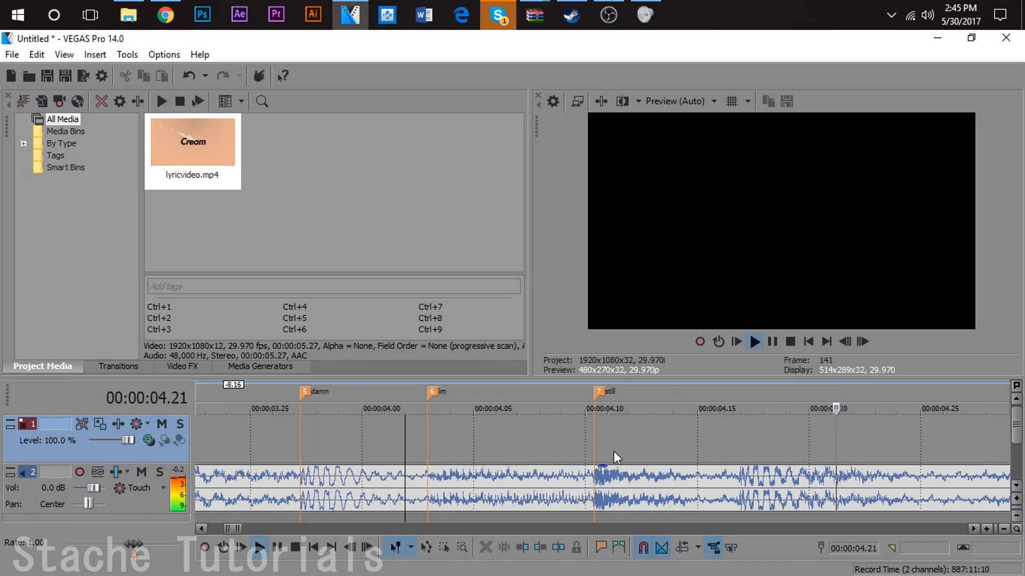
key("space")
scroll(694, 470, "down", 3)
key("space")
key("space")
key("space")
key("space")
left_click(704, 483)
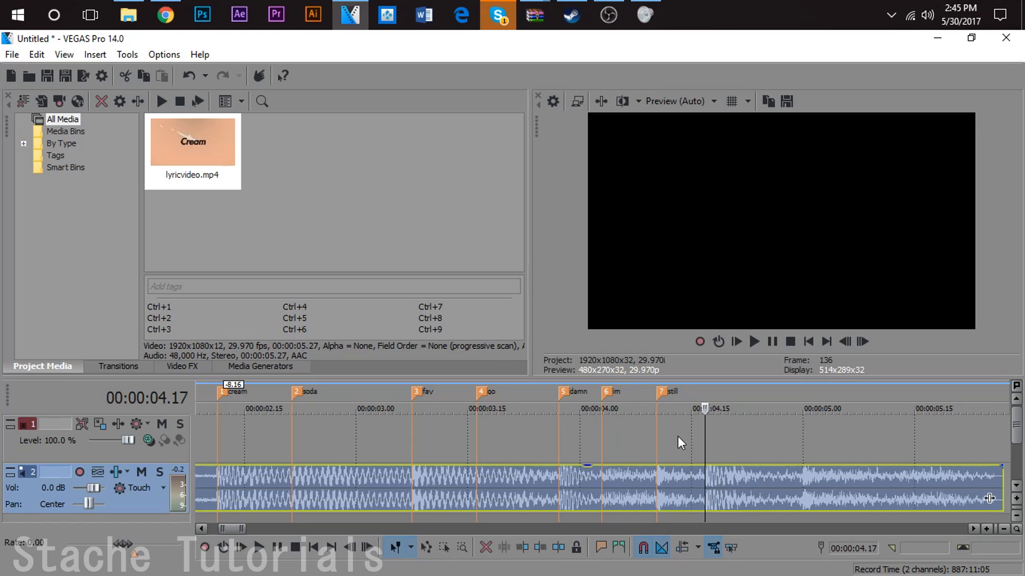
left_click(638, 446)
left_click(559, 443)
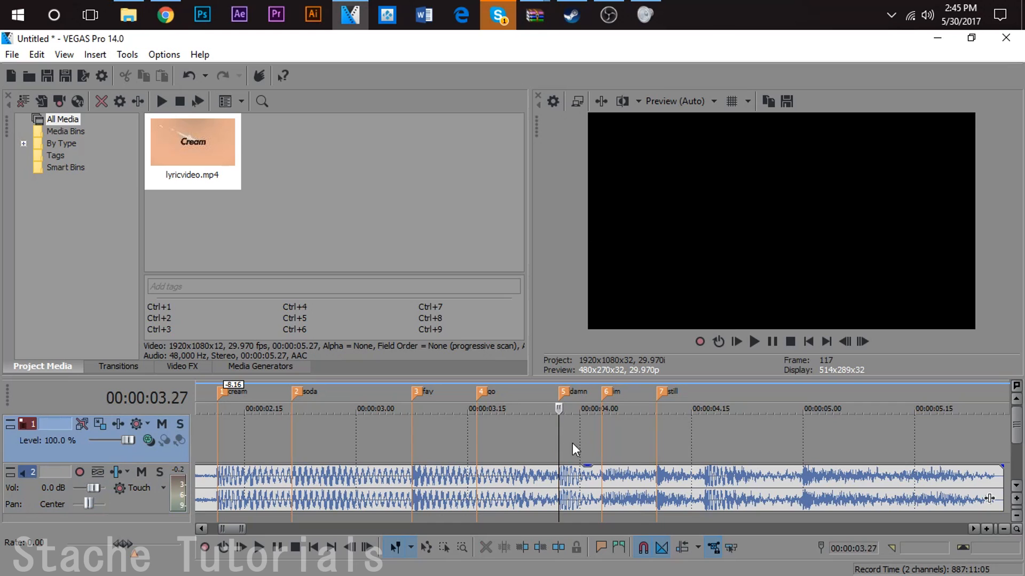
key("space")
key("space")
- Add a marker at 00:00:05.00, at the waveform peak after the "still" marker, and play the audio from it
left_click(800, 482)
scroll(800, 483, "up", 2)
key("space")
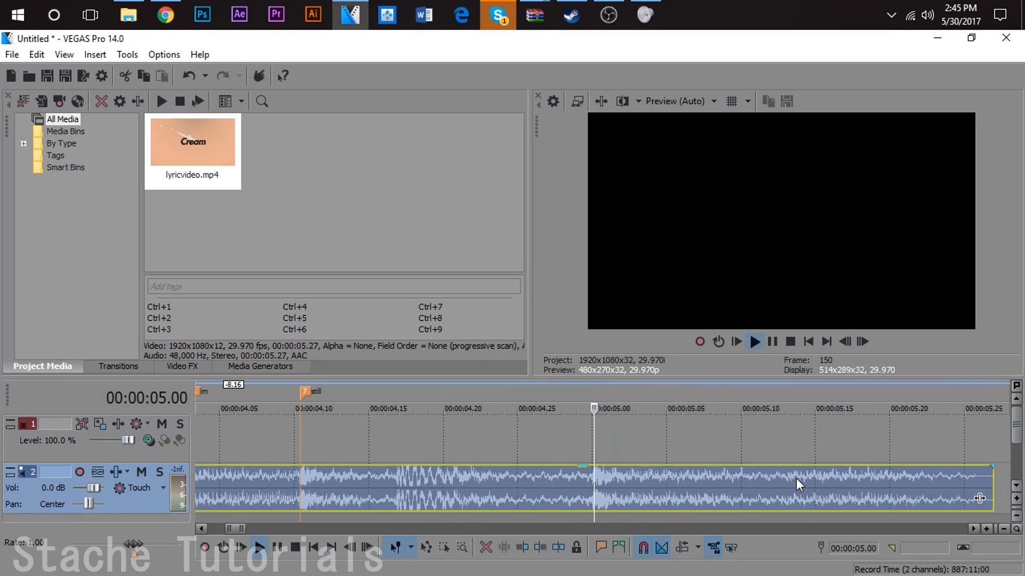
key("space")
key("m")
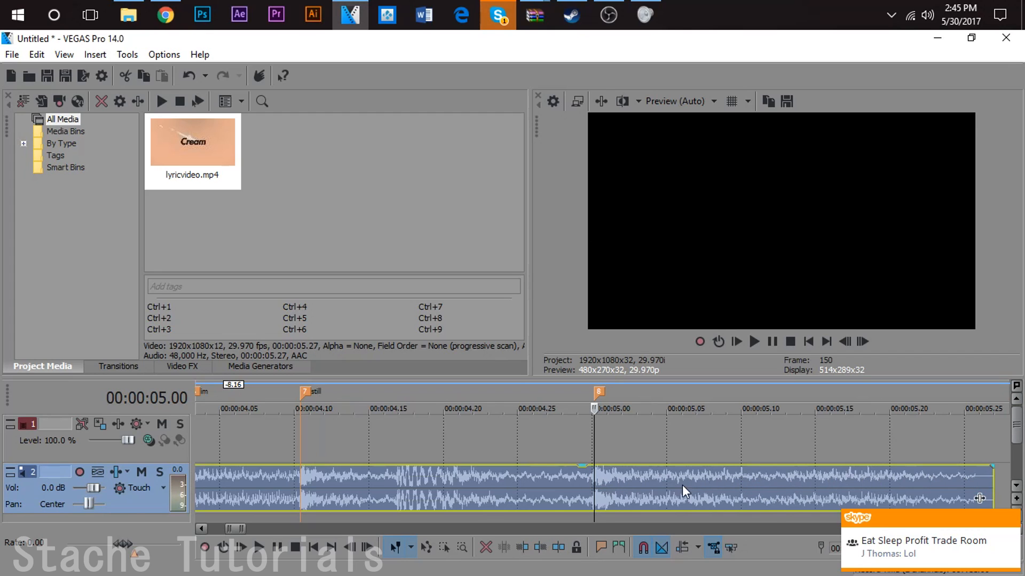
key("space")
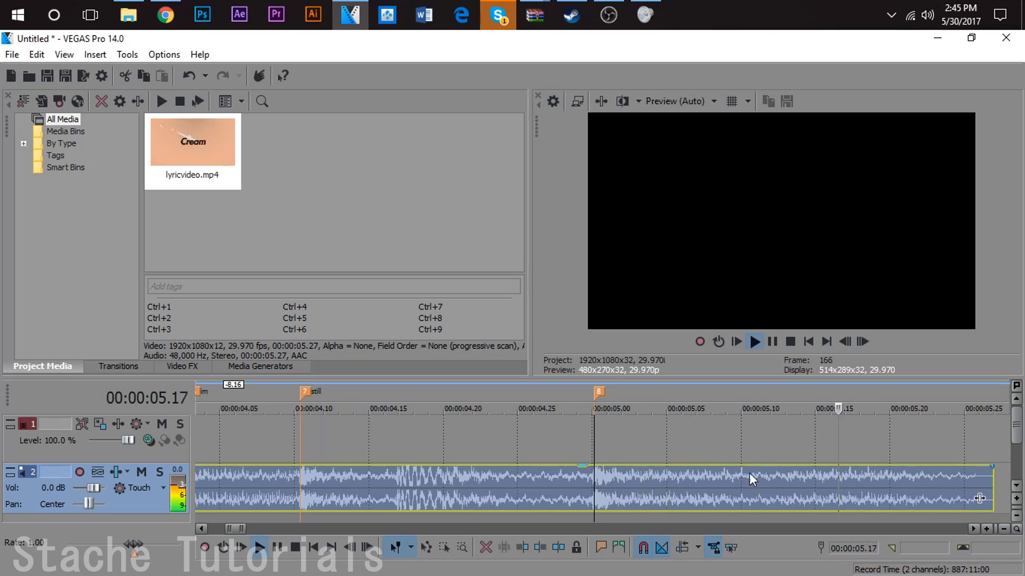
key("space")
- Rename the marker at 00:00:05.00 as "dreamin"
scroll(939, 479, "down", 5)
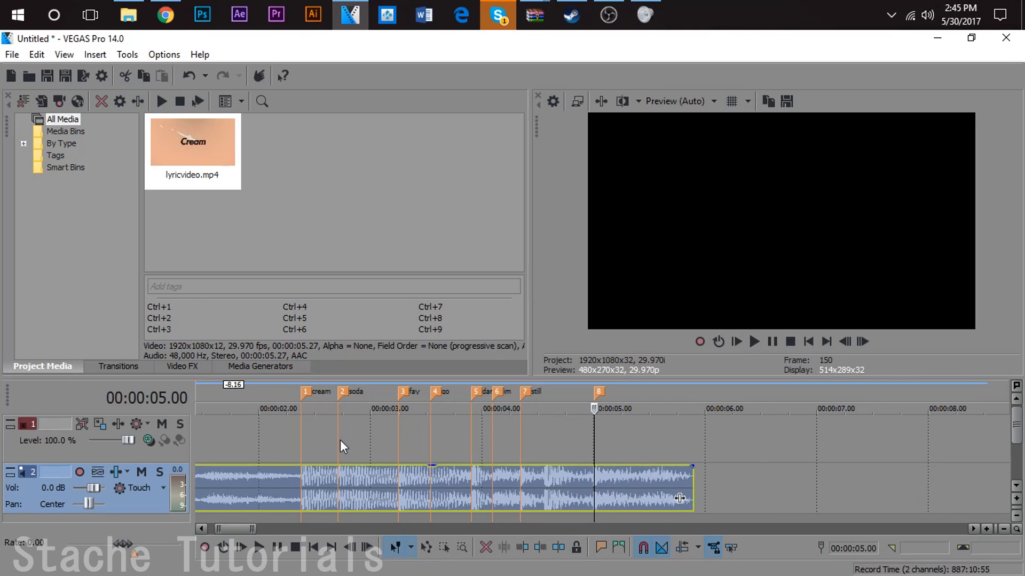
scroll(347, 441, "down", 2)
right_click(600, 392)
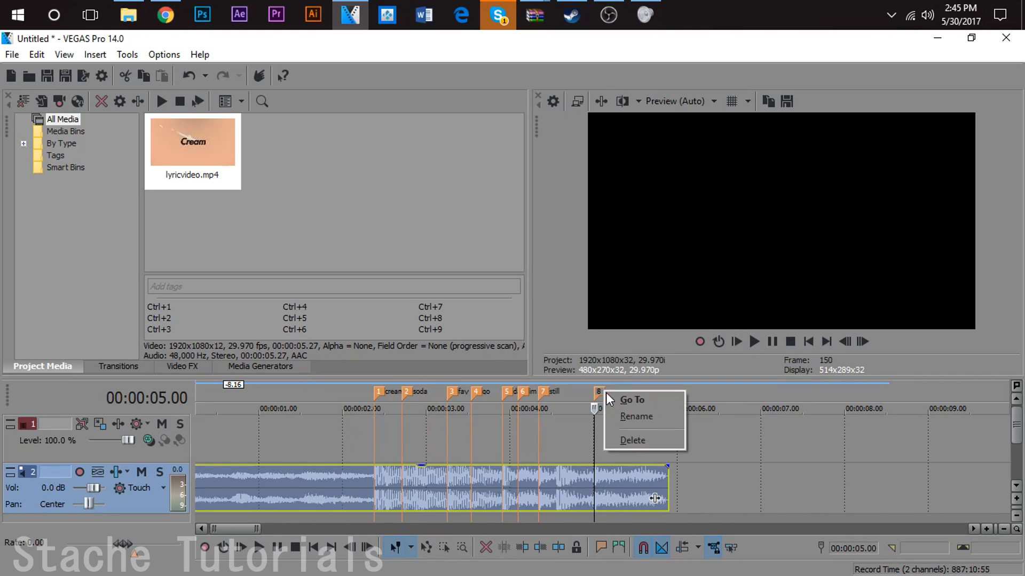
left_click(635, 417)
type("dreamin")
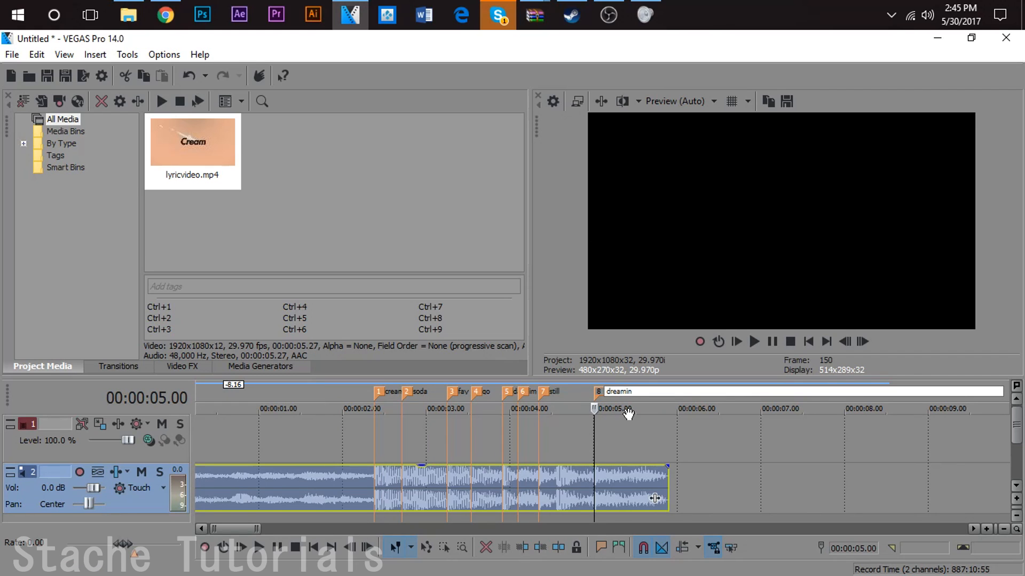
key("Return")
- Place the playhead at the "cream" marker at 00:00:02.11
scroll(624, 418, "up", 3)
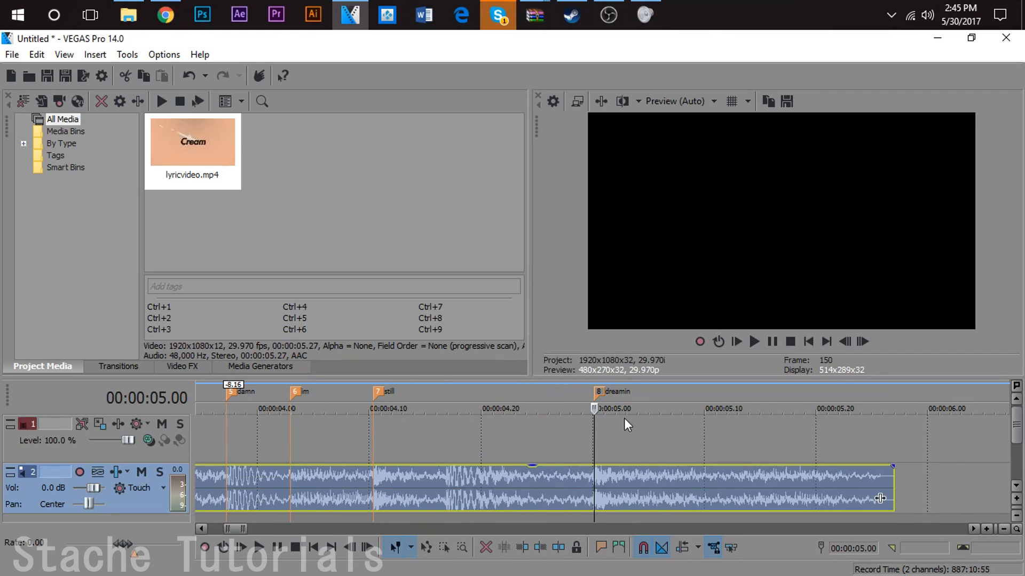
scroll(456, 434, "down", 1)
scroll(453, 432, "down", 2)
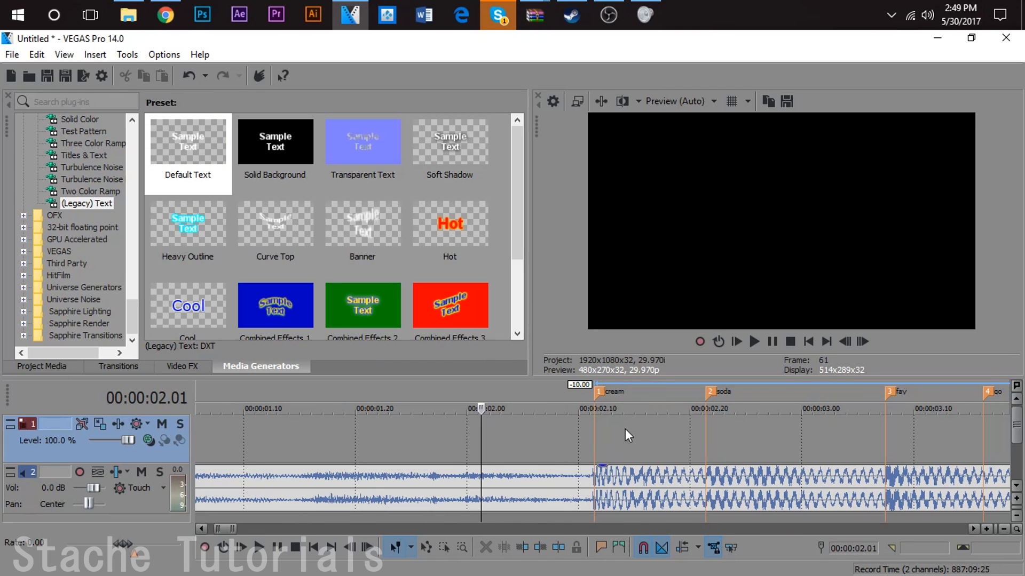
scroll(644, 428, "down", 2)
scroll(872, 428, "down", 4)
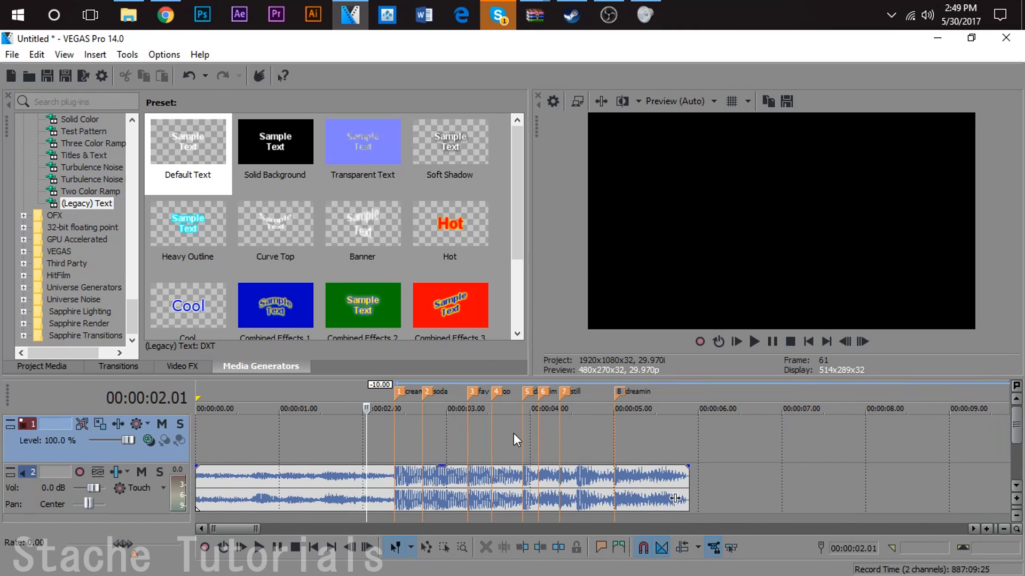
scroll(527, 432, "up", 2)
left_click(597, 437)
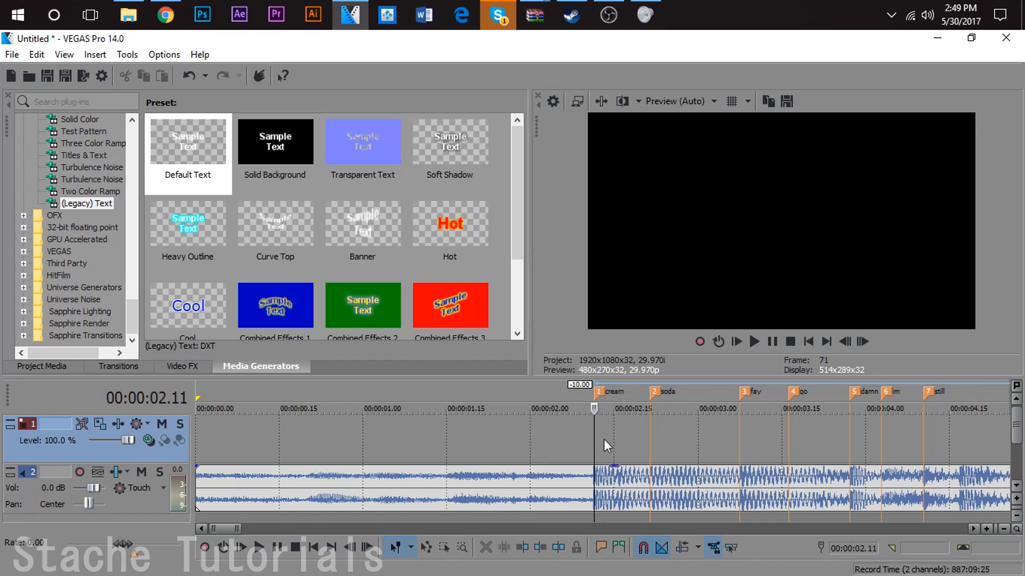
scroll(533, 429, "up", 1)
- Add a Titles & Text event with the (Default) preset to the video track at the "cream" marker
left_click(184, 369)
left_click(259, 370)
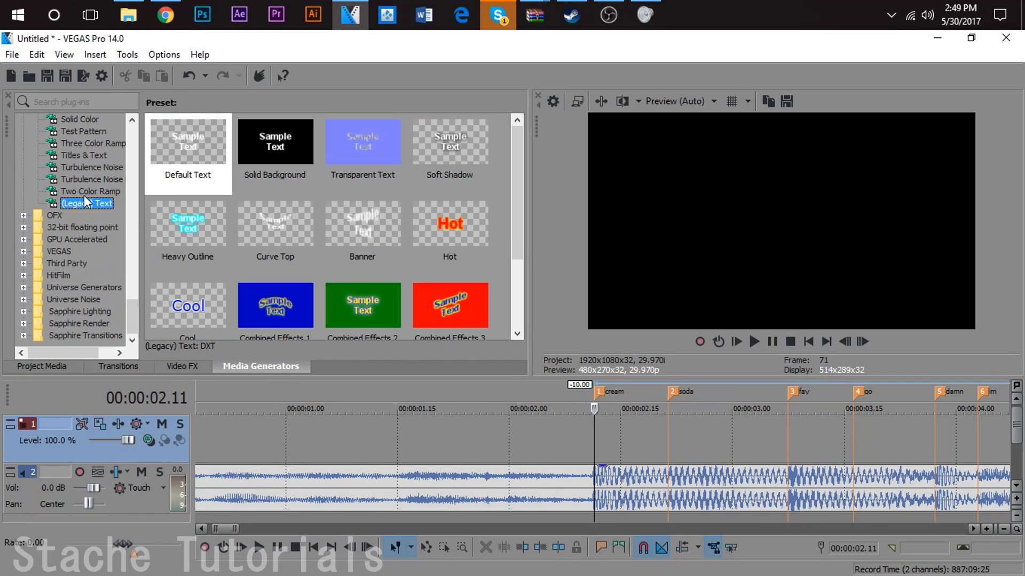
scroll(82, 204, "up", 1)
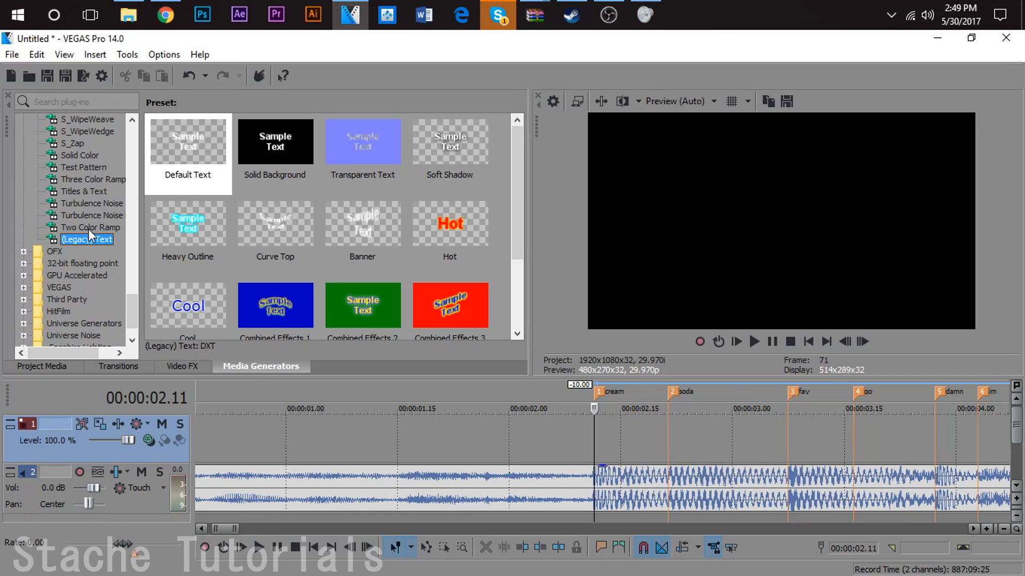
left_click(85, 193)
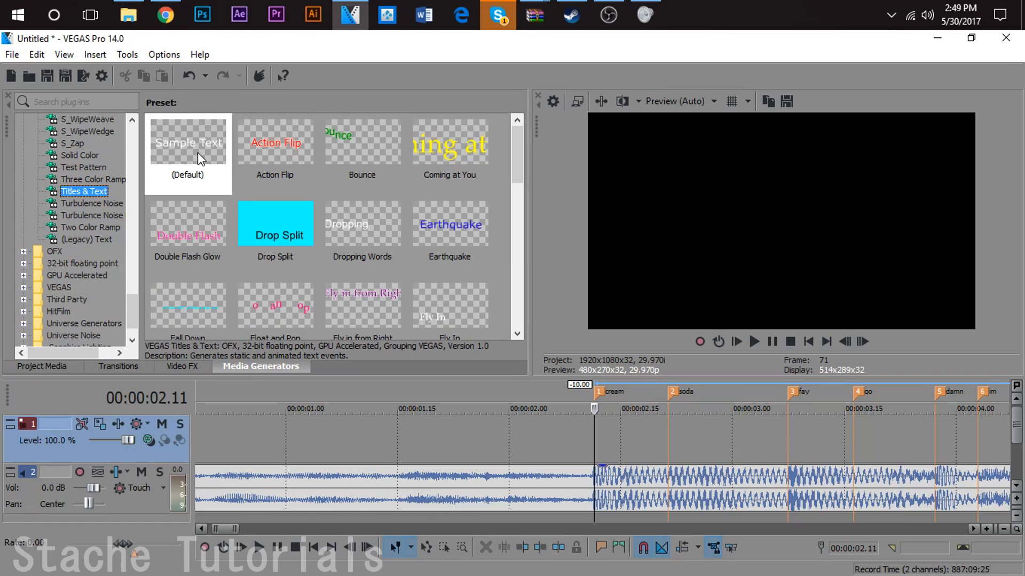
double_click(188, 153)
- Try the Symbol and TrajanPro3-Regular fonts on the title's sample text and check the result in the preview
left_click(212, 273)
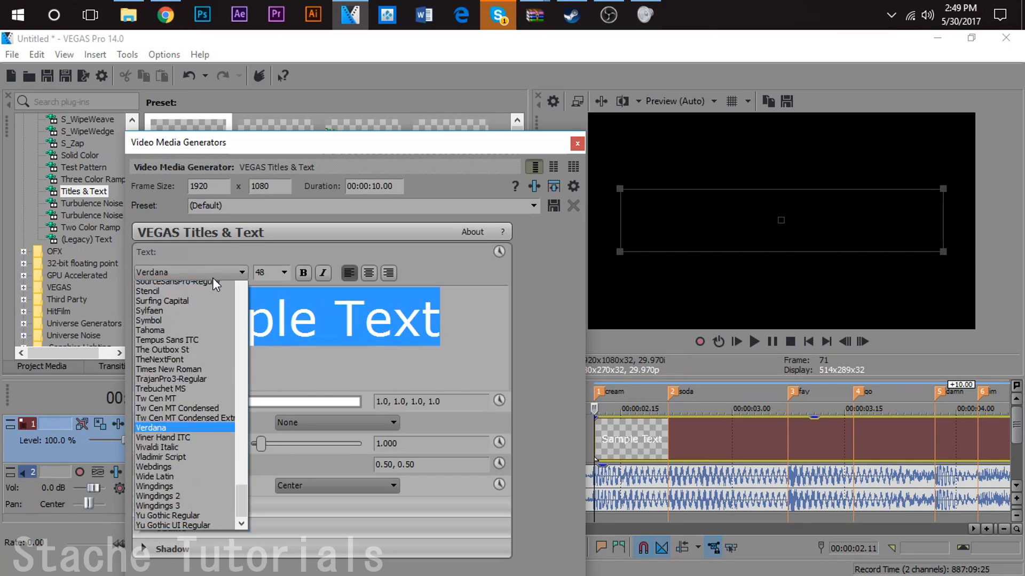
scroll(216, 320, "up", 2)
left_click(221, 361)
left_click(221, 277)
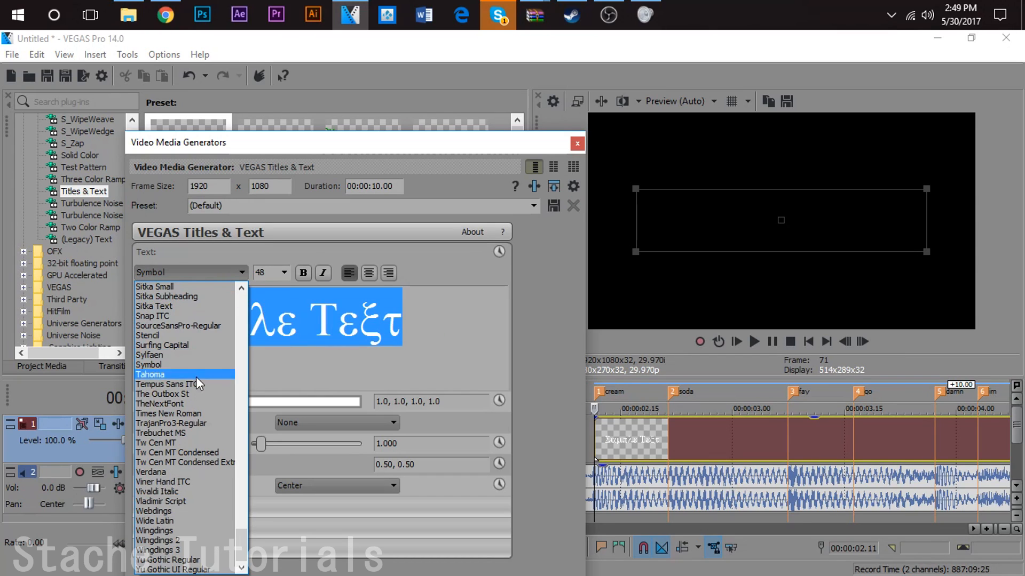
left_click(200, 426)
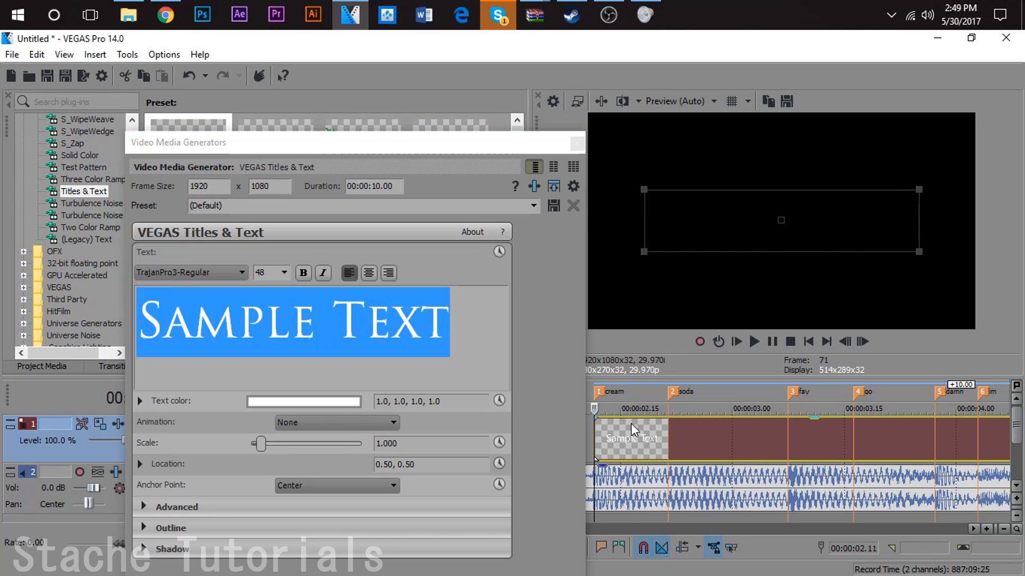
left_click(218, 273)
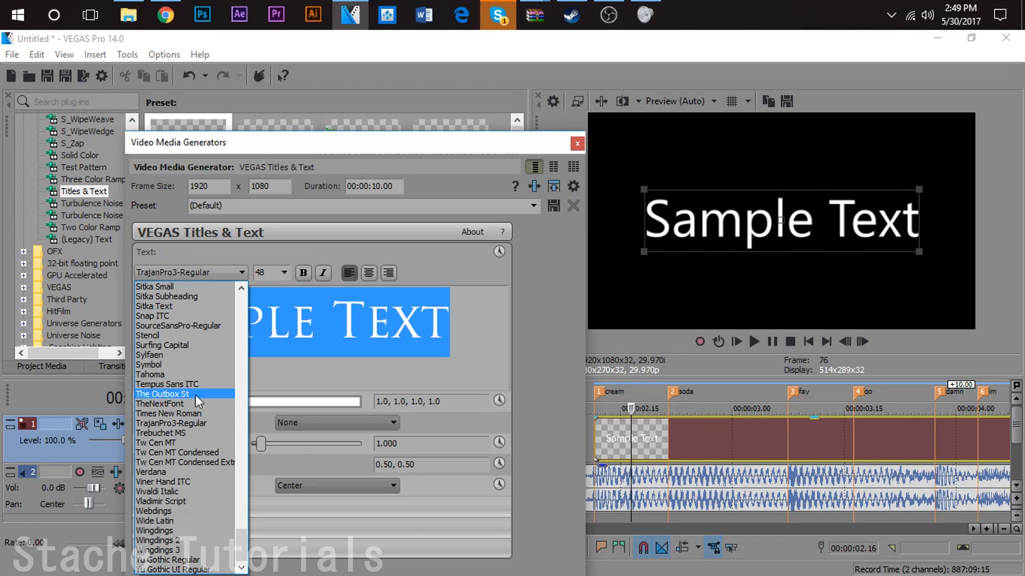
left_click(416, 344)
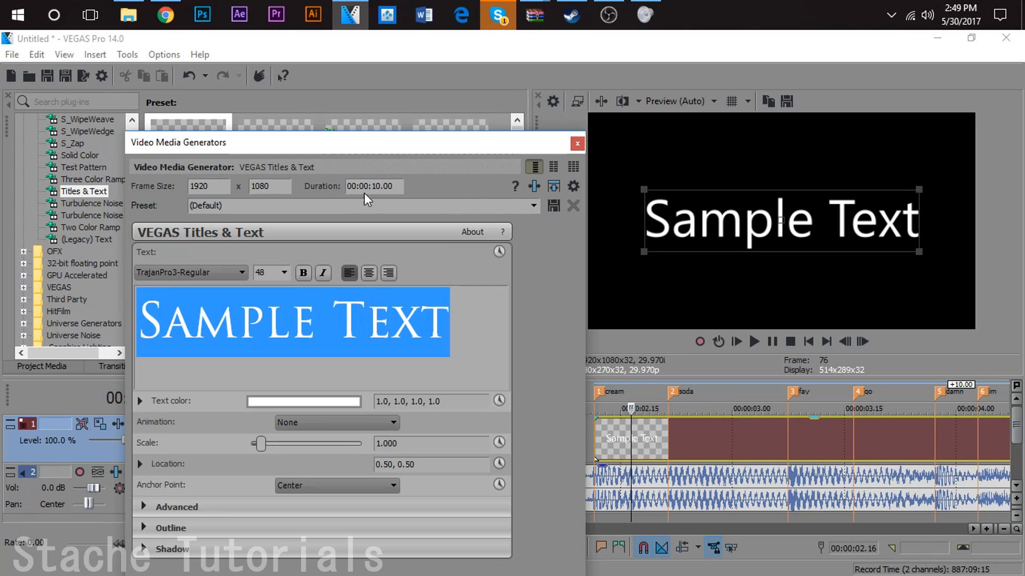
- Close the title's settings and delete the Titles & Text event from the video track
left_click(577, 143)
left_click(615, 437)
key("Delete")
- Add a (Legacy) Text event with the Default Text preset to the video track at the "cream" marker
left_click(85, 238)
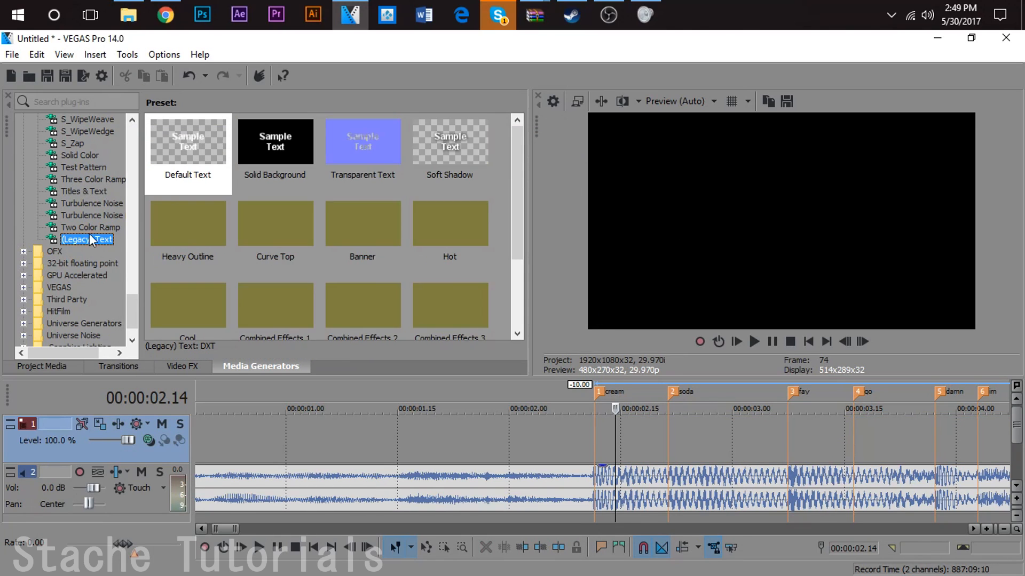
left_click_drag(188, 152, 603, 427)
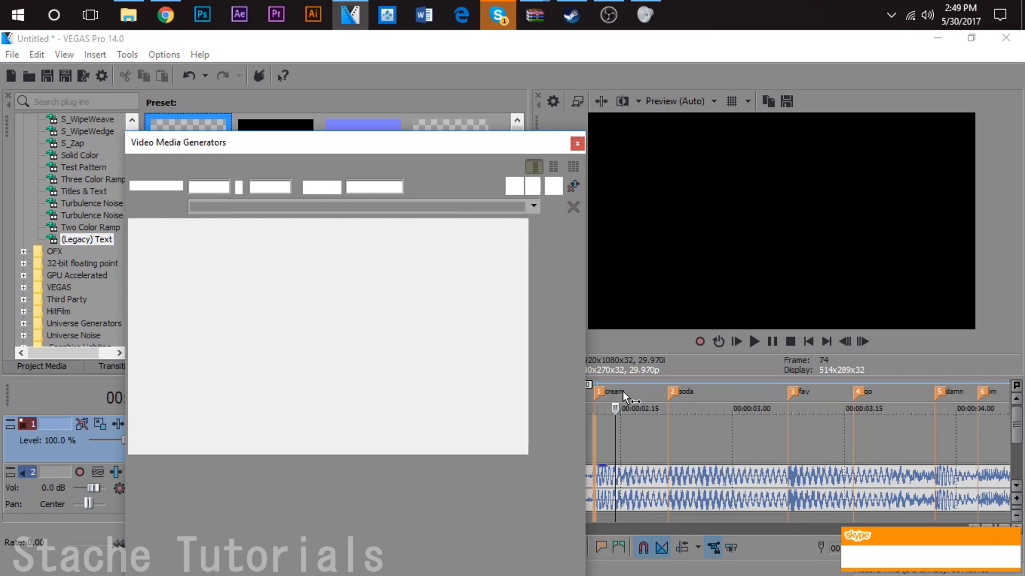
left_click_drag(400, 378, 205, 299)
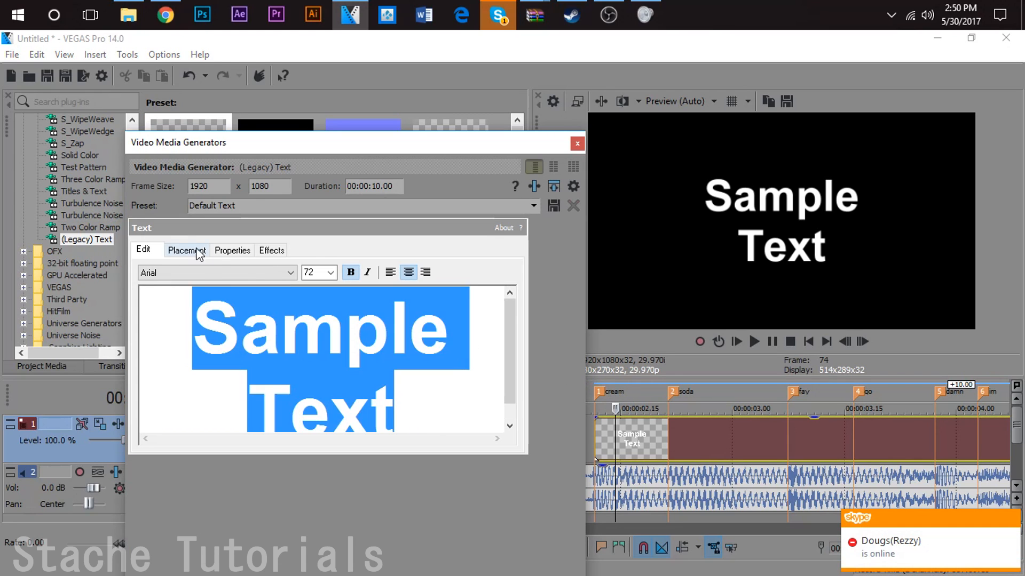
- Review the placement, properties and effects settings of the legacy text, ending on its text editing settings
left_click(224, 253)
left_click(195, 252)
left_click(264, 254)
left_click(232, 251)
left_click(278, 253)
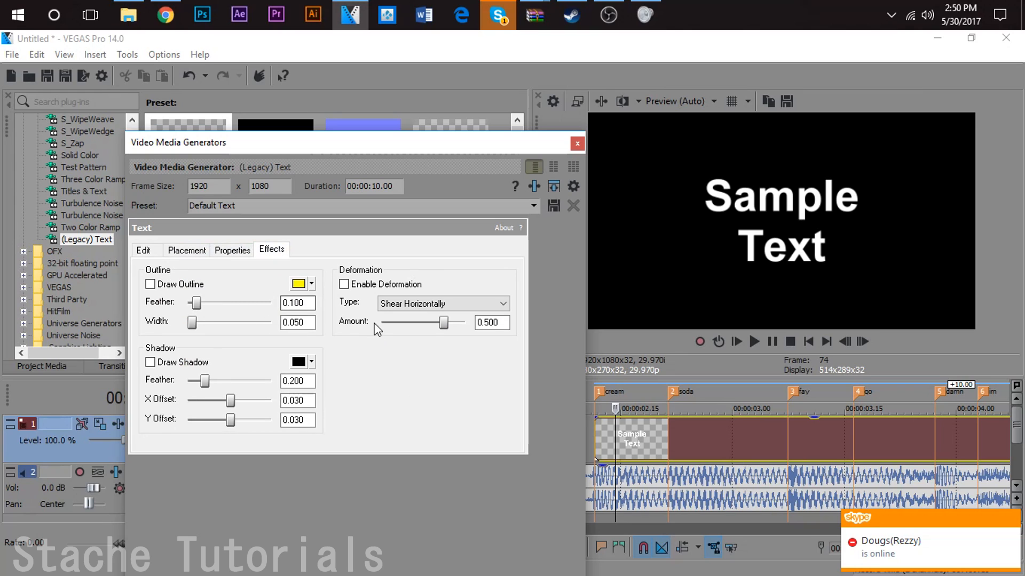
left_click(190, 254)
left_click(143, 251)
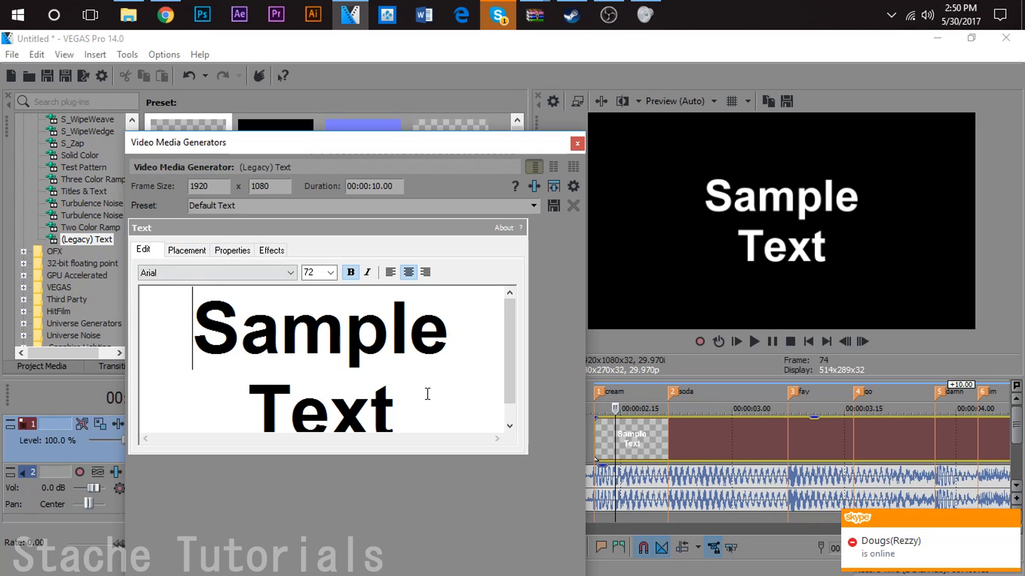
- Select the whole sample text and set its font to Futura-Heavy
left_click_drag(428, 394, 84, 258)
left_click(242, 273)
scroll(239, 390, "down", 2)
scroll(237, 384, "down", 18)
scroll(230, 366, "down", 5)
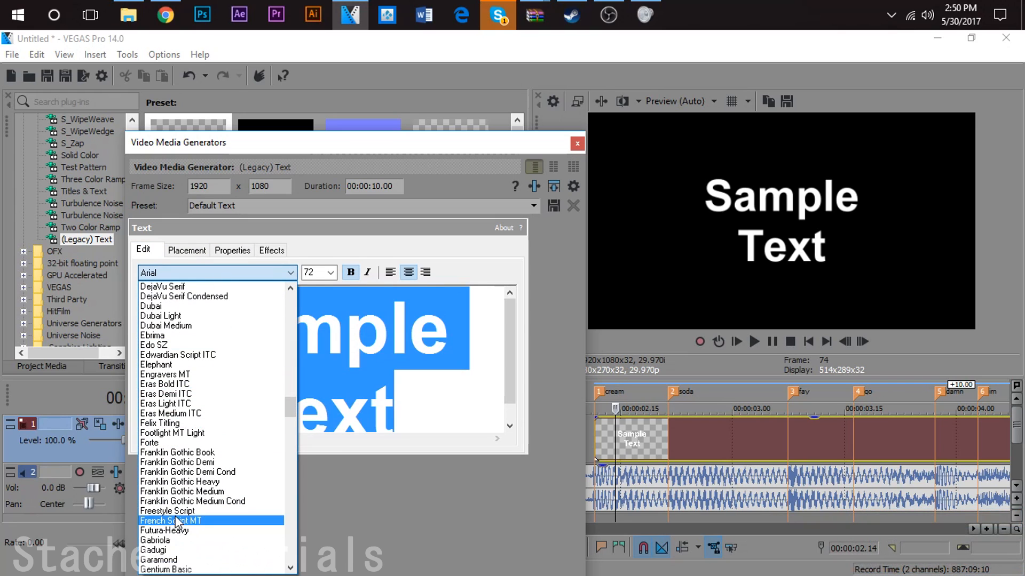
scroll(176, 520, "down", 3)
left_click(175, 502)
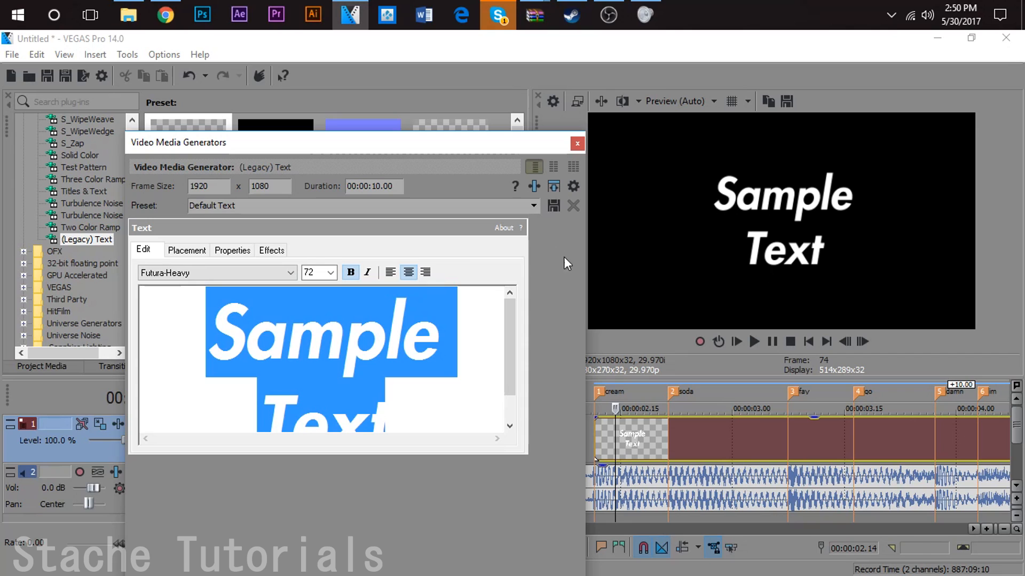
key("c")
key("e")
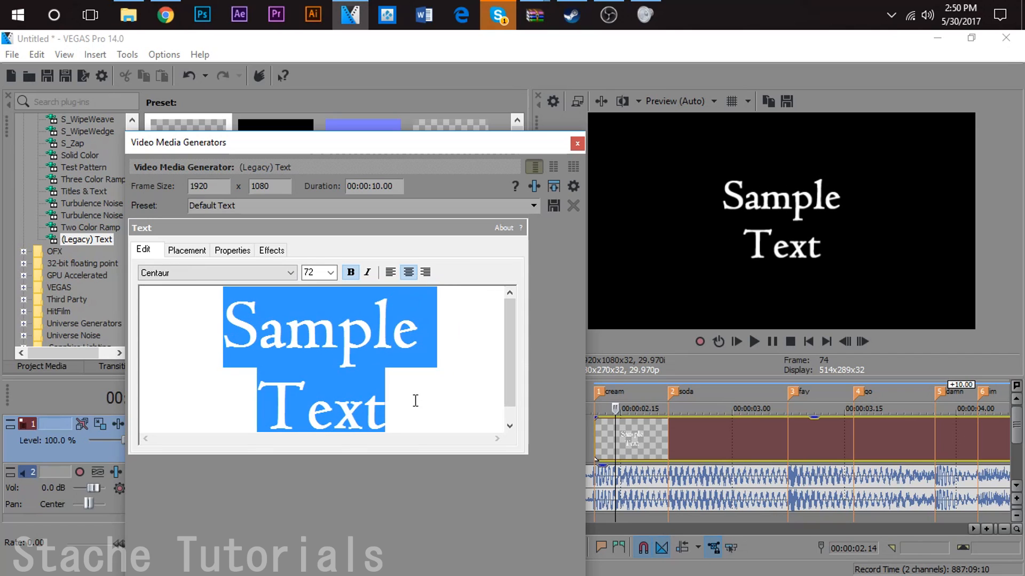
key("Up")
key("Down")
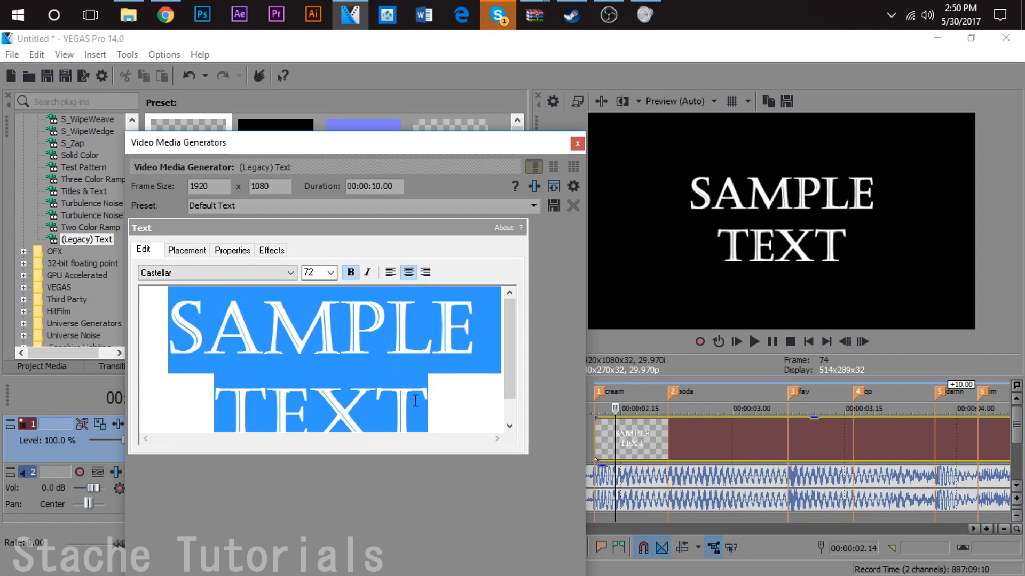
- Set the sample text's font back to Futura-Heavy
left_click(287, 273)
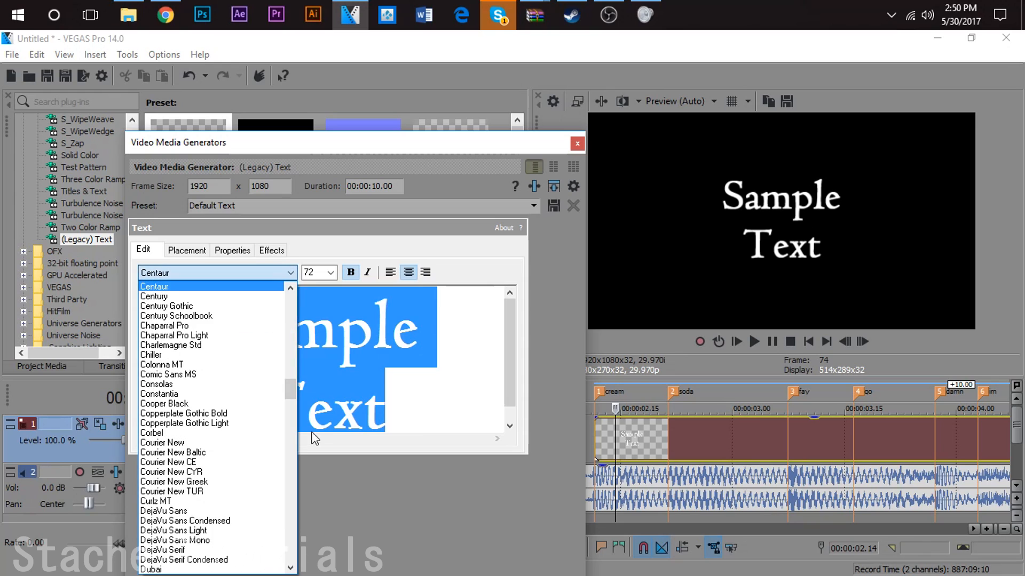
left_click_drag(291, 377, 299, 410)
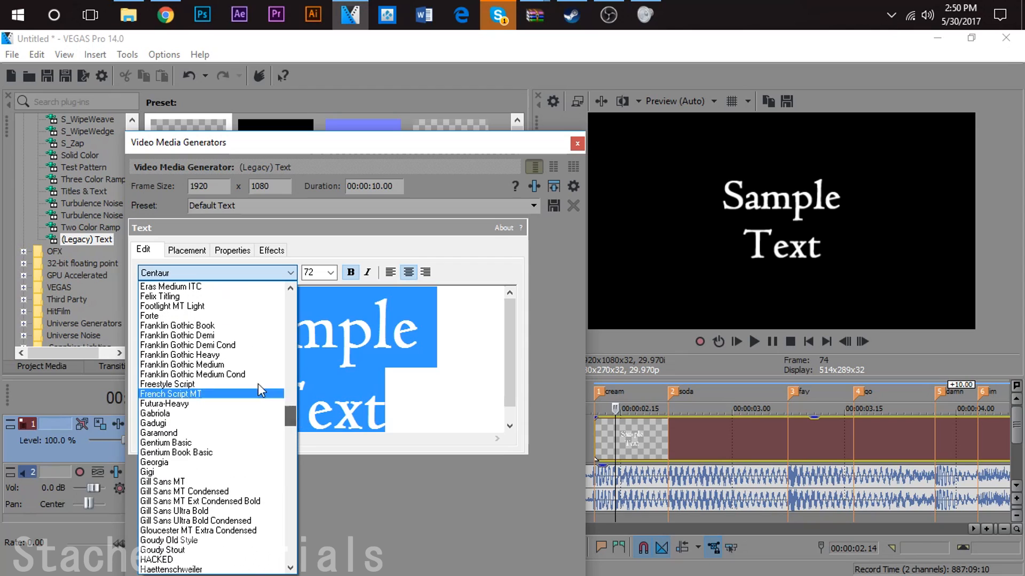
left_click(178, 404)
- Replace the sample text with "Cream" and close the text event's settings
left_click(410, 415)
key("BackSpace")
key("BackSpace")
key("BackSpace")
key("BackSpace")
key("BackSpace")
key("BackSpace")
key("BackSpace")
key("BackSpace")
key("BackSpace")
key("BackSpace")
key("BackSpace")
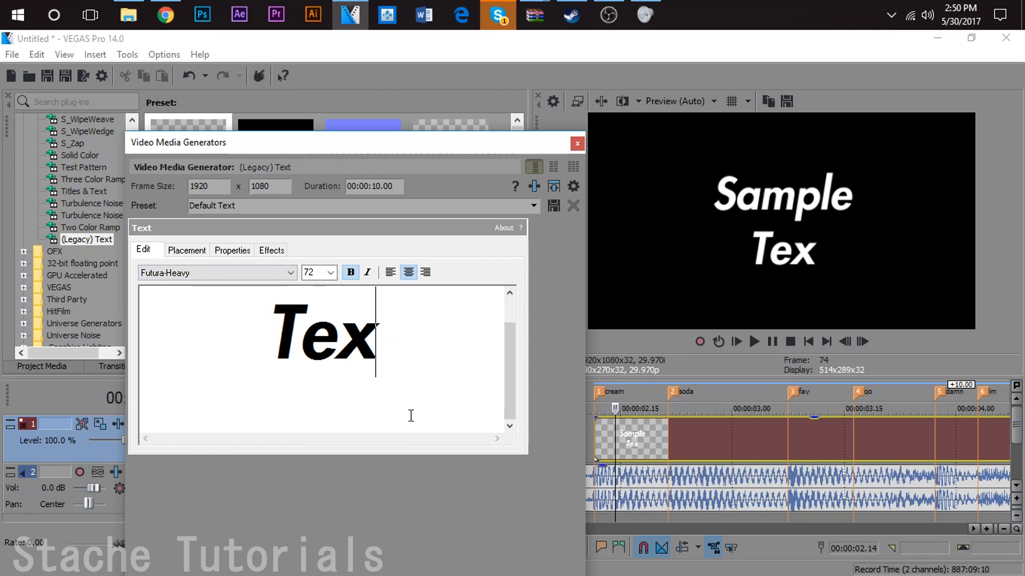
type("Cream")
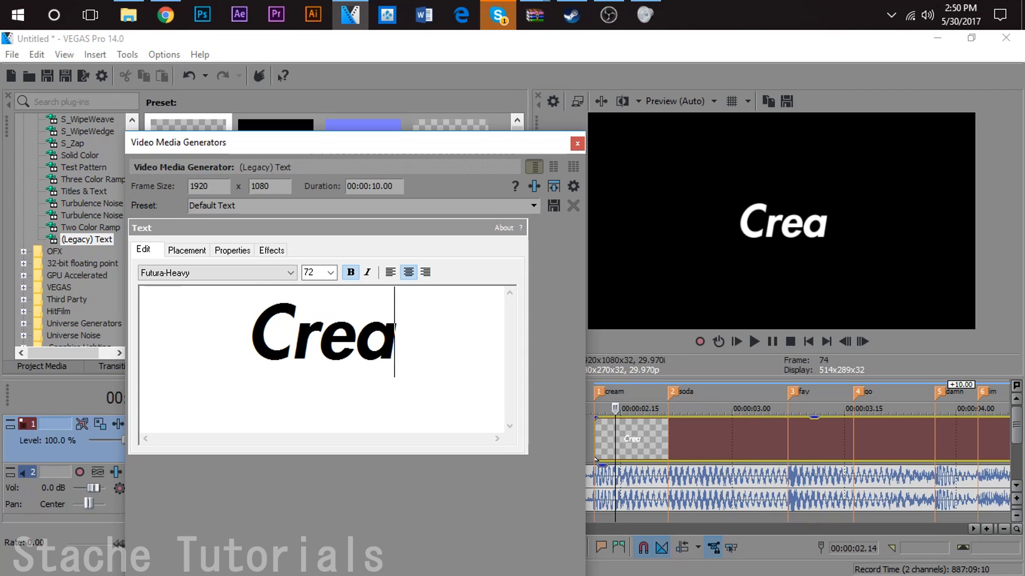
left_click(577, 144)
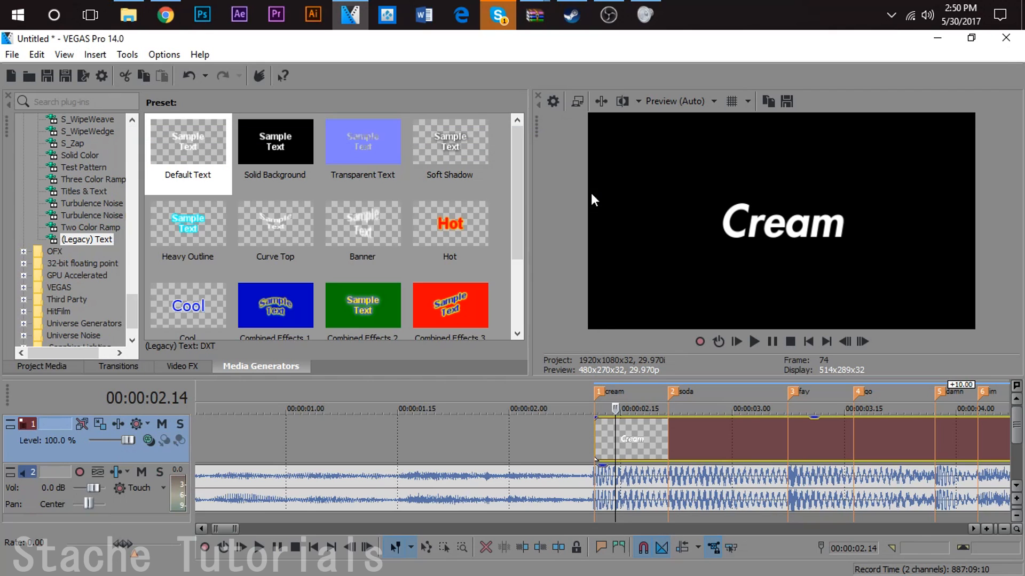
- Insert a new video track above the track holding the Cream text event
left_click(601, 437)
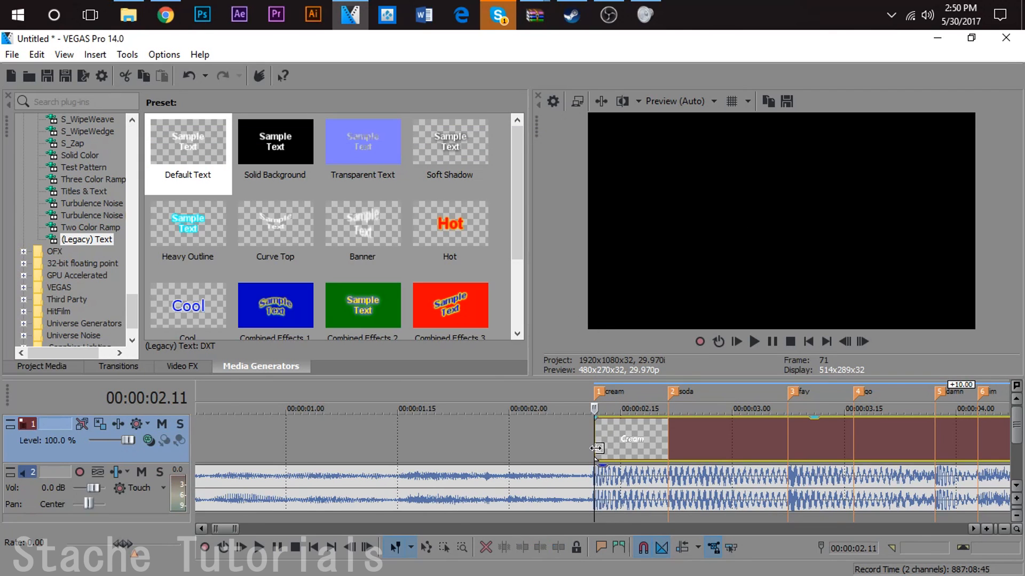
scroll(670, 450, "down", 3)
scroll(670, 450, "down", 5)
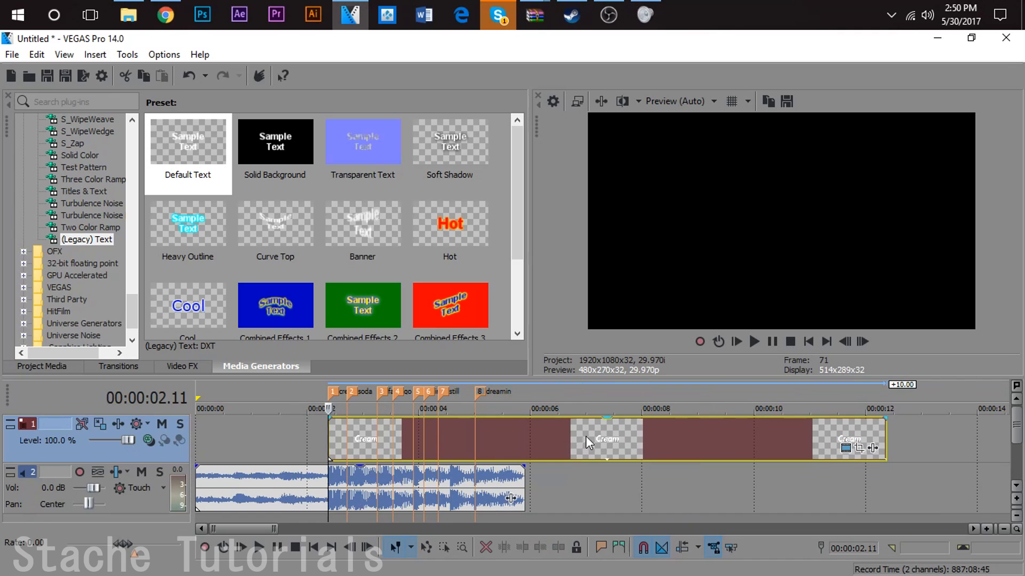
right_click(907, 443)
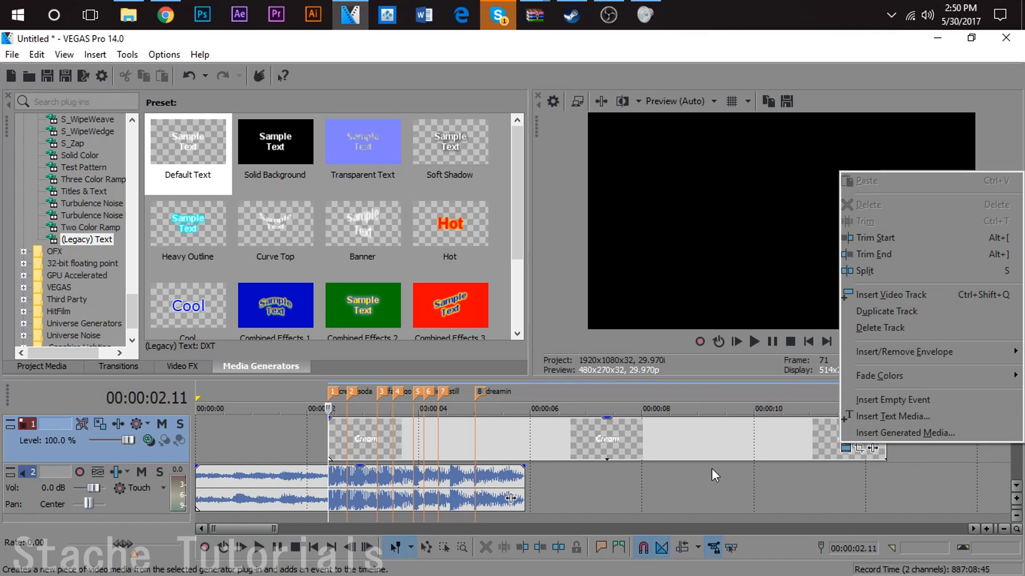
left_click(283, 441)
right_click(272, 442)
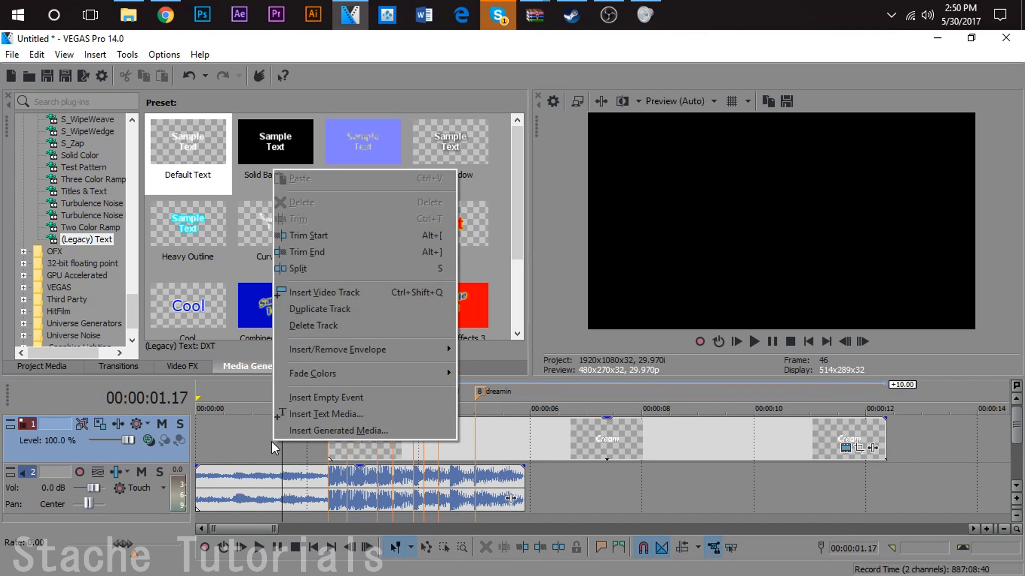
left_click(306, 298)
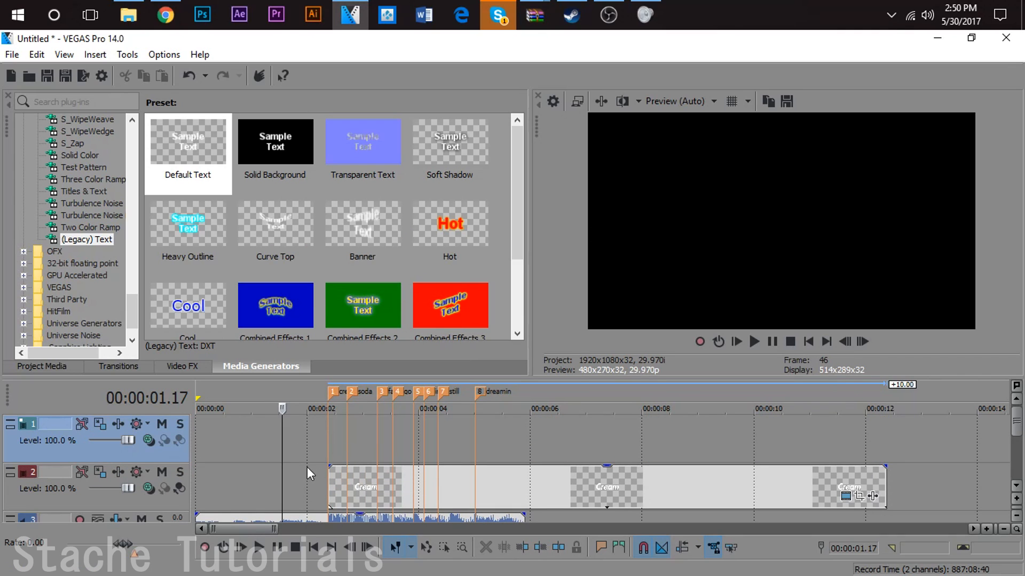
- Play the timeline from just before the cream marker to check where the Cream text begins
left_click(327, 439)
scroll(372, 462, "up", 2)
left_click(442, 479)
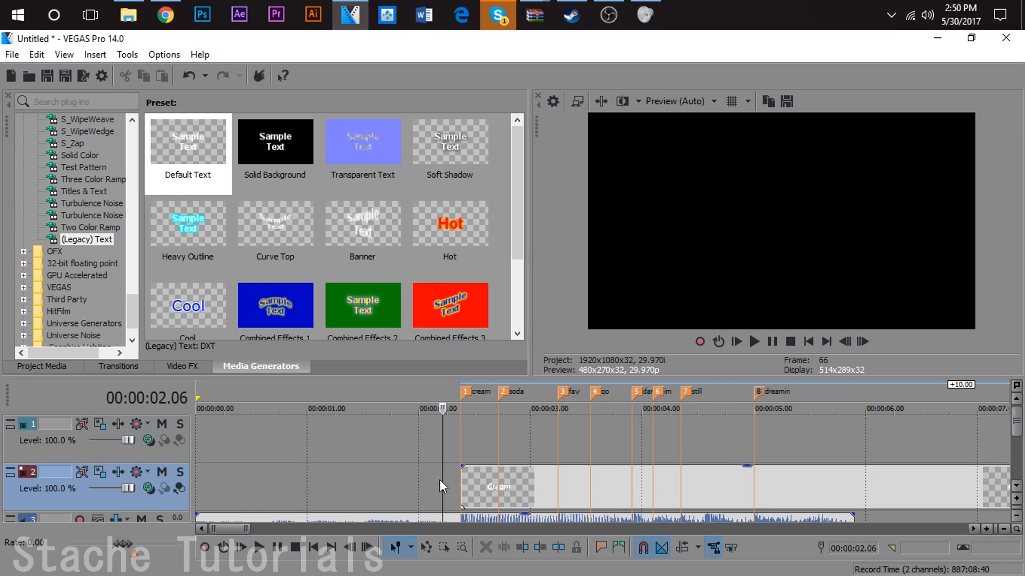
left_click(416, 475)
key("space")
key("space")
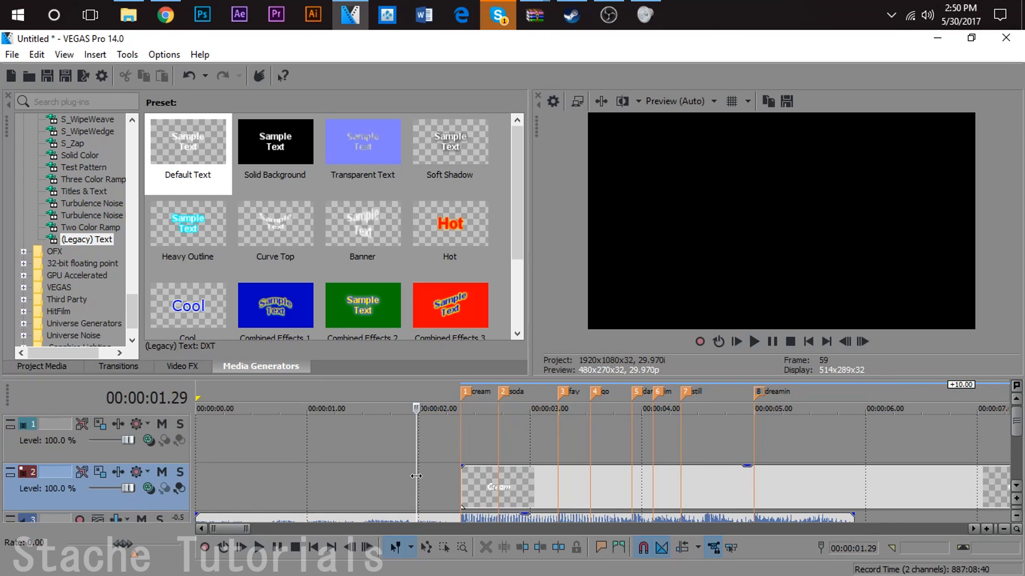
key("space")
key("space")
- Copy the Cream text event to the empty track above, starting at the soda marker, as a new copy of the source media
left_click(470, 483)
left_click(434, 475)
left_click(449, 434)
left_click(488, 484)
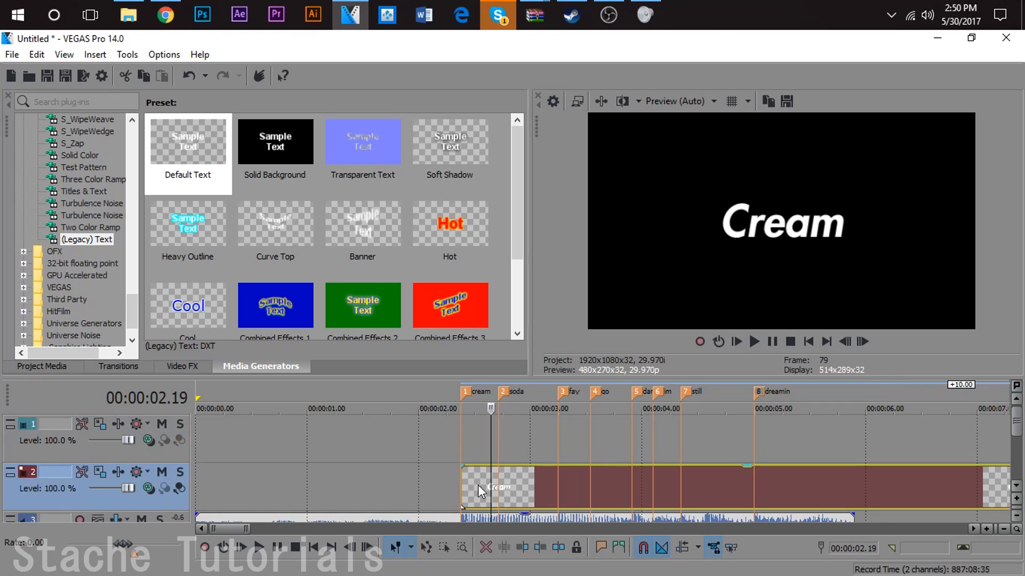
left_click(473, 486)
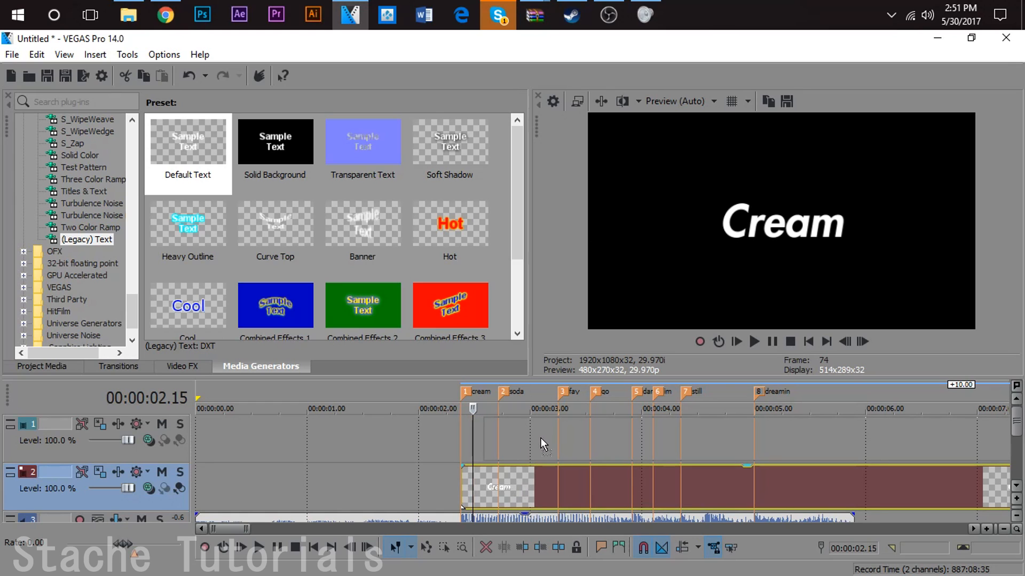
key("ctrl+v")
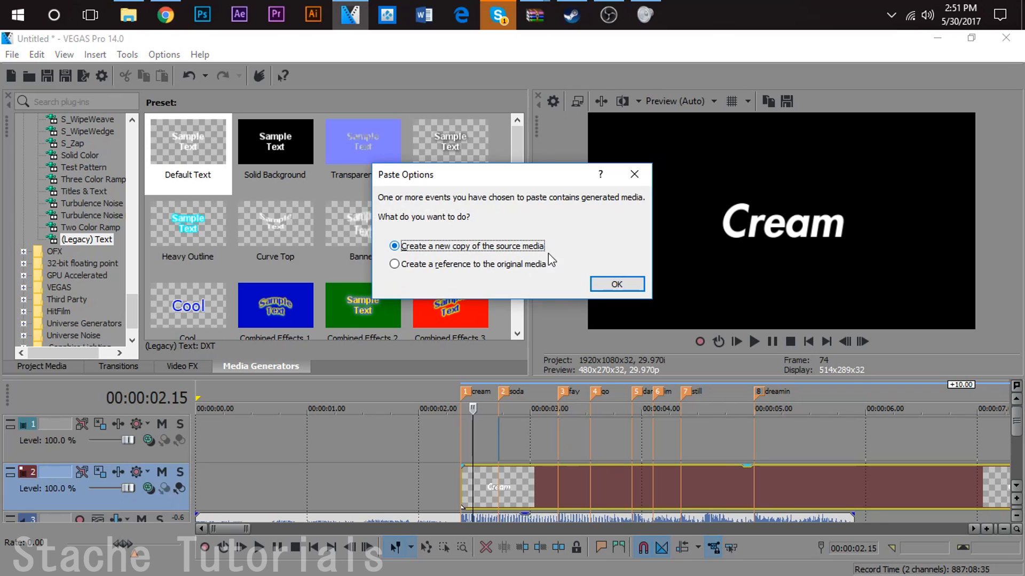
left_click(616, 284)
left_click(542, 450)
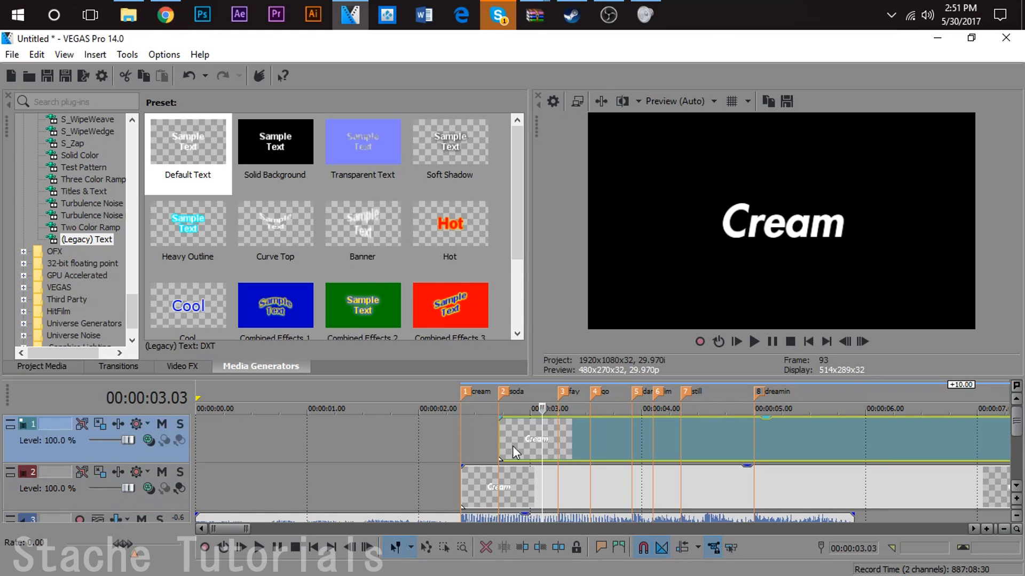
- Change the copied event's text to "Soda" and close its generator settings
left_click(568, 443)
scroll(626, 442, "down", 3)
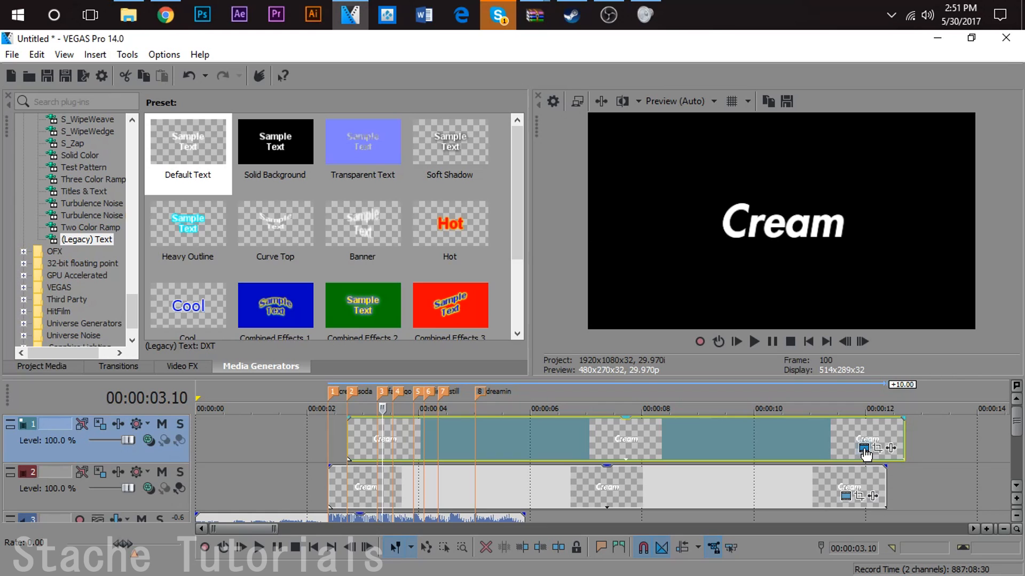
left_click(863, 448)
key("ctrl+a")
type("Soa")
key("BackSpace")
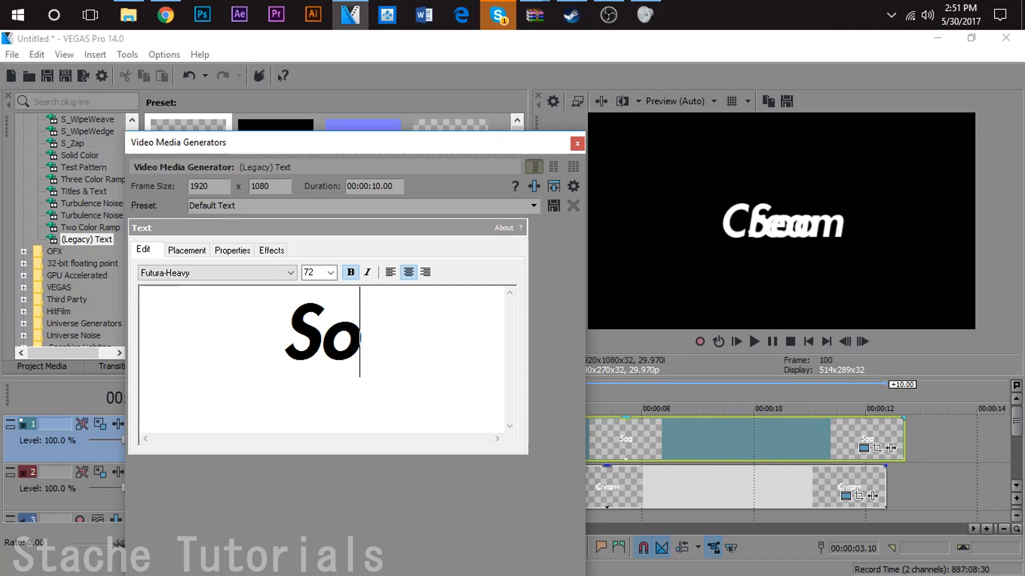
type("da")
left_click(578, 144)
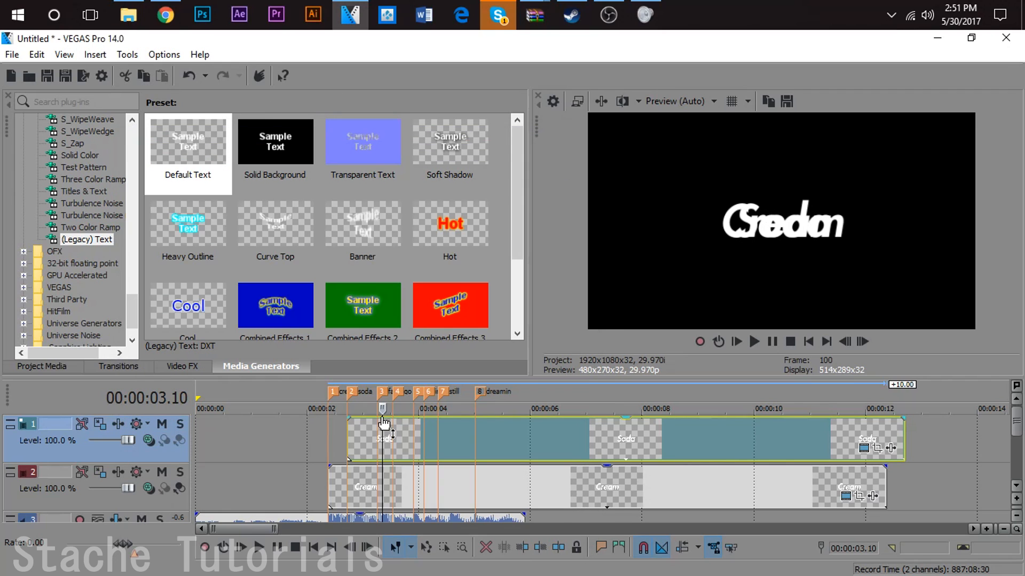
- Play the timeline from just before the cream marker and check how the Cream and Soda texts overlap
left_click(322, 448)
key("space")
key("space")
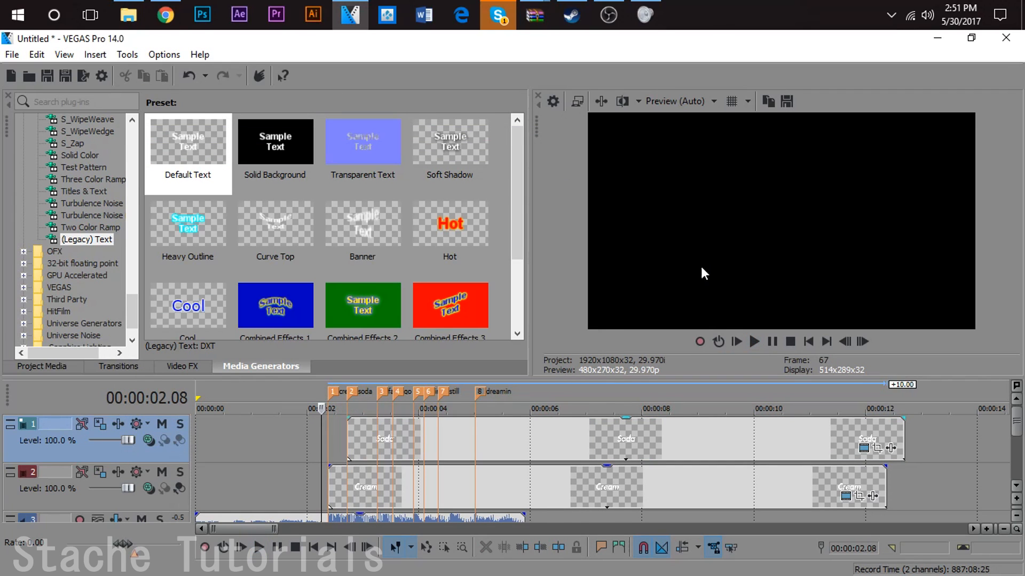
key("space")
key("space")
left_click(328, 441)
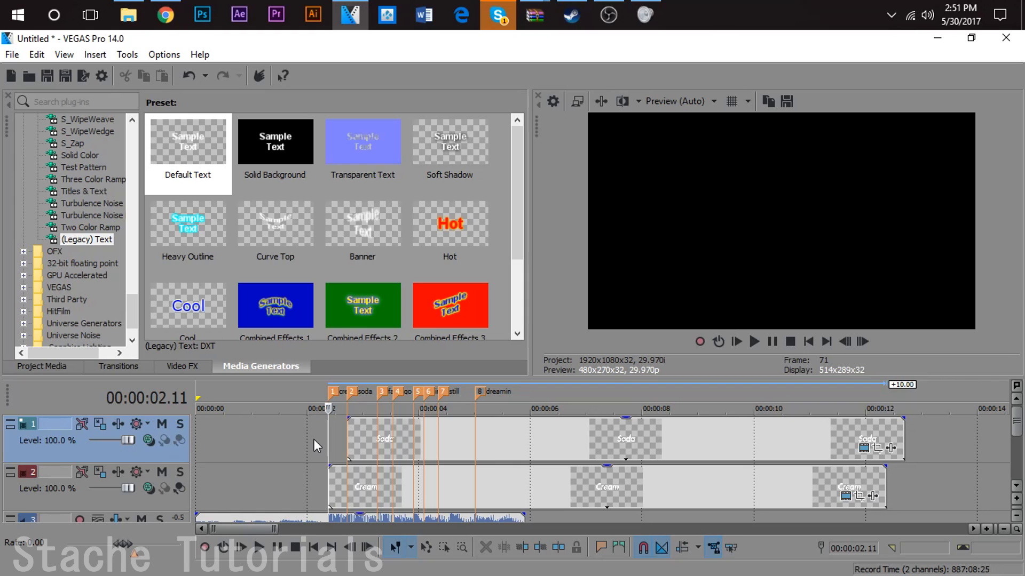
left_click(378, 450)
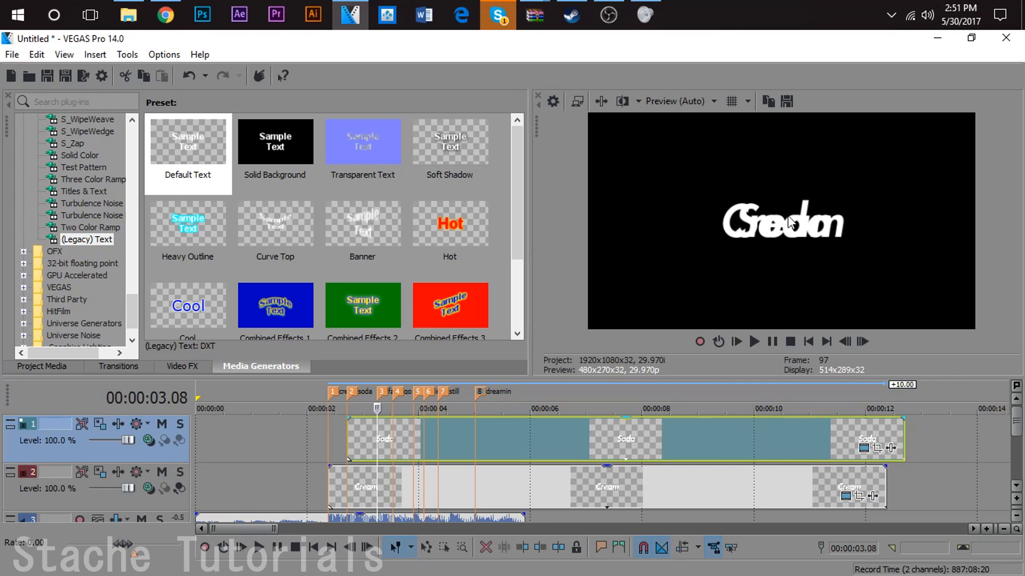
- Raise the Cream text with Event Pan/Crop to a Y center of 773 at the event's start, and close the window
left_click(328, 494)
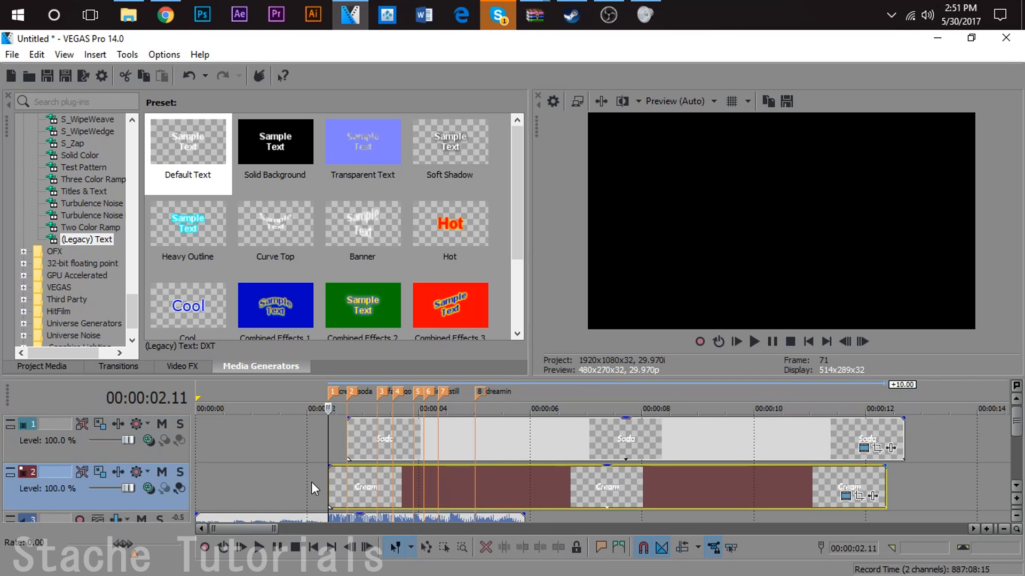
left_click(340, 485)
left_click(858, 495)
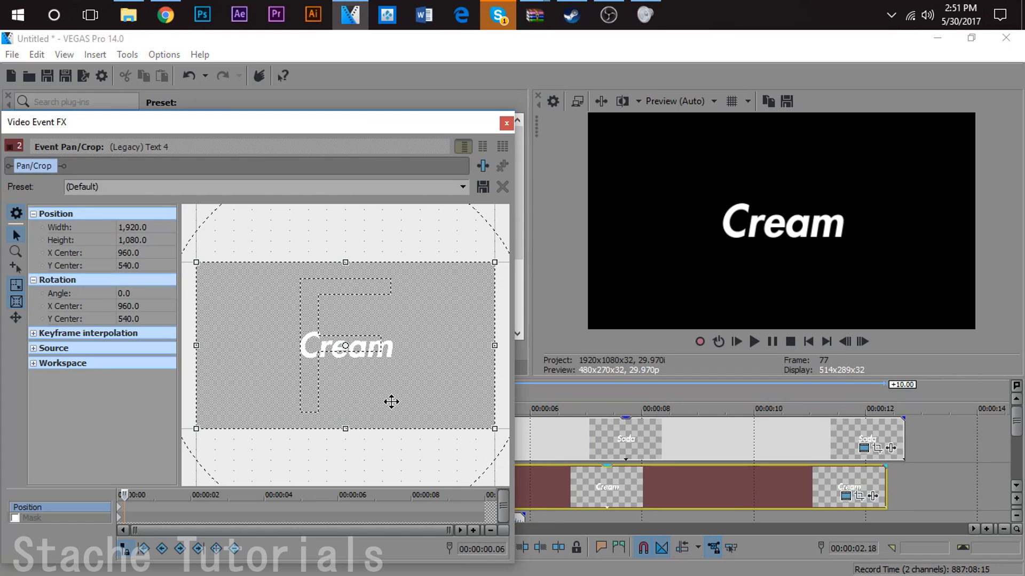
key("Down")
key("Down")
key("Down")
key("Down")
key("Down")
key("Down")
key("Down")
key("Down")
key("Down")
key("Down")
key("Down")
key("Down")
key("Down")
key("Down")
key("Down")
key("Down")
key("Down")
key("Down")
key("Down")
key("Down")
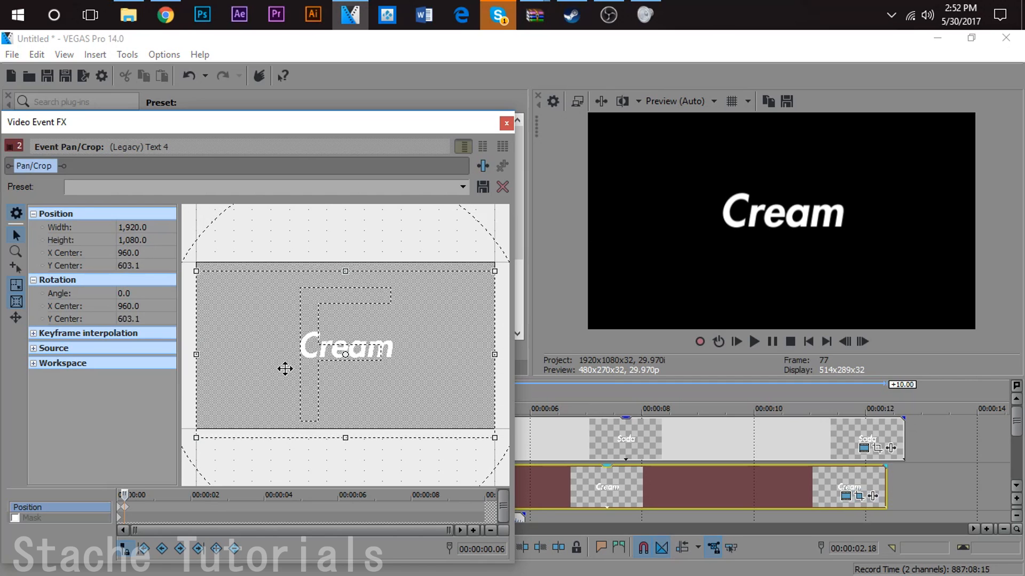
key("Down")
key("Down")
key("Down")
key("Down")
key("Down")
key("Down")
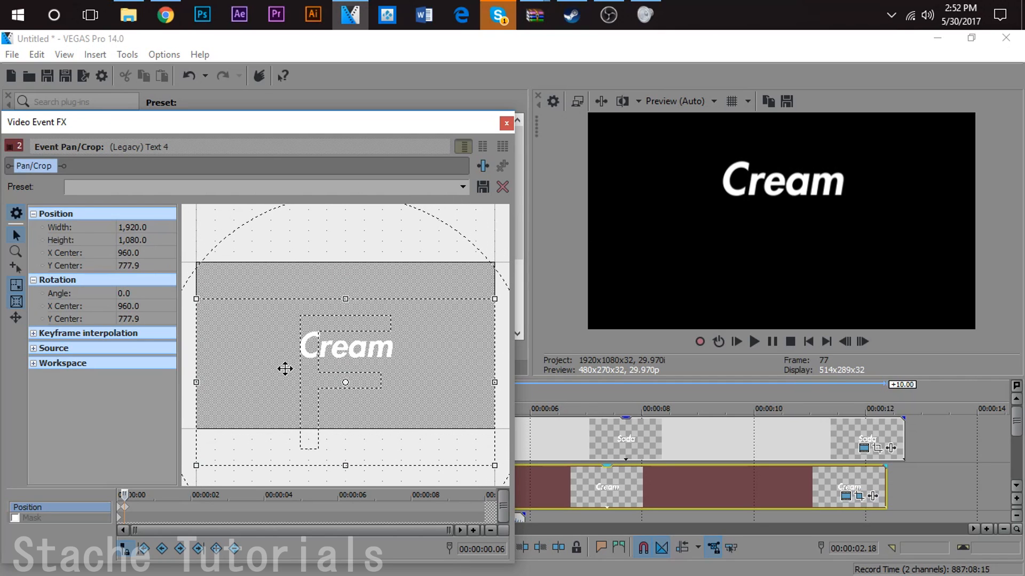
left_click(126, 508)
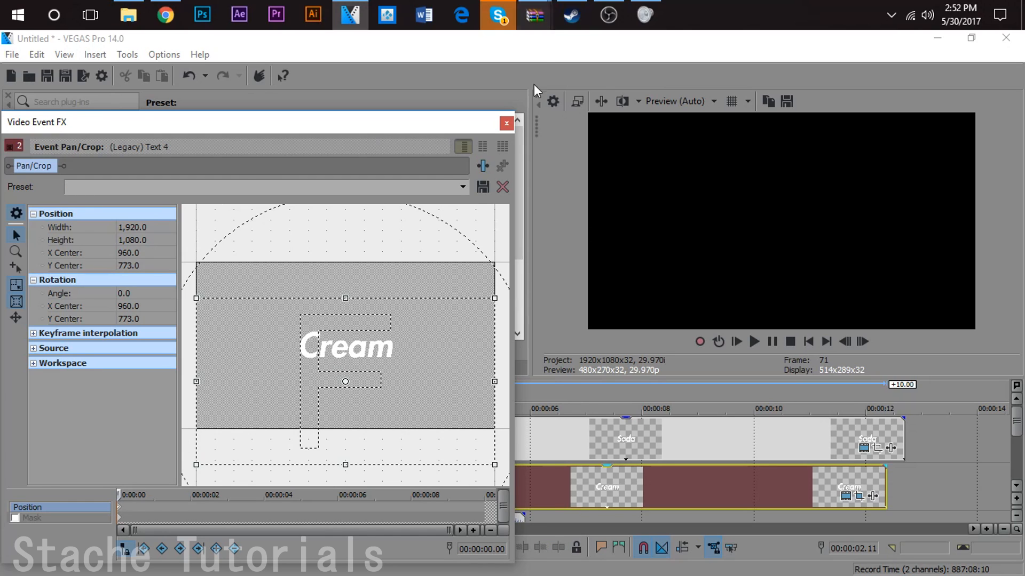
left_click(506, 124)
- Play the Cream and Soda texts together to check their stacked layout and timing
left_click(369, 436)
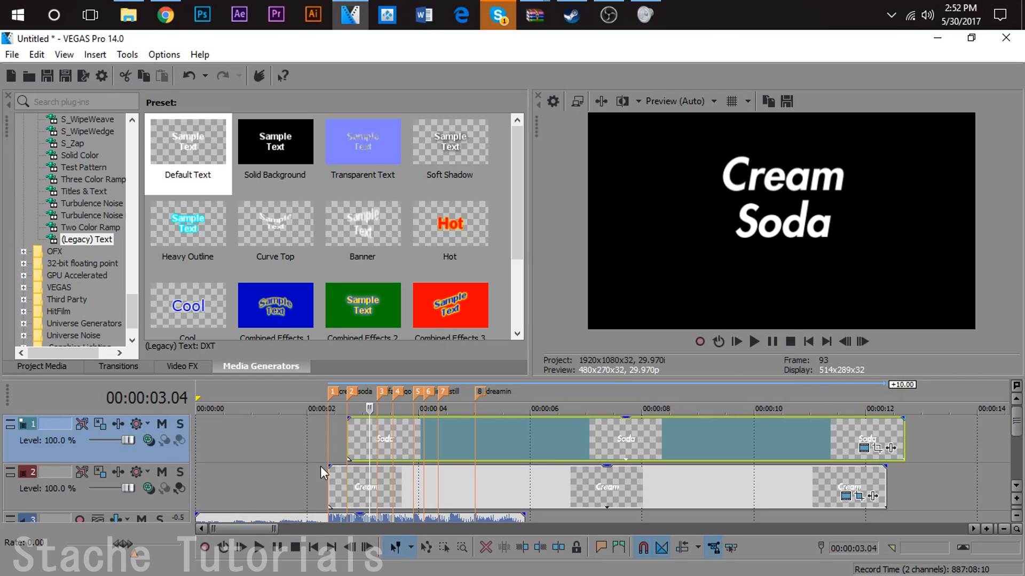
left_click(320, 483)
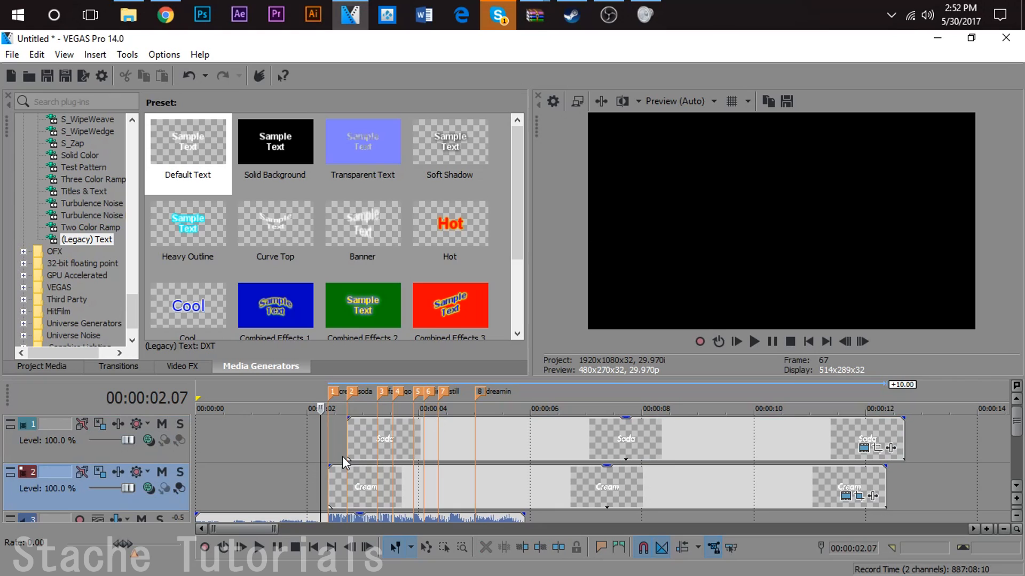
key("space")
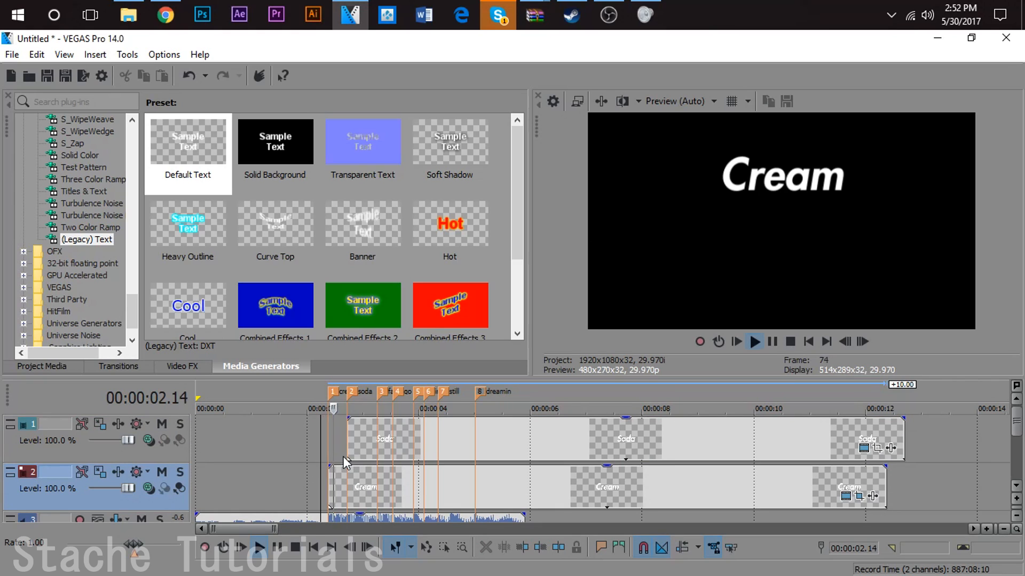
key("space")
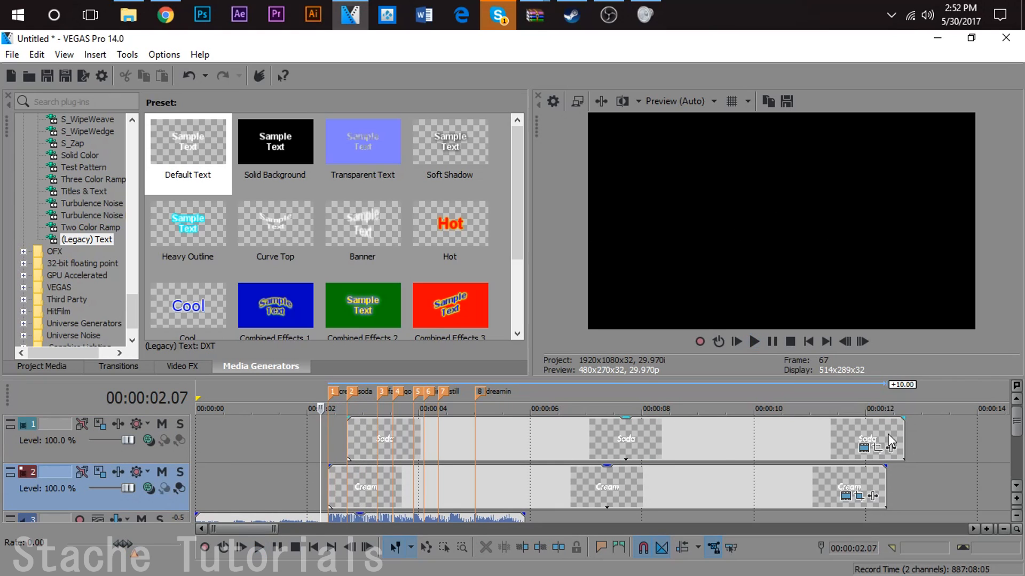
- Insert a video track above the Soda track and copy the Soda event onto it at the third marker as new source media
right_click(300, 438)
left_click(357, 294)
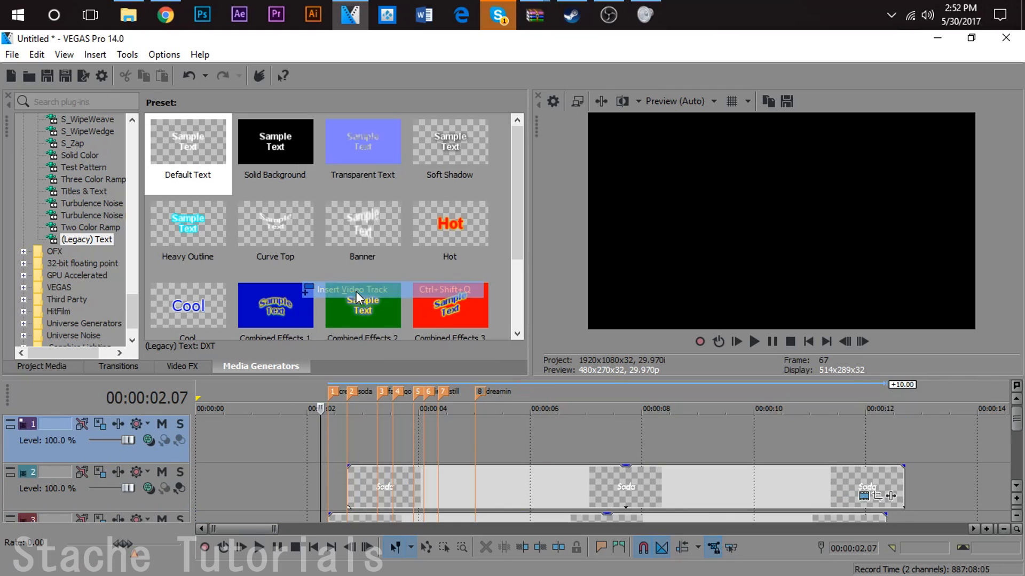
scroll(360, 441, "up", 1)
scroll(493, 487, "down", 1)
left_click_drag(400, 485, 422, 444)
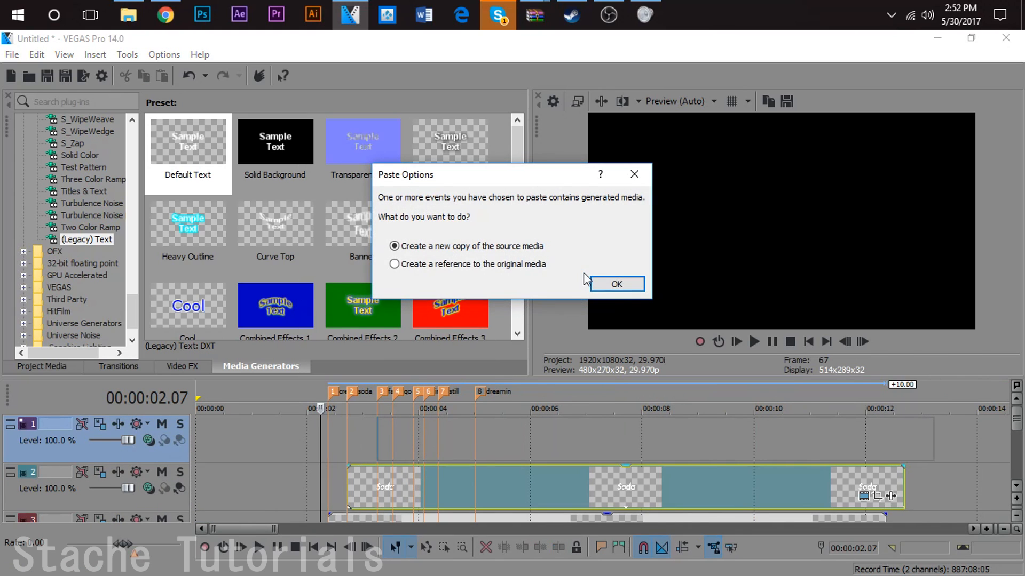
left_click(608, 283)
- Replace the newly copied event's text with "Fay-" and close its generator settings
left_click(894, 448)
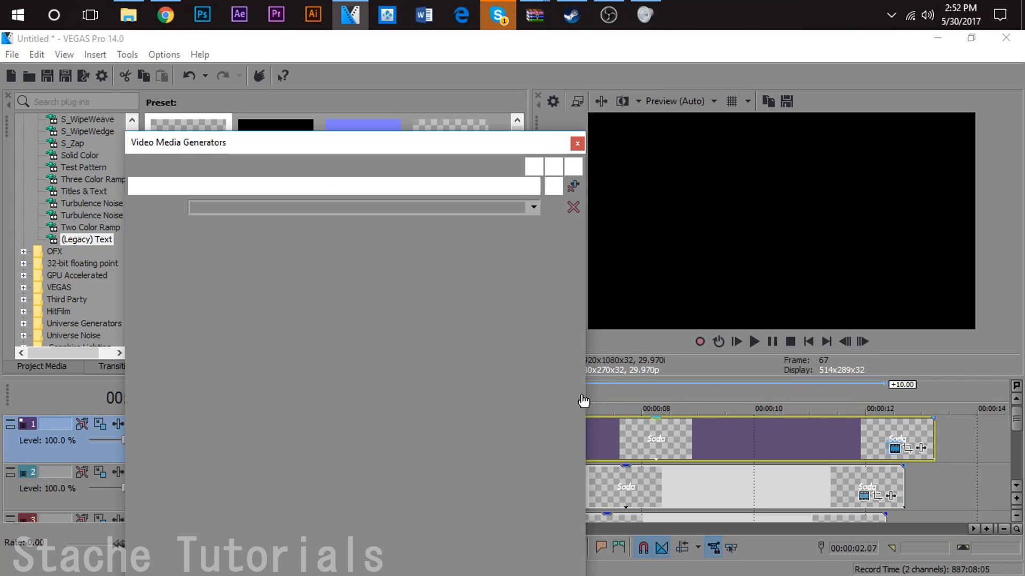
type("Fay")
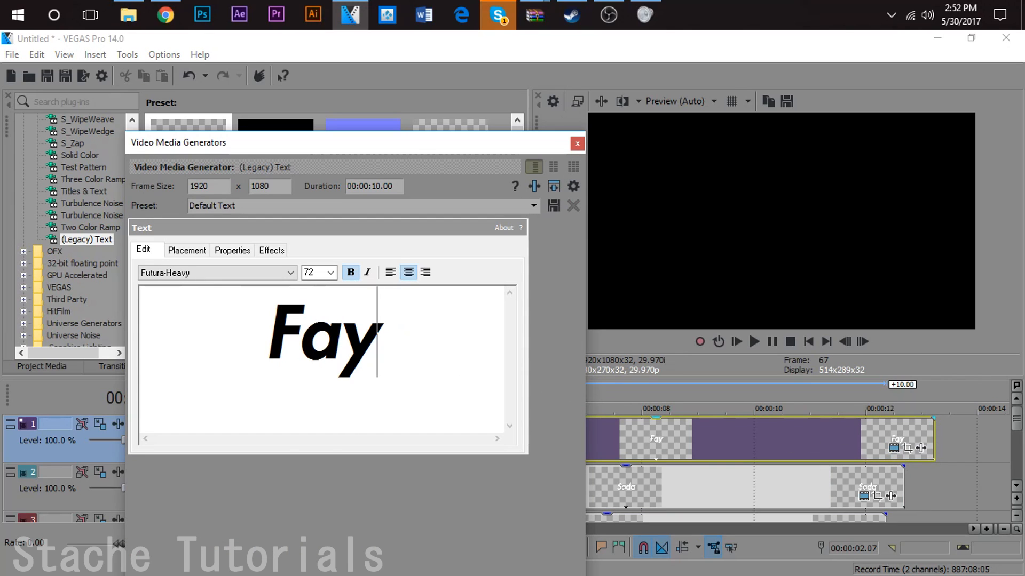
type("-")
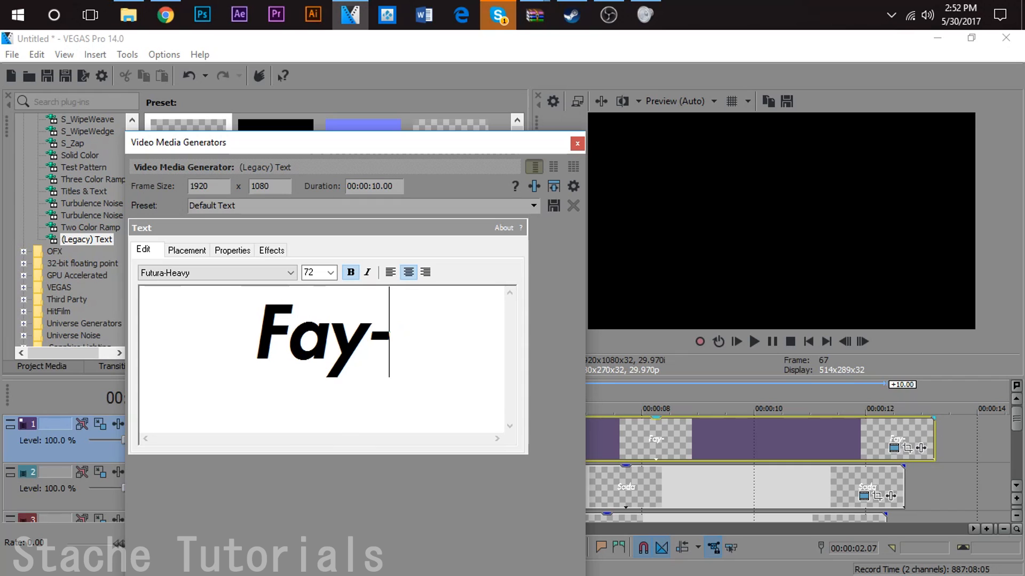
left_click(573, 145)
- Play the timeline from the cream marker to check the word sequence with the Fay- text
left_click(328, 427)
key("space")
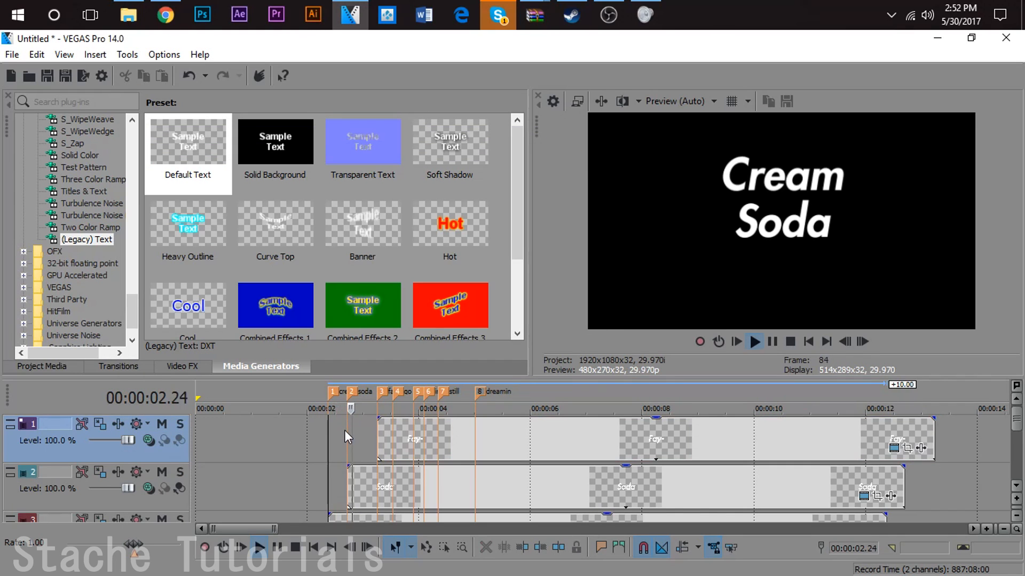
key("space")
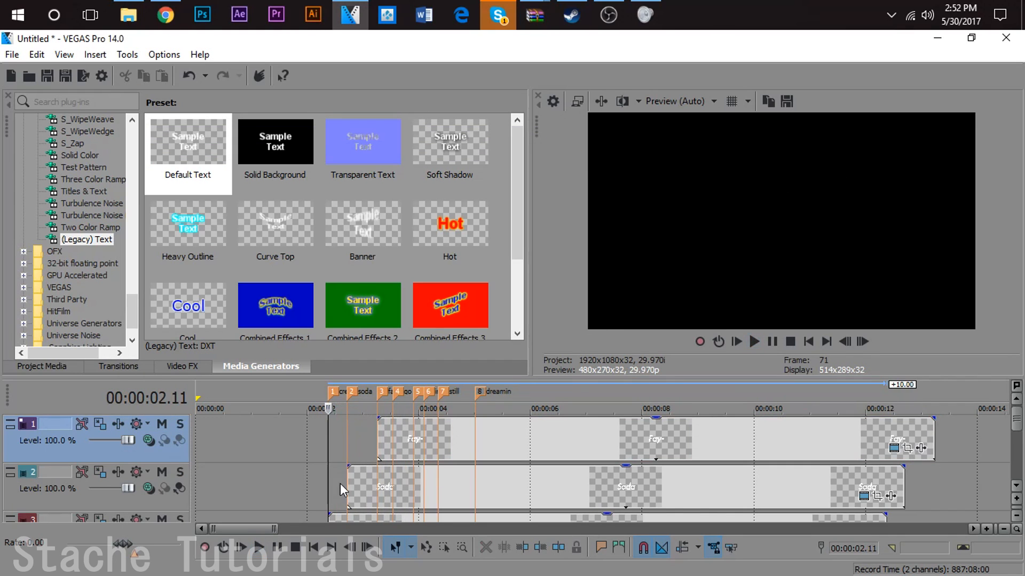
- Rotate the Fay- text in Event Pan/Crop by setting its rotation angle to -90
left_click(393, 438)
left_click(907, 448)
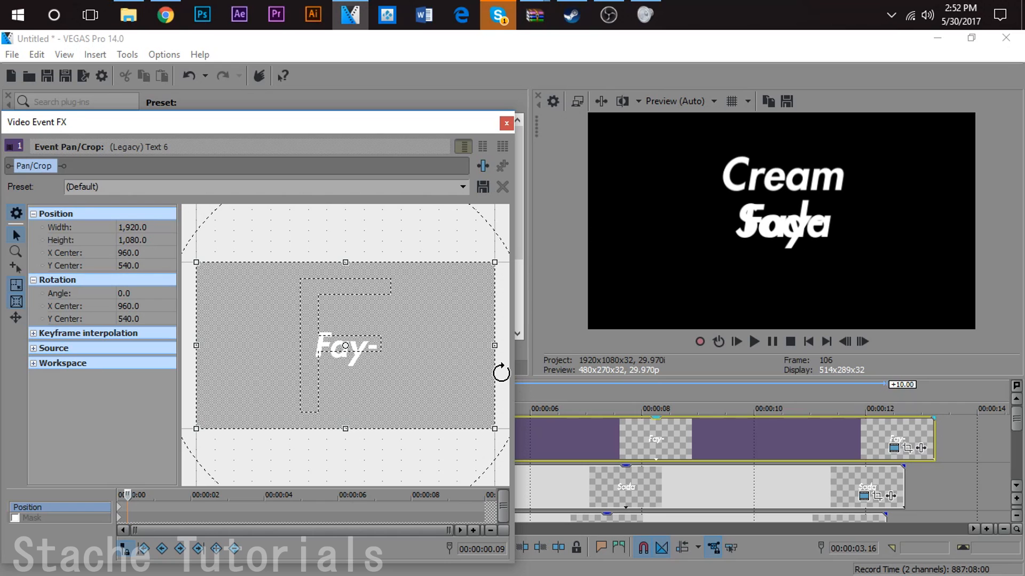
left_click_drag(503, 378, 347, 224)
left_click(144, 293)
type("-90")
key("Return")
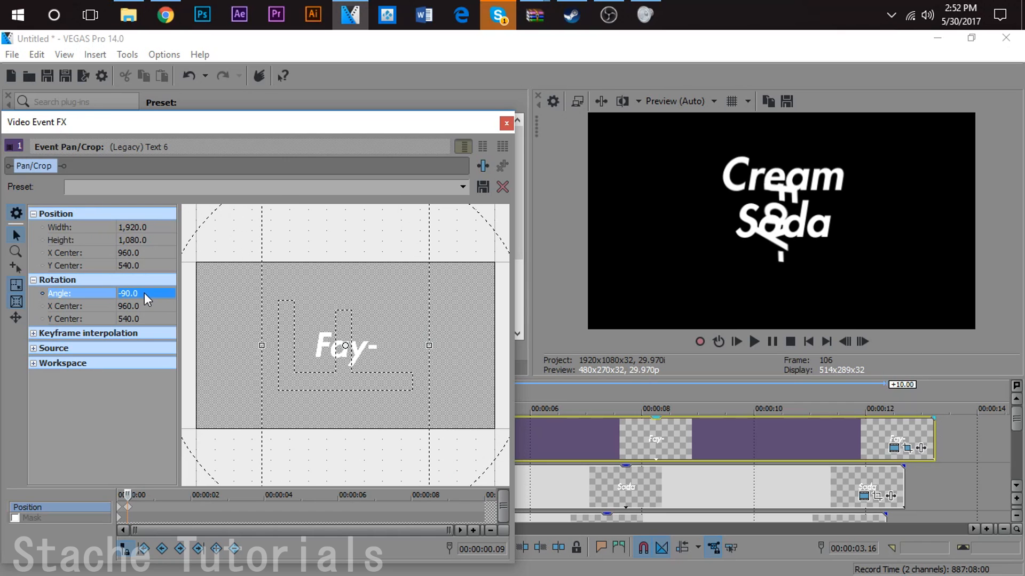
- Move the rotated Fay- text beside Cream and Soda, to about X Center 1,013.4 and Y Center 986.7, and close Event Pan/Crop
left_click(372, 335)
left_click_drag(373, 335, 396, 400)
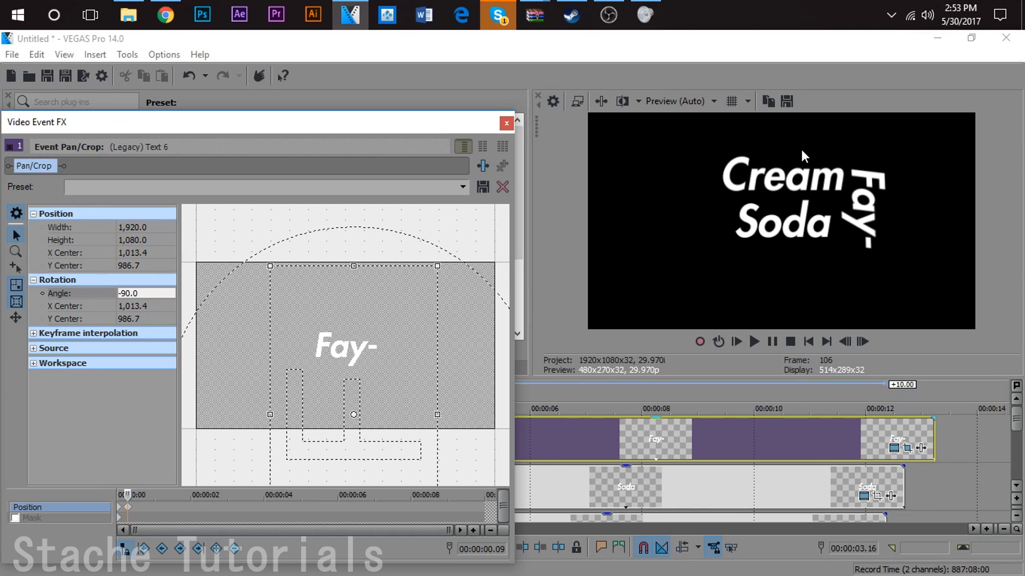
left_click(118, 511)
left_click(506, 123)
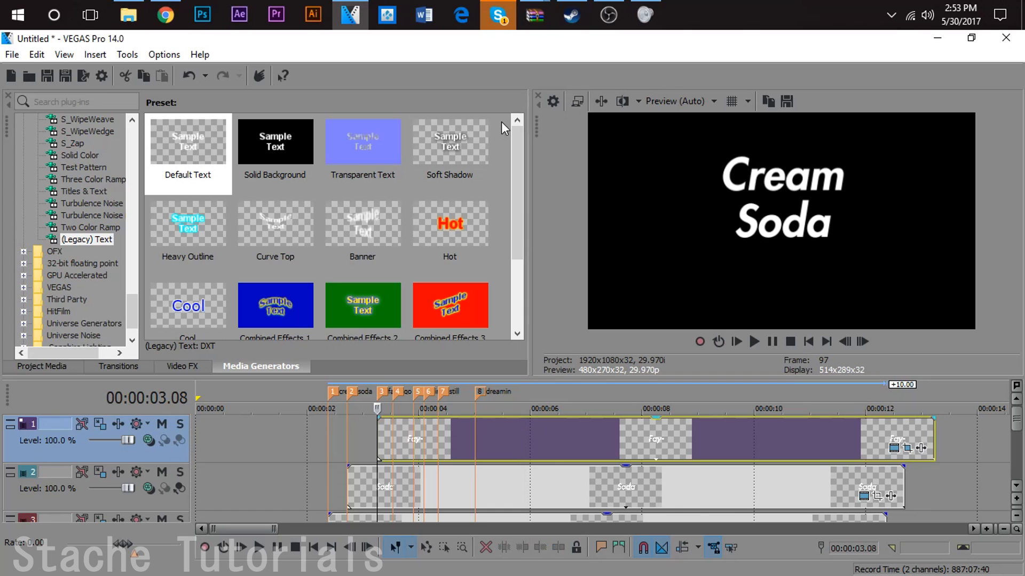
- Insert a video track above the Fay- track and copy the Fay- event onto it at the fourth marker as new source media
left_click(359, 451)
right_click(359, 450)
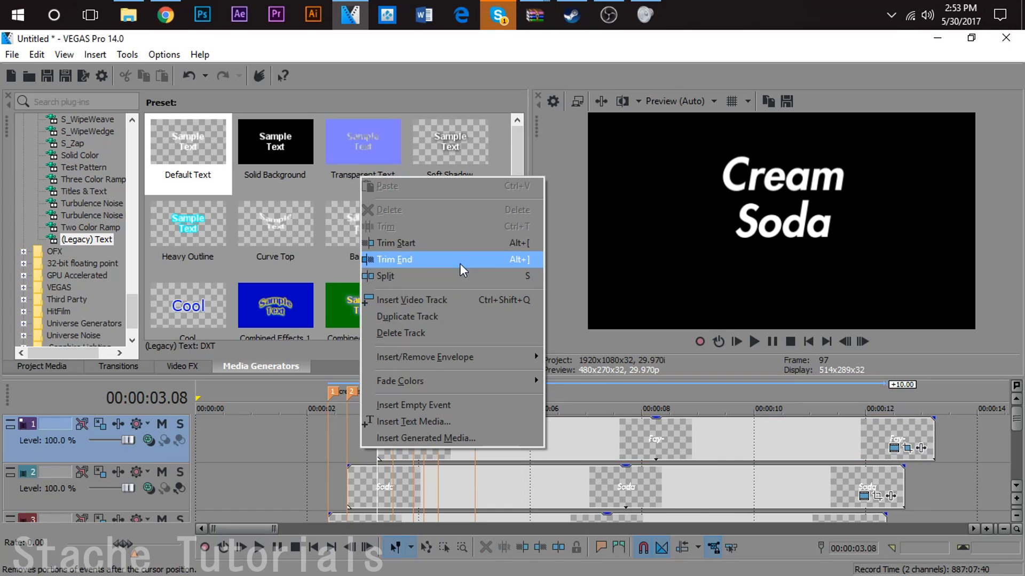
left_click(454, 300)
left_click_drag(430, 483, 434, 442)
left_click(609, 287)
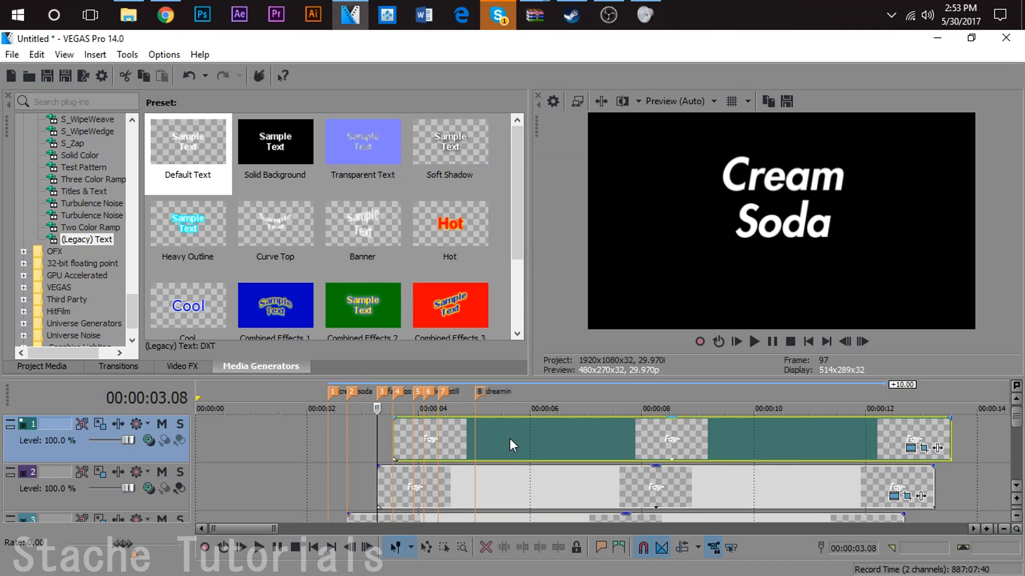
- Replace the newly copied event's text with "go" and close its generator settings
left_click(408, 433)
left_click(910, 448)
key("ctrl+a")
type("go0")
key("BackSpace")
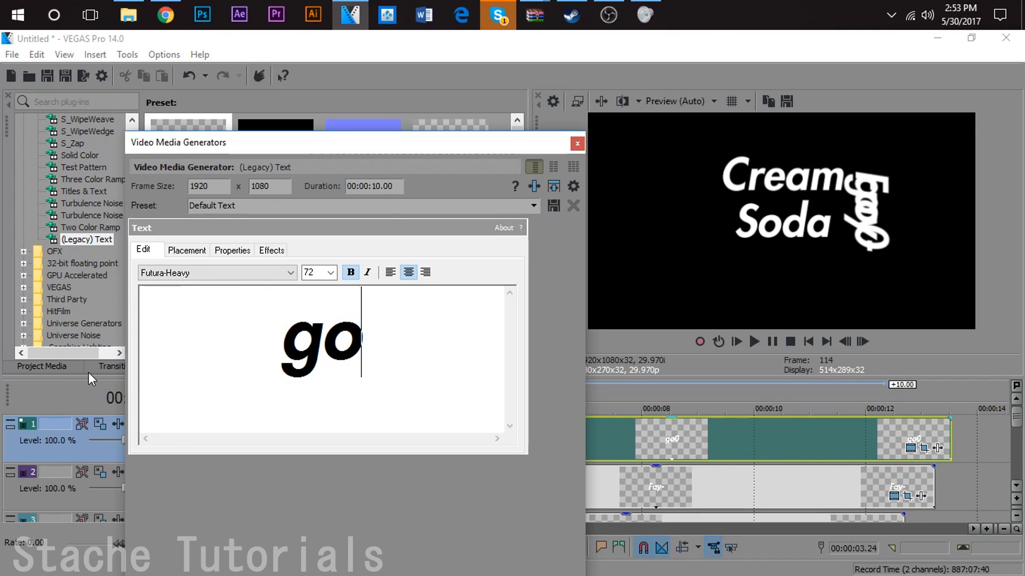
left_click(578, 144)
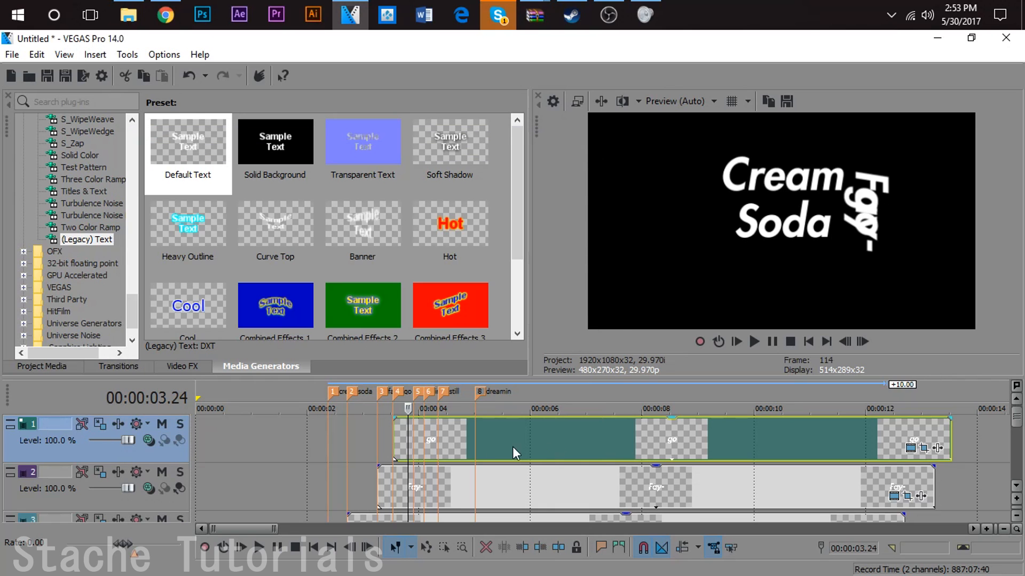
- Shift the go text in Event Pan/Crop to X Center 663.8 so it continues below Fay-, and close the window
left_click(923, 448)
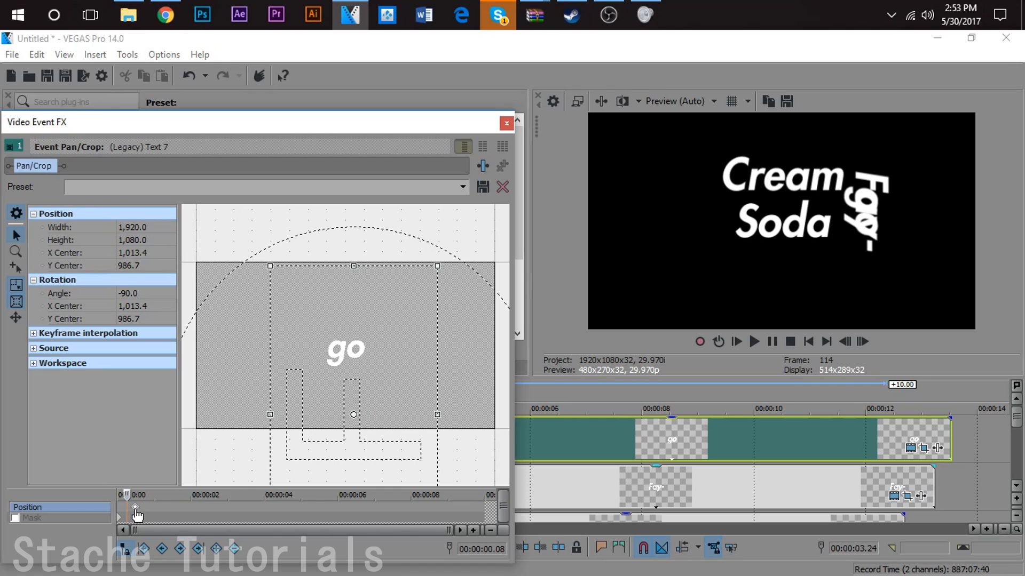
left_click(152, 517)
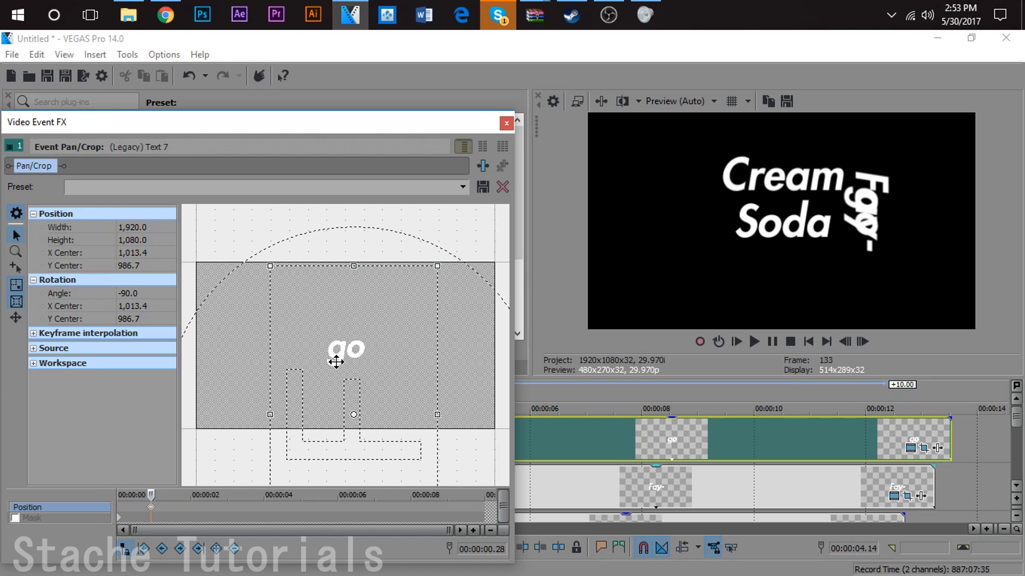
key("Left")
key("Left")
key("Left")
key("Left")
key("Left")
key("Left")
key("Left")
key("Left")
key("Left")
key("Left")
key("Left")
key("Left")
key("Left")
key("Left")
key("Left")
key("Left")
key("Left")
key("Left")
key("Left")
key("Left")
key("Left")
key("Left")
key("Left")
key("Left")
key("Left")
key("Left")
key("Left")
key("Left")
key("Left")
key("Left")
key("Left")
key("Left")
key("Left")
key("Left")
key("Left")
key("Left")
key("Left")
key("Left")
key("Left")
key("Left")
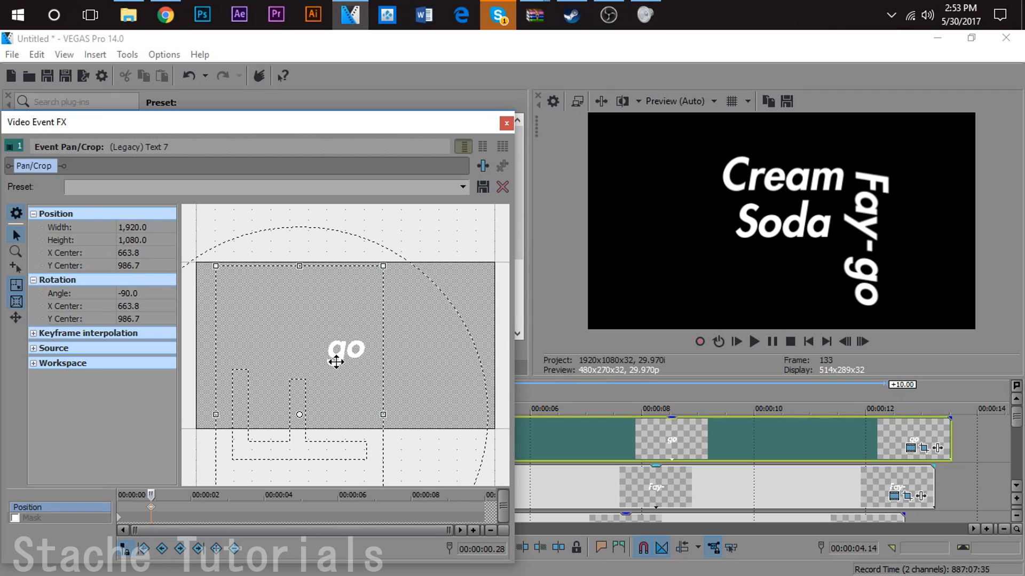
left_click(506, 123)
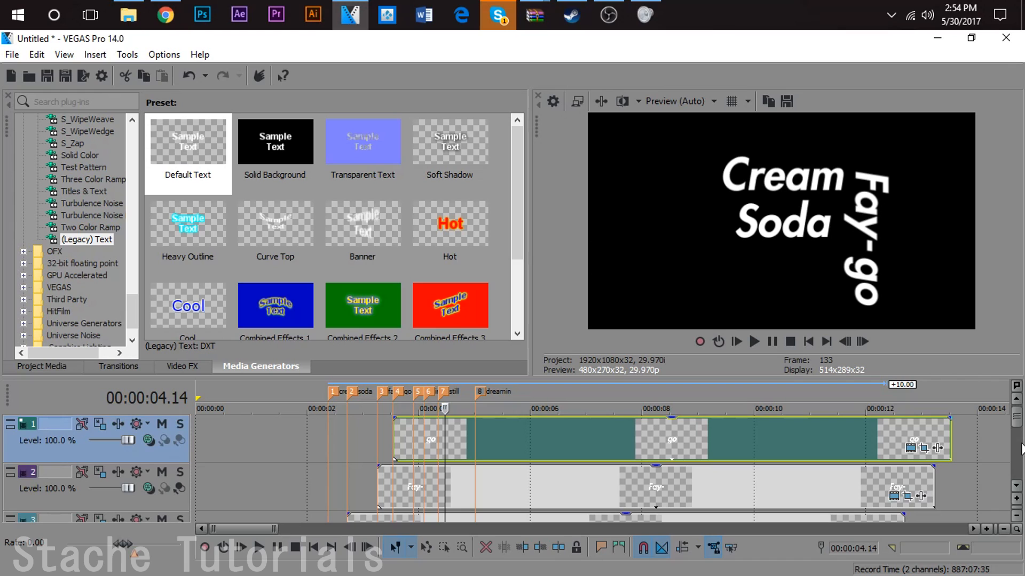
- Play the timeline from before the cream marker to check the Cream Soda Fay-go word sequence against the audio
left_click(1015, 486)
left_click(1016, 486)
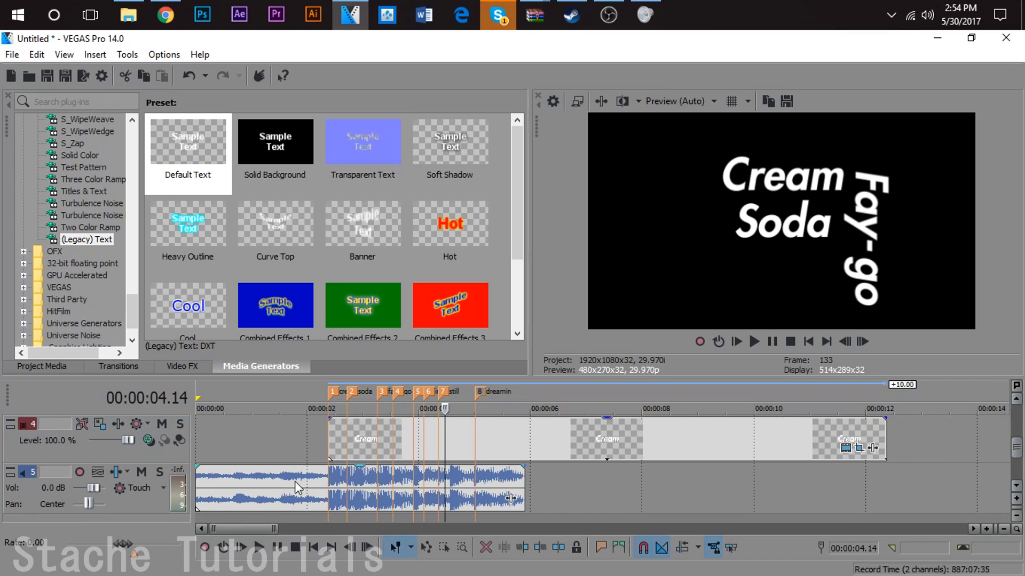
left_click(294, 435)
key("space")
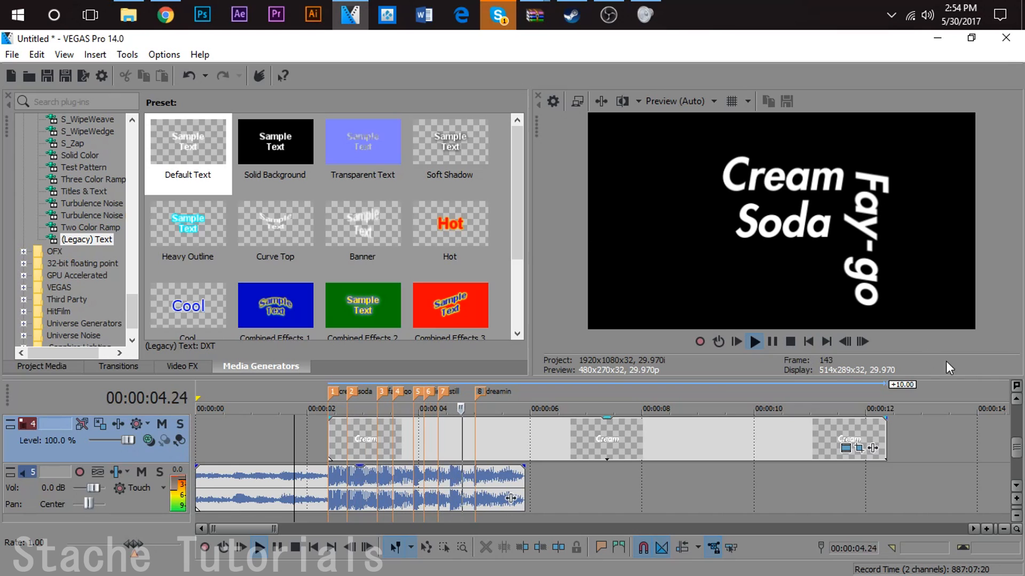
key("space")
scroll(1018, 443, "up", 3)
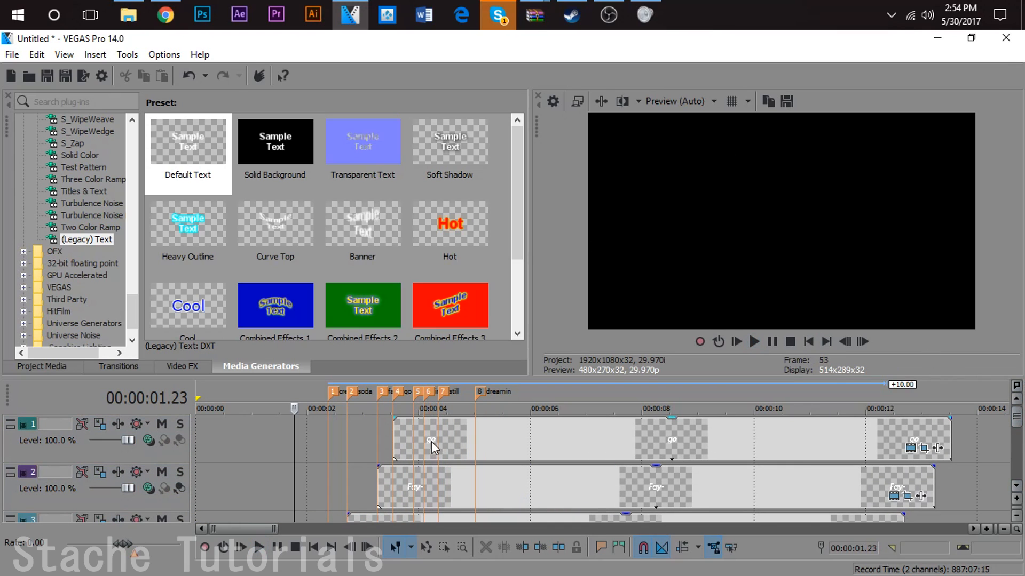
scroll(1018, 448, "down", 3)
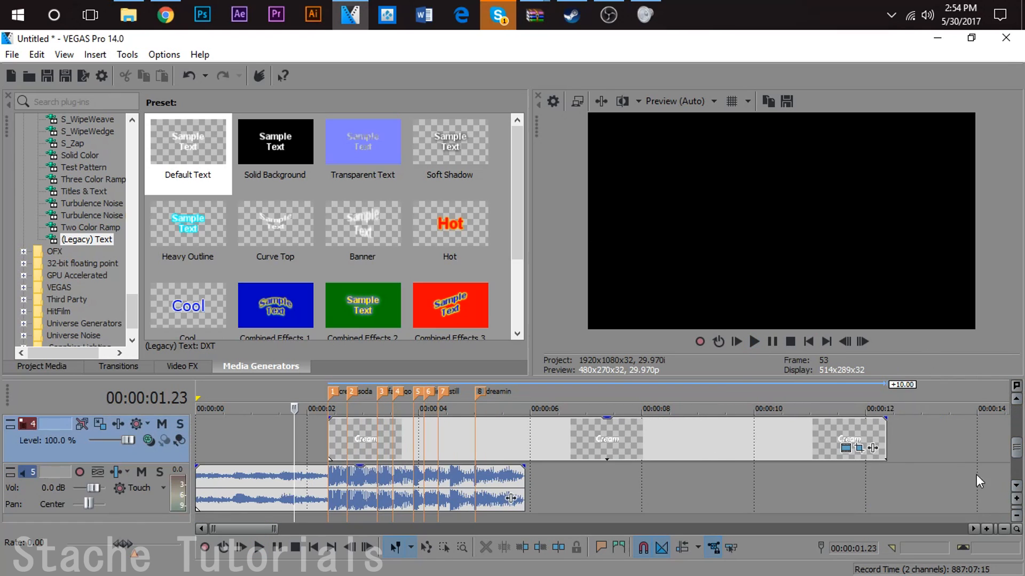
left_click(444, 440)
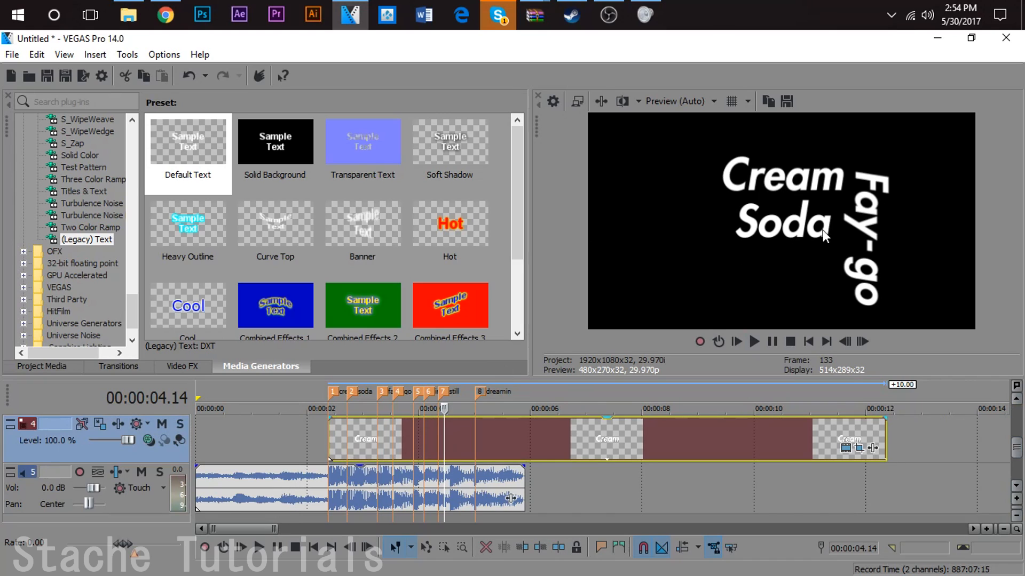
left_click(347, 438)
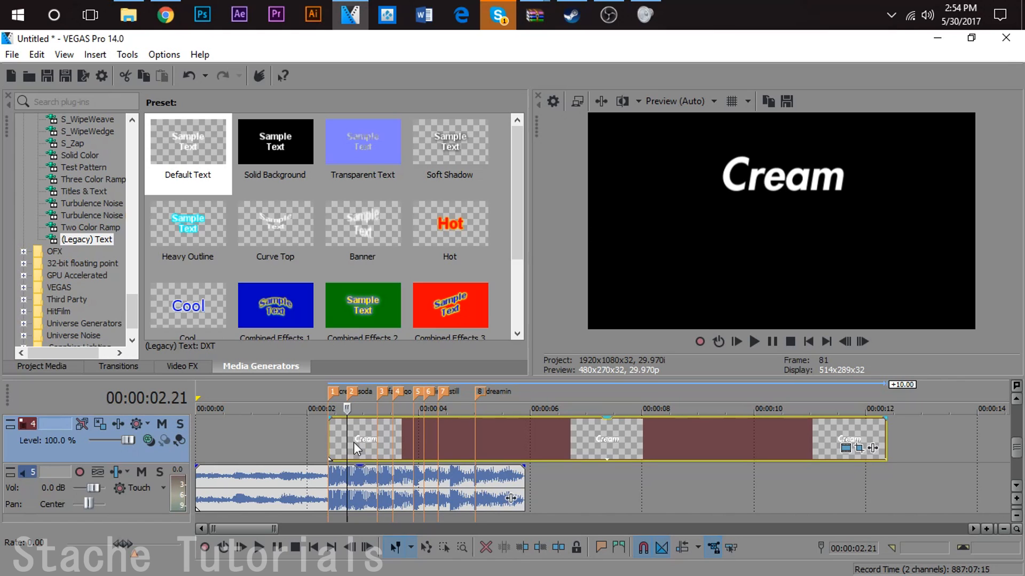
- Make the Cream, Soda and Fay- tracks compositing children of the go track
scroll(366, 446, "up", 1)
scroll(366, 446, "down", 3)
scroll(334, 438, "up", 1)
scroll(313, 440, "up", 2)
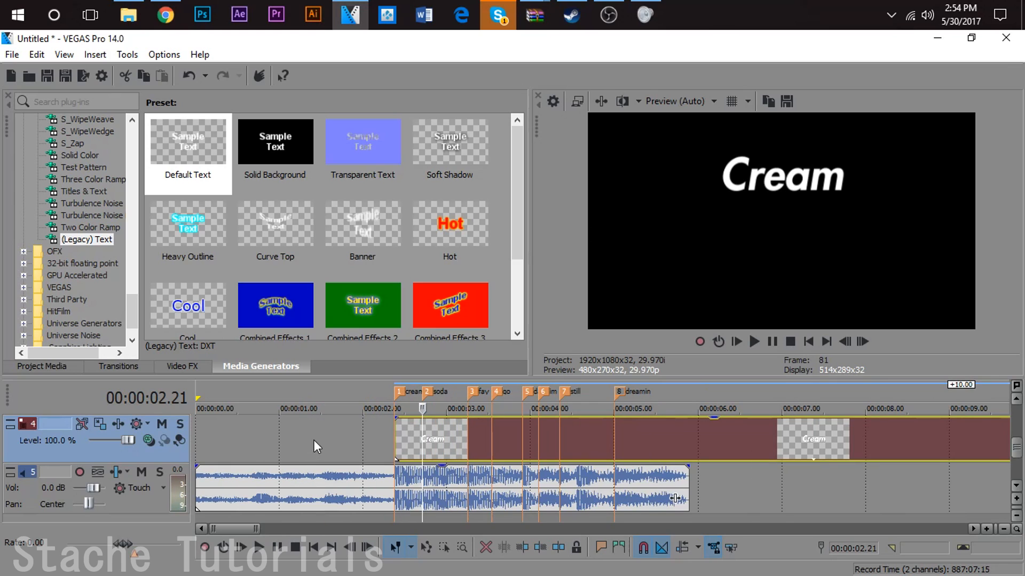
left_click(179, 440)
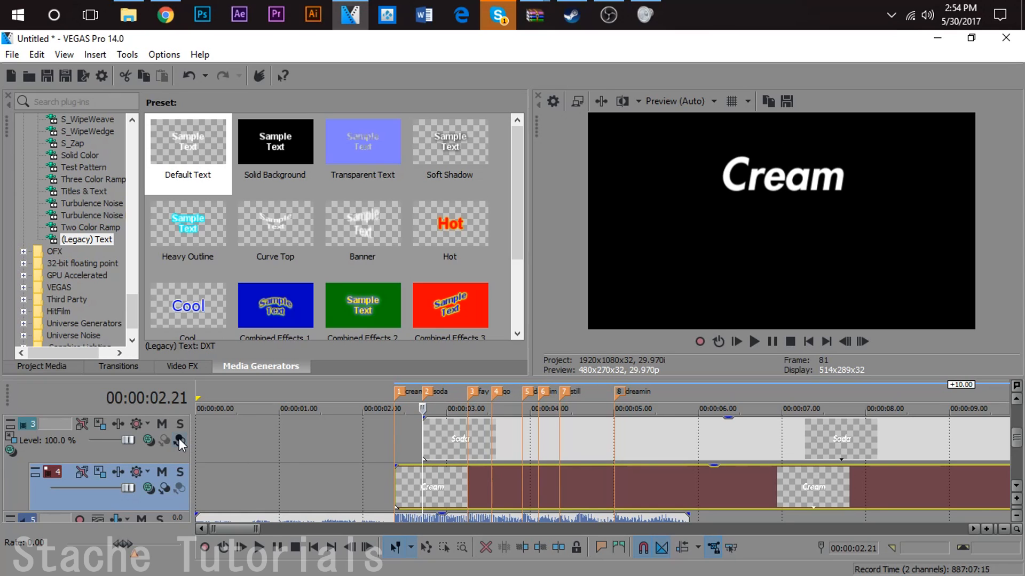
left_click(1017, 400)
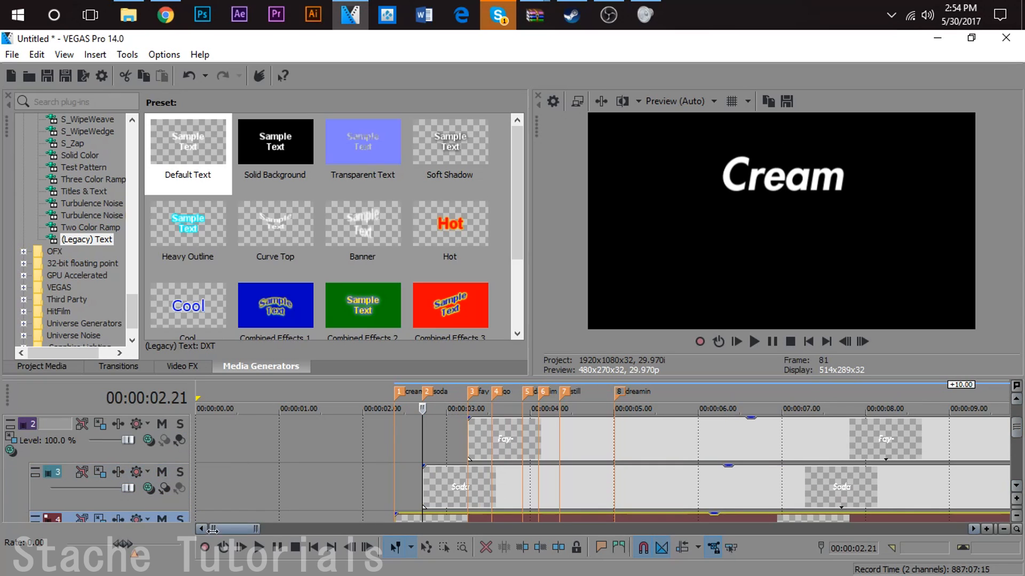
left_click(180, 441)
left_click(1016, 398)
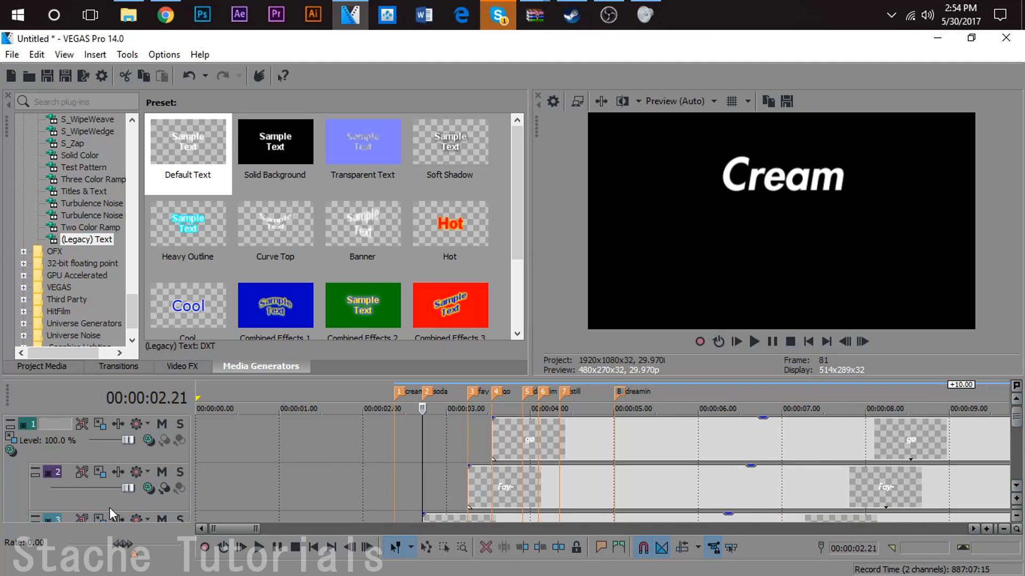
- Review the words at several points on the timeline and inspect the child tracks under the go track
left_click(537, 440)
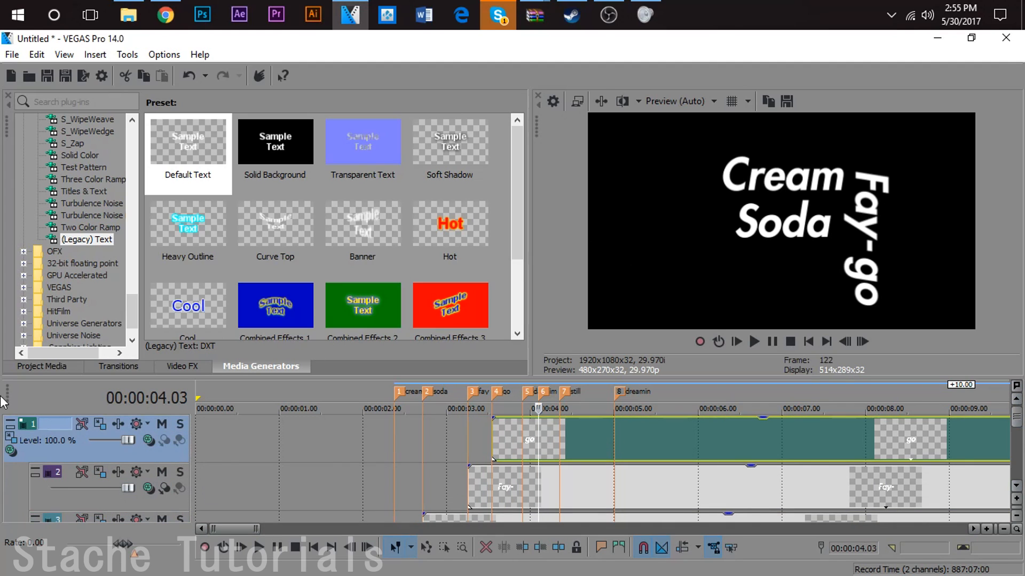
left_click(459, 446)
left_click(500, 435)
left_click(370, 445)
left_click(596, 441)
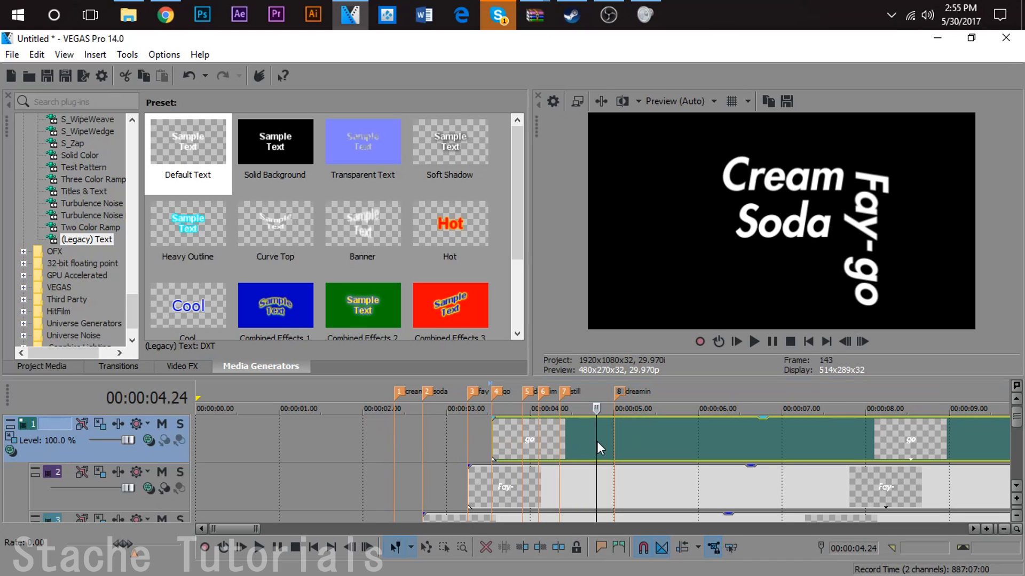
left_click(1016, 487)
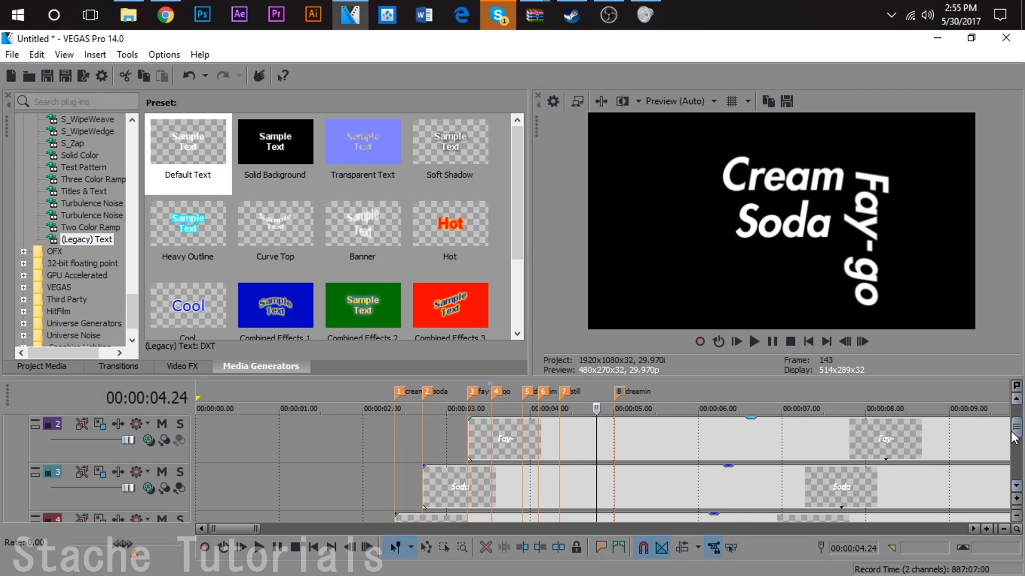
left_click_drag(1015, 430, 1016, 413)
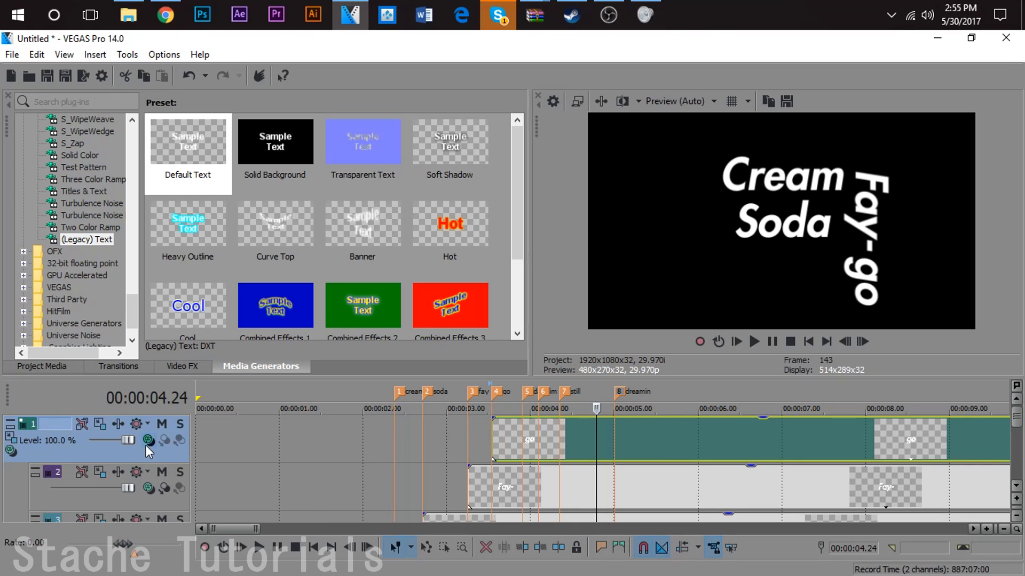
left_click(12, 450)
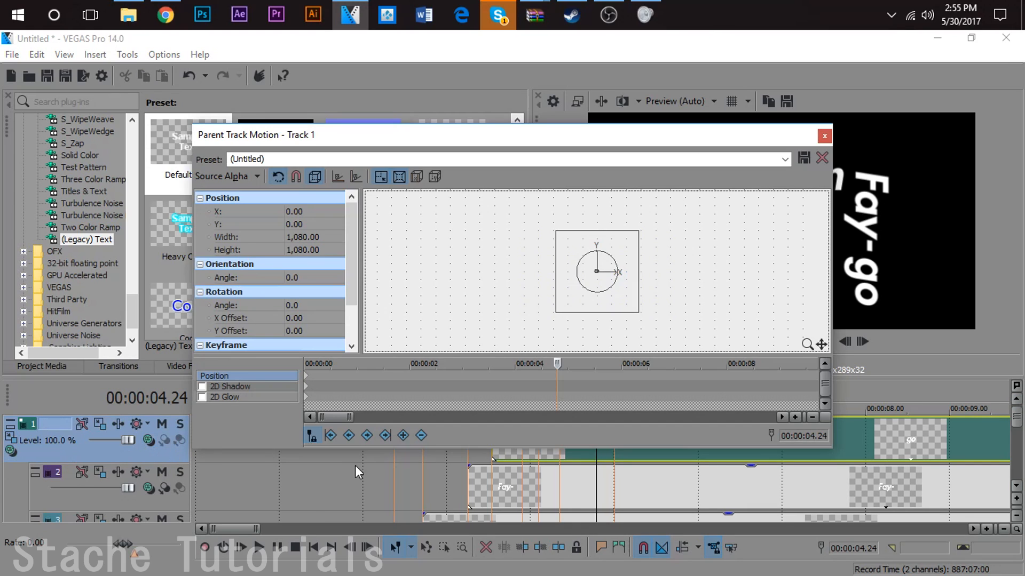
left_click(372, 501)
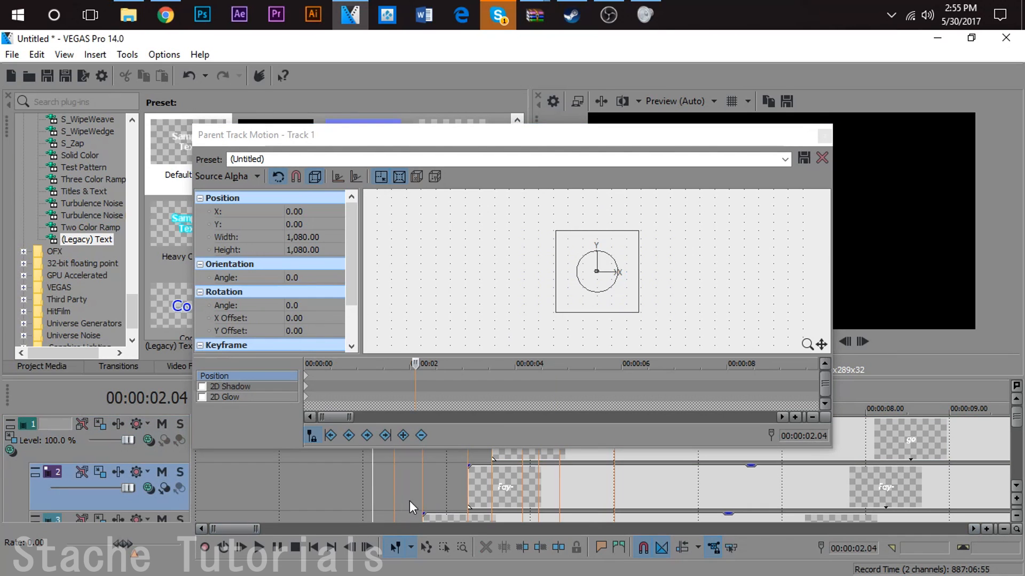
left_click_drag(548, 127, 300, 133)
left_click_drag(596, 227, 508, 227)
left_click_drag(416, 128, 493, 112)
left_click(392, 466)
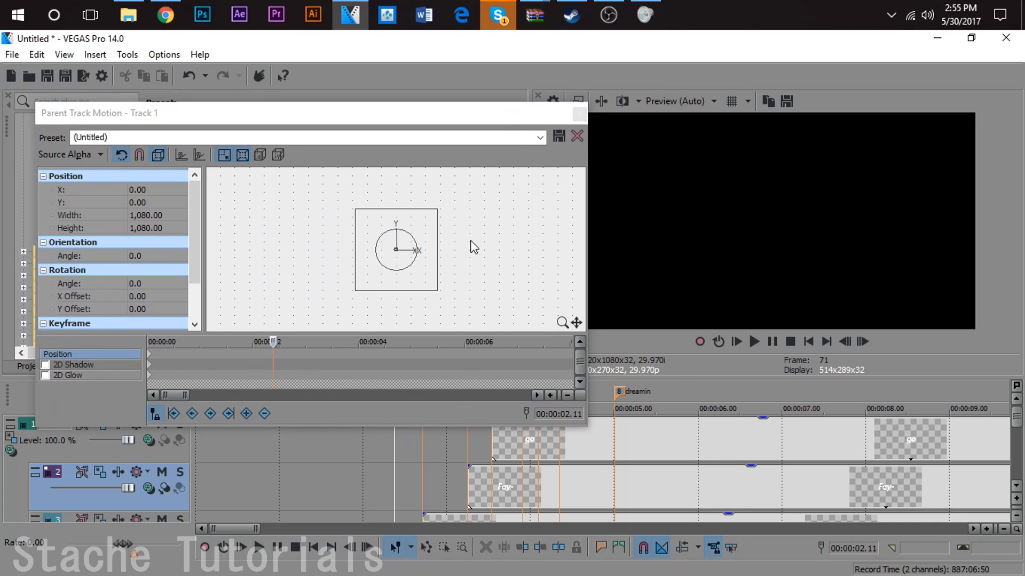
left_click(1017, 487)
left_click(1017, 487)
left_click(1016, 487)
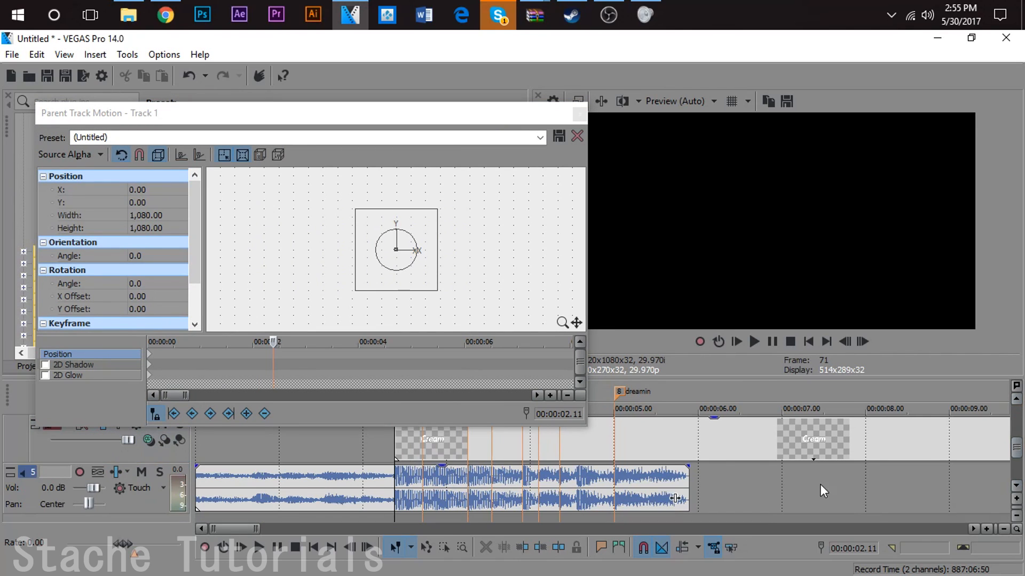
left_click(863, 342)
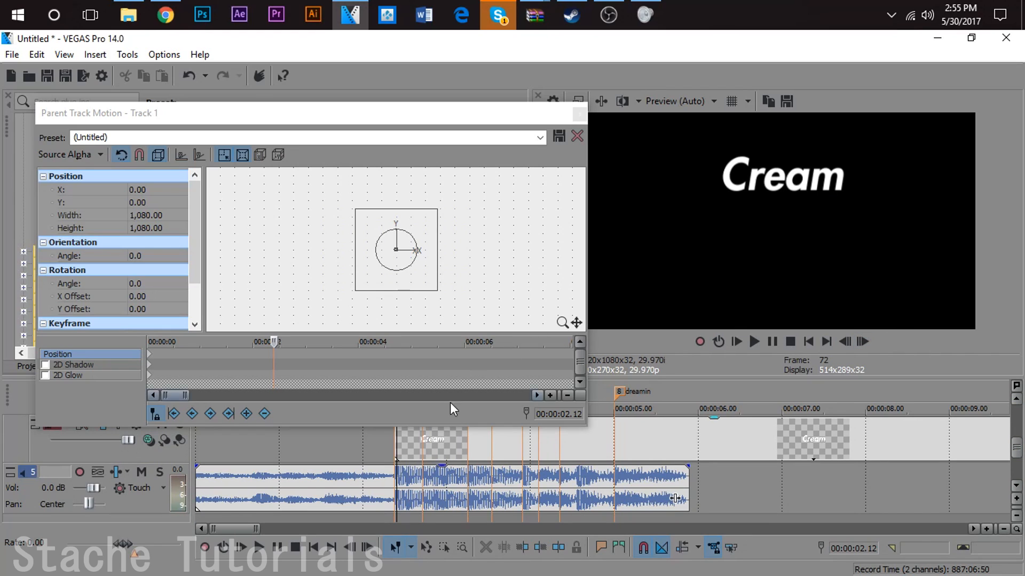
left_click(391, 441)
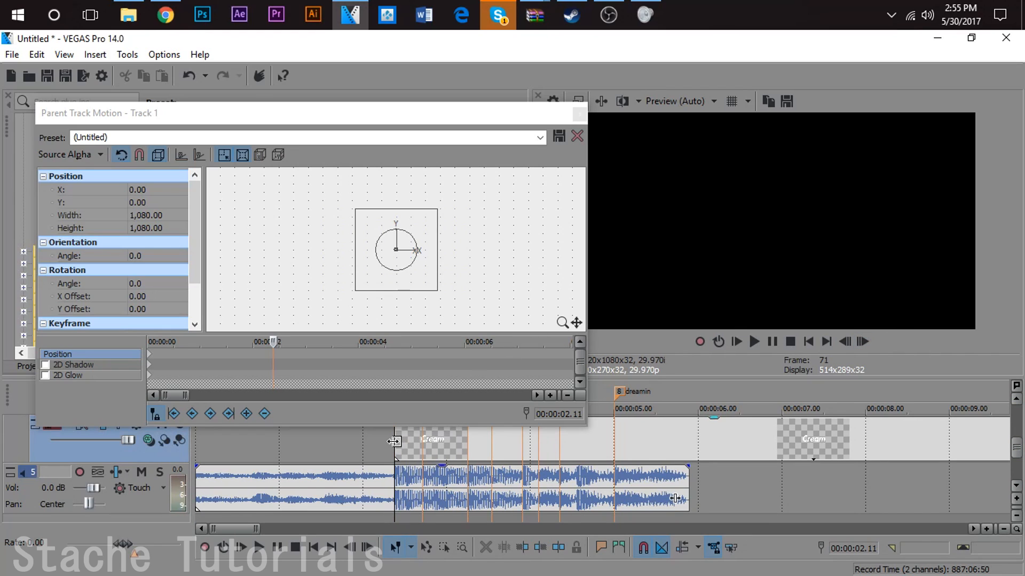
left_click(579, 115)
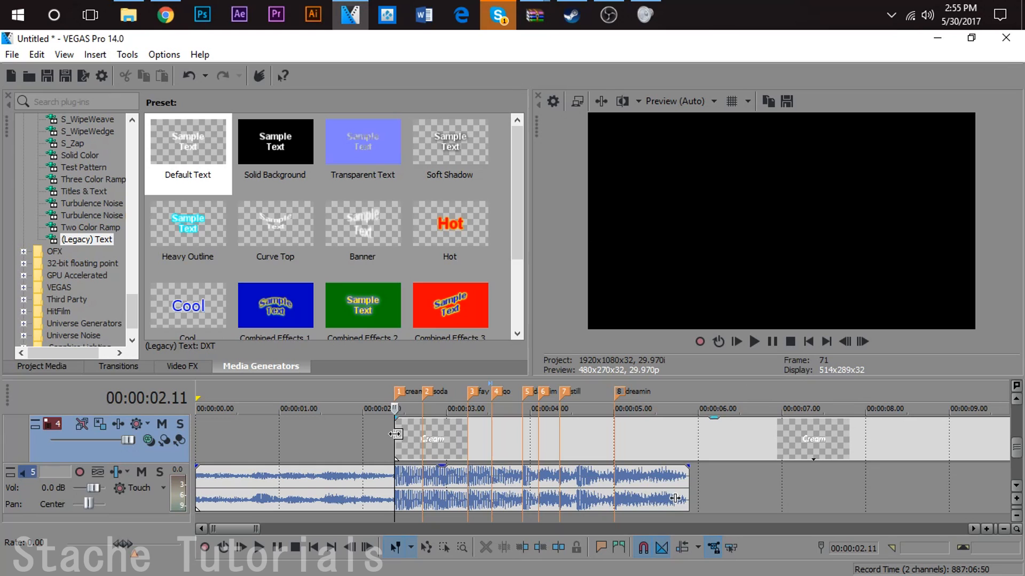
- Extend the start of the Cream event four frames earlier, to 00:00:02.07
left_click(1019, 400)
left_click(1019, 401)
left_click(1019, 400)
left_click(1016, 451)
left_click(844, 342)
left_click(844, 342)
left_click(844, 342)
left_click(844, 342)
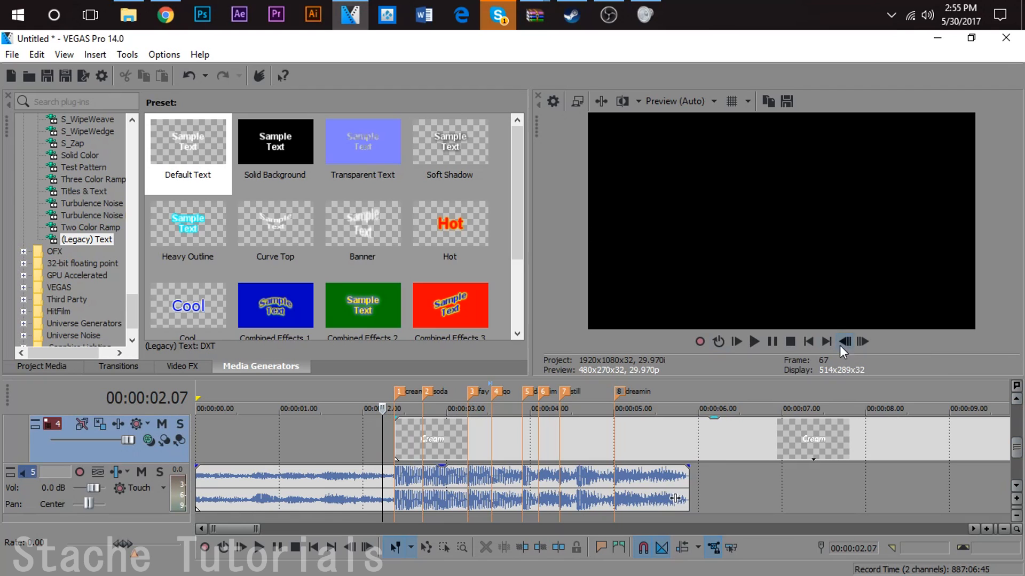
left_click_drag(401, 451, 388, 443)
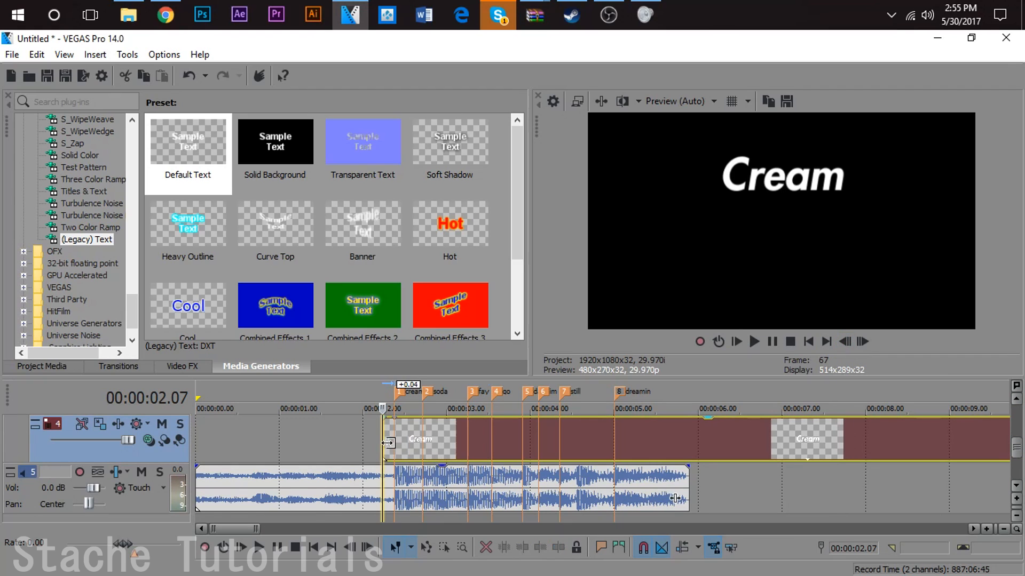
scroll(400, 436, "up", 1)
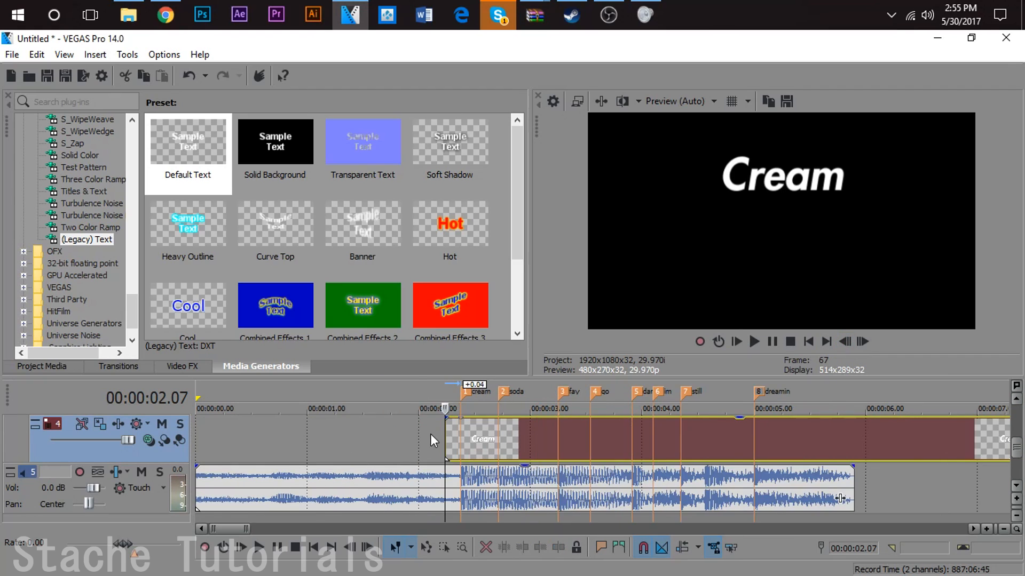
scroll(432, 445, "up", 2)
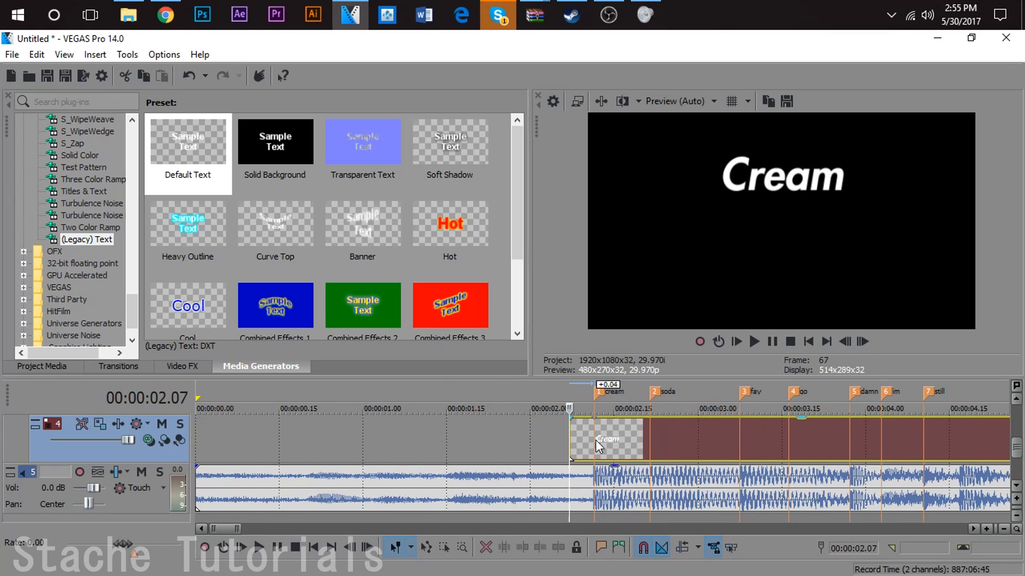
- Add a four-frame fade-in to the Cream event and play it back
left_click_drag(570, 419, 593, 419)
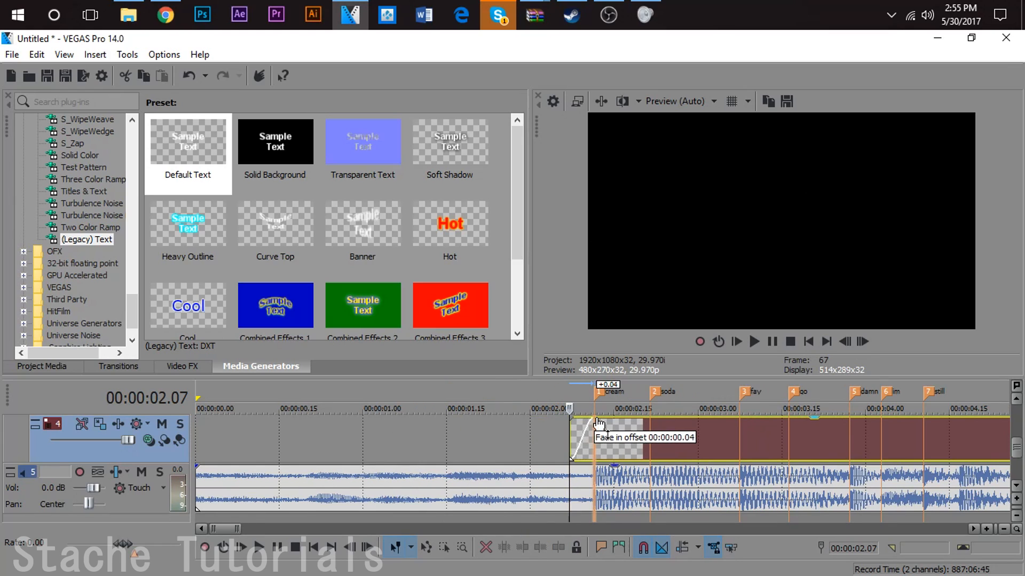
left_click(546, 447)
left_click(572, 435)
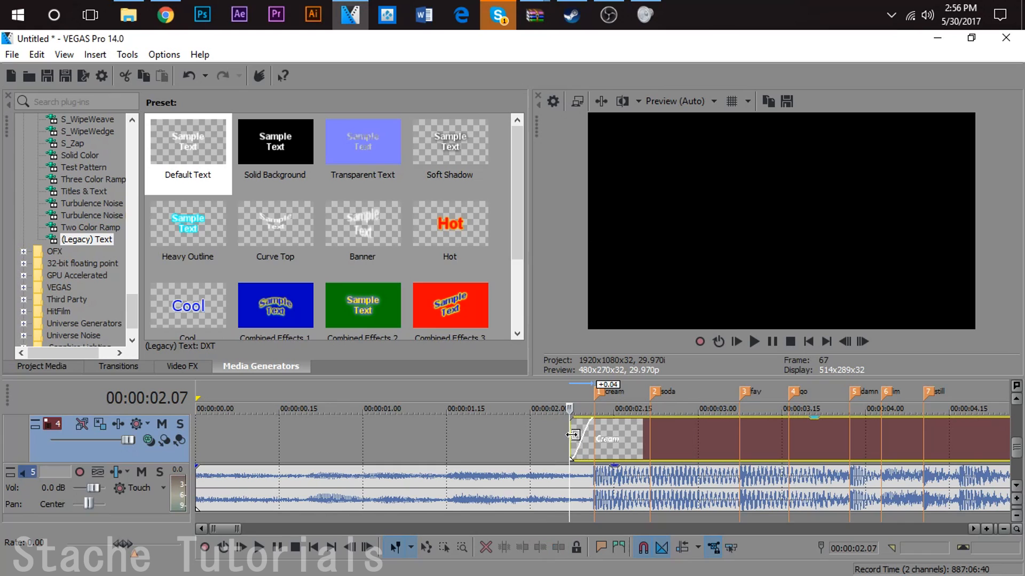
key("space")
key("space")
key("space")
key("space")
- Extend the Soda event's start three frames earlier, to 00:00:02.18, and add a fade-in that ends at the soda marker
scroll(651, 481, "up", 2)
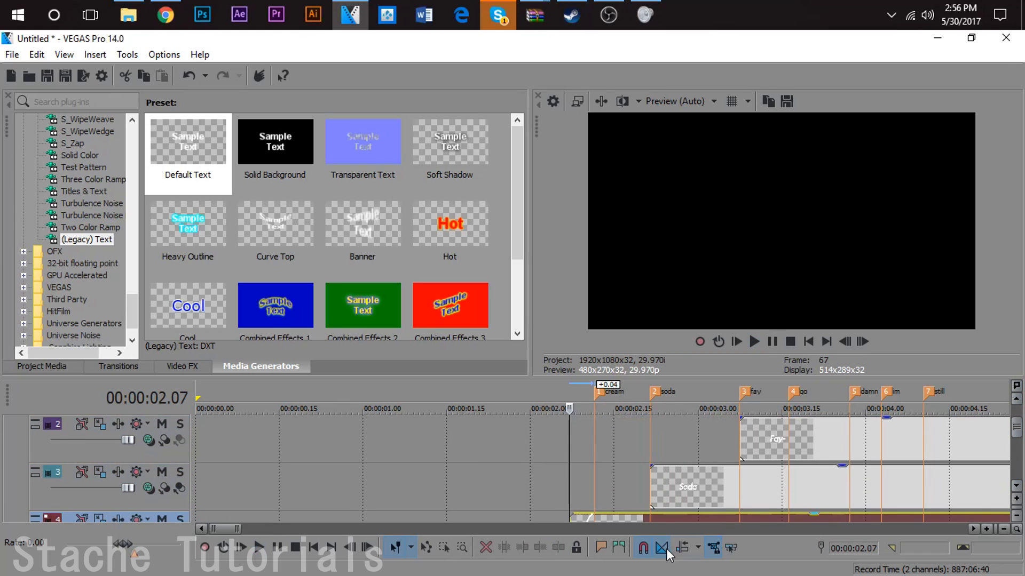
left_click(652, 498)
left_click(844, 342)
left_click(844, 342)
left_click(844, 342)
mouse_move(655, 470)
left_mouse_down()
mouse_move(637, 469)
mouse_move(649, 469)
left_mouse_up()
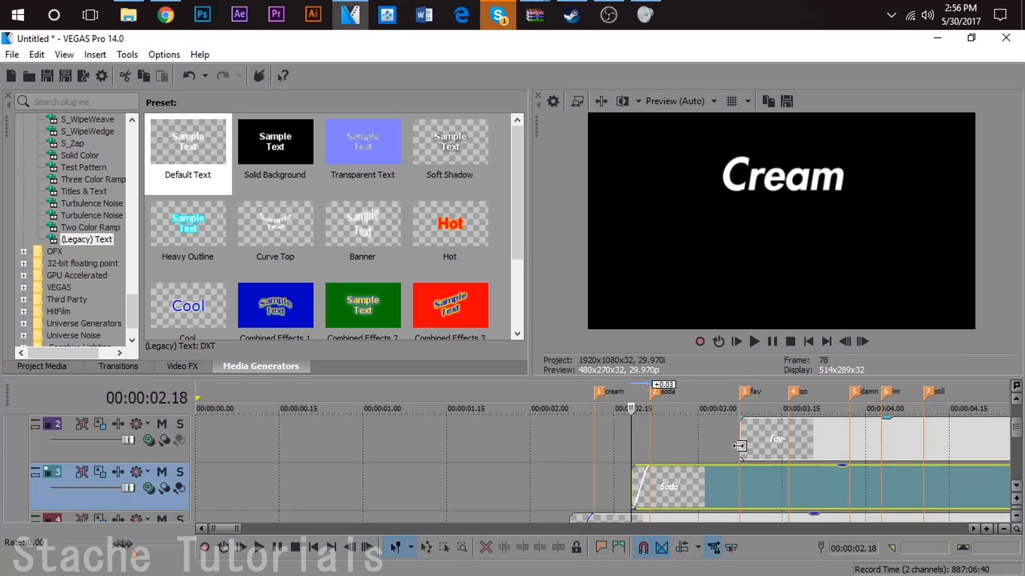
- Extend the Fay- event's start three frames earlier, to 00:00:03.04, and add a fade-in that ends at its marker
left_click(744, 451)
left_click(844, 342)
left_click(844, 342)
left_click(844, 342)
mouse_move(740, 435)
left_mouse_down()
mouse_move(721, 435)
mouse_move(739, 422)
left_mouse_up()
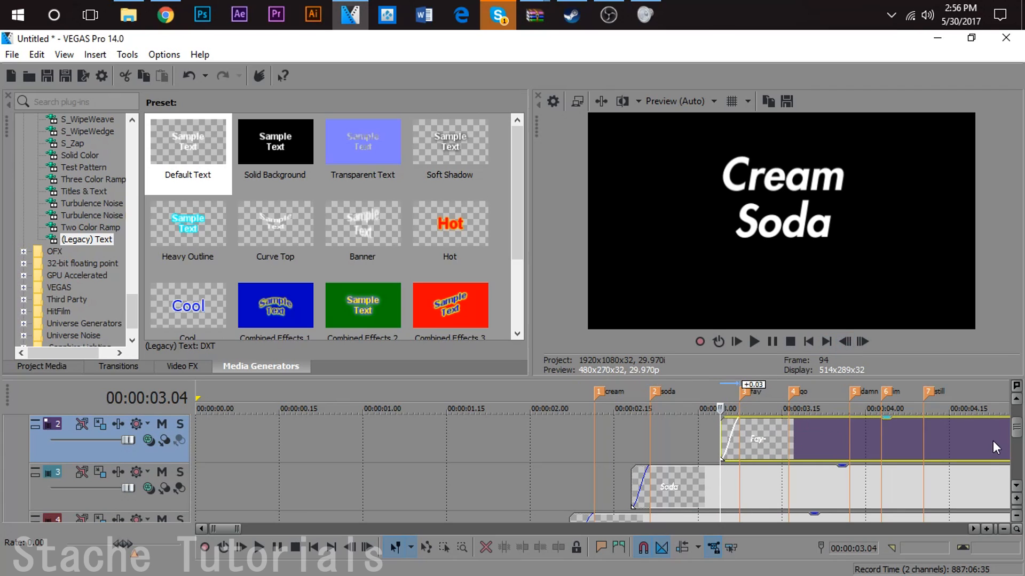
- Extend the go event's start four frames earlier and add a fade-in that ends at the go marker
scroll(1016, 427, "up", 1)
left_click(788, 433)
left_click(844, 342)
left_click(844, 341)
left_click(844, 342)
left_click(844, 341)
left_click_drag(780, 442, 787, 420)
- Play the faded words from 00:00:02.00 and step through the Cream event's fade-in frame by frame
left_click(533, 467)
key("space")
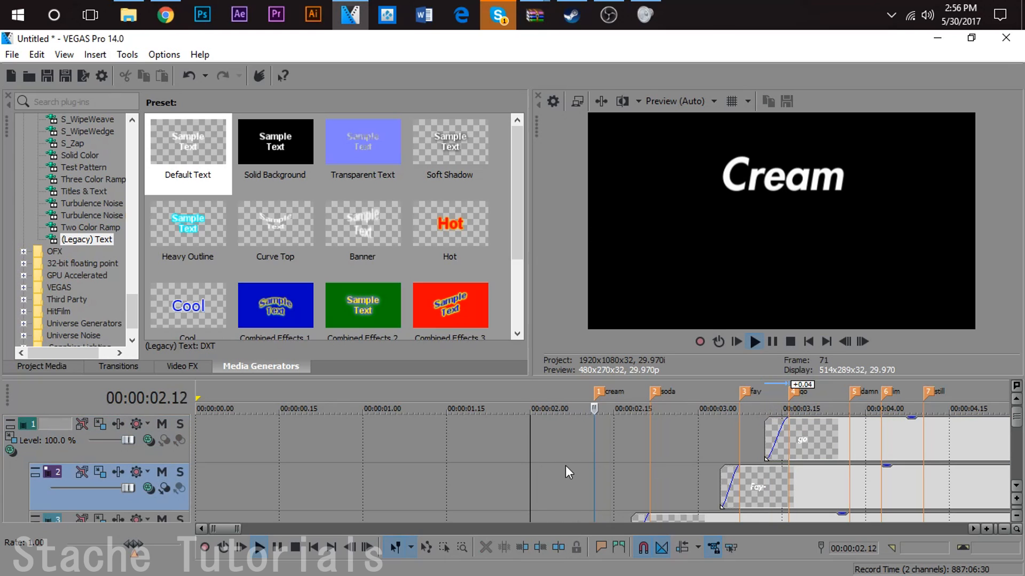
key("space")
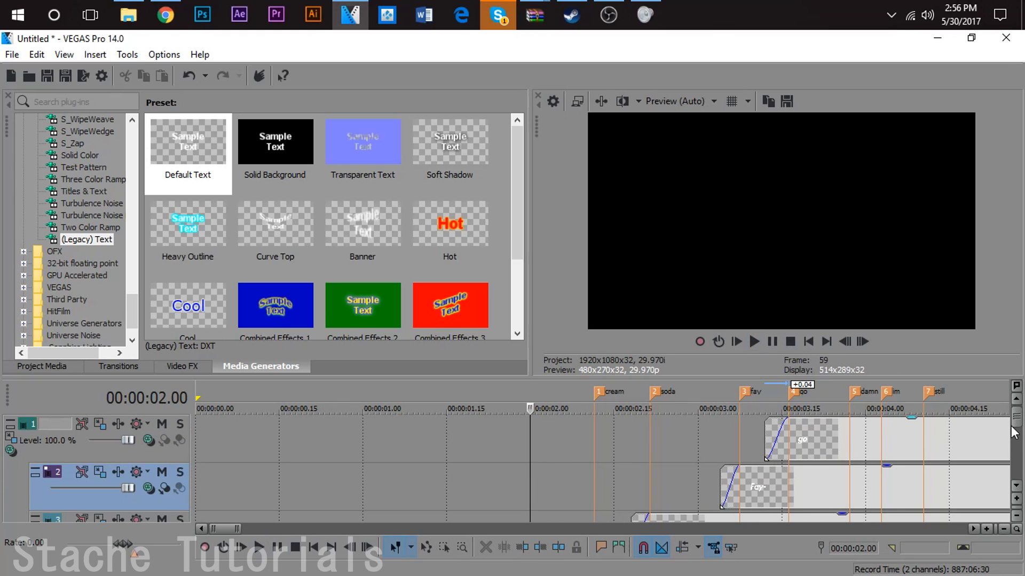
left_click_drag(1017, 418, 1018, 442)
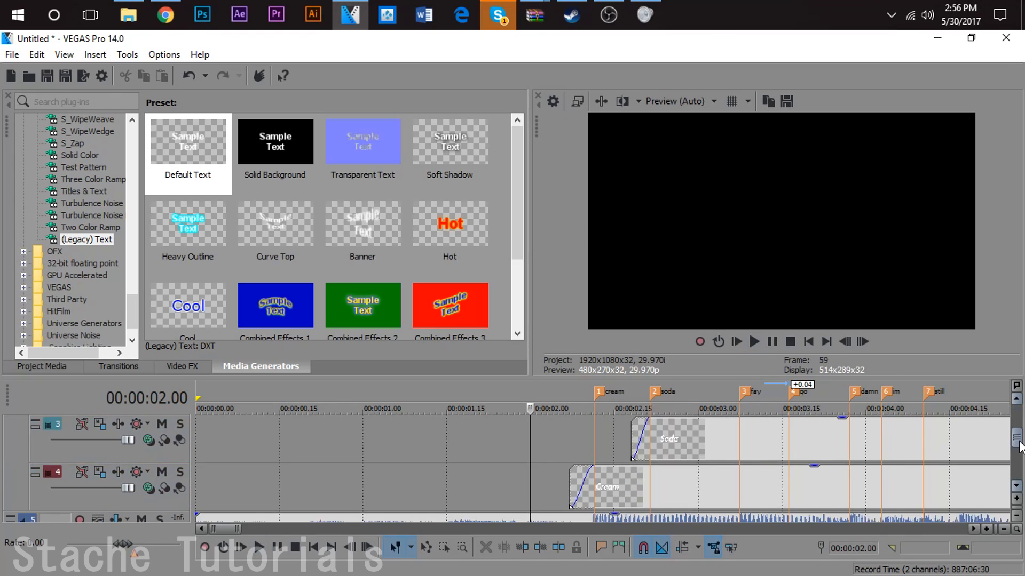
left_click(581, 483)
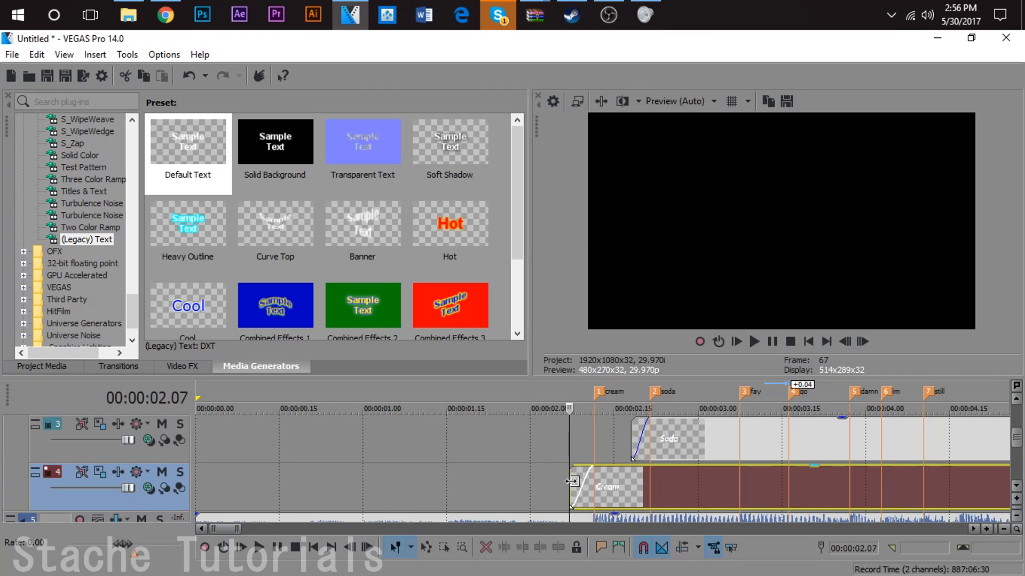
left_click(862, 341)
left_click(861, 341)
left_click(861, 341)
left_click(861, 342)
left_click(862, 342)
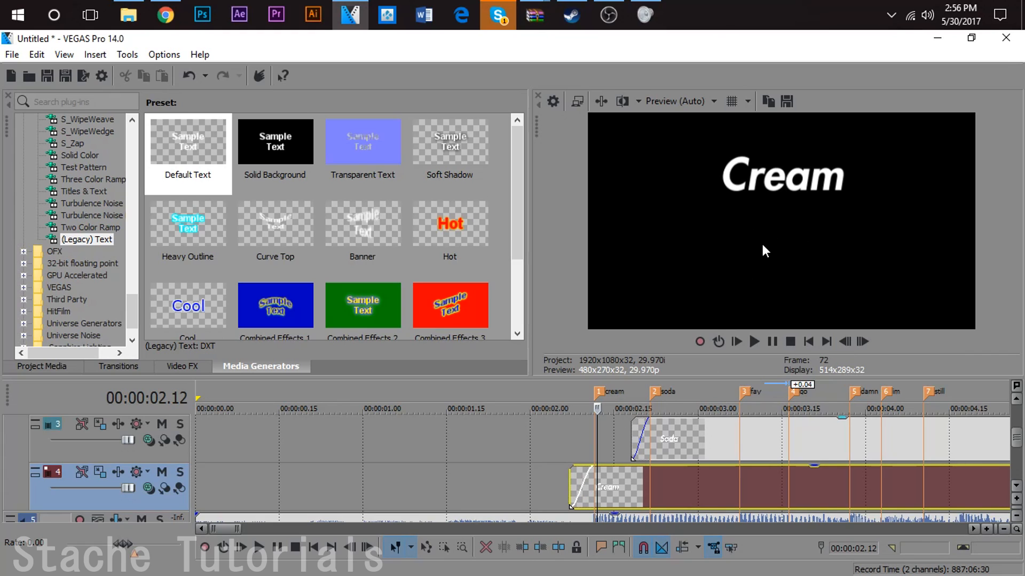
key("Left")
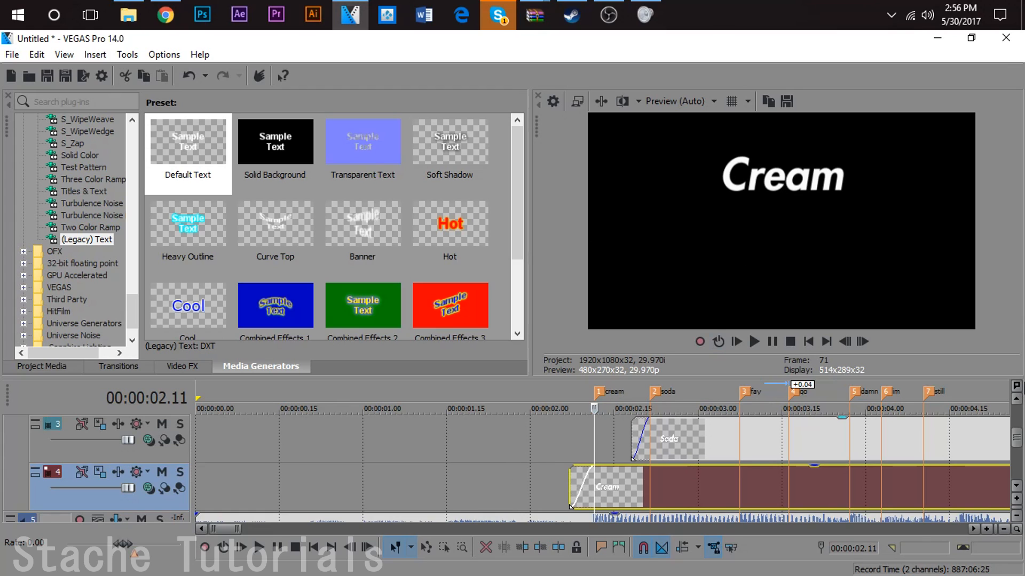
- In the go track's parent motion, add a position keyframe at 00:00:02.07 and shrink the frame to about 335 at 00:00:02.08
left_click_drag(1013, 445, 1012, 427)
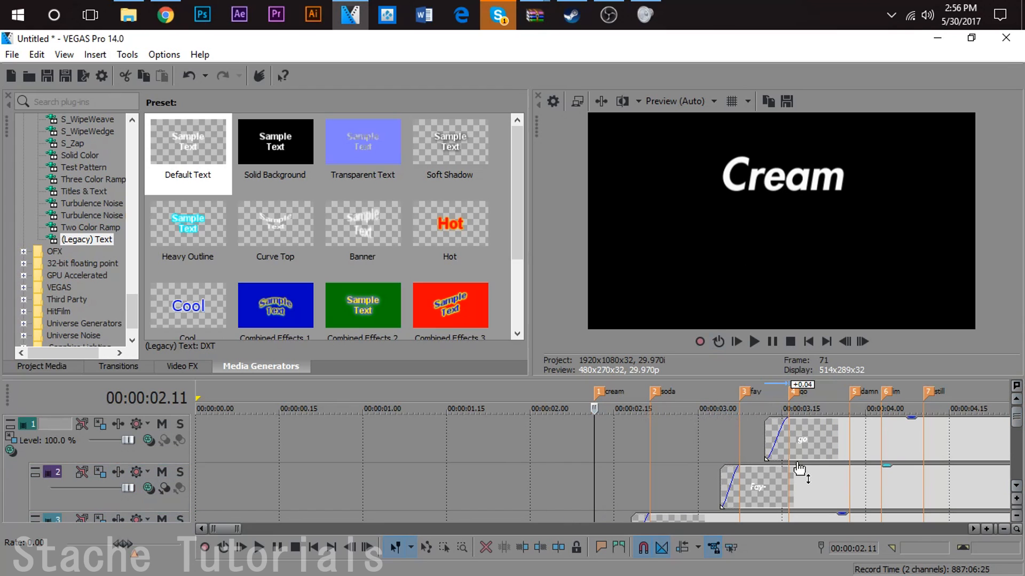
left_click(10, 438)
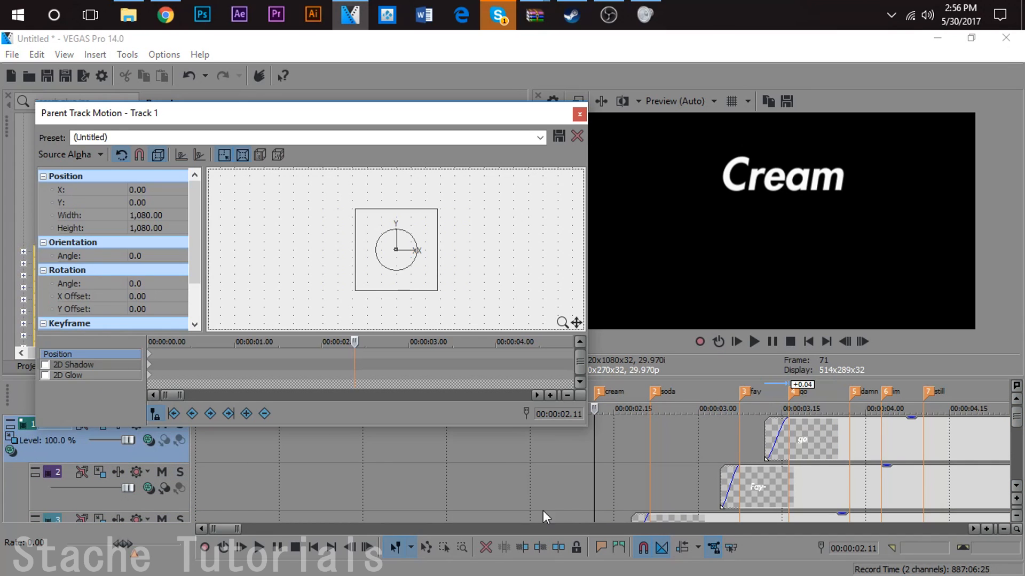
left_click(1015, 487)
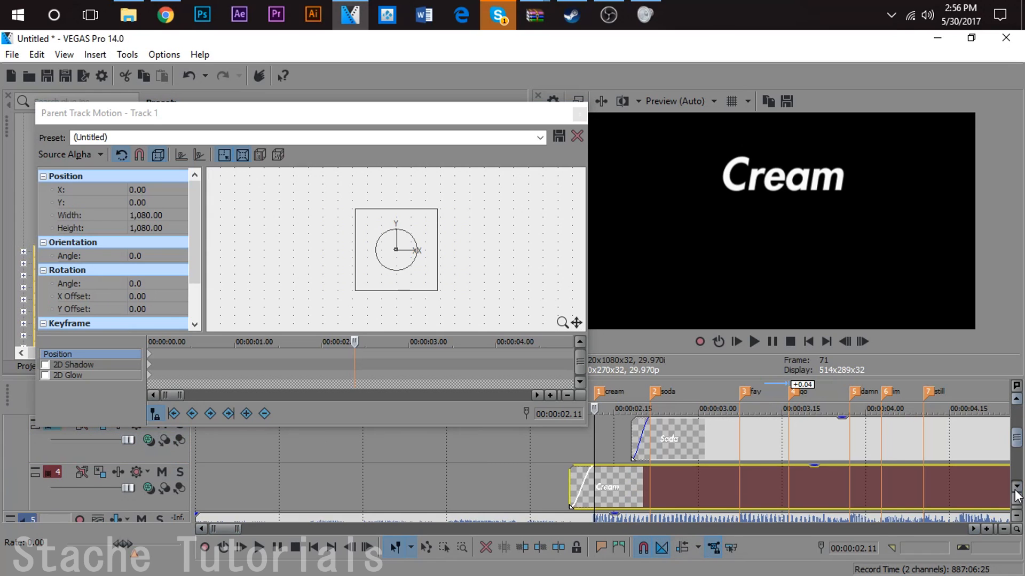
left_click(571, 488)
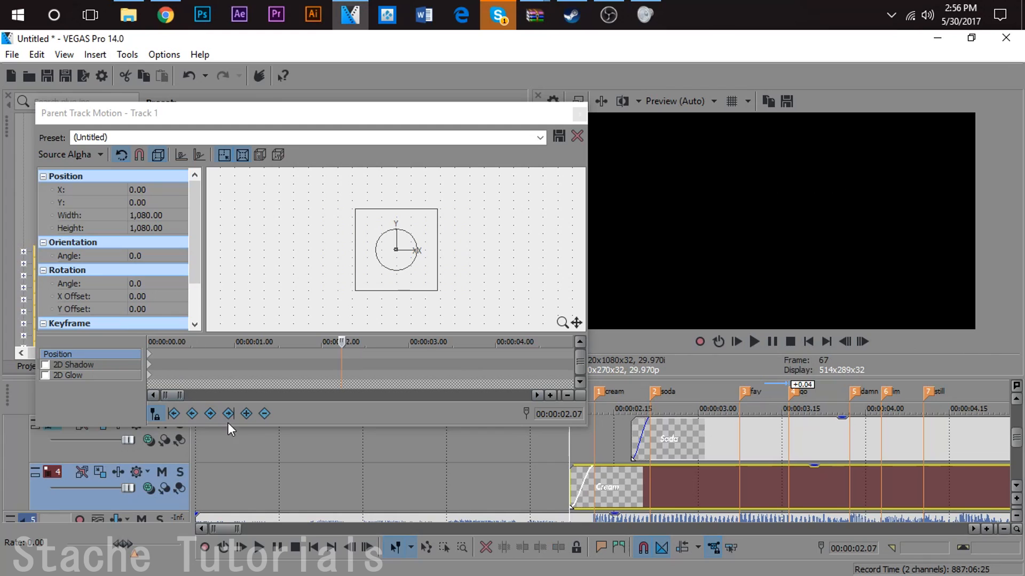
left_click(248, 415)
left_click(863, 341)
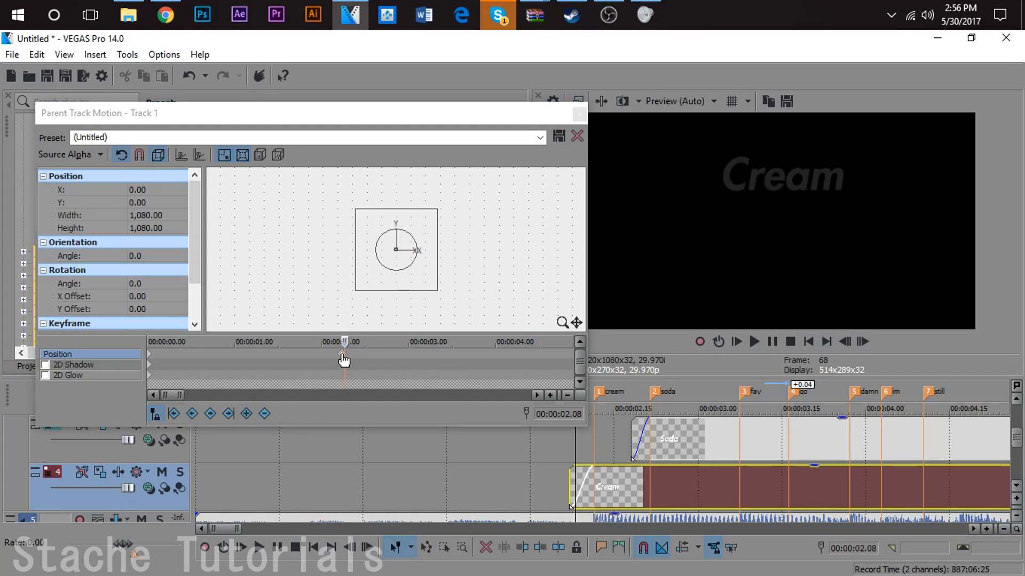
left_click_drag(436, 291, 392, 255)
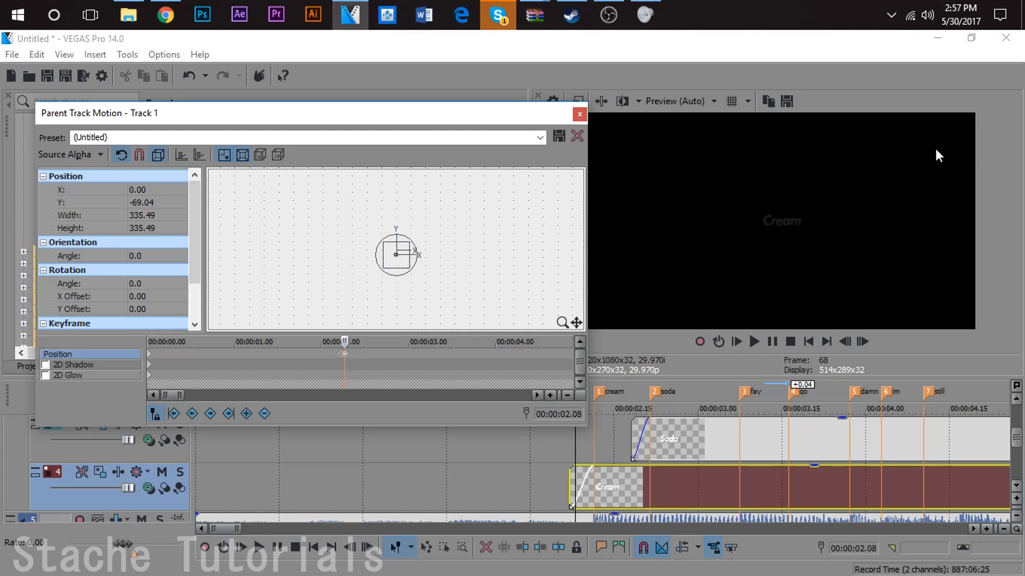
- Enlarge the parent motion frame to about 1,515 wide and high at 00:00:02.11
left_click(593, 472)
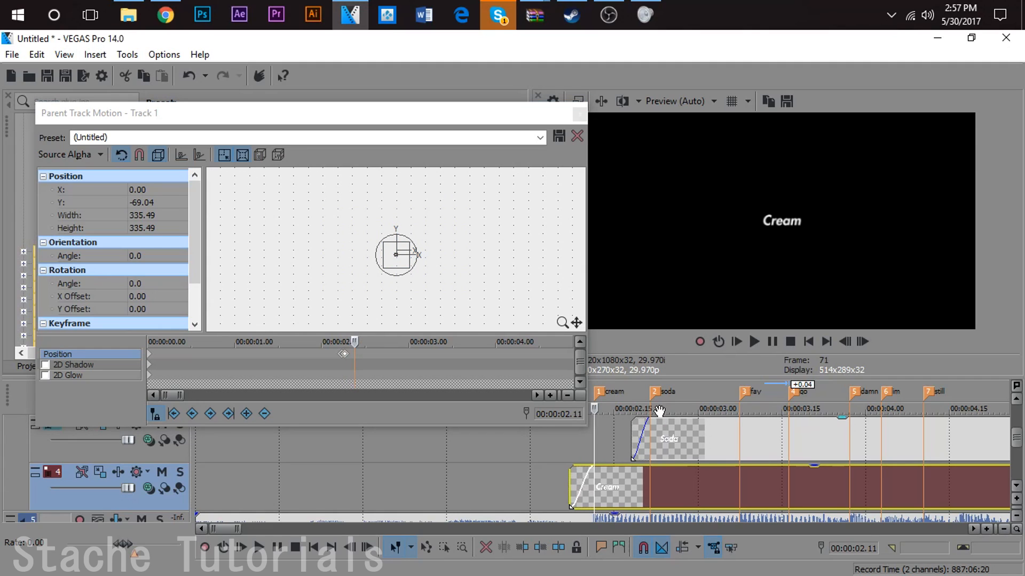
left_click(409, 270)
left_click_drag(409, 270, 457, 297)
left_click(428, 284)
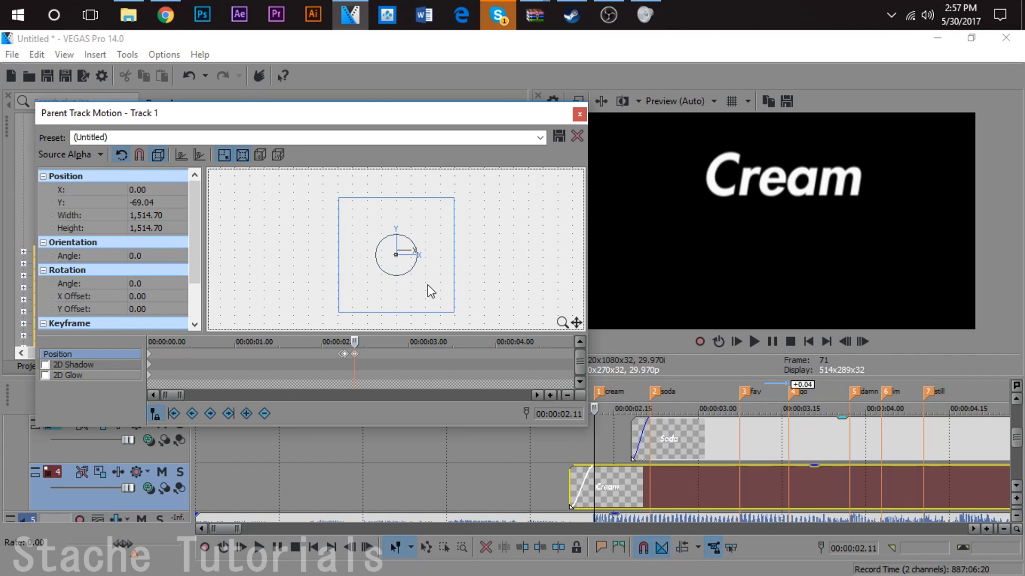
- Lower the enlarged parent motion frame to about Y -296 so Cream sits in the middle of the picture
key("Down")
key("Down")
key("Down")
key("Down")
key("Down")
key("Down")
key("Down")
key("Down")
key("Down")
key("Down")
key("Down")
key("Down")
key("Down")
key("Down")
key("Down")
key("Down")
key("Down")
key("Down")
key("Down")
key("Down")
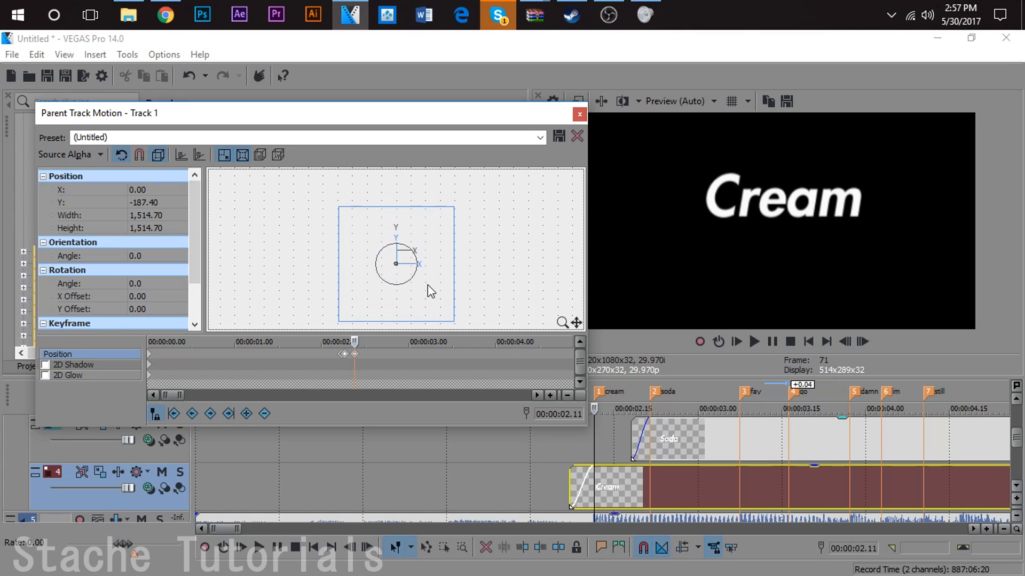
key("Up")
key("Up")
key("Up")
key("Up")
key("Up")
key("Up")
key("Up")
key("Up")
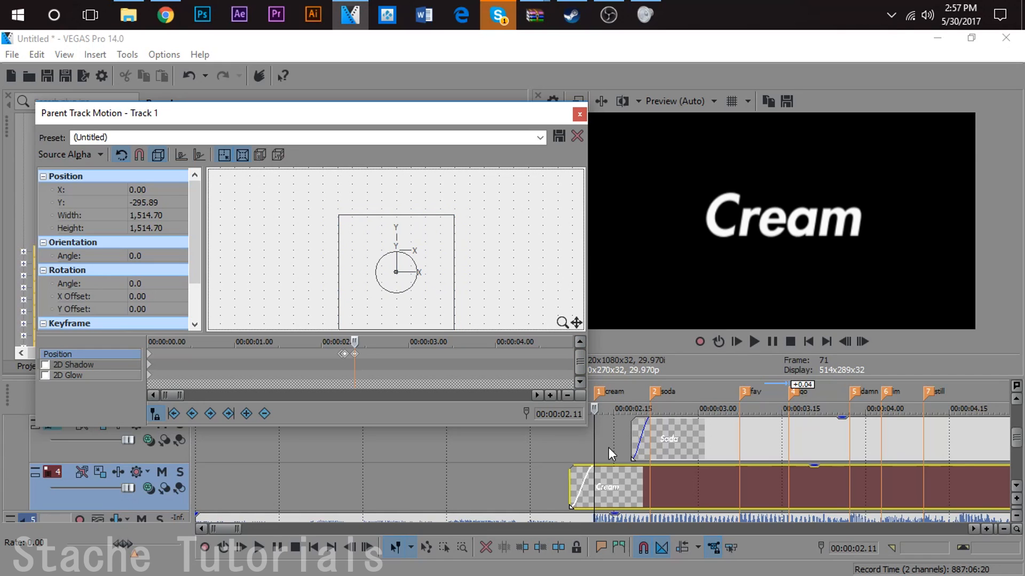
- Play the Cream scale-up and check its frames from 00:00:02.07 through 00:00:02.14
left_click(575, 454)
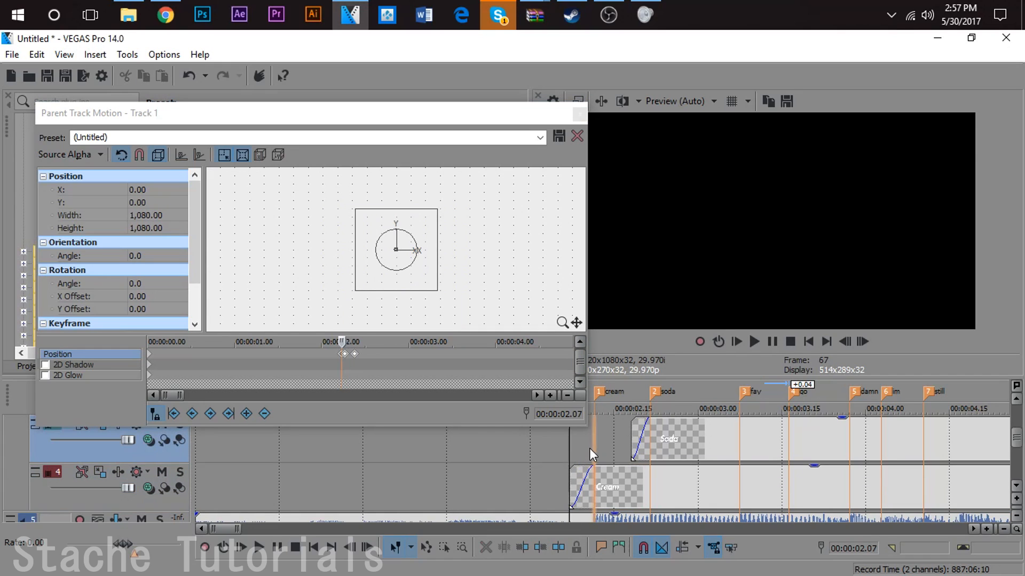
left_click(590, 454)
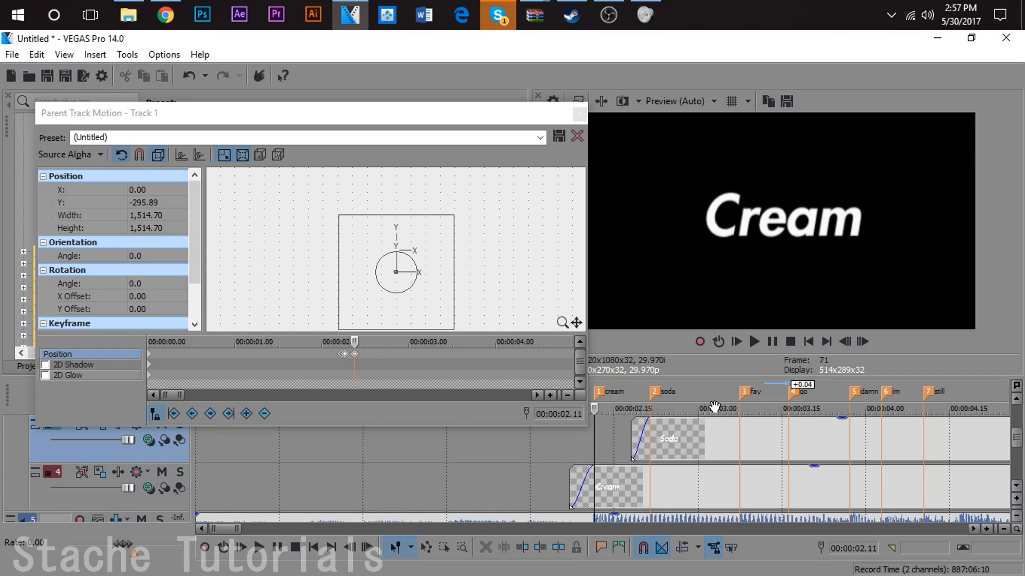
left_click(862, 342)
left_click(592, 448)
left_click(559, 453)
key("space")
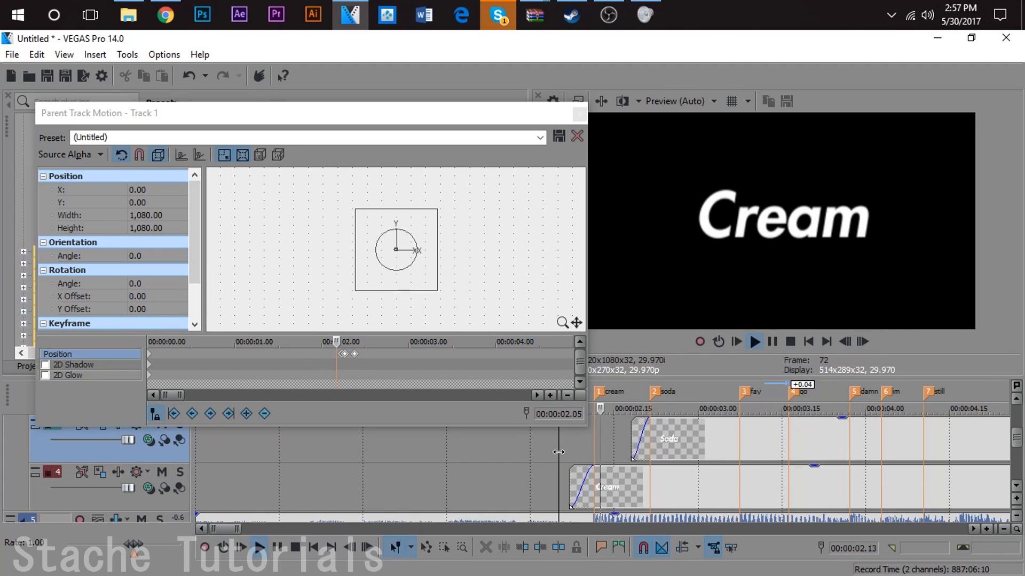
key("space")
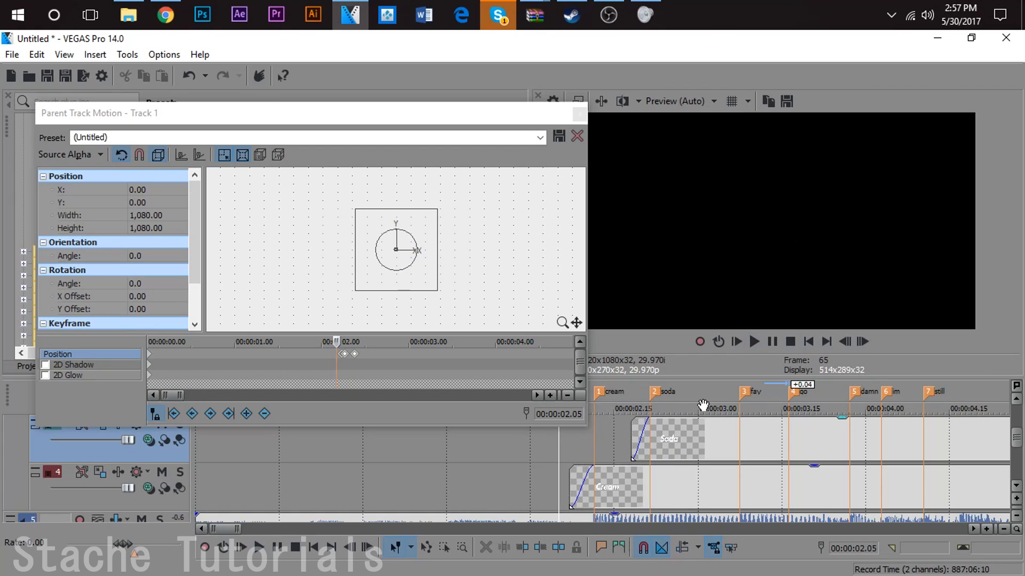
left_click(596, 441)
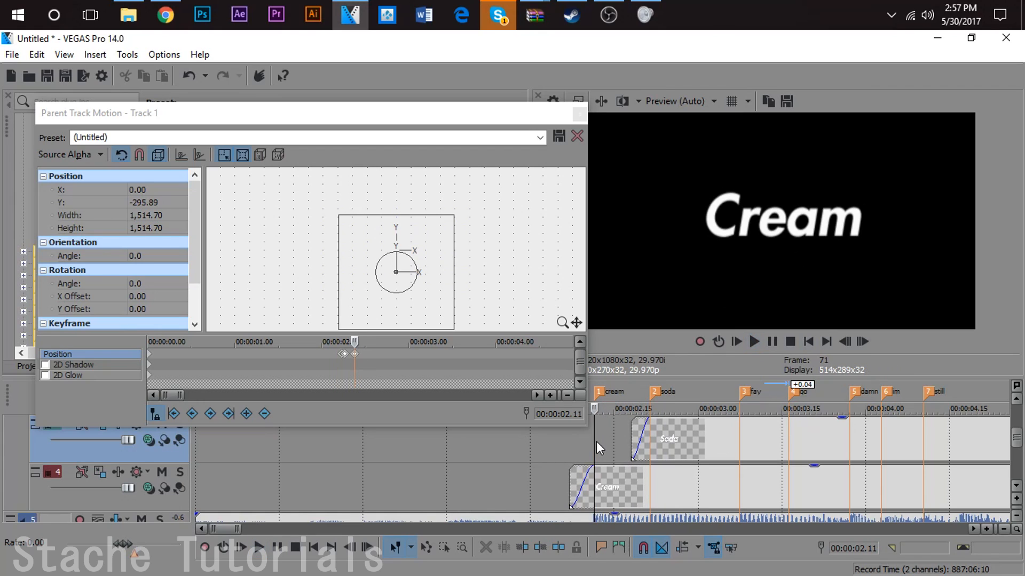
left_click(861, 341)
left_click(861, 340)
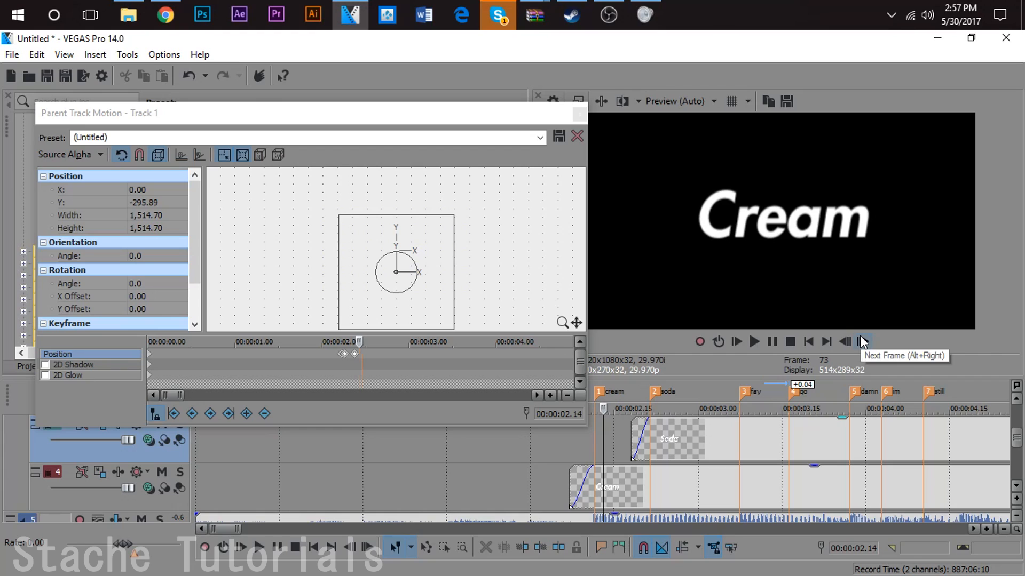
left_click(861, 340)
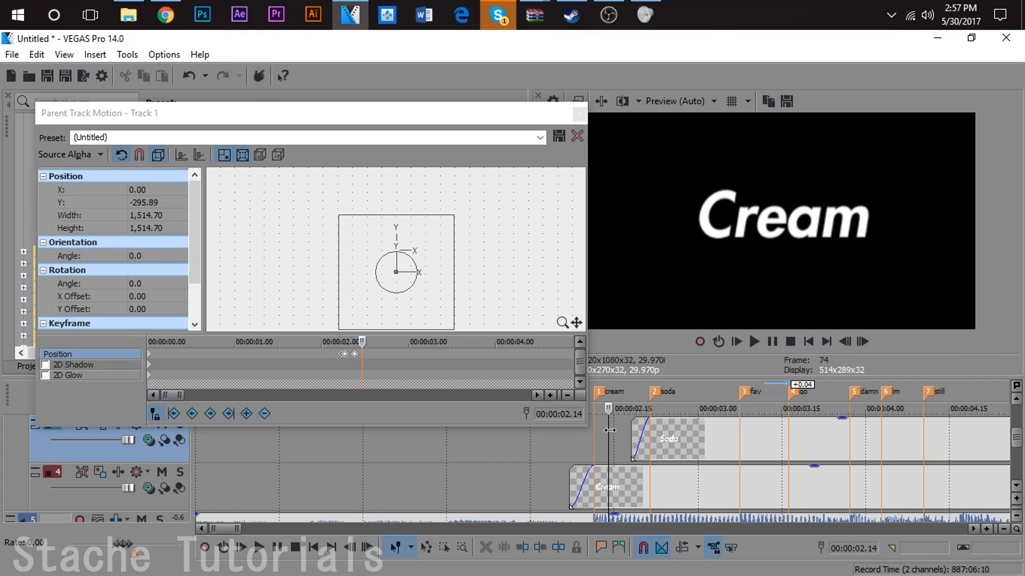
- Try to reposition the enlarged keyframe at 00:00:02.11 in the parent motion timeline
left_click(594, 449)
left_click(862, 341)
left_click(862, 342)
left_click_drag(356, 354, 355, 355)
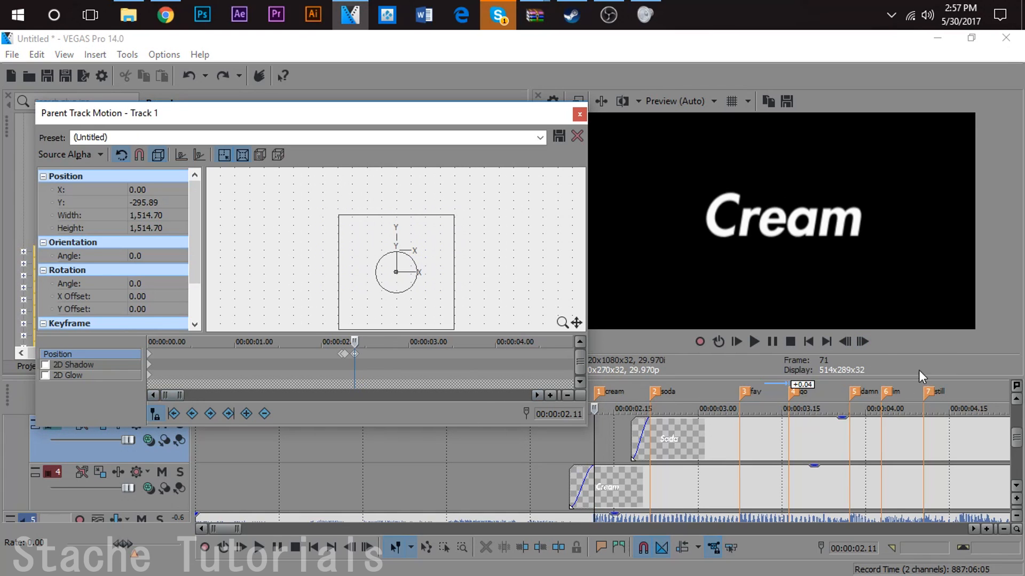
- Move the parent motion keyframe with the enlarged frame three frames forward, to 00:00:02.14
left_click(862, 341)
left_click(862, 342)
left_click(862, 342)
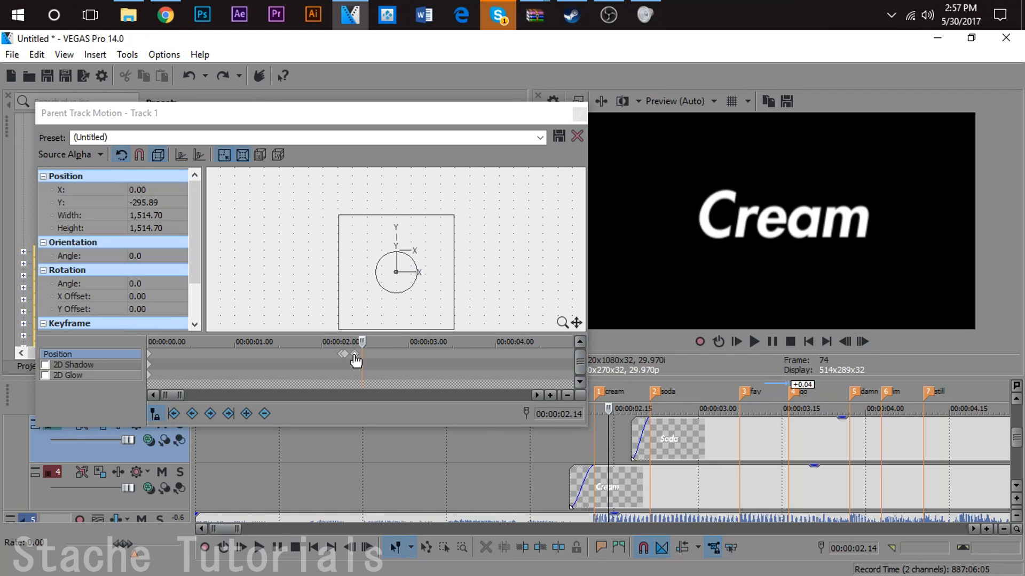
left_click_drag(354, 354, 362, 355)
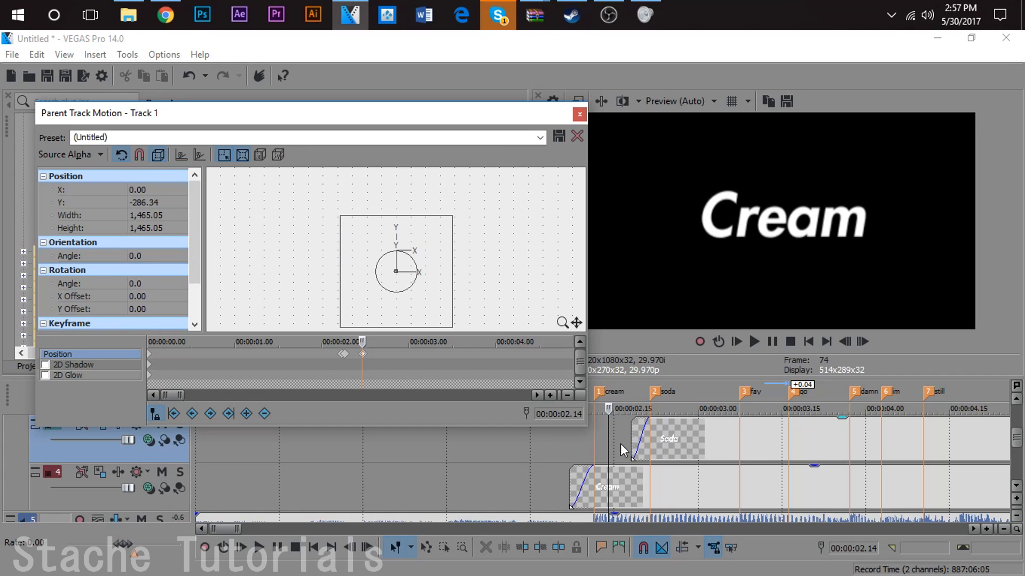
- Play the retimed Cream animation and inspect the frames at the cream and soda markers
left_click(565, 456)
key("space")
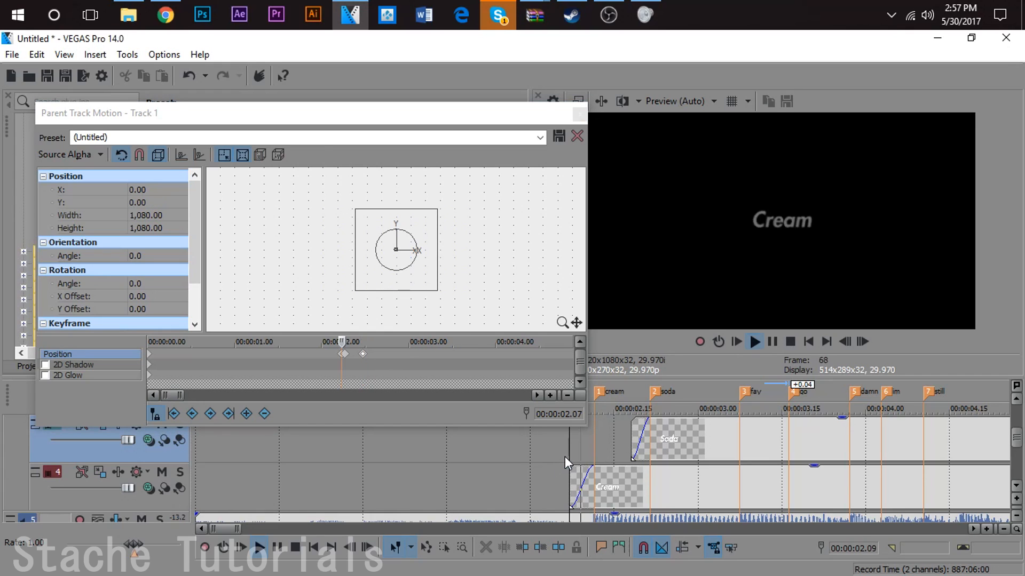
key("space")
left_click(590, 453)
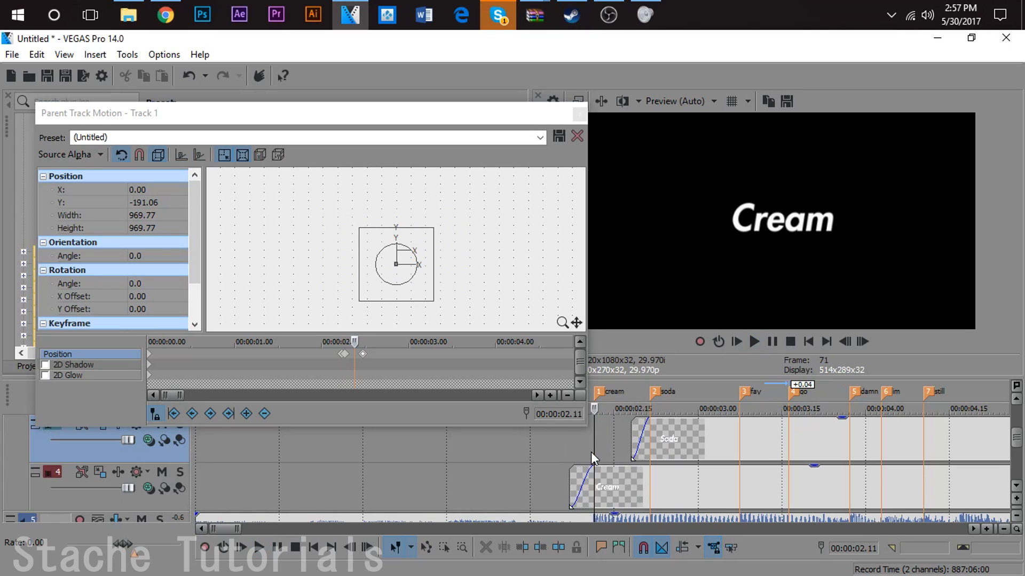
left_click(599, 486)
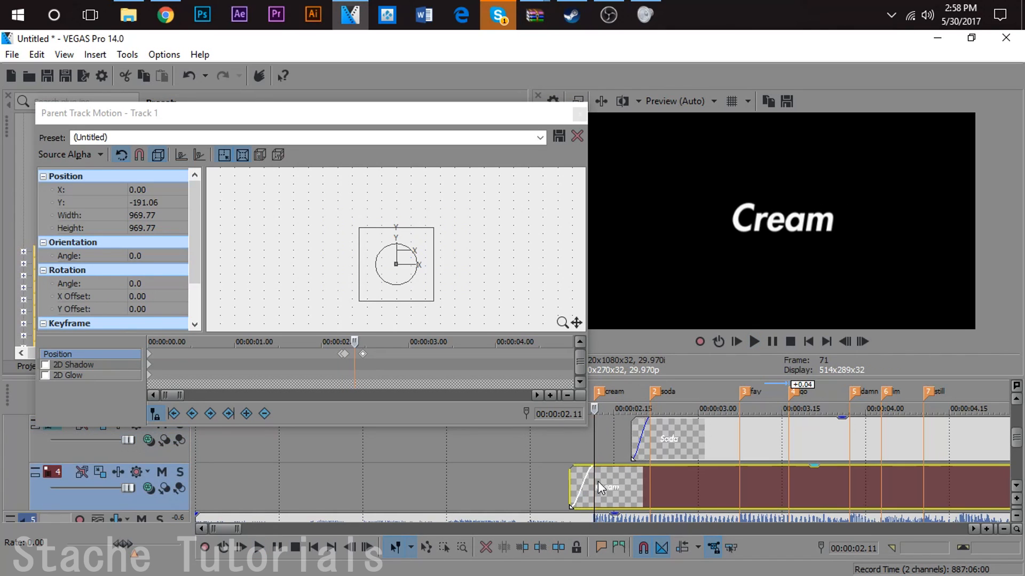
left_click(648, 439)
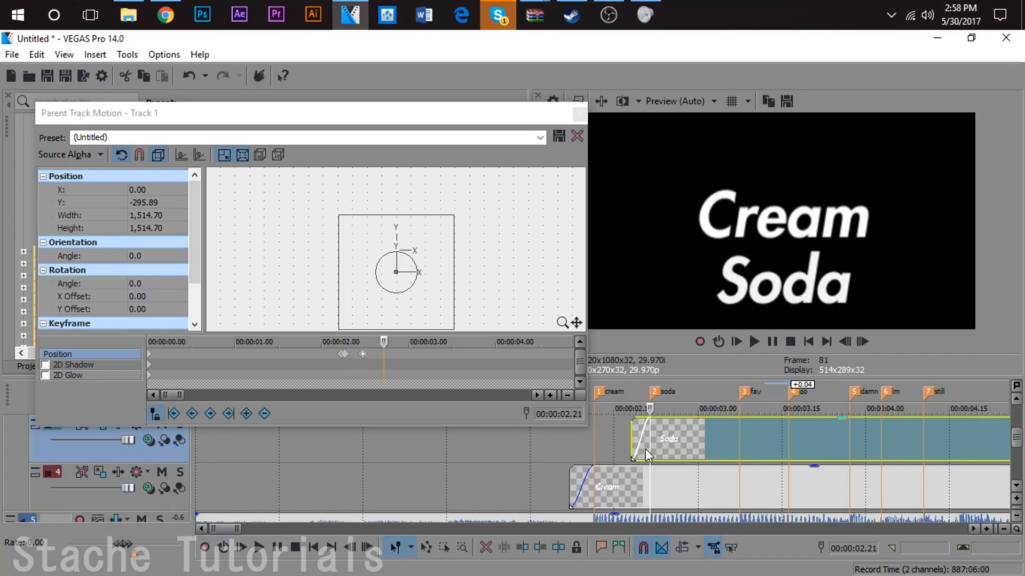
- Add a parent motion keyframe at 00:00:02.21 and try to shift it three frames forward, undoing the misplaced move
left_click(432, 309)
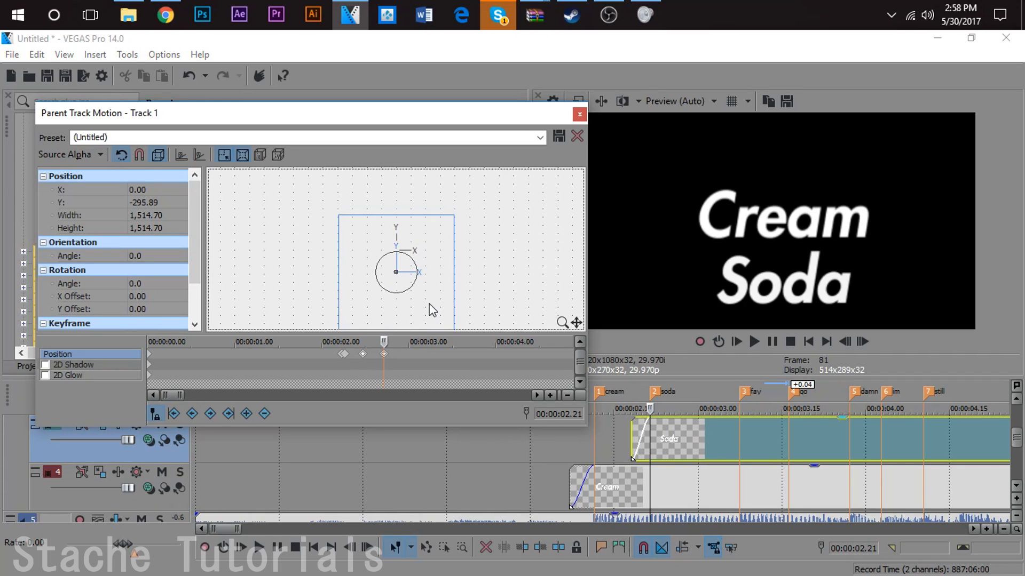
left_click(863, 342)
left_click(863, 341)
left_click(862, 341)
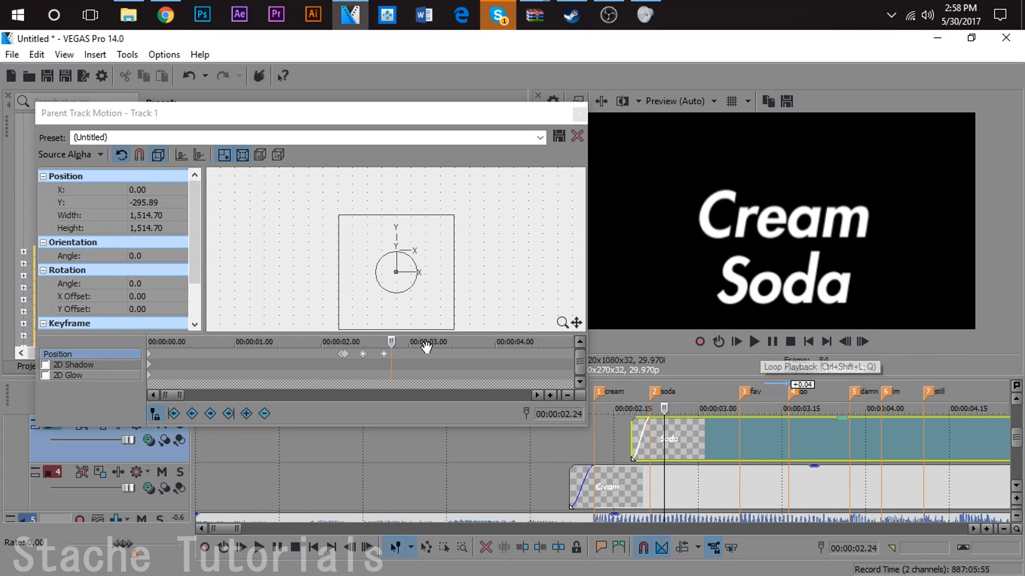
left_click_drag(382, 355, 389, 357)
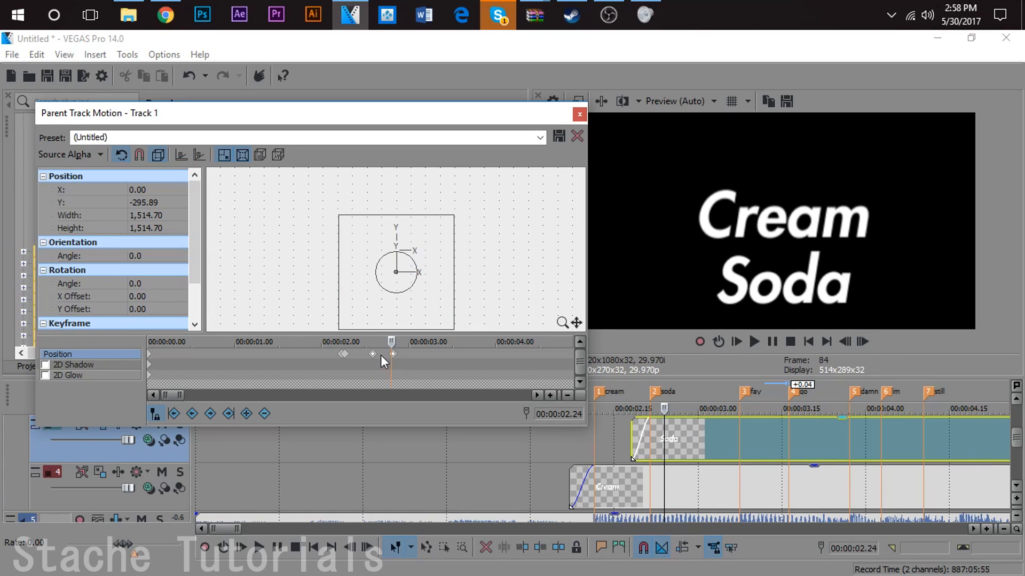
key("ctrl+z")
- Move the parent motion keyframe at 00:00:02.21 three frames forward, to 00:00:02.24
left_click(387, 356)
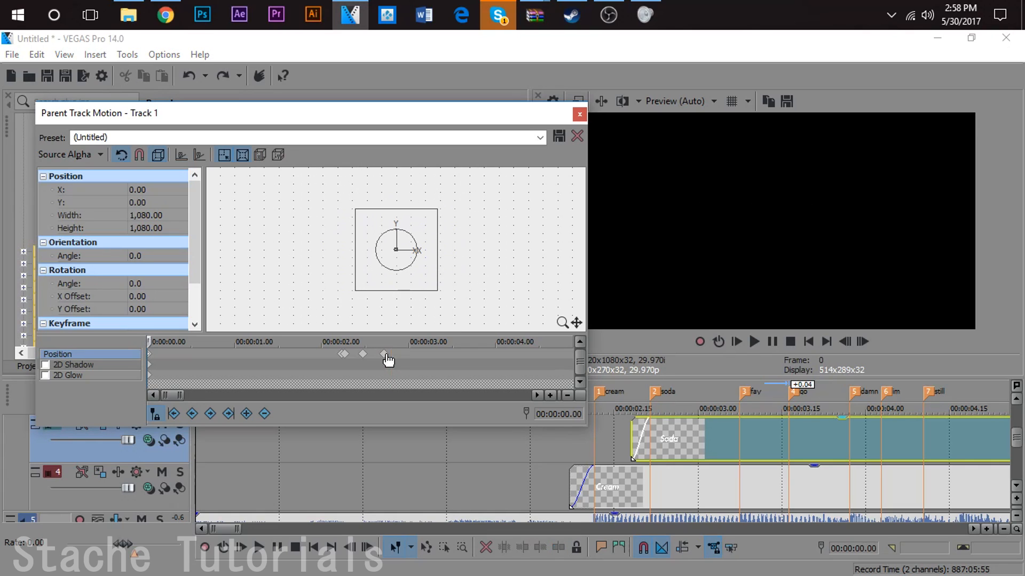
left_click(383, 354)
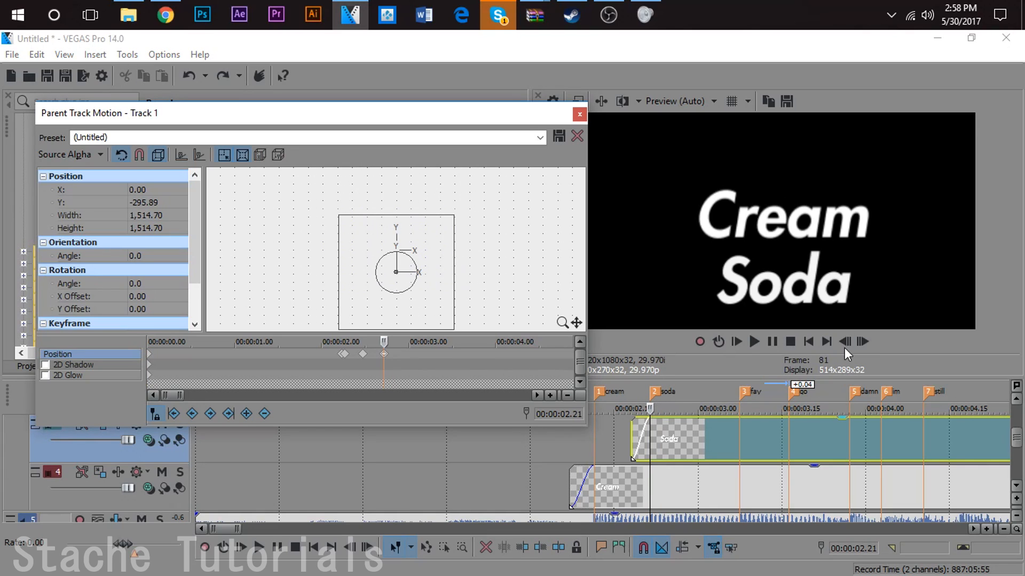
left_click(862, 341)
left_click(862, 341)
left_click(862, 341)
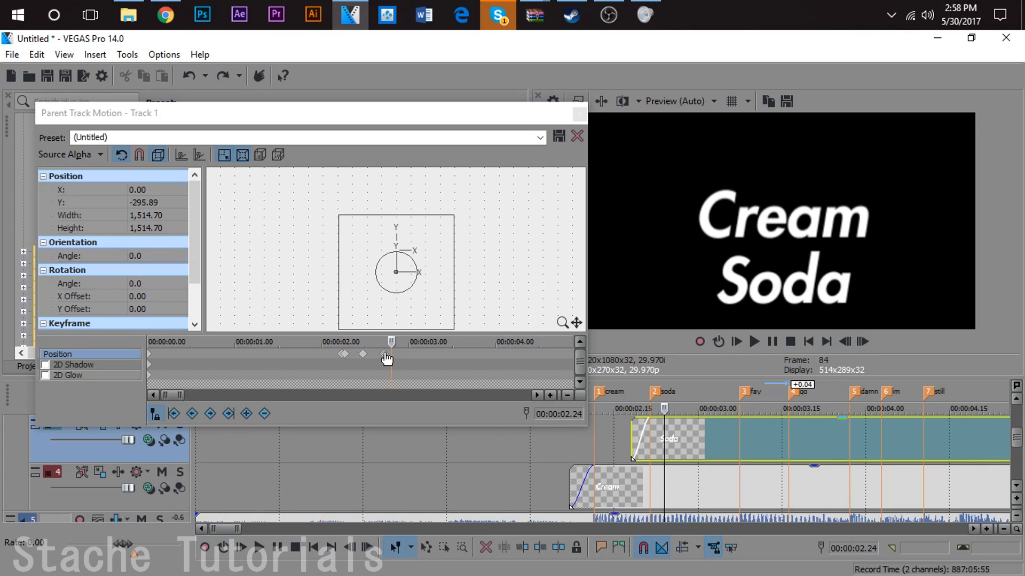
left_click_drag(384, 355, 391, 354)
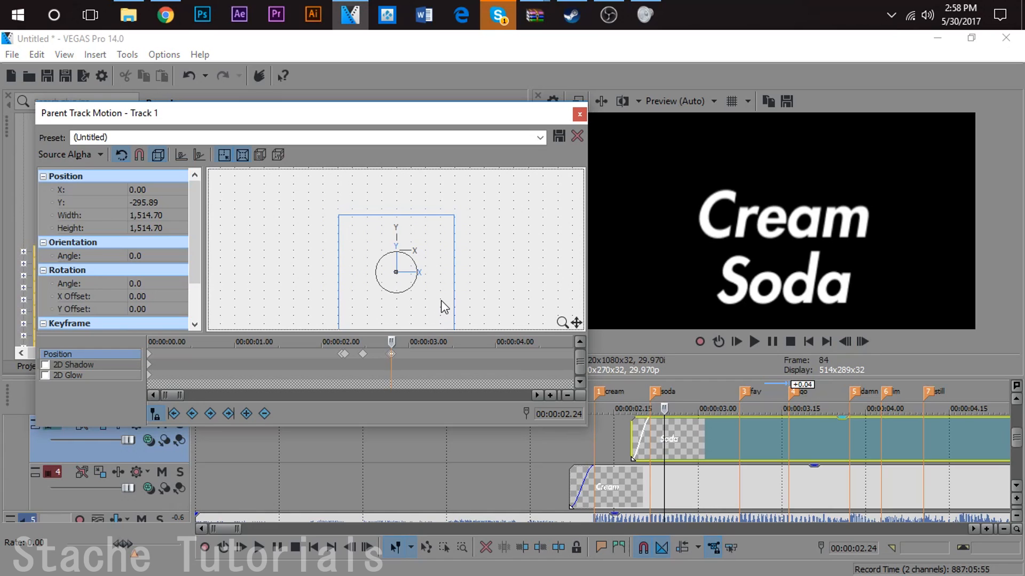
- Raise the Cream Soda text at the 00:00:02.24 parent motion keyframe to a Y position of -29.59
key("Up")
key("Up")
key("Up")
key("Up")
key("Up")
key("Up")
key("Up")
key("Up")
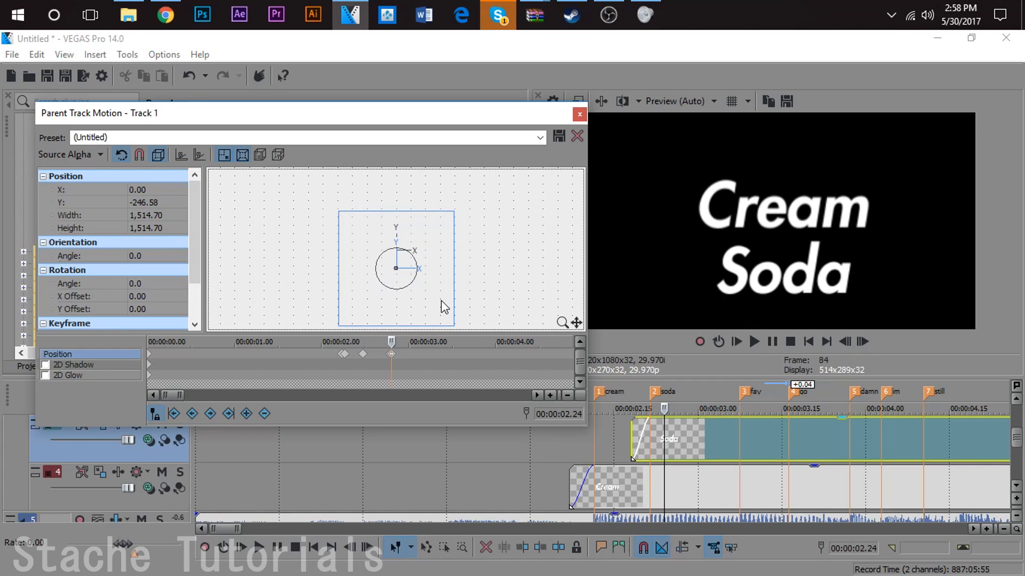
key("Up")
key("Up")
key("Up")
key("Up")
key("Up")
key("Up")
key("Up")
key("Up")
key("Up")
key("Up")
key("Up")
key("Up")
key("Up")
key("Up")
key("Up")
key("Up")
key("Up")
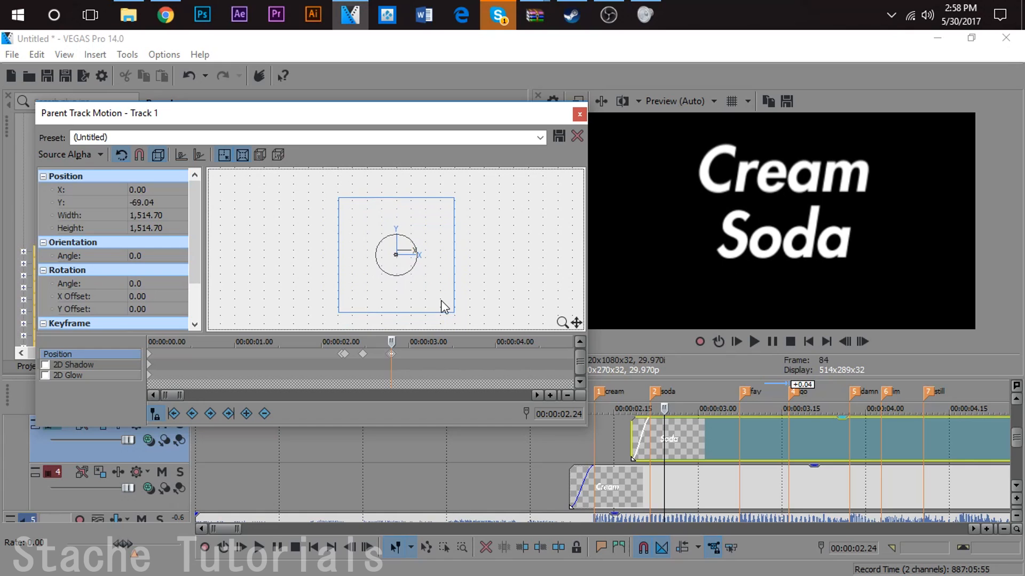
key("Up")
key("Up")
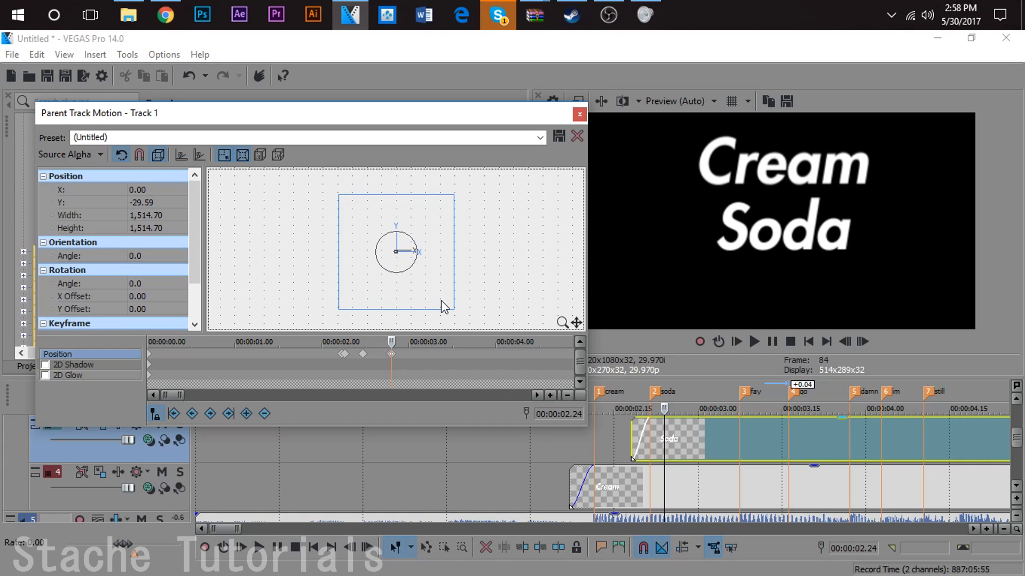
- Inspect the parent motion keyframes up close and play the animation through the Cream, Soda and Fay-go words
scroll(438, 315, "up", 1)
scroll(409, 354, "up", 10)
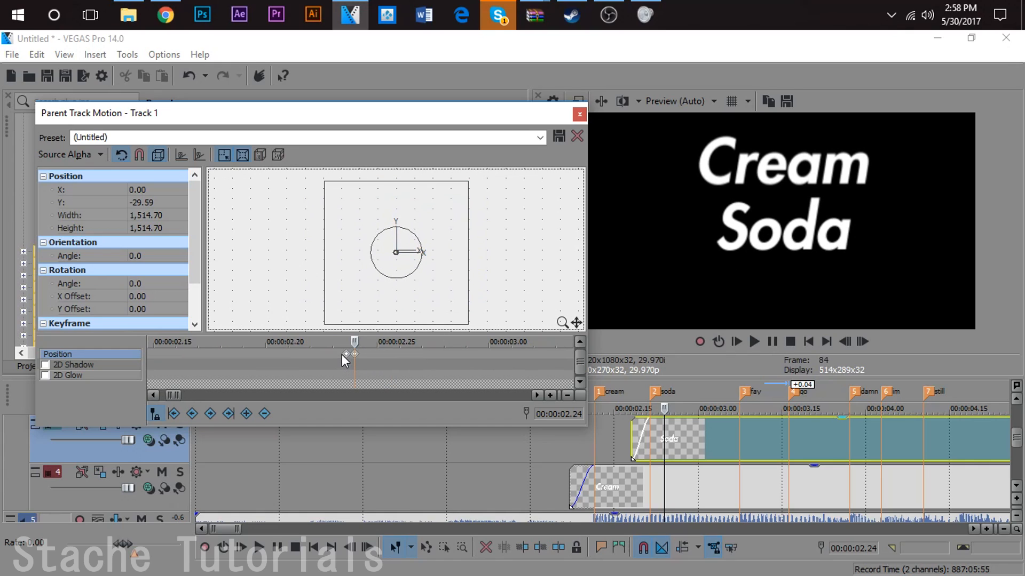
left_click(335, 354)
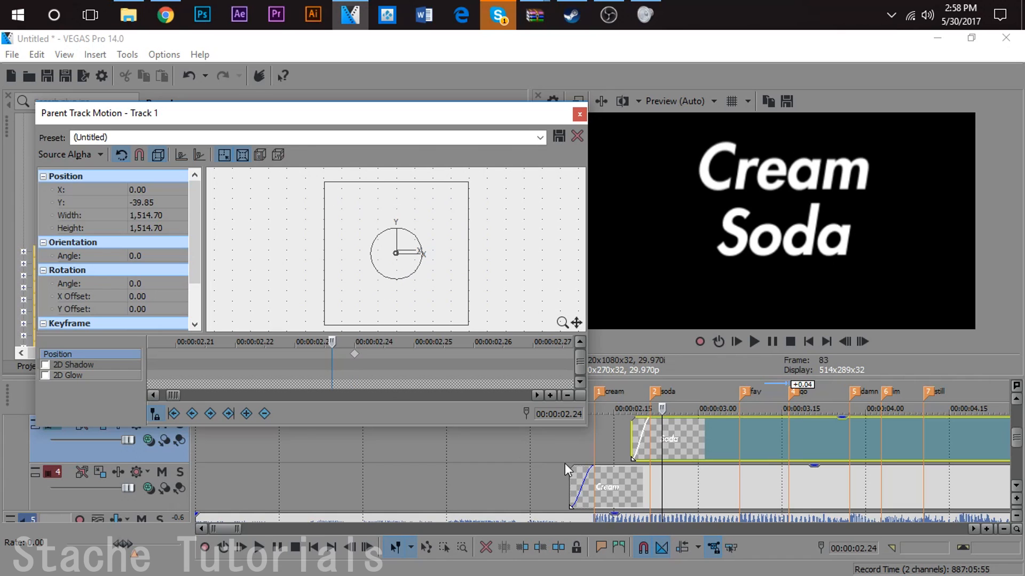
scroll(564, 463, "down", 5)
scroll(365, 475, "up", 3)
left_click(434, 483)
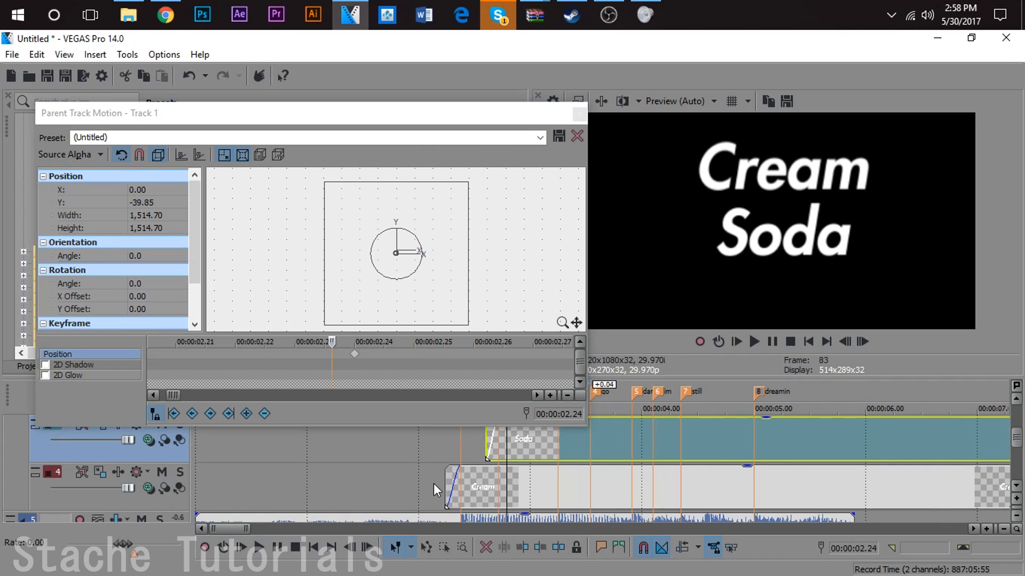
key("space")
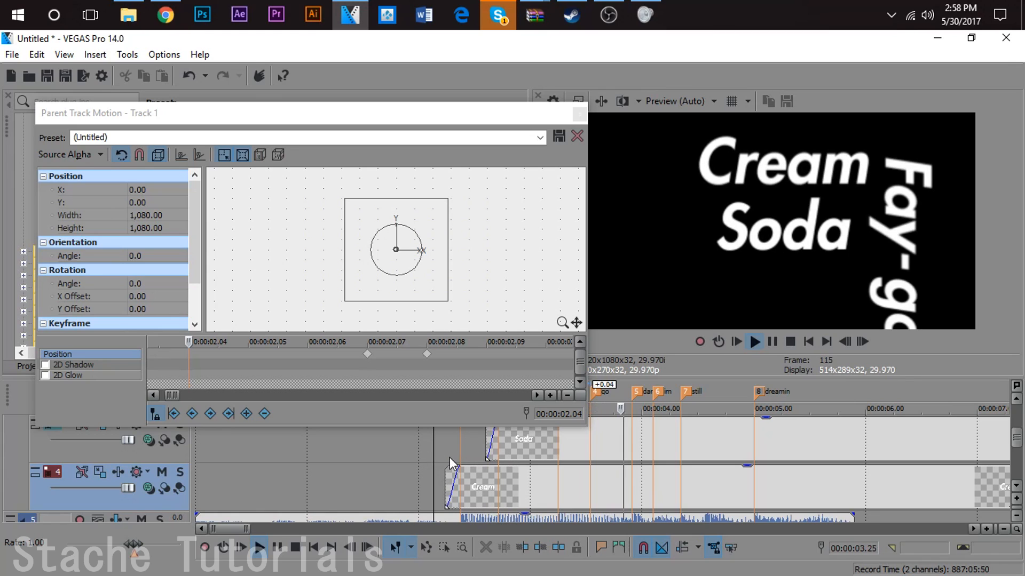
key("space")
key("space")
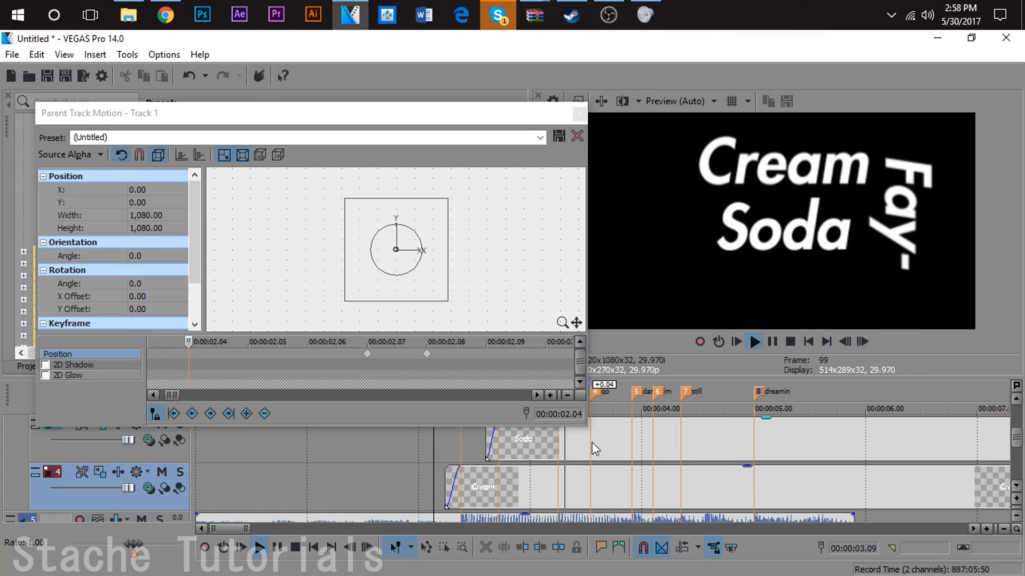
key("space")
left_click(427, 353)
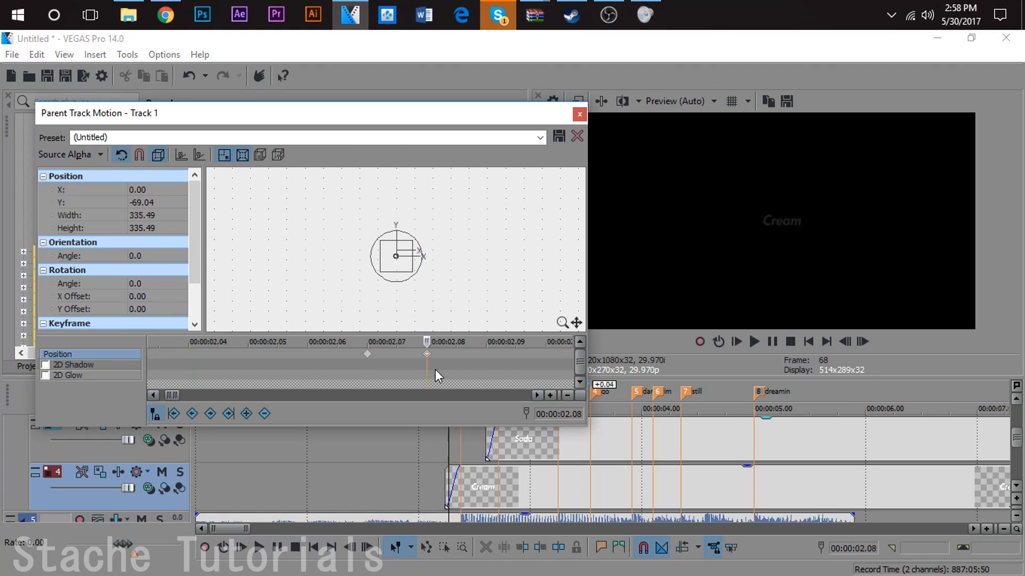
scroll(528, 472, "down", 3)
- Add a parent motion keyframe at 00:00:03.10, just after the Fay- event finishes fading in
left_click(350, 457)
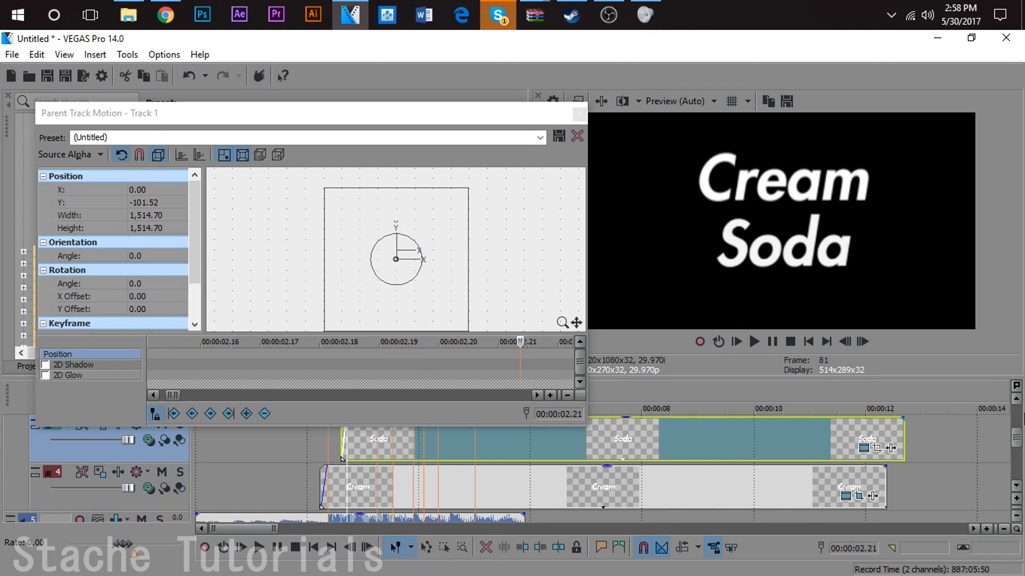
left_click(1017, 400)
left_click(1016, 399)
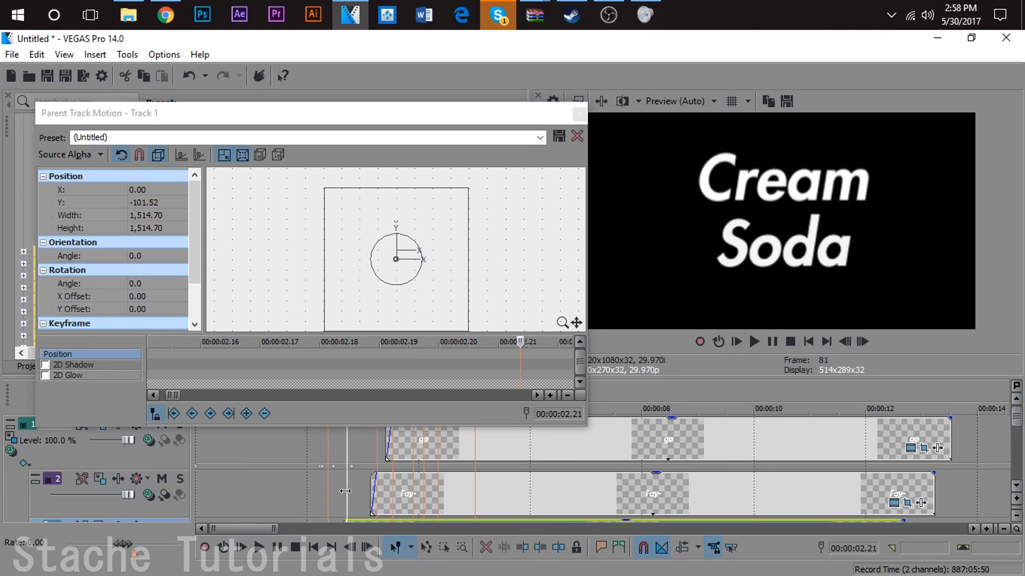
left_click(377, 491)
scroll(374, 490, "up", 5)
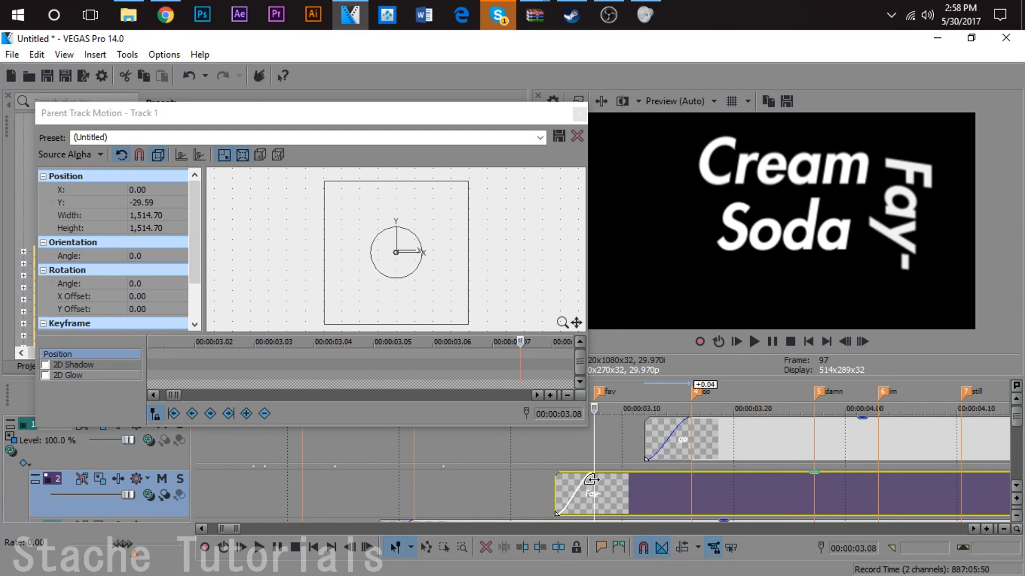
left_click(867, 342)
left_click(866, 341)
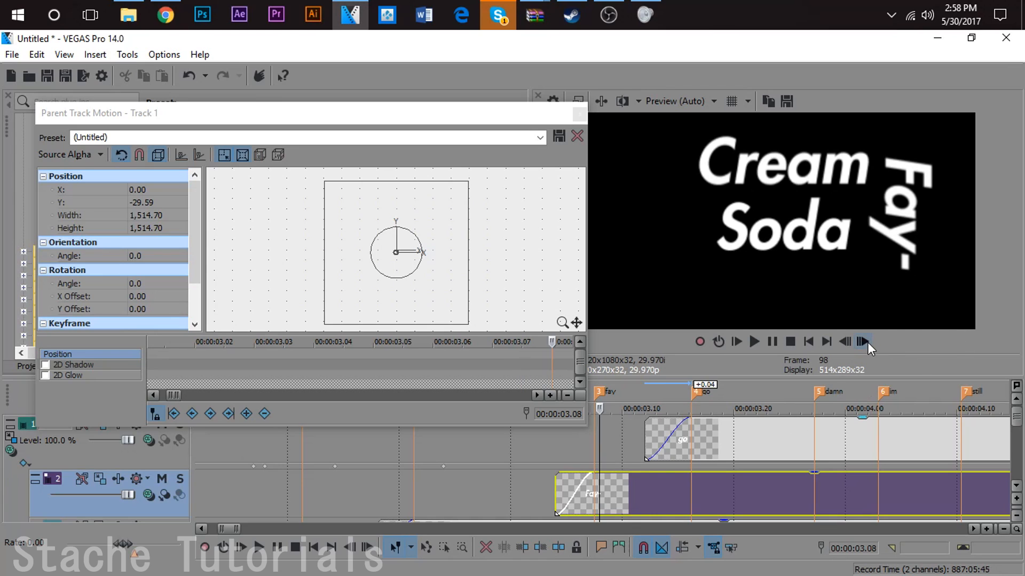
left_click(867, 341)
scroll(434, 467, "down", 3)
scroll(426, 379, "down", 1)
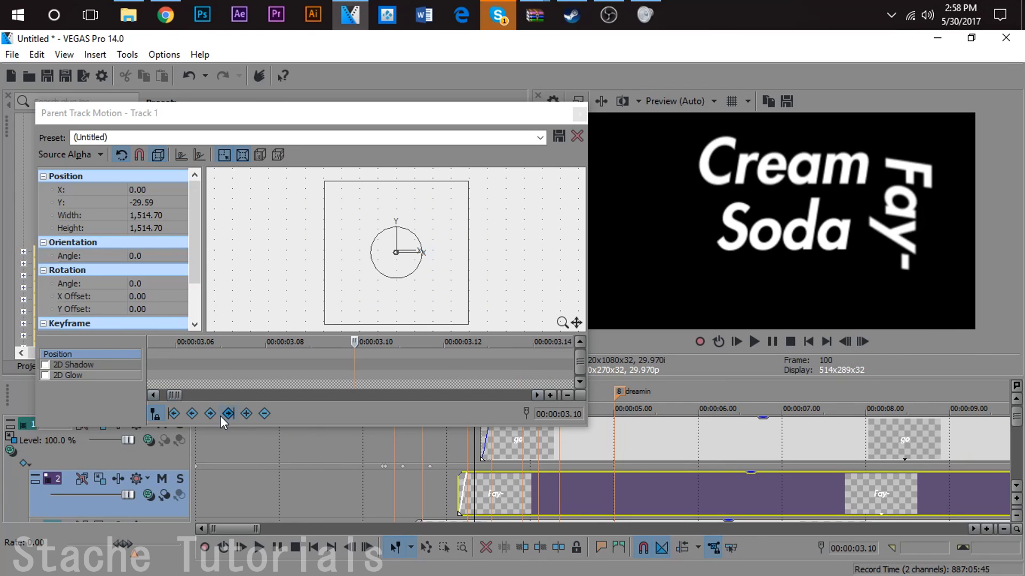
left_click(247, 415)
- Rotate the parent track at the 00:00:03.10 keyframe to an orientation angle of -90
left_click(438, 305)
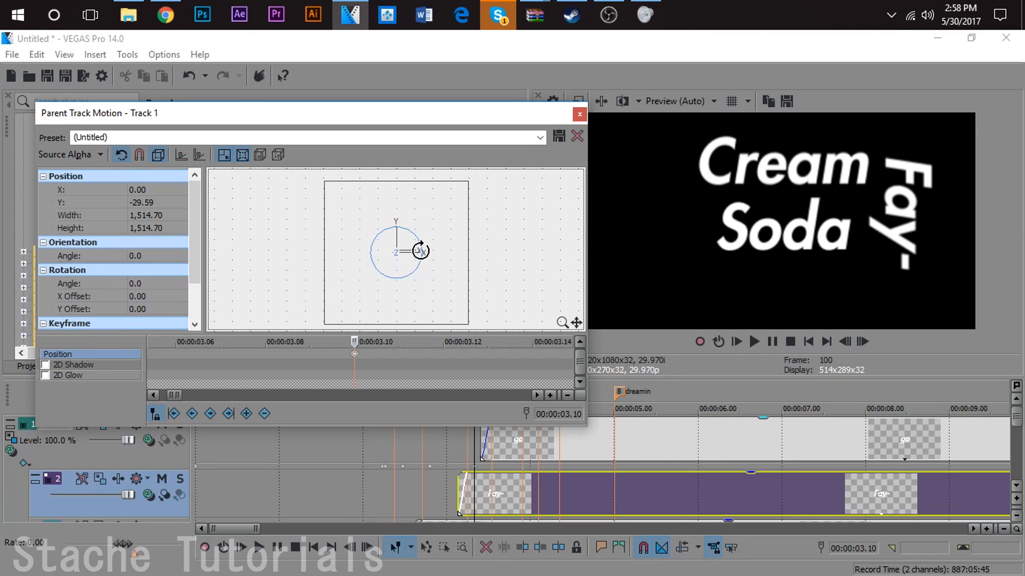
left_click_drag(421, 250, 397, 231)
left_click(161, 255)
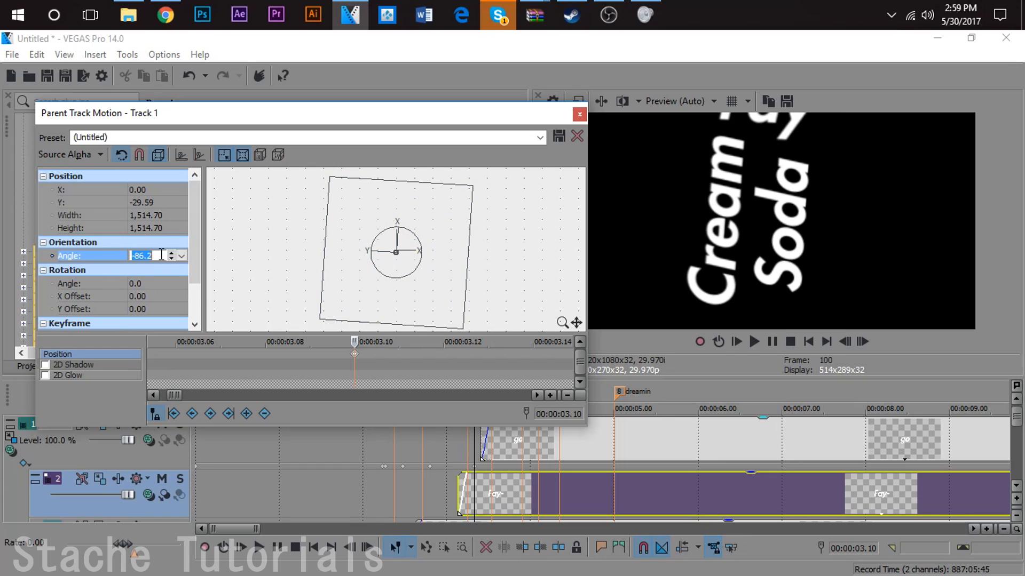
type("-90")
key("Return")
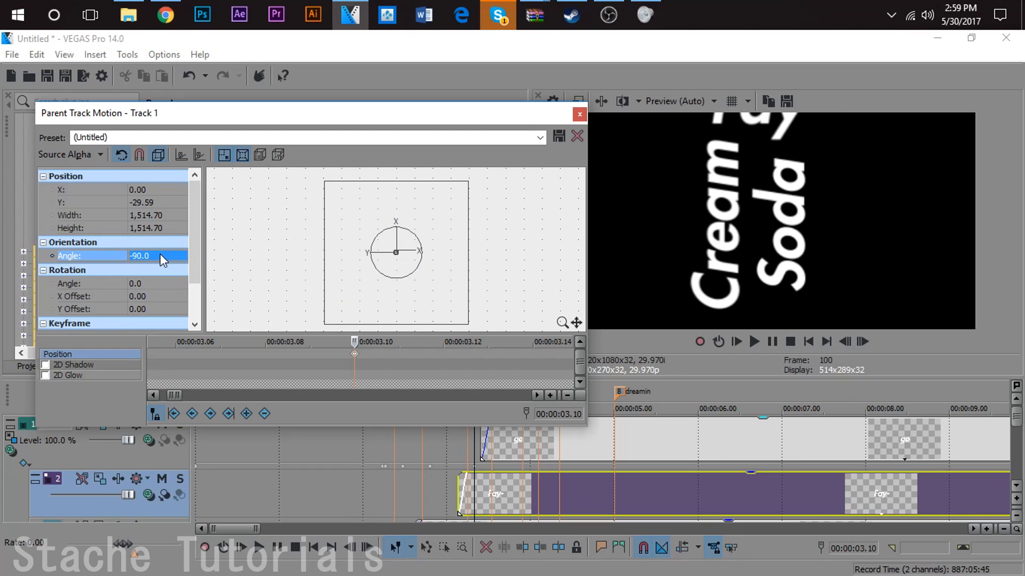
- Lower the rotated text at the 00:00:03.10 keyframe to a Y position of -601.22
key("Down")
key("Down")
key("Down")
key("Down")
key("Down")
key("Down")
key("Down")
key("Down")
key("Down")
key("Down")
key("Down")
key("Down")
key("Down")
key("Down")
key("Down")
key("Down")
key("Down")
key("Down")
key("Down")
key("Down")
key("Down")
key("Down")
key("Down")
key("Down")
key("Down")
key("Down")
key("Down")
key("Down")
key("Down")
key("Down")
key("Down")
key("Down")
key("Down")
key("Down")
key("Down")
key("Down")
key("Down")
key("Down")
key("Down")
key("Down")
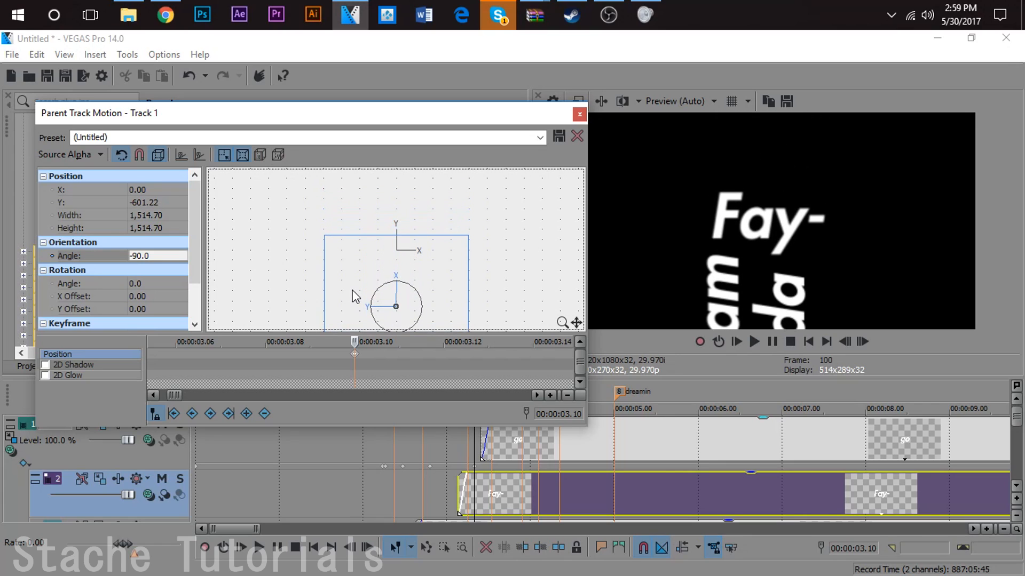
- Play the animation from 00:00:02.05 to check the rotation into the Fay-go text
left_click(470, 488)
left_click(376, 488)
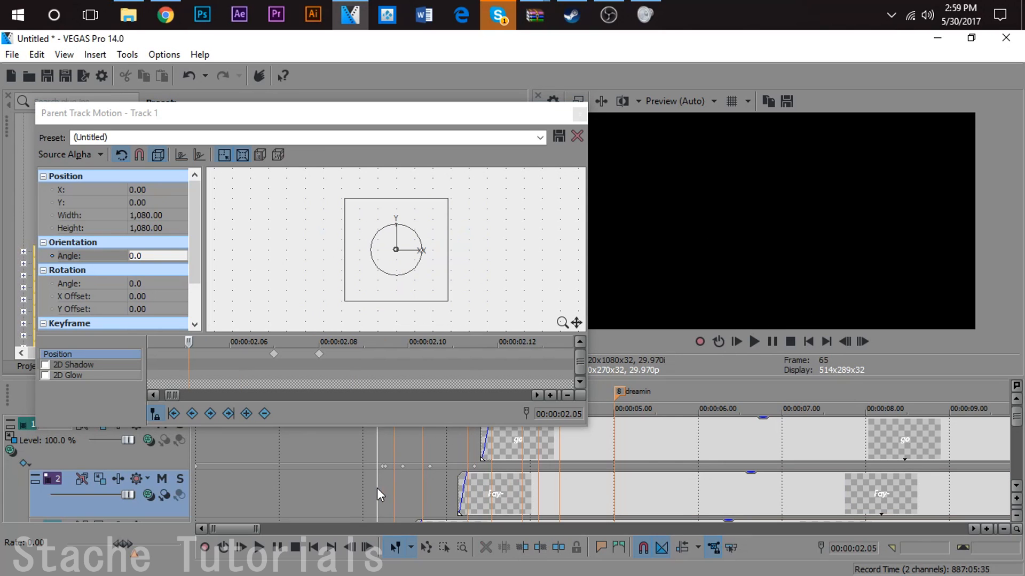
key("space")
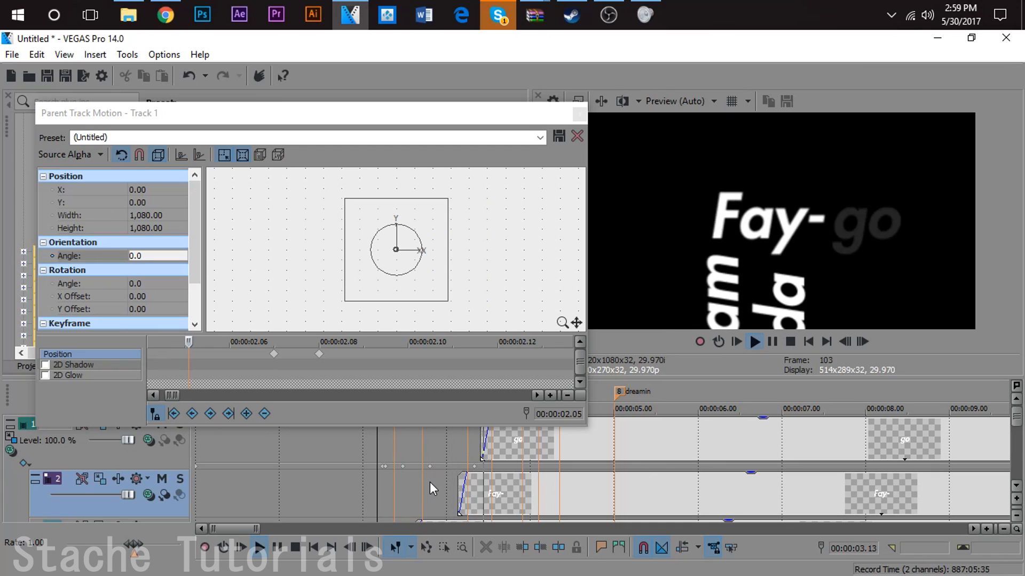
key("space")
- Add a parent motion keyframe at 00:00:03.19, three frames after the go marker
left_click(488, 482)
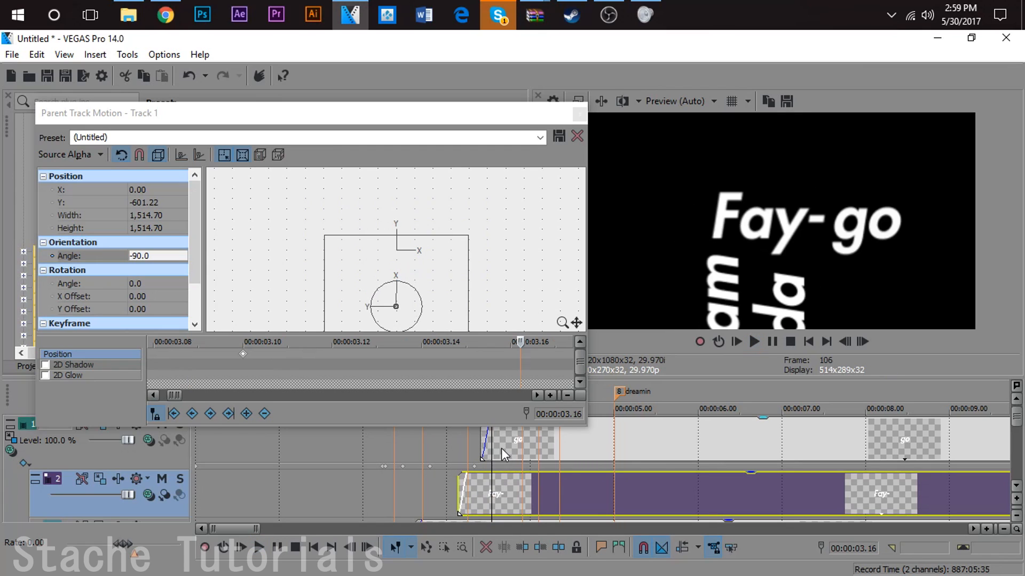
scroll(555, 441, "up", 3)
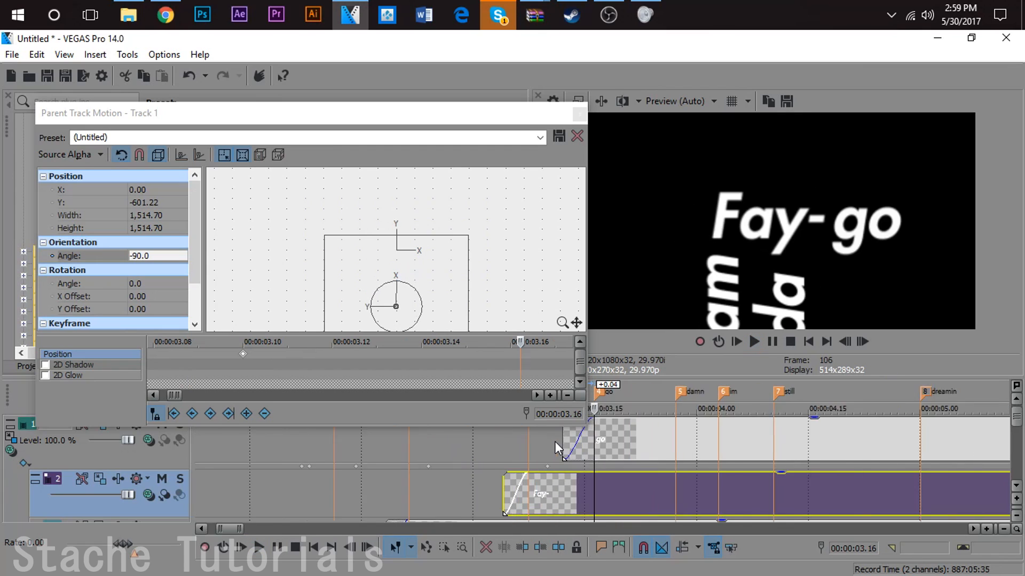
scroll(555, 441, "up", 2)
left_click_drag(404, 112, 332, 95)
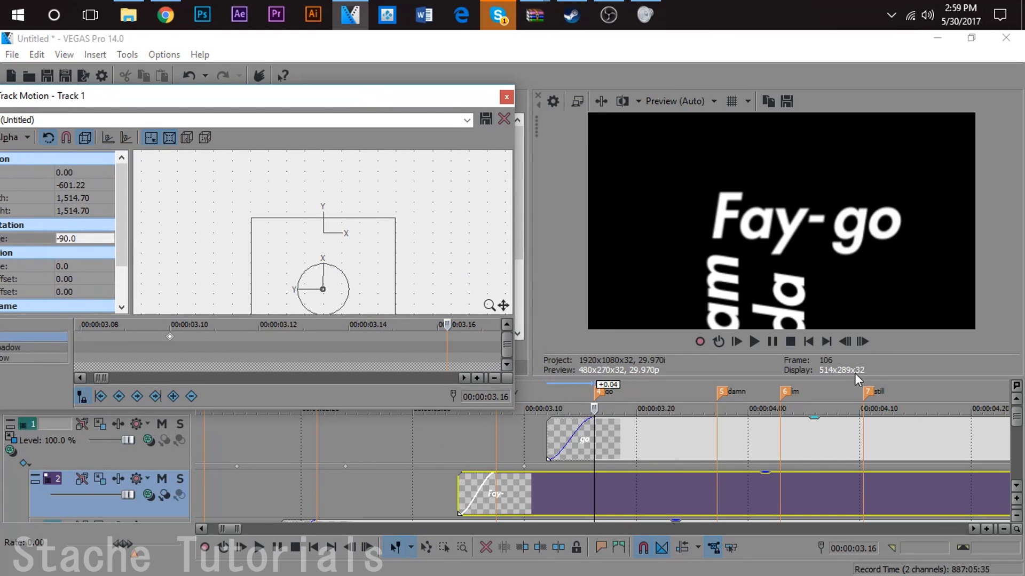
left_click(862, 341)
left_click(862, 341)
left_click(862, 341)
left_click(380, 290)
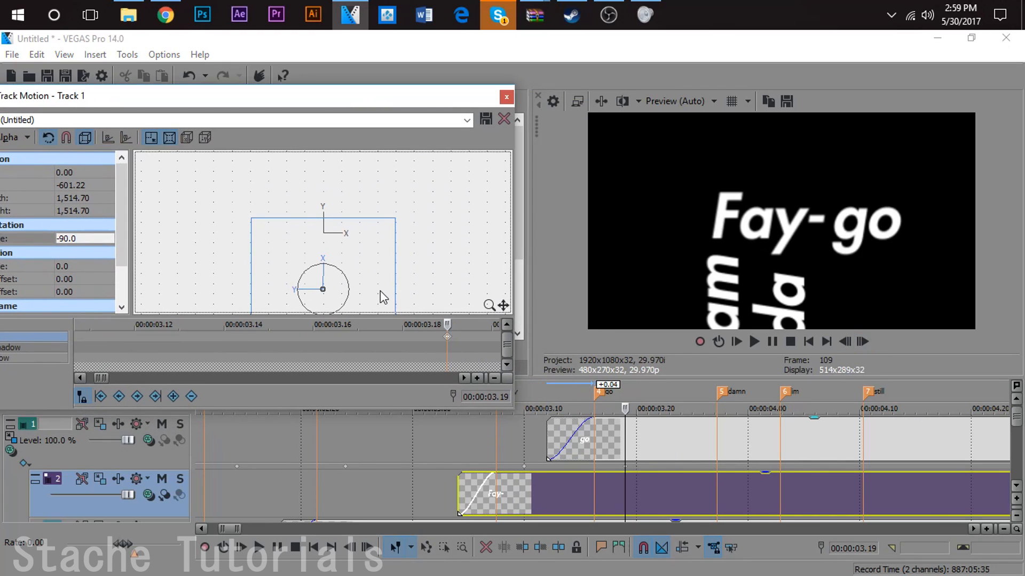
- Shift the Fay-go text at the 00:00:03.19 keyframe sideways to an X position of -373.15
key("Left")
key("Left")
key("Left")
key("Left")
key("Left")
key("Left")
key("Left")
key("Left")
key("Left")
key("Left")
key("Left")
key("Left")
key("Left")
key("Left")
key("Left")
key("Left")
key("Left")
key("Left")
key("Left")
key("Left")
key("Left")
key("Left")
key("Left")
key("Left")
key("Left")
key("Left")
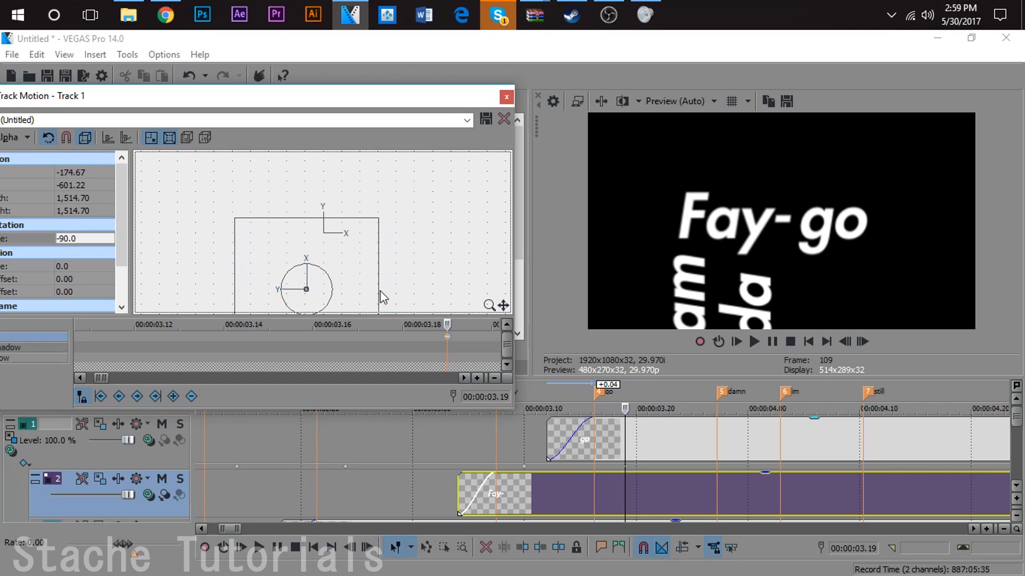
key("Left")
key("Left")
key("Left")
key("Left")
key("Left")
key("Left")
key("Left")
key("Left")
key("Left")
key("Left")
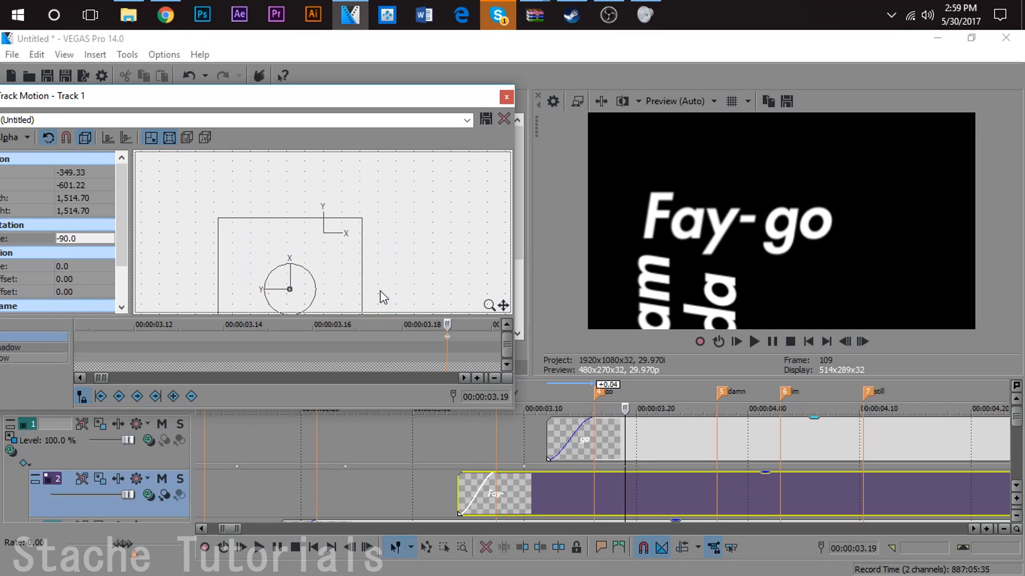
- Play the lyric animation from 00:00:02.07 to review the motion through the Fay-go text
scroll(491, 479, "down", 8)
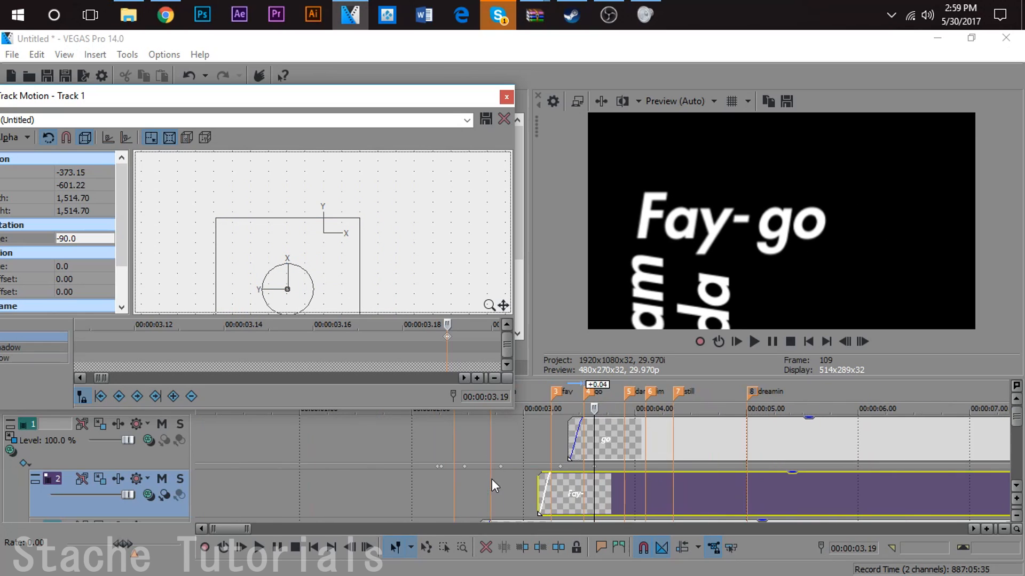
left_click(320, 483)
key("space")
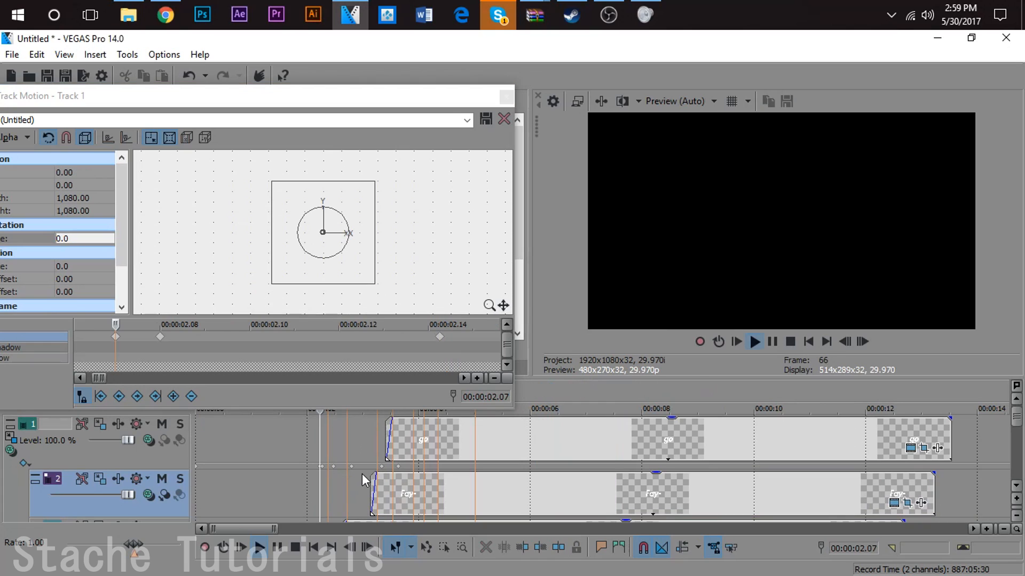
key("space")
- Step through the parent motion keyframes at 00:00:02.08, 00:00:02.14 and 00:00:02.24 to examine the text's pose at each
scroll(344, 365, "down", 2)
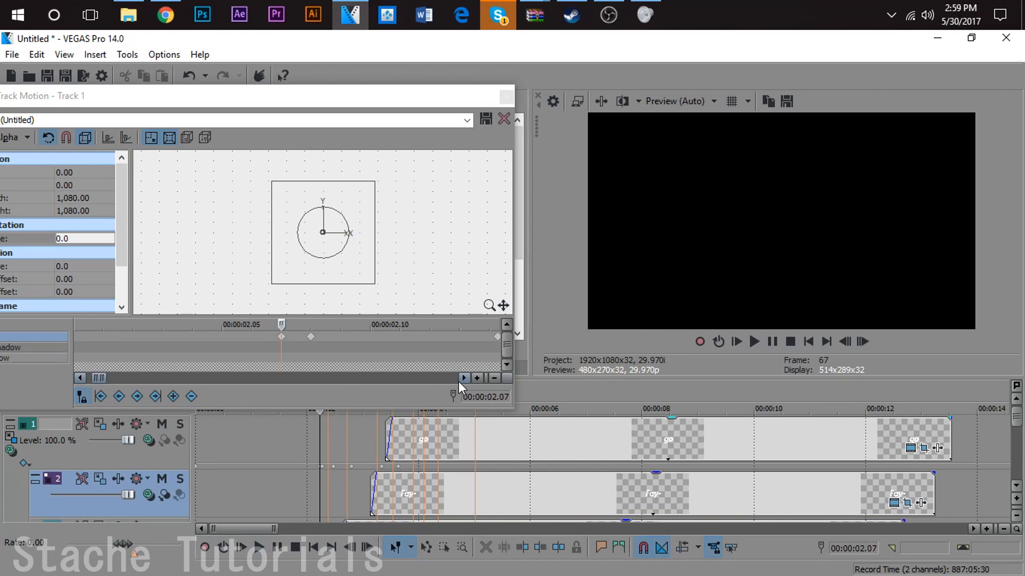
scroll(398, 351, "down", 1)
scroll(398, 351, "down", 1)
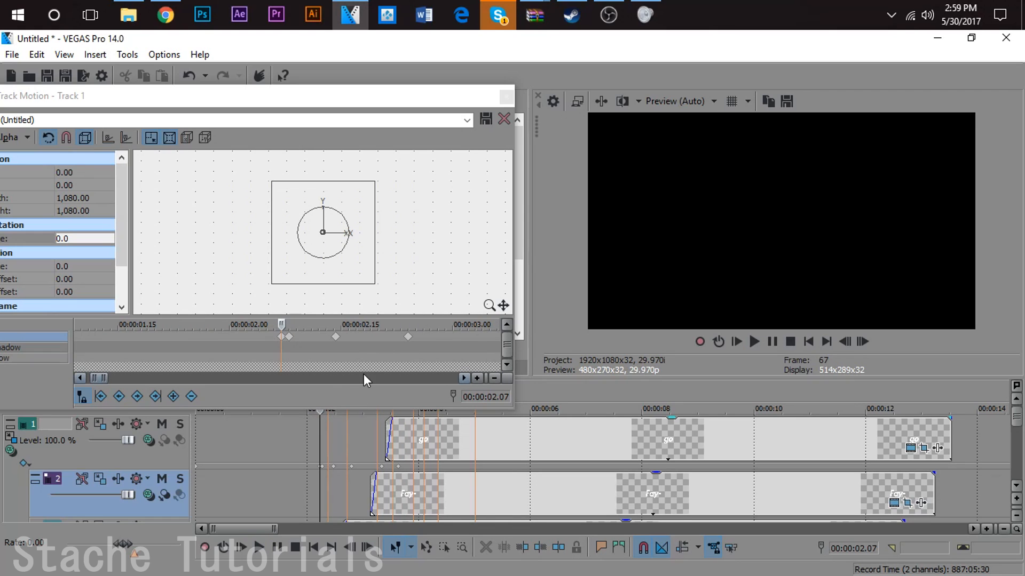
scroll(352, 368, "down", 1)
scroll(340, 350, "down", 1)
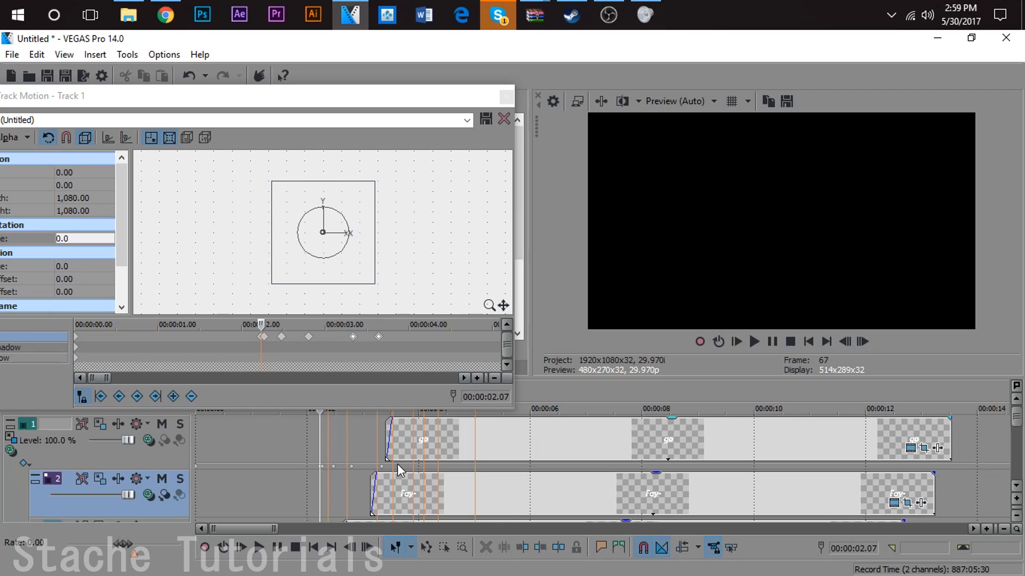
left_click(360, 471)
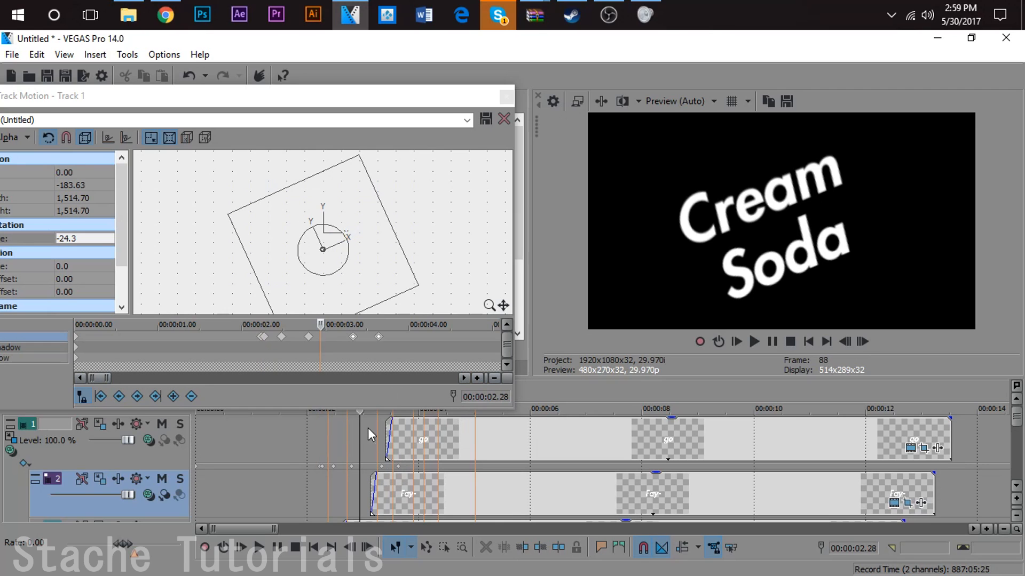
scroll(338, 434, "up", 3)
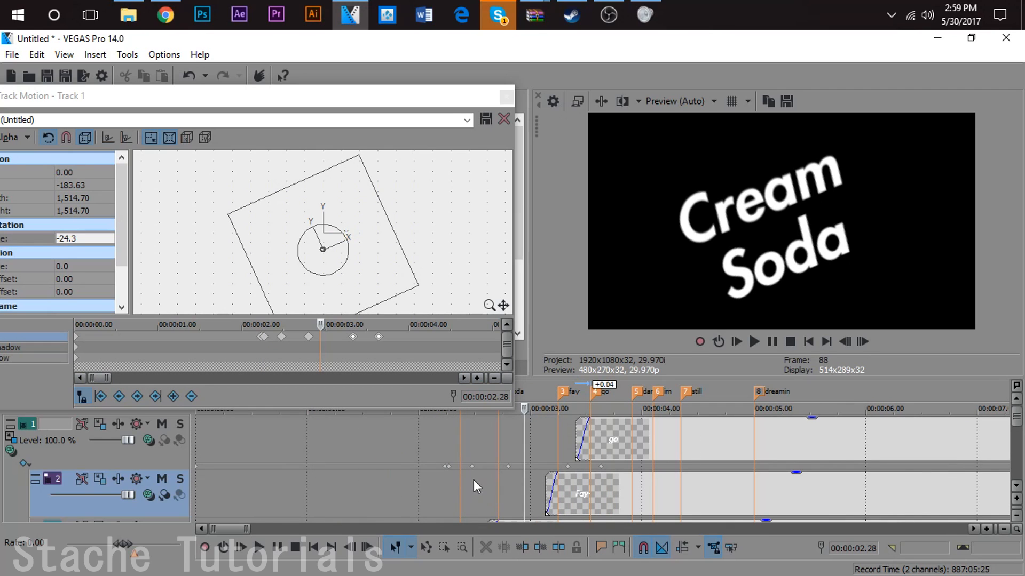
left_click(264, 337)
scroll(295, 363, "up", 3)
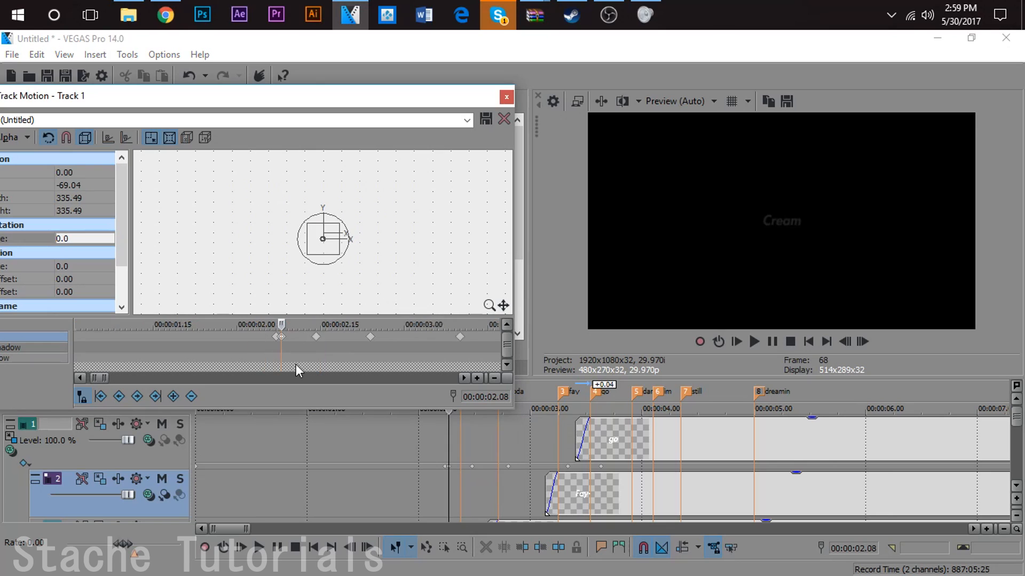
left_click(327, 338)
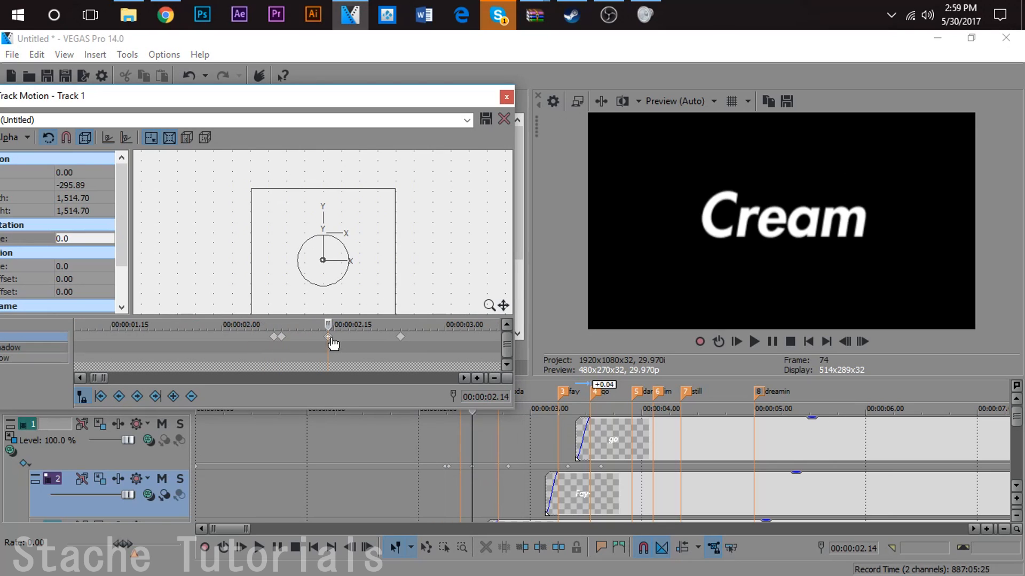
left_click(401, 336)
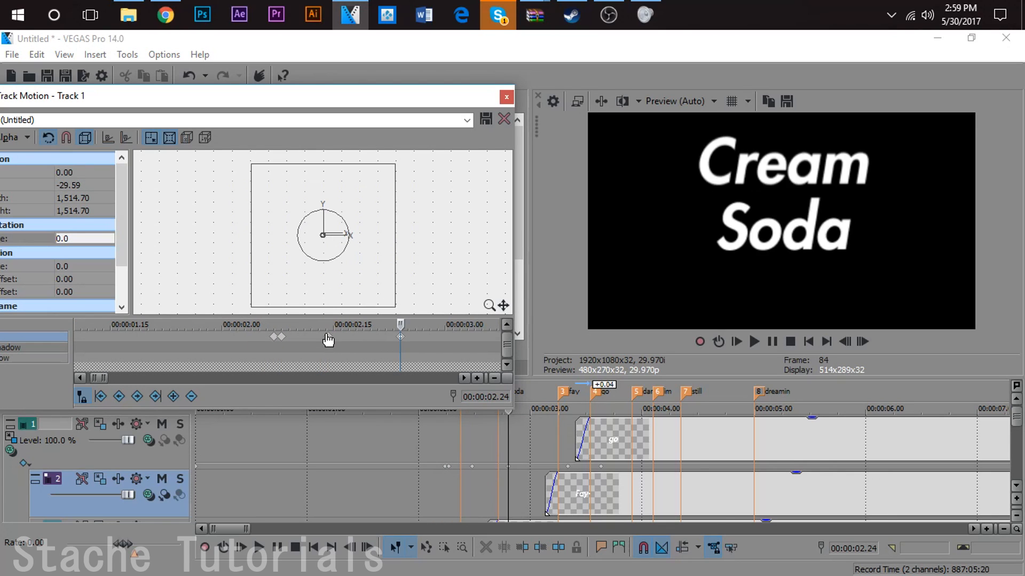
- Set the parent motion keyframes at 00:00:02.24, 00:00:03.10, 00:00:03.19 and 00:00:02.14 to Fast interpolation
right_click(401, 338)
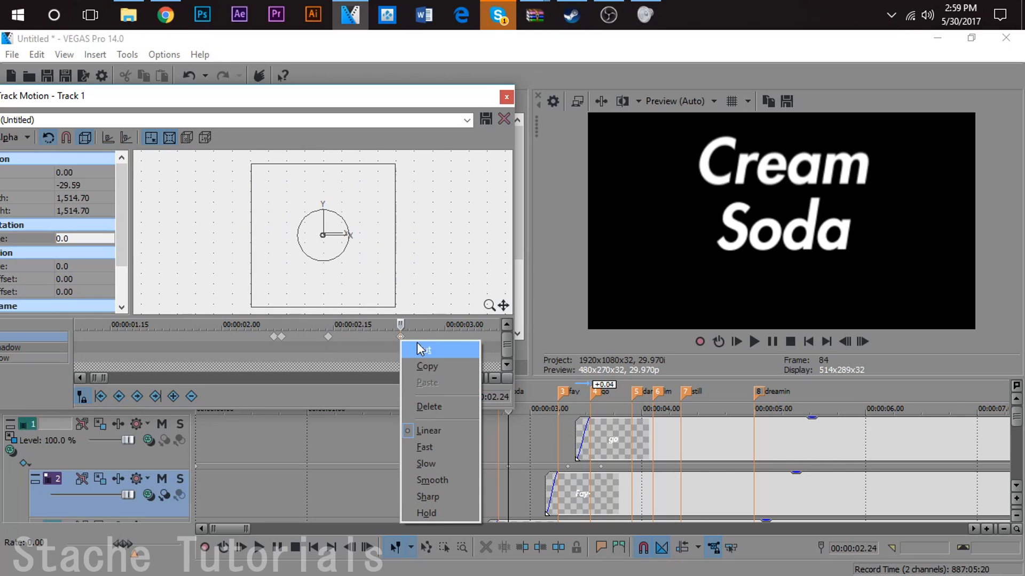
left_click(427, 450)
scroll(417, 348, "down", 2)
right_click(341, 338)
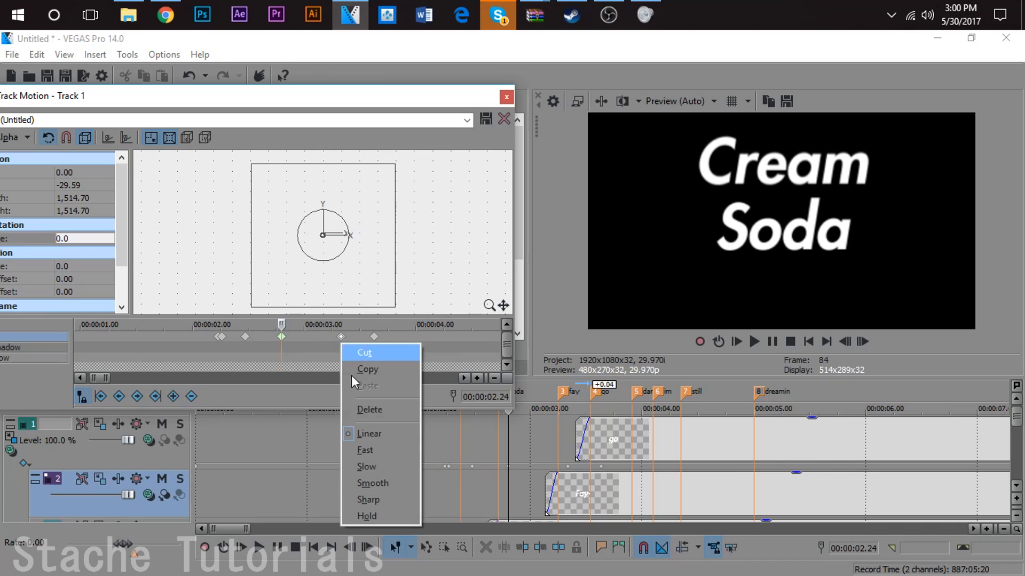
left_click(354, 452)
right_click(374, 337)
left_click(395, 451)
right_click(246, 338)
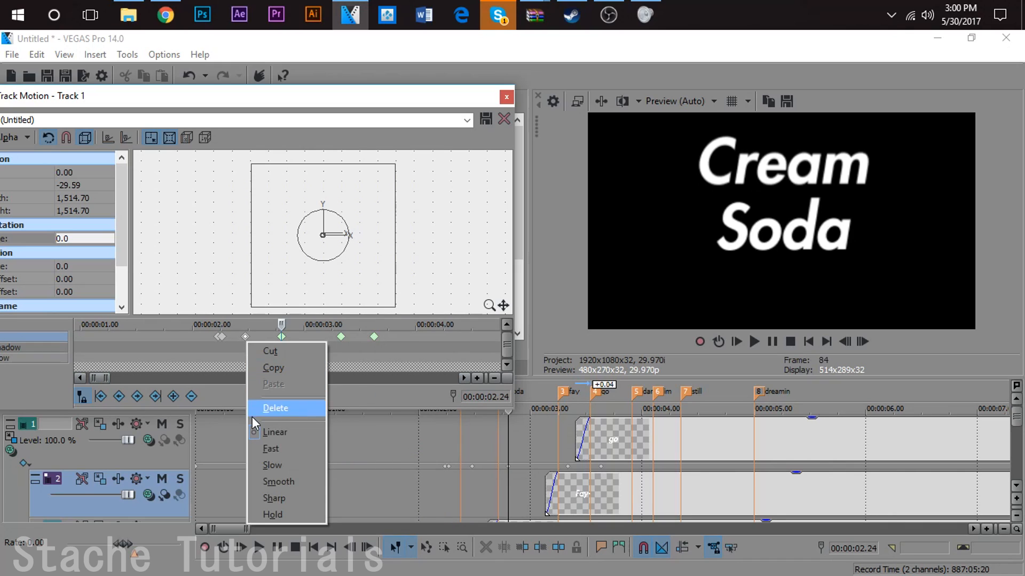
left_click(258, 443)
- Play the animation twice from 00:00:02.07 to check the Fast keyframe movement
left_click(447, 494)
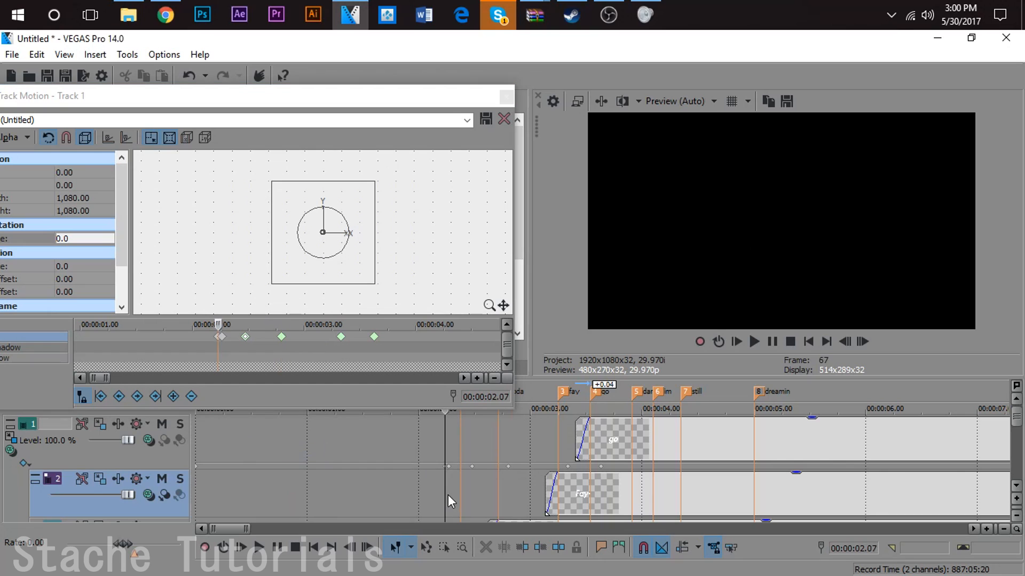
key("space")
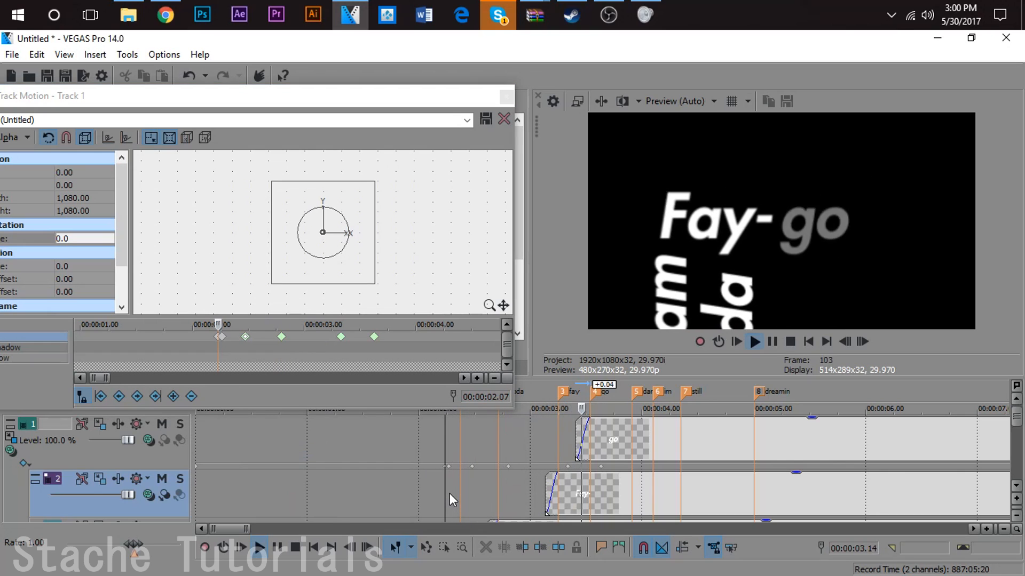
key("space")
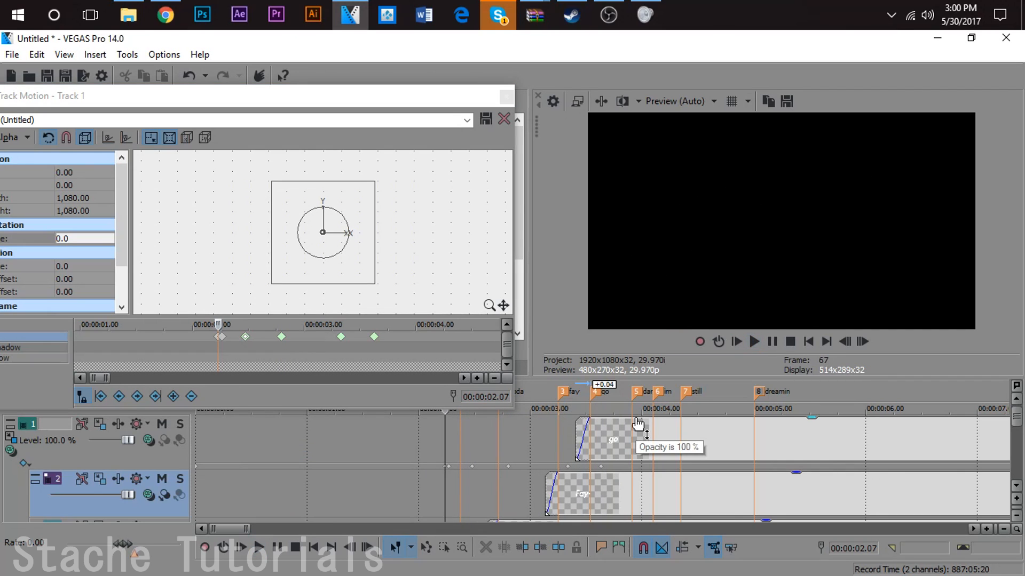
key("space")
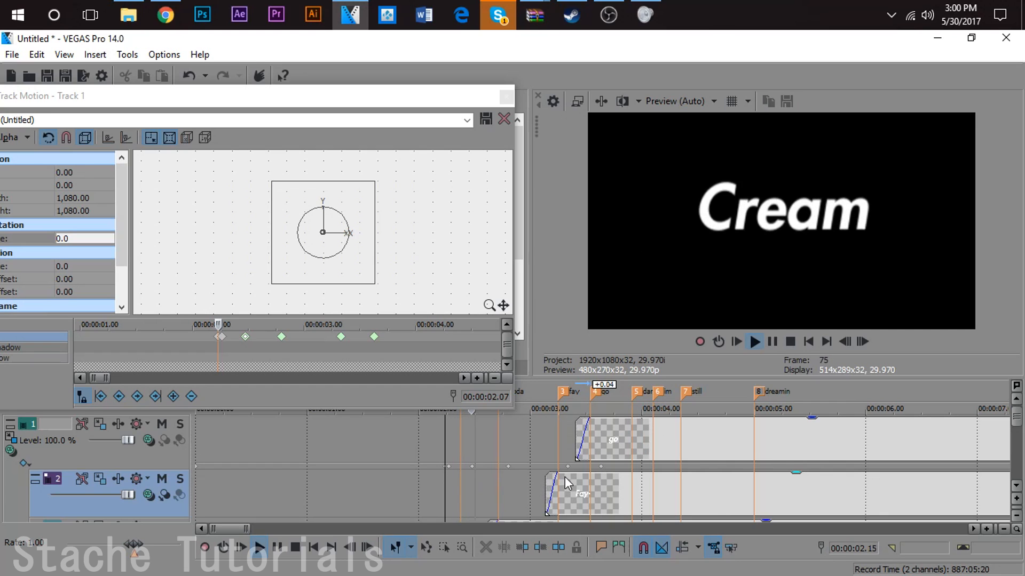
key("space")
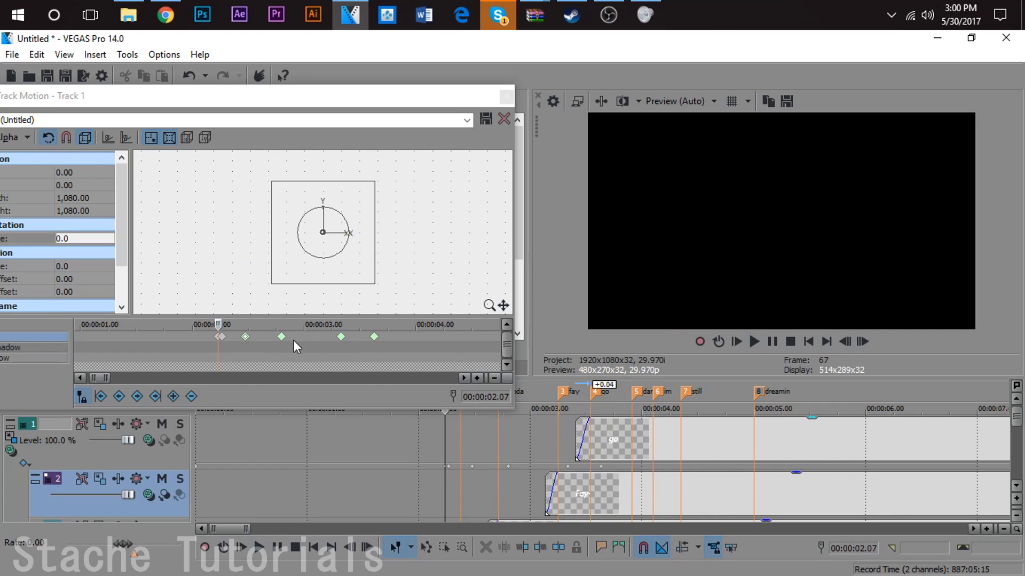
- Change the four parent motion keyframes from 00:00:02.14 through 00:00:03.19 to Smooth interpolation
right_click(241, 338)
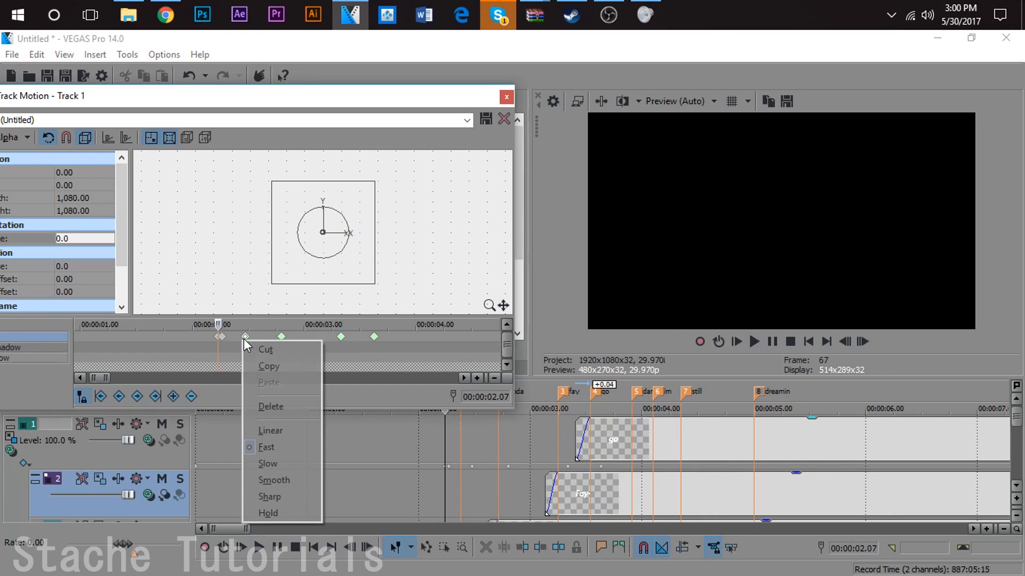
left_click(277, 480)
right_click(281, 338)
left_click(316, 472)
right_click(341, 337)
left_click(362, 479)
right_click(374, 336)
left_click(401, 479)
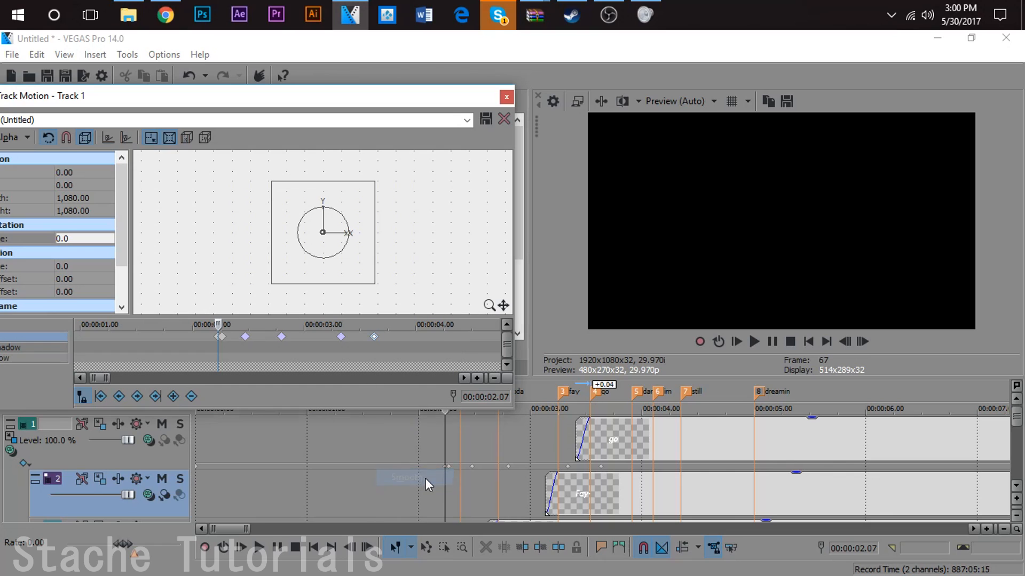
- Play the animation from 00:00:02.02 to check the Smooth keyframe movement
left_click(425, 475)
key("space")
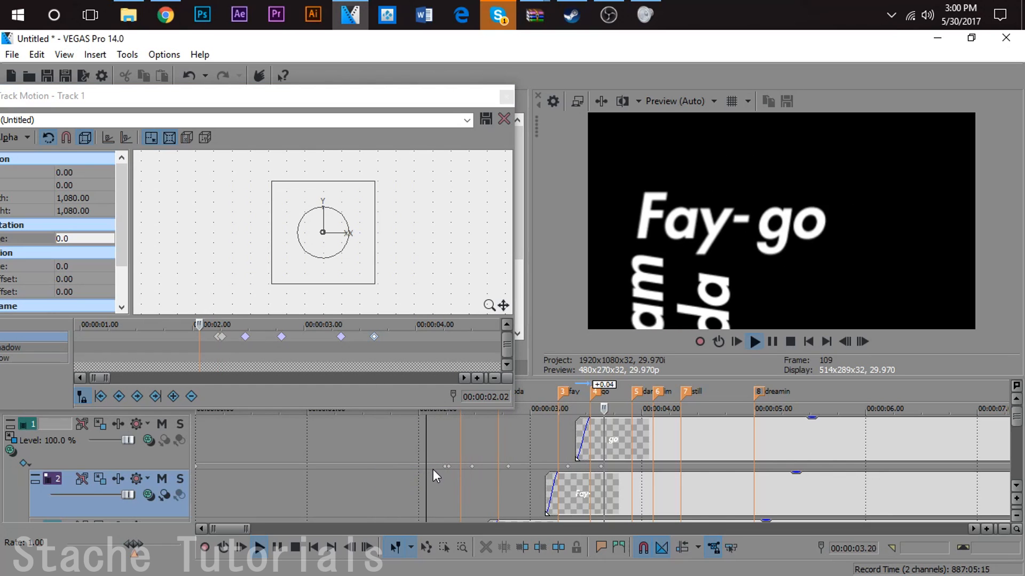
key("space")
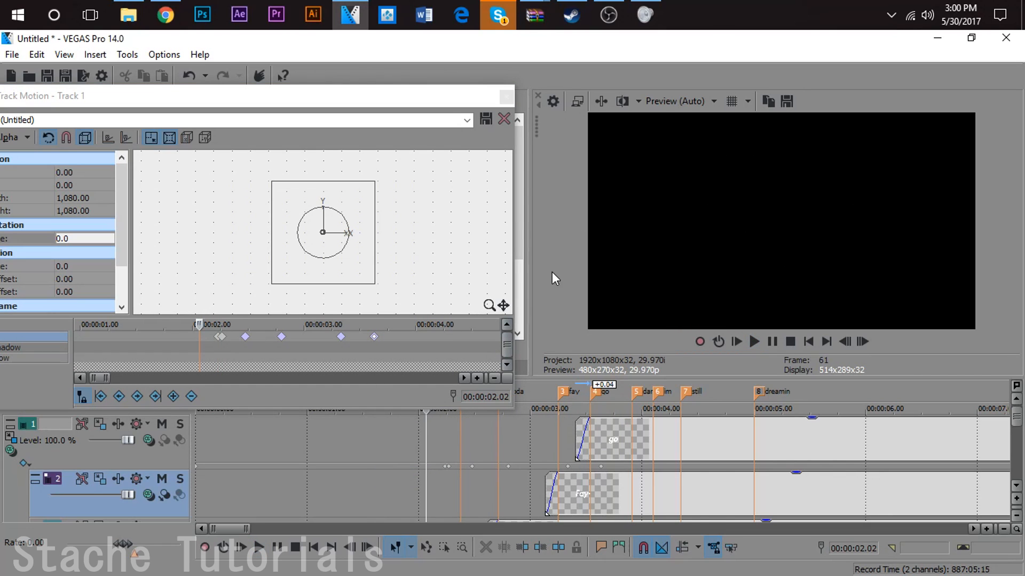
- Review the interpolation choices and compare the text's pose at the 00:00:02.14, 00:00:02.24 and 00:00:03.19 keyframes
right_click(282, 337)
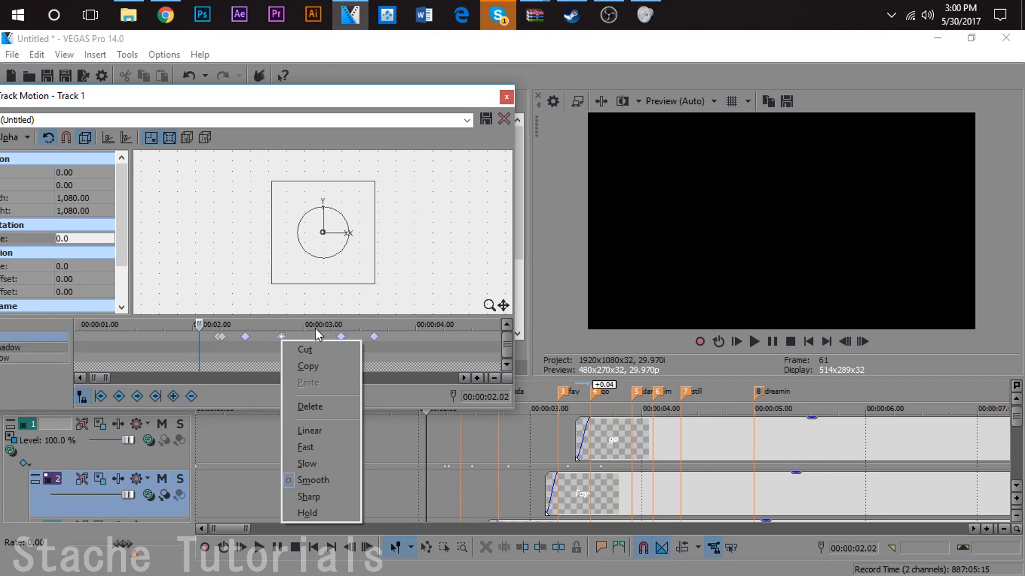
left_click(246, 338)
left_click(280, 338)
left_click(246, 338)
left_click(281, 337)
left_click(374, 337)
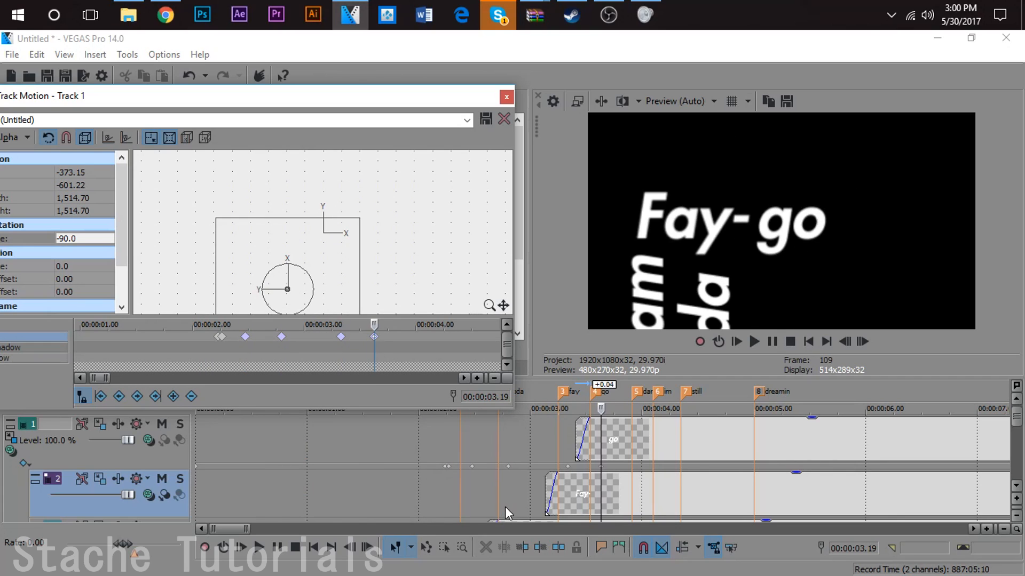
- Switch the parent motion keyframes at 00:00:02.14, 00:00:02.24, 00:00:03.10 and 00:00:03.19 back to Fast interpolation
right_click(245, 337)
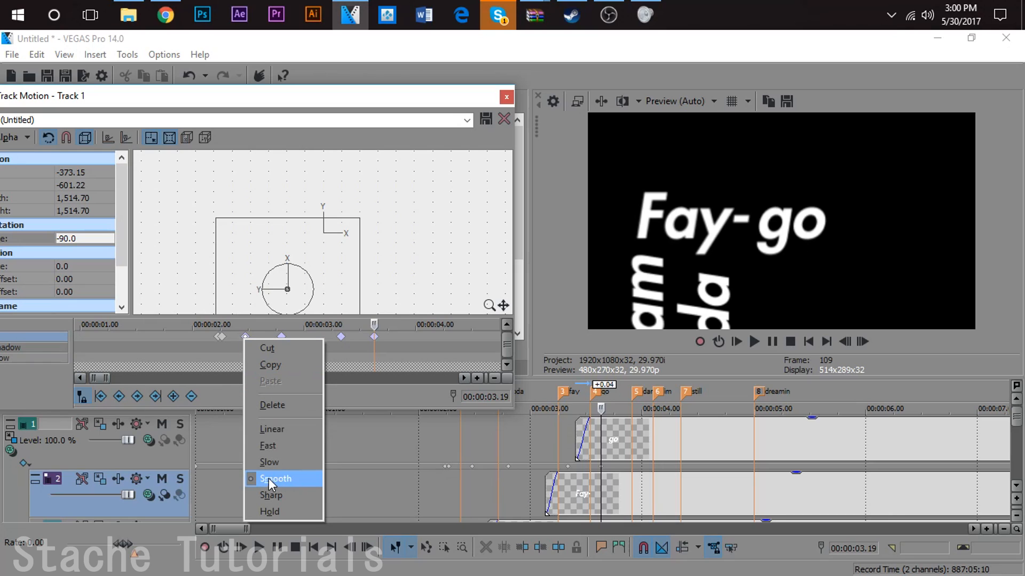
left_click(273, 451)
right_click(282, 337)
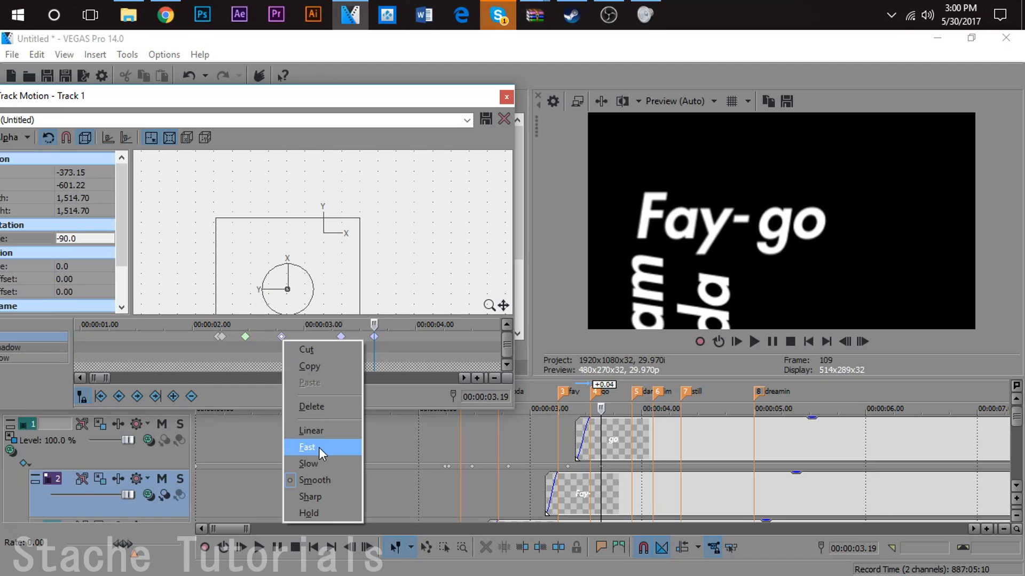
left_click(319, 450)
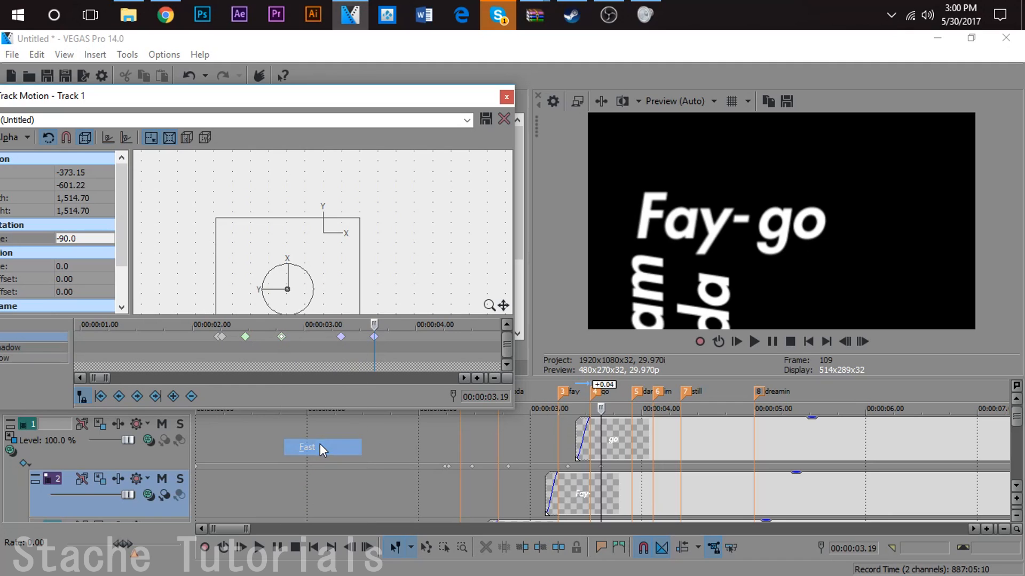
right_click(341, 337)
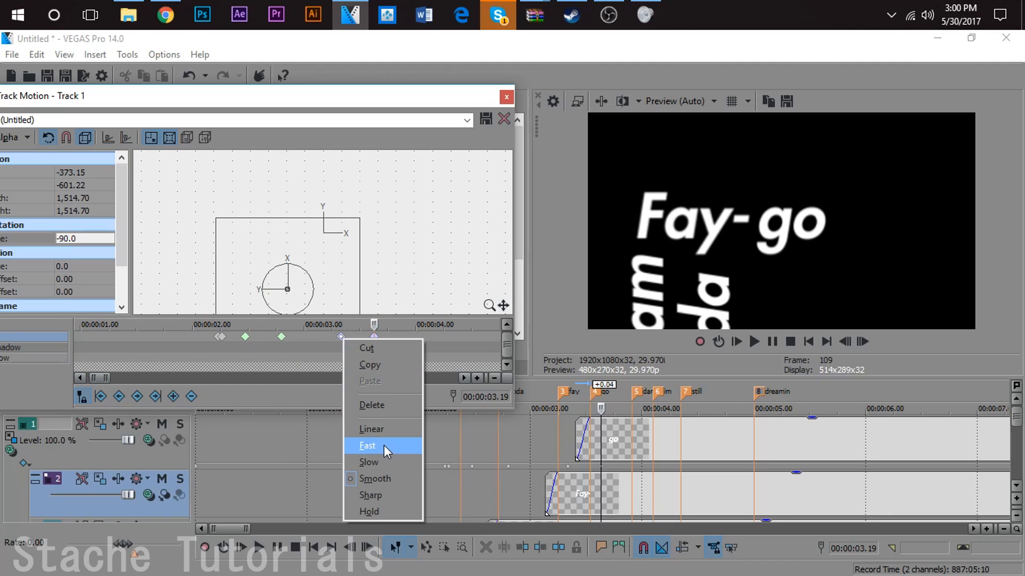
left_click(379, 450)
right_click(374, 342)
left_click(396, 447)
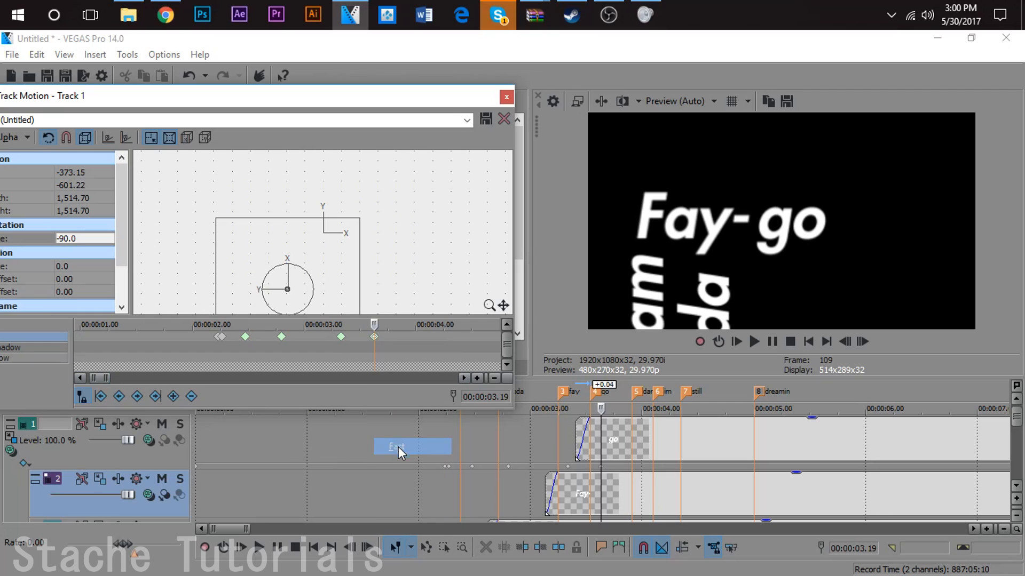
- Play the animation from 00:00:02.00 to review the restored Fast easing
left_click(424, 481)
key("space")
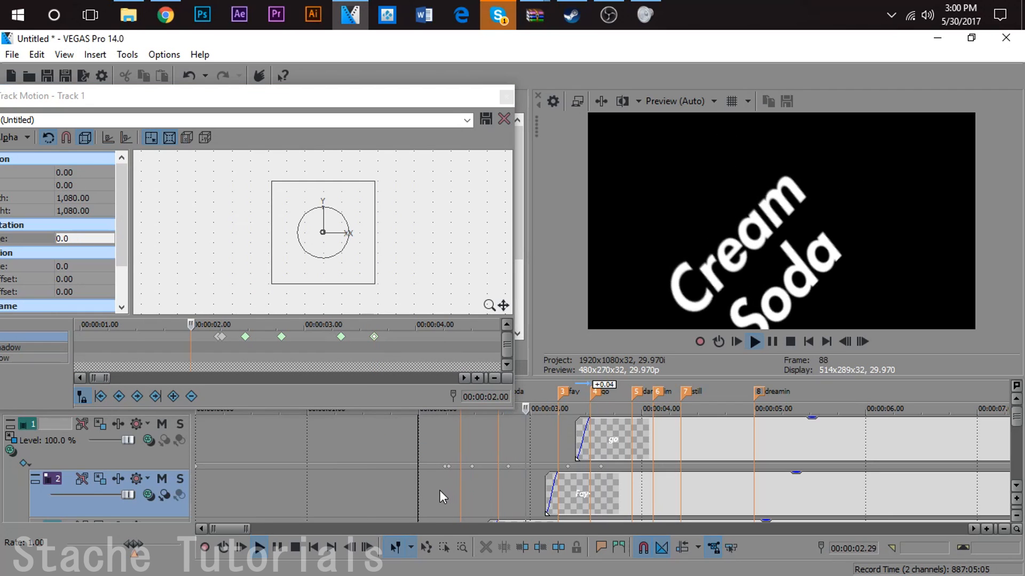
key("space")
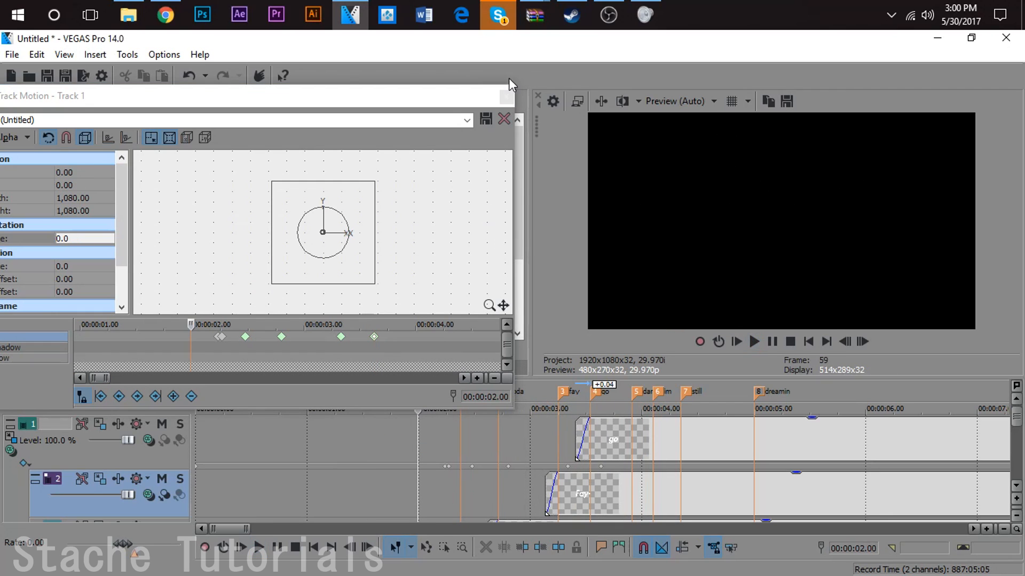
- Close the Track Motion window and insert a new video track above the go text track
left_click(507, 98)
scroll(521, 488, "down", 5)
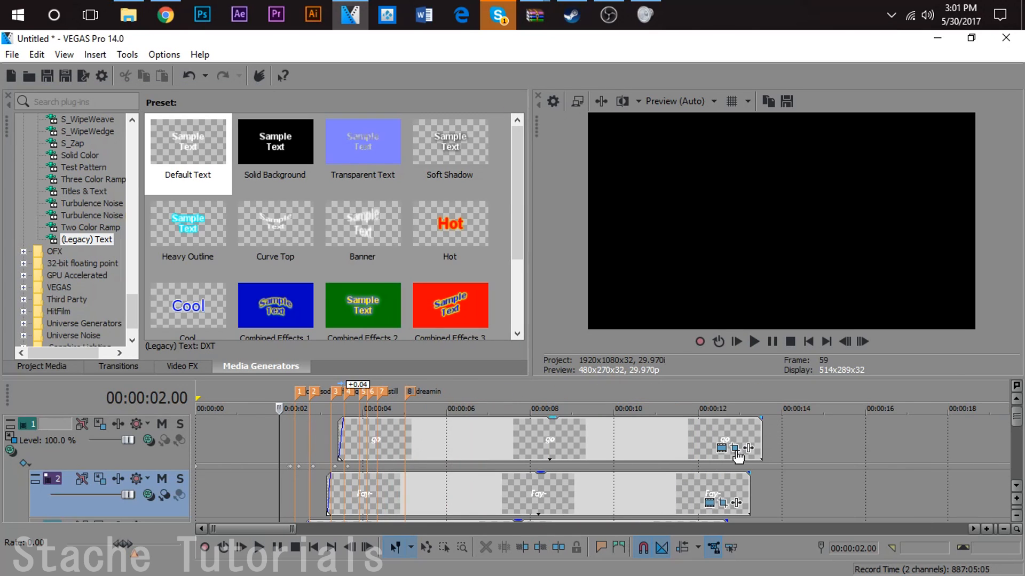
left_click(294, 437)
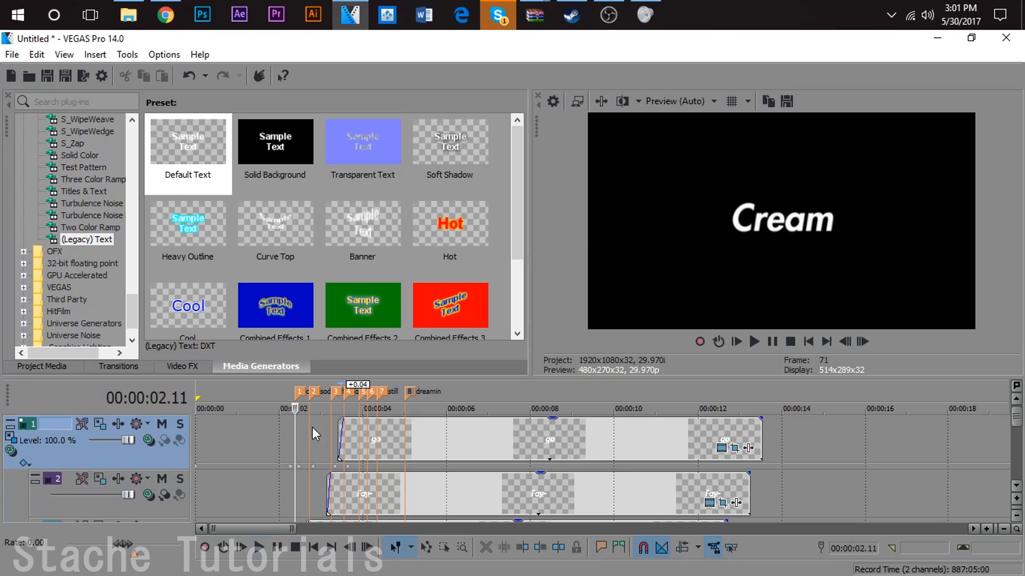
right_click(789, 437)
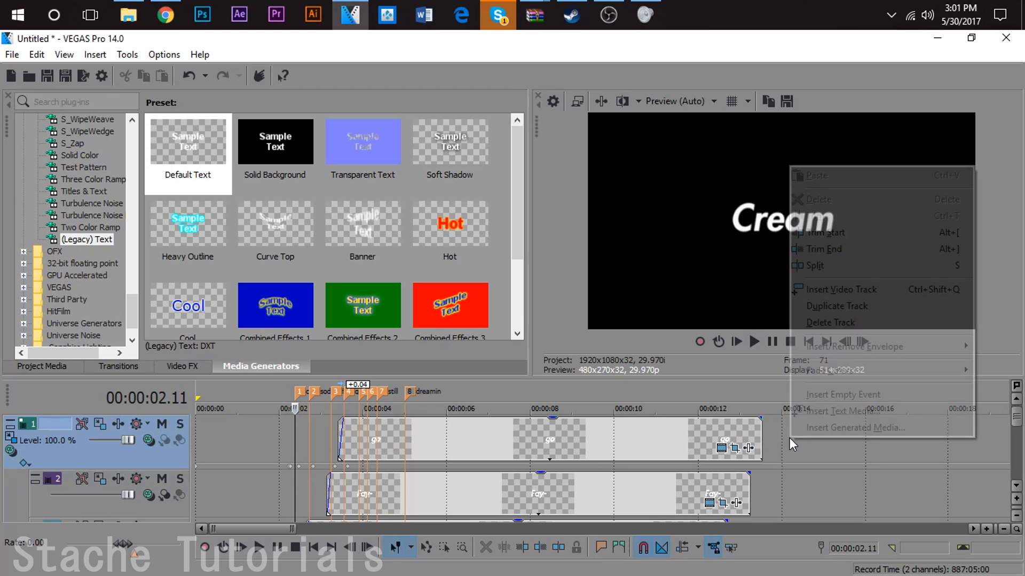
left_click(840, 292)
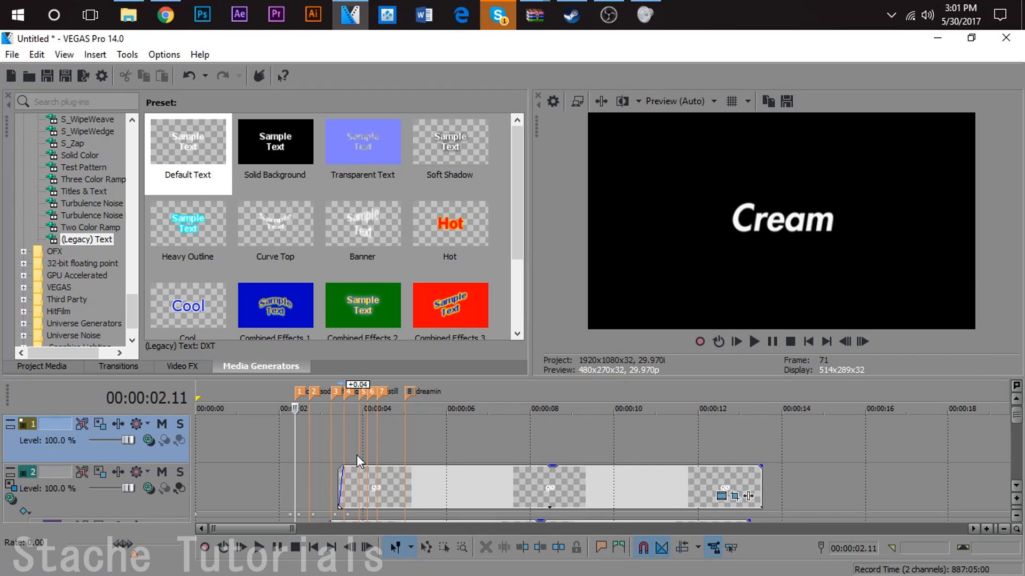
- Duplicate the go text event onto the empty track above it, creating a new copy of the source media
left_click(379, 488)
left_click_drag(389, 484, 408, 449)
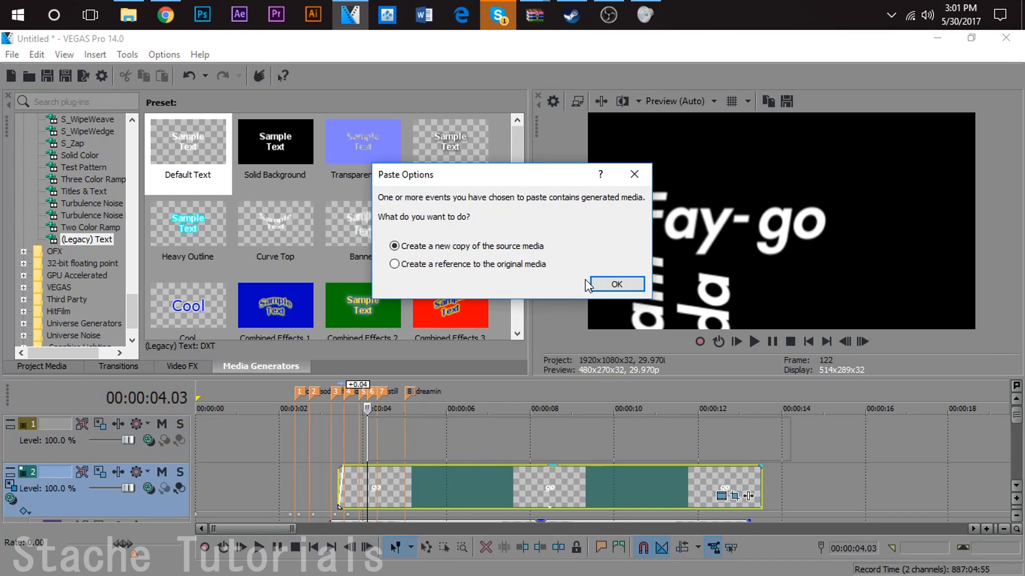
left_click(616, 284)
scroll(480, 427, "up", 2)
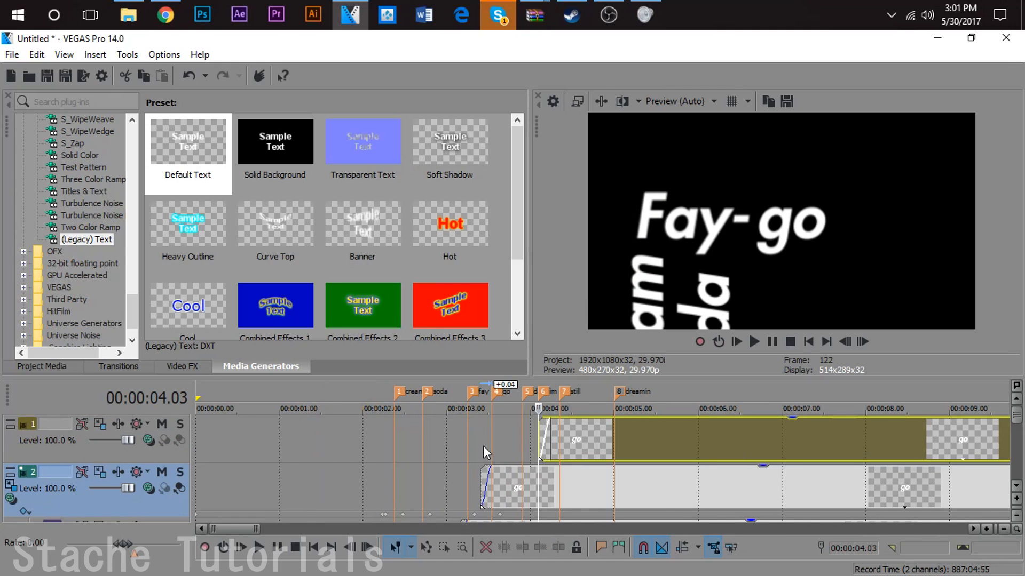
- Move the copied text event earlier so its fade-in ends at the damn marker at 00:00:03.27
left_click(483, 446)
scroll(491, 443, "up", 3)
left_click(712, 433)
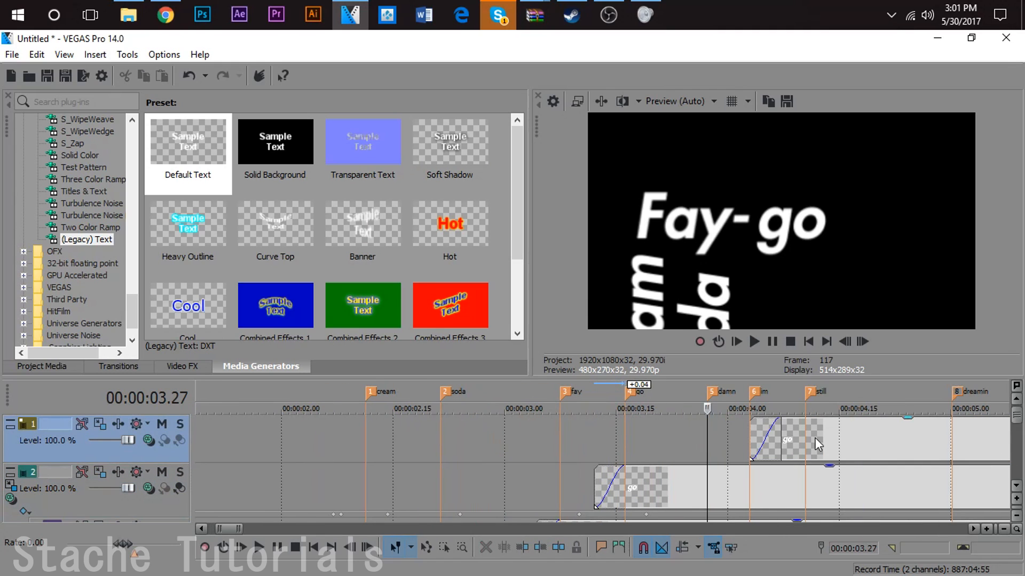
scroll(818, 437, "up", 2)
left_click_drag(822, 440, 675, 447)
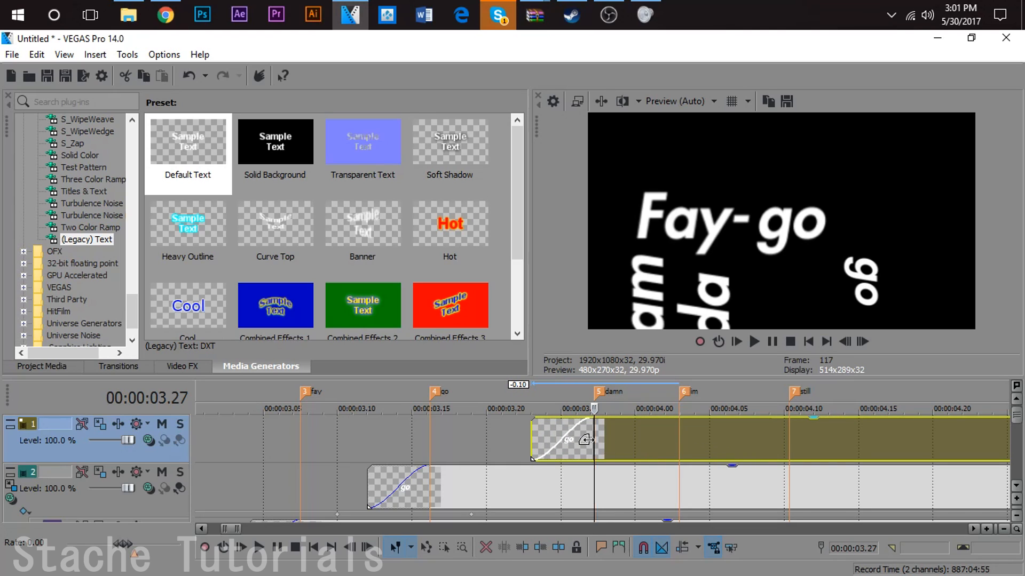
scroll(609, 442, "up", 3)
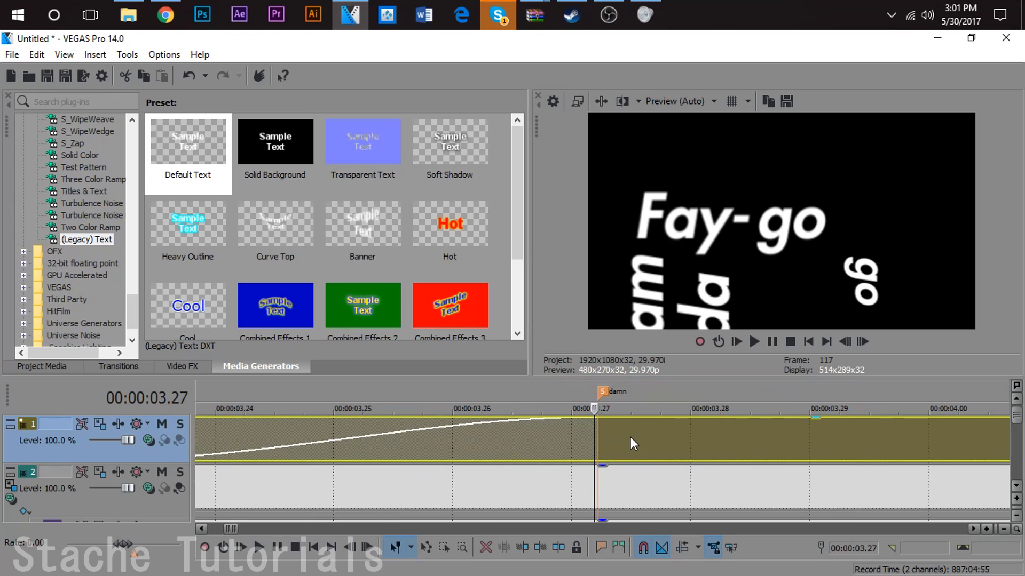
- Replace the copied event's generated text with "Damn" and close the media generator
scroll(492, 461, "down", 3)
scroll(352, 440, "down", 3)
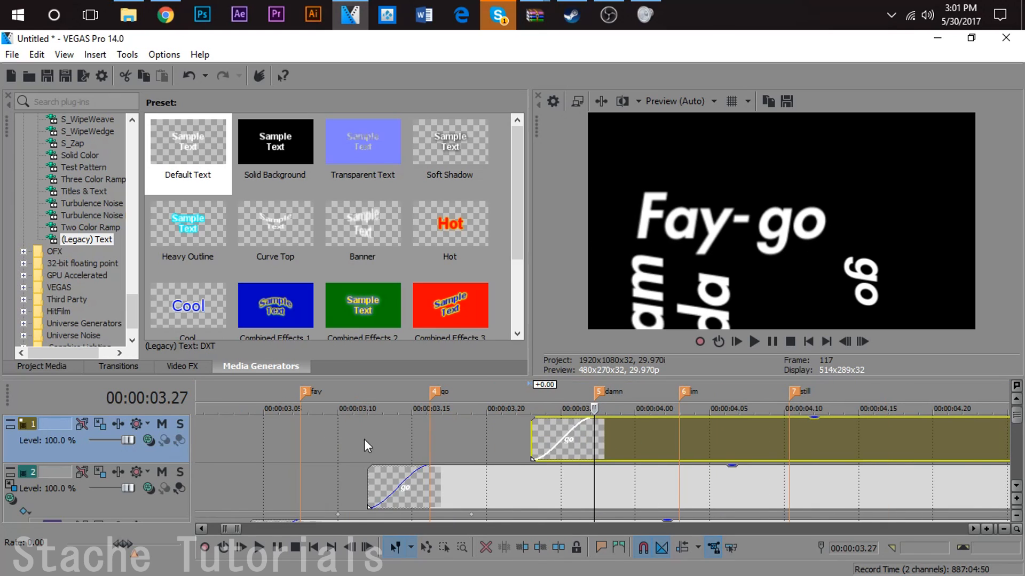
scroll(632, 447, "down", 3)
scroll(668, 443, "down", 3)
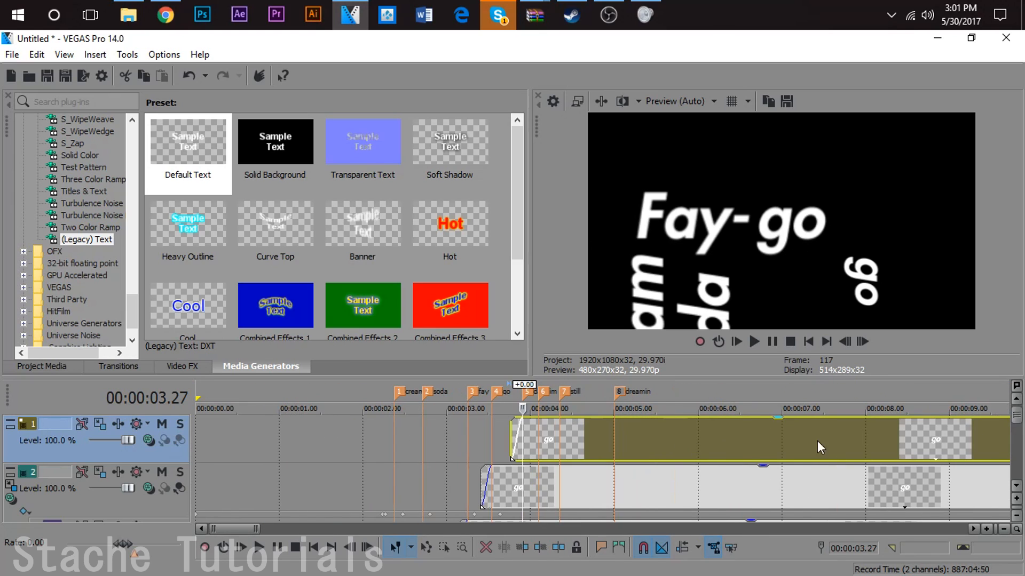
scroll(782, 443, "down", 3)
left_click(550, 443)
key("ctrl+a")
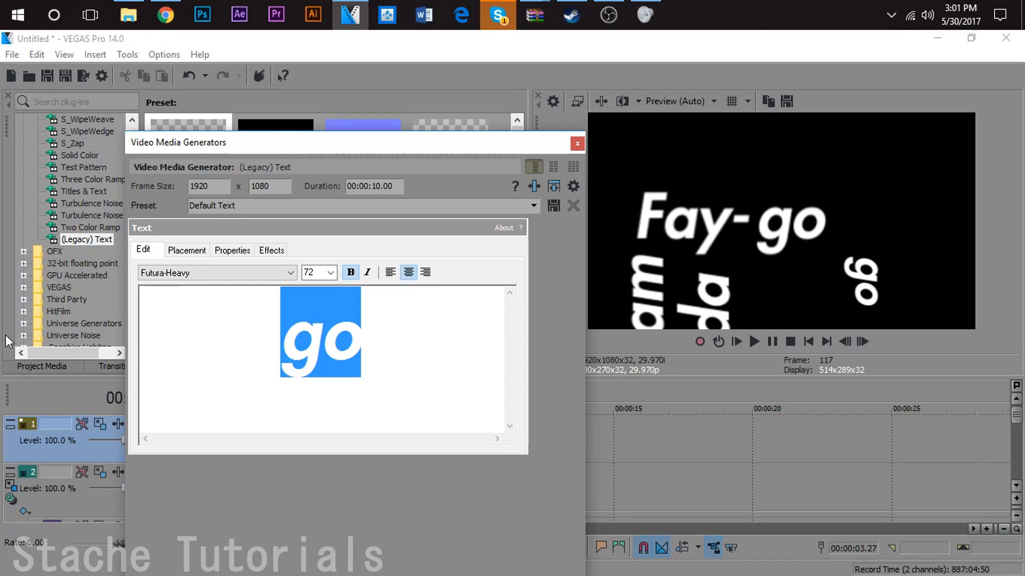
type("Damn")
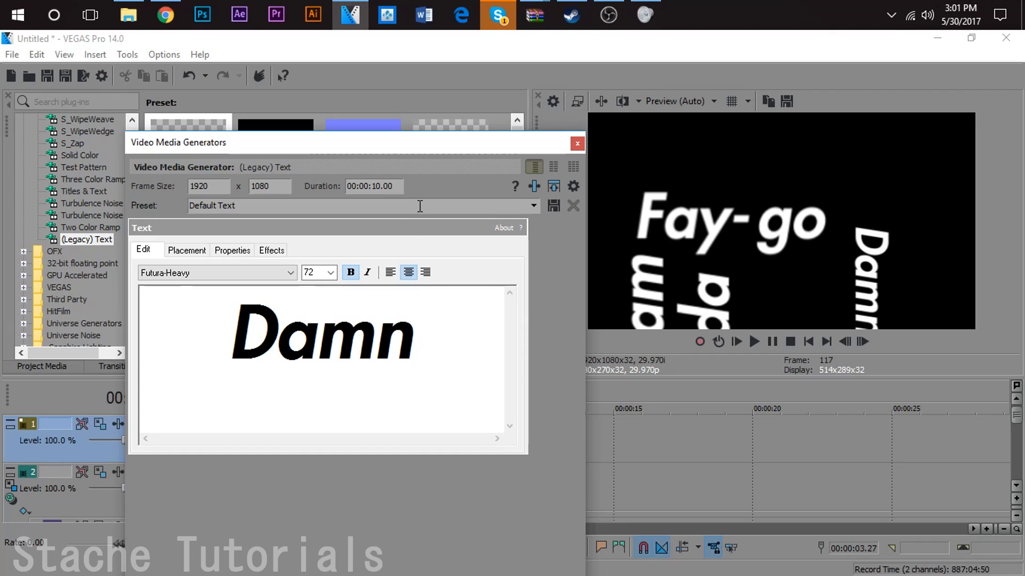
left_click(579, 143)
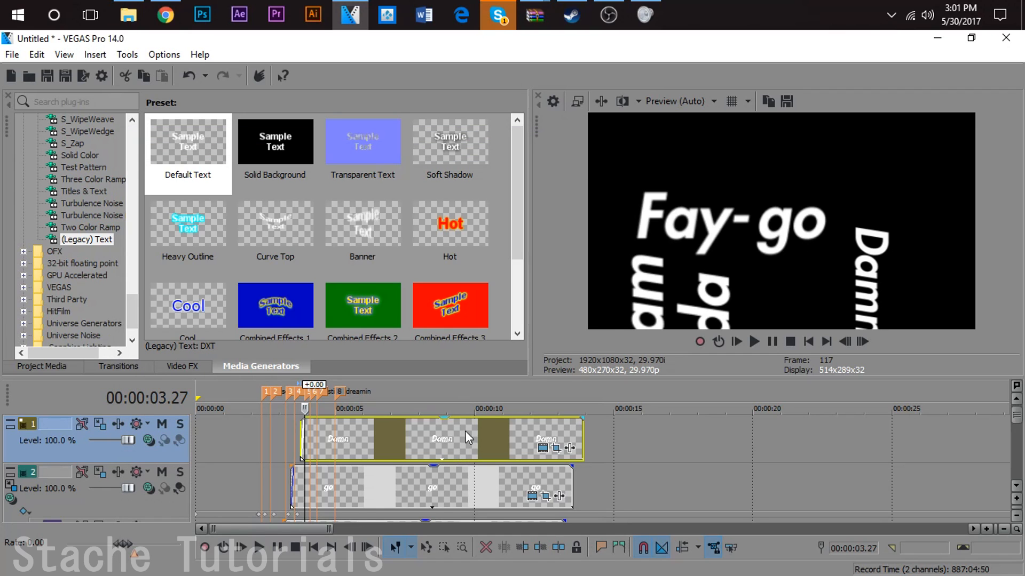
- Apply the (Default) pan/crop preset to the Damn event at its 00:00:00.28 keyframe and close the window
left_click(555, 447)
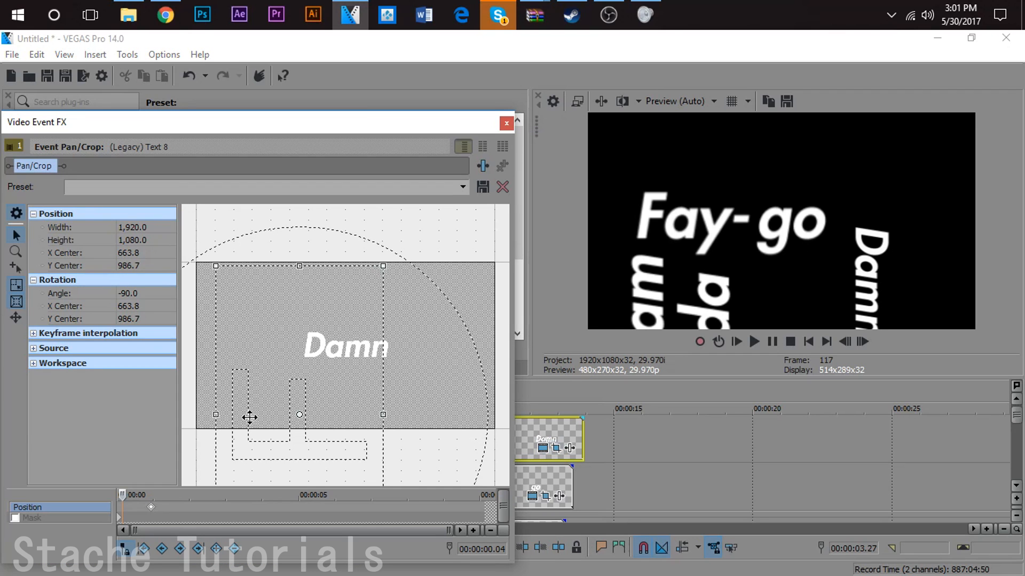
left_click(151, 507)
left_click(467, 184)
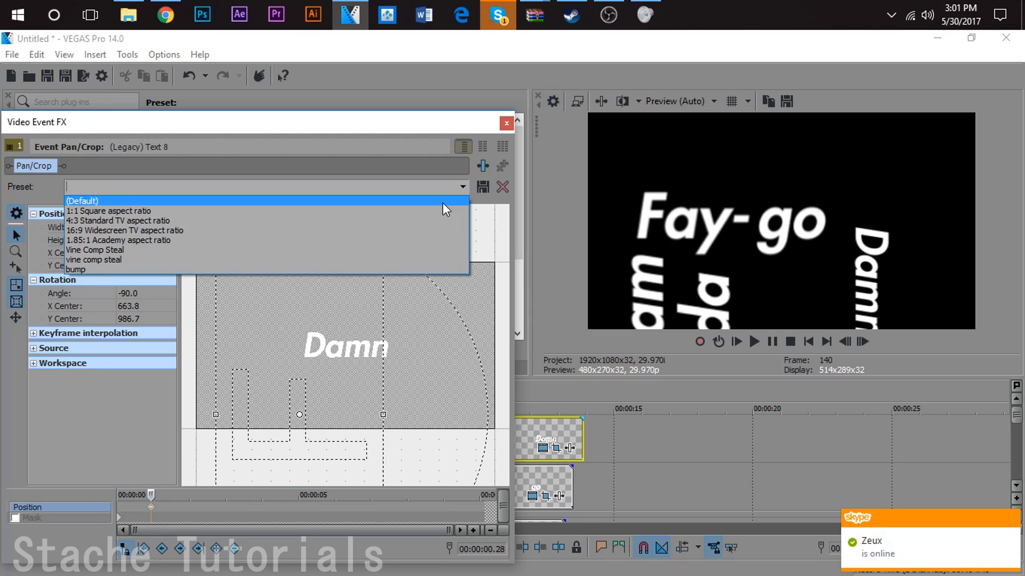
left_click(442, 203)
left_click(506, 123)
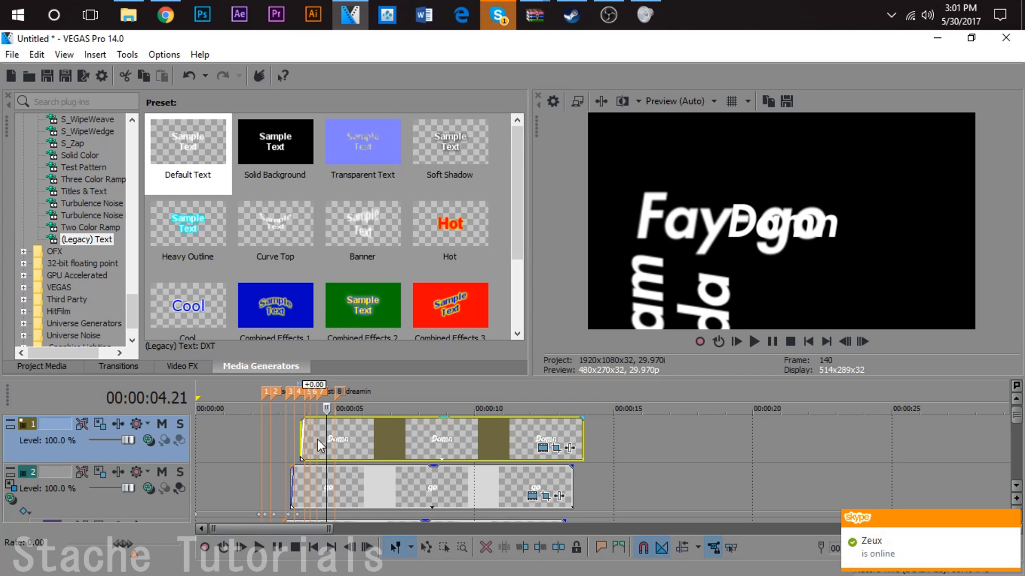
- Examine the preview around the Damn event's fade-in up to 00:00:03.27 and look over the text tracks below it
left_click(302, 440)
scroll(334, 439, "up", 5)
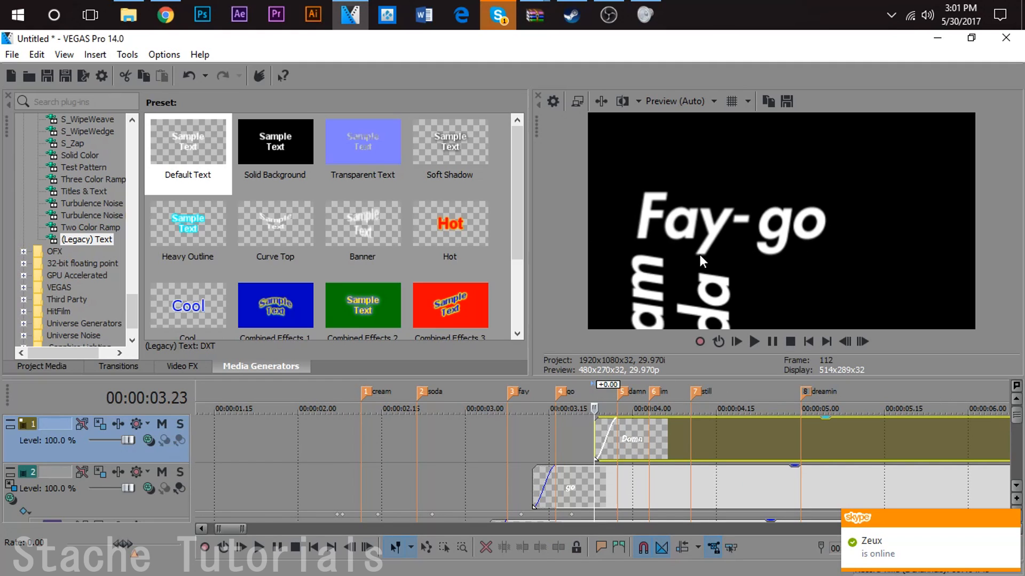
left_click(1016, 486)
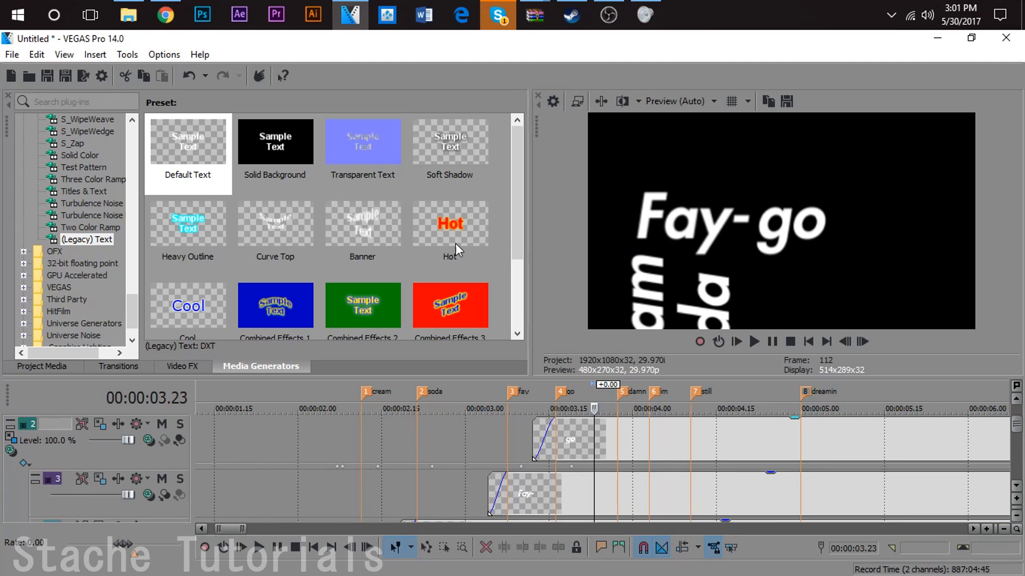
left_click(1016, 399)
scroll(687, 484, "down", 1)
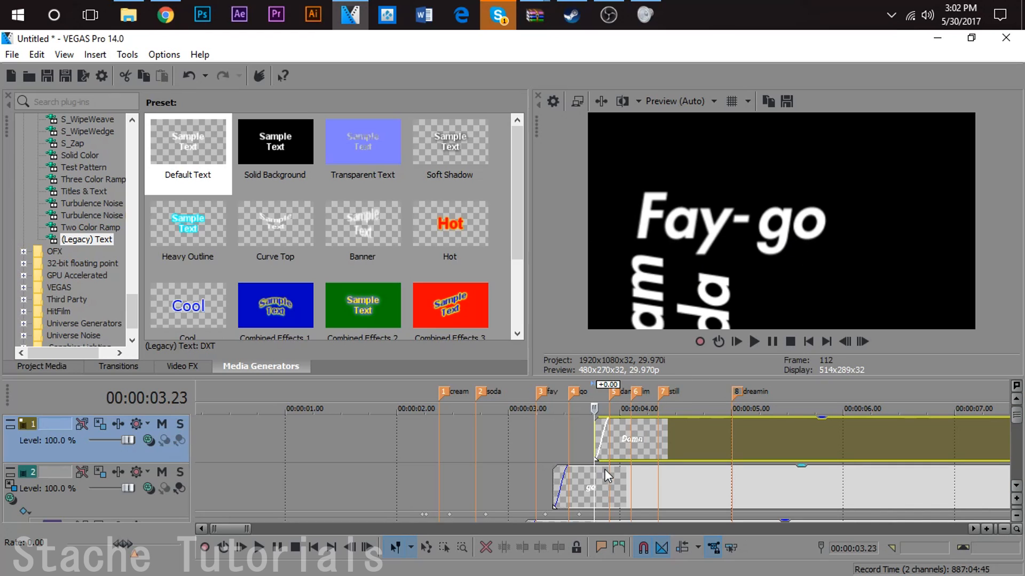
left_click(581, 437)
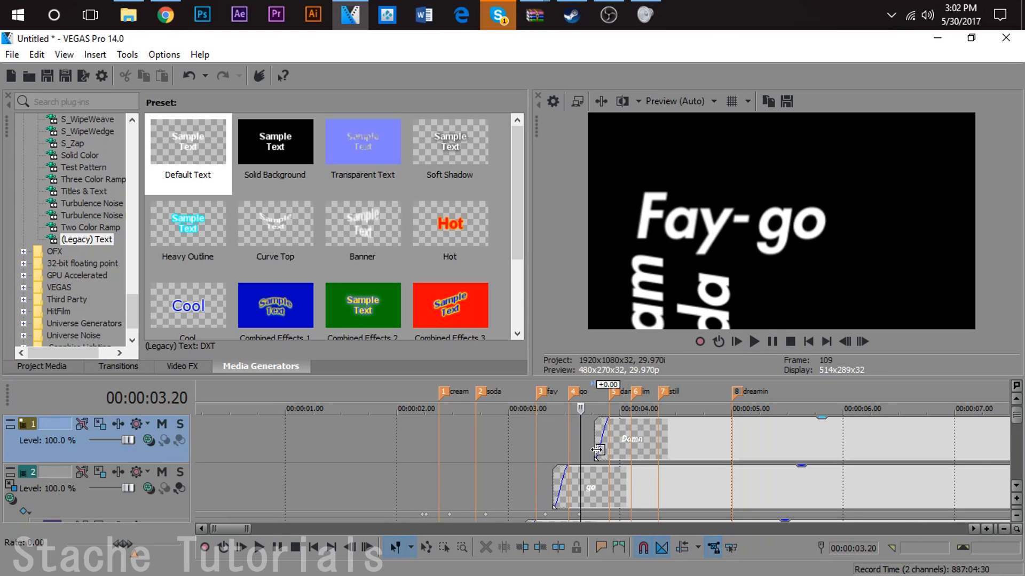
left_click(608, 438)
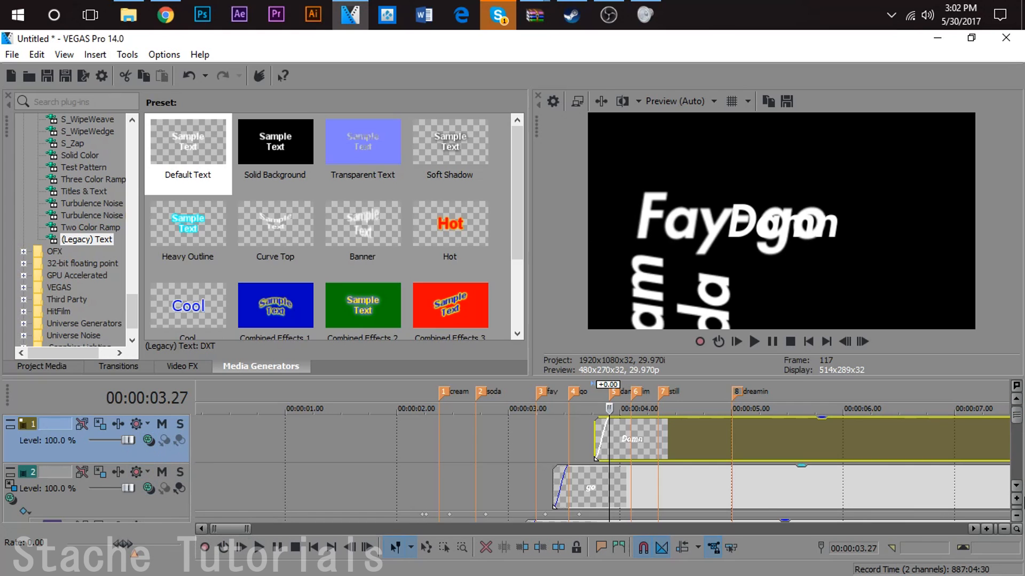
left_click_drag(1017, 415, 1017, 434)
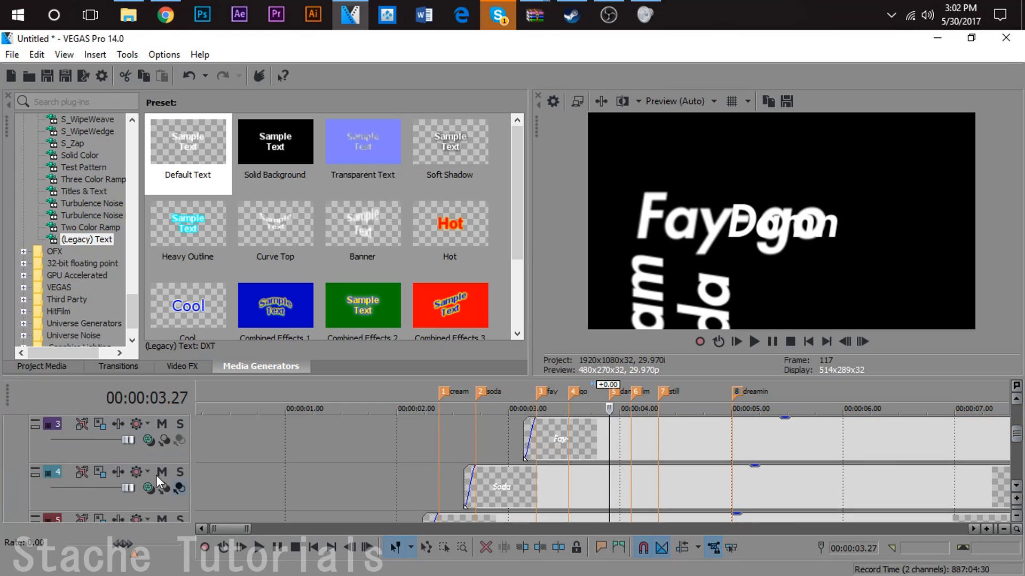
left_click(1017, 400)
left_click(1017, 400)
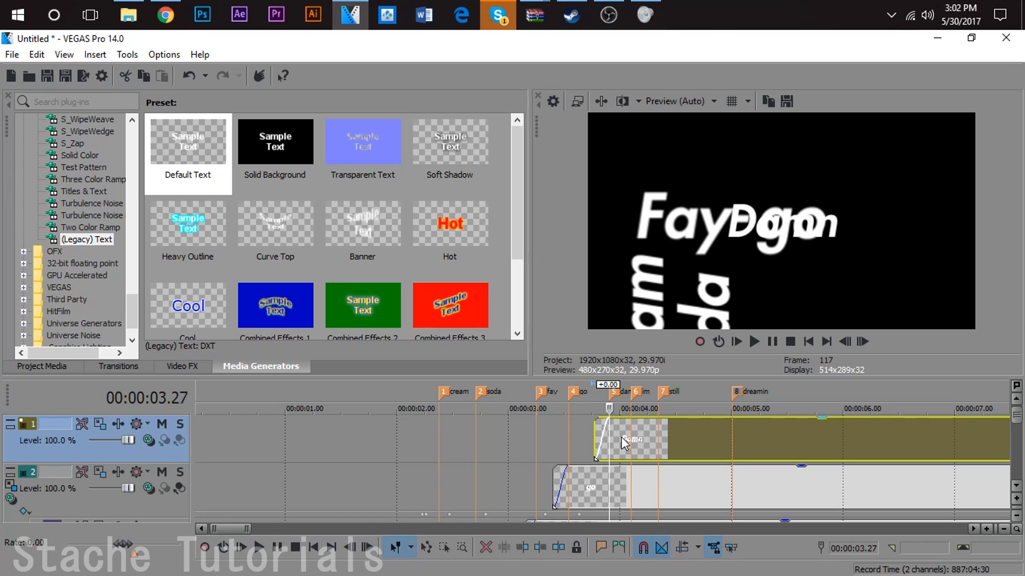
- Insert a new video track above the Damn text track and select the Damn event
right_click(578, 435)
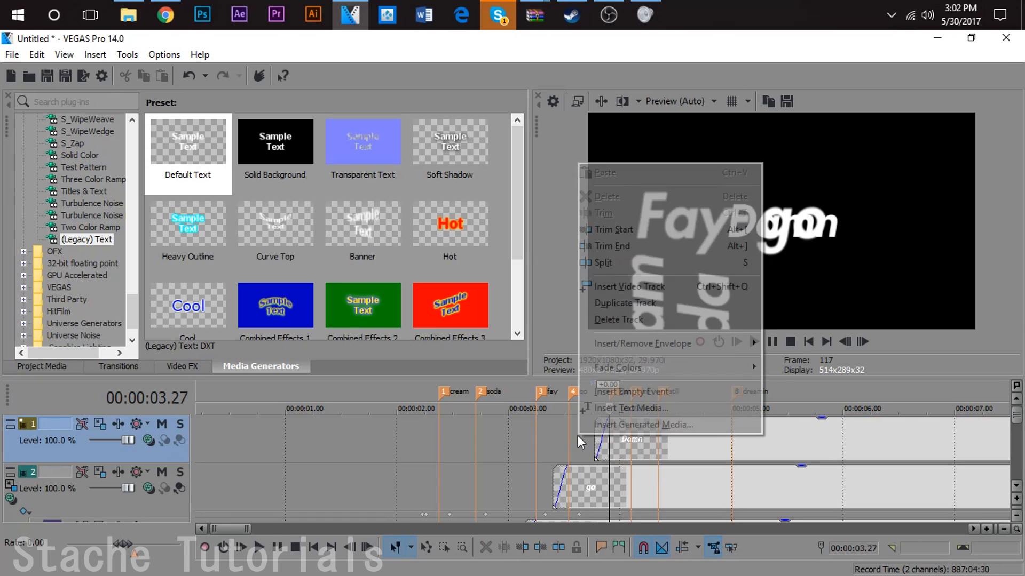
left_click(620, 287)
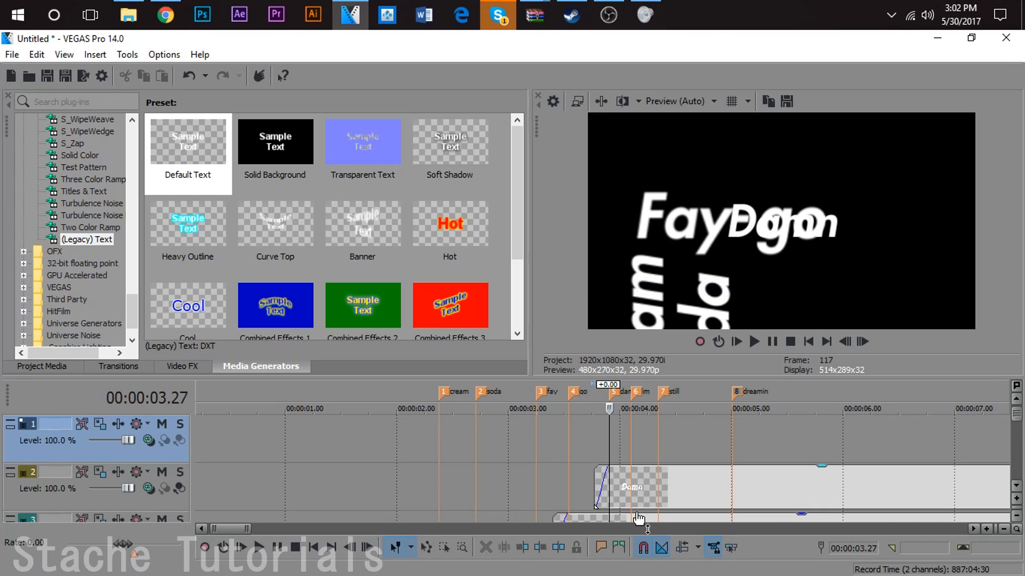
left_click(606, 488)
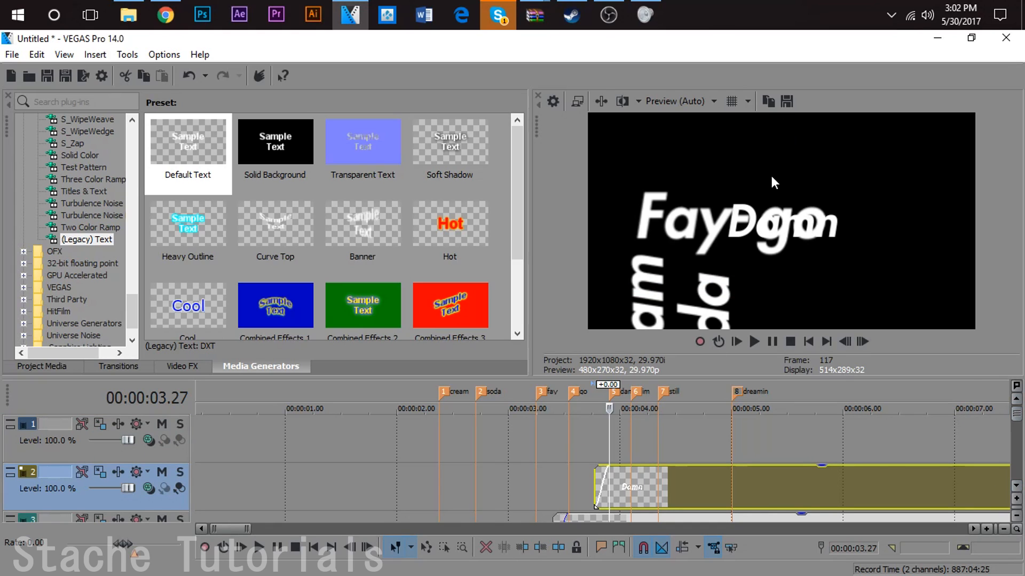
- Mute the parent track holding the "go" text so the earlier words are hidden
left_click(1016, 486)
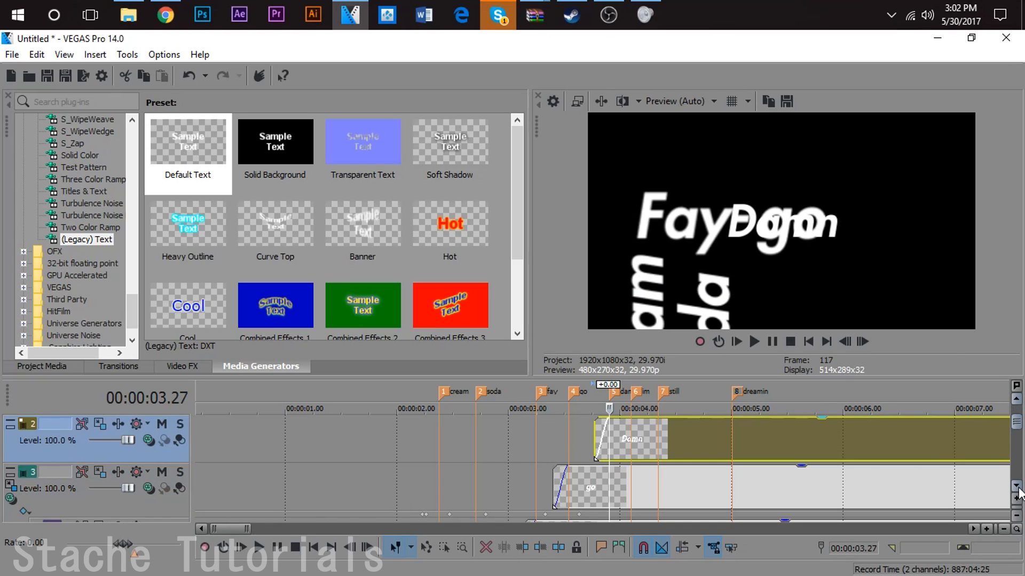
left_click(162, 472)
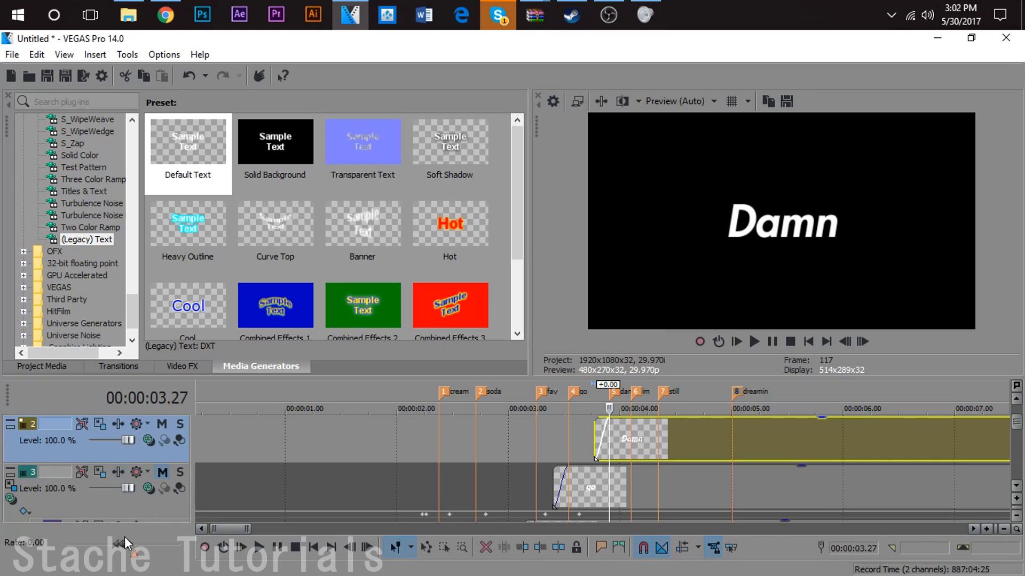
left_click(1016, 486)
left_click(1016, 486)
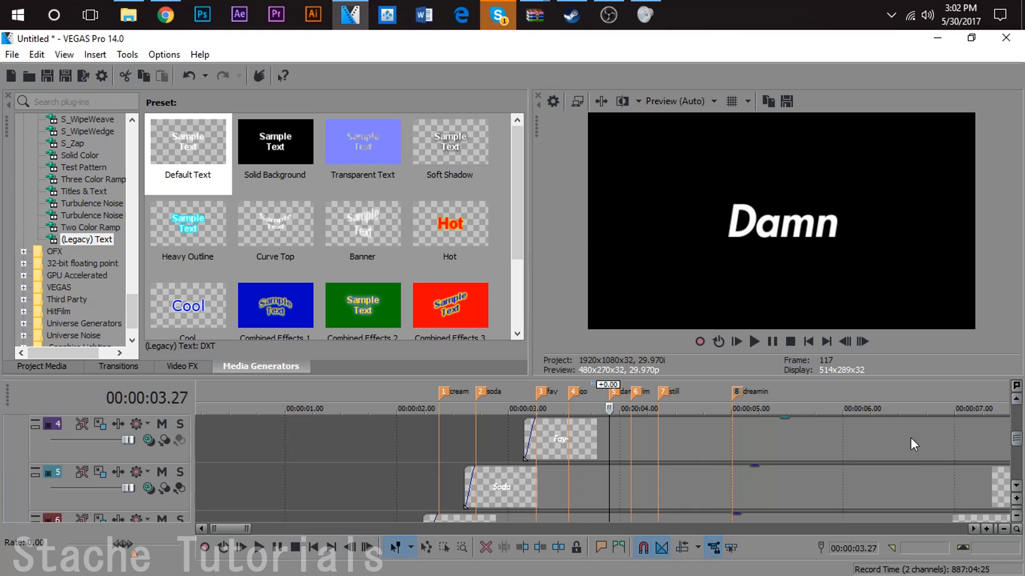
left_click(1016, 400)
left_click(1016, 400)
left_click(1016, 400)
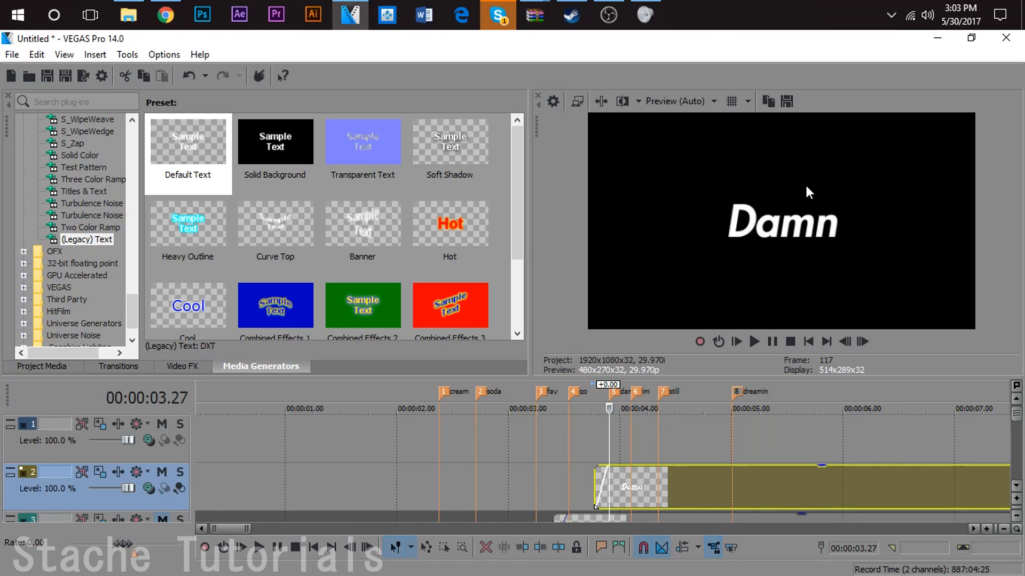
left_click(1016, 486)
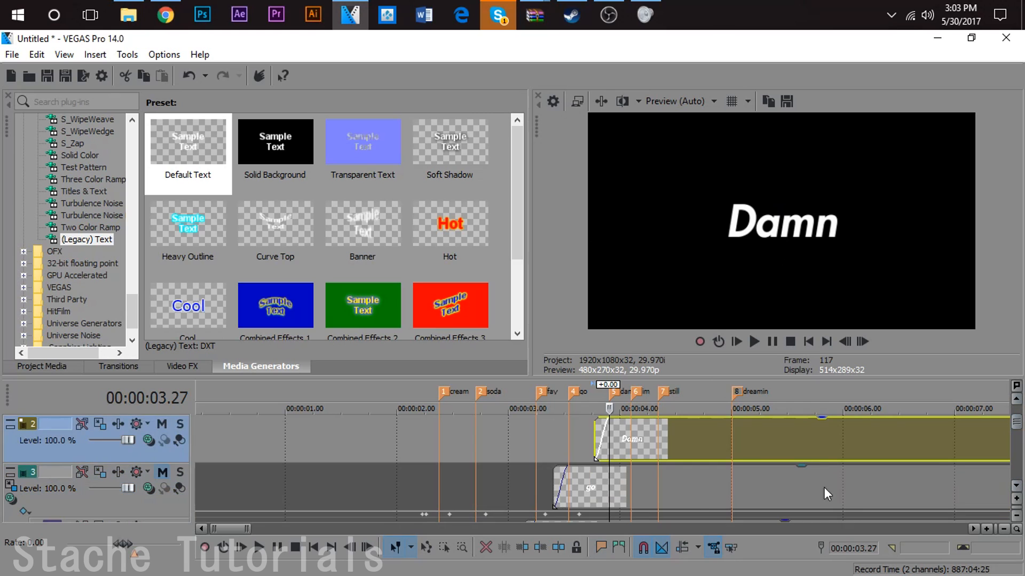
- Raise the "Damn" text in the picture by setting its event pan/crop Y Center to 821.6
scroll(724, 487, "down", 3)
left_click(944, 448)
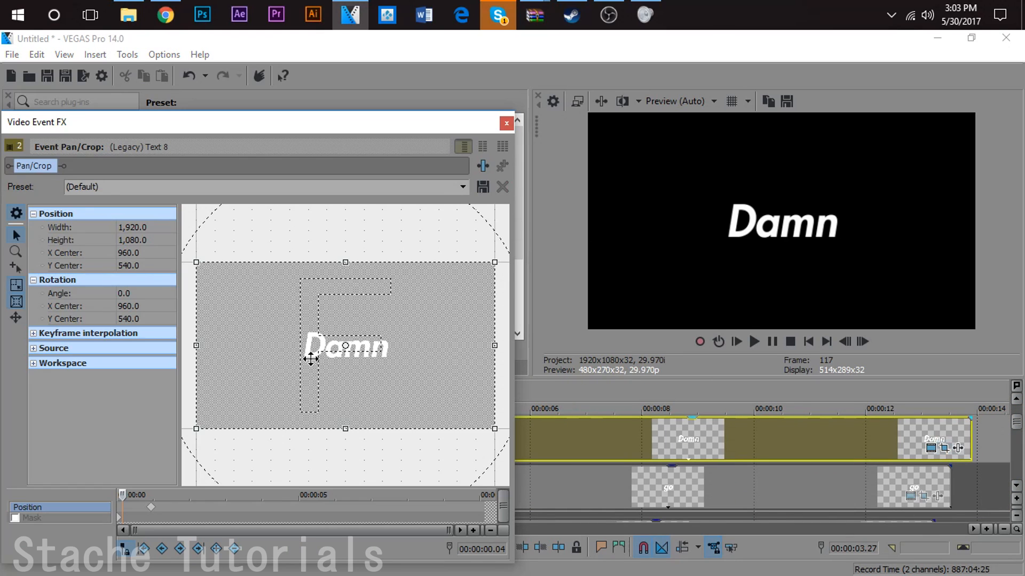
key("Down")
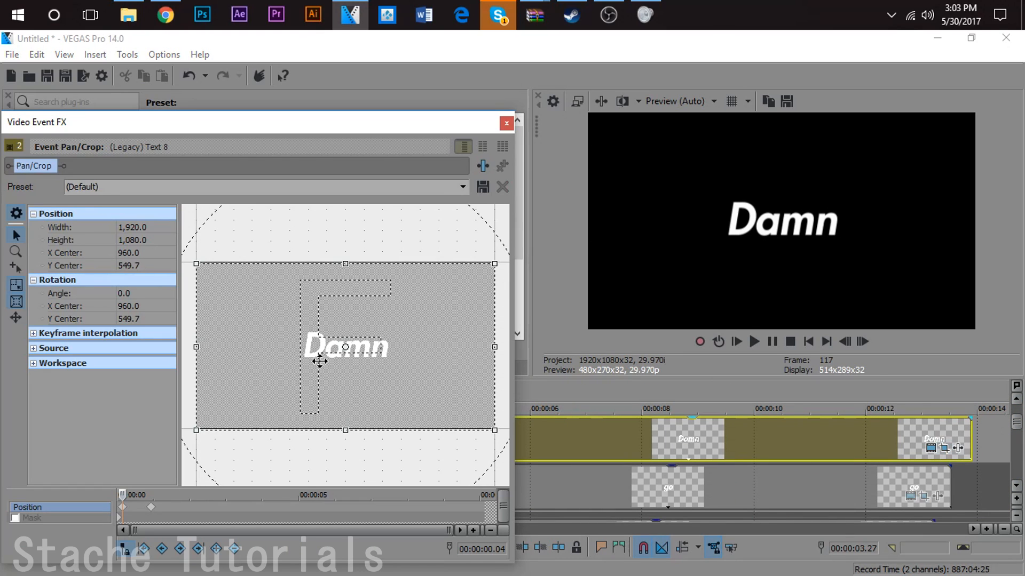
key("Up")
key("Up")
key("Down")
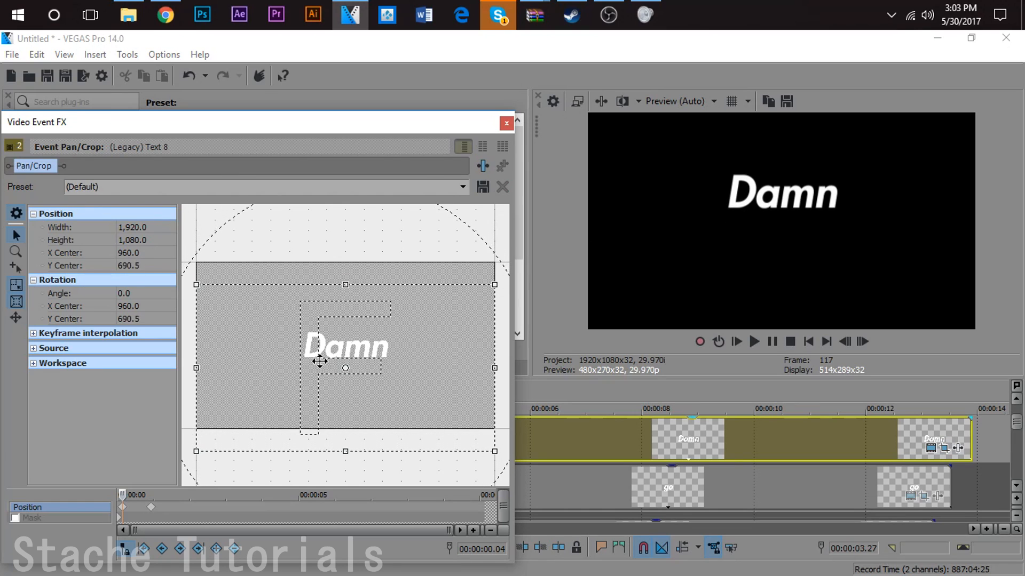
key("Down")
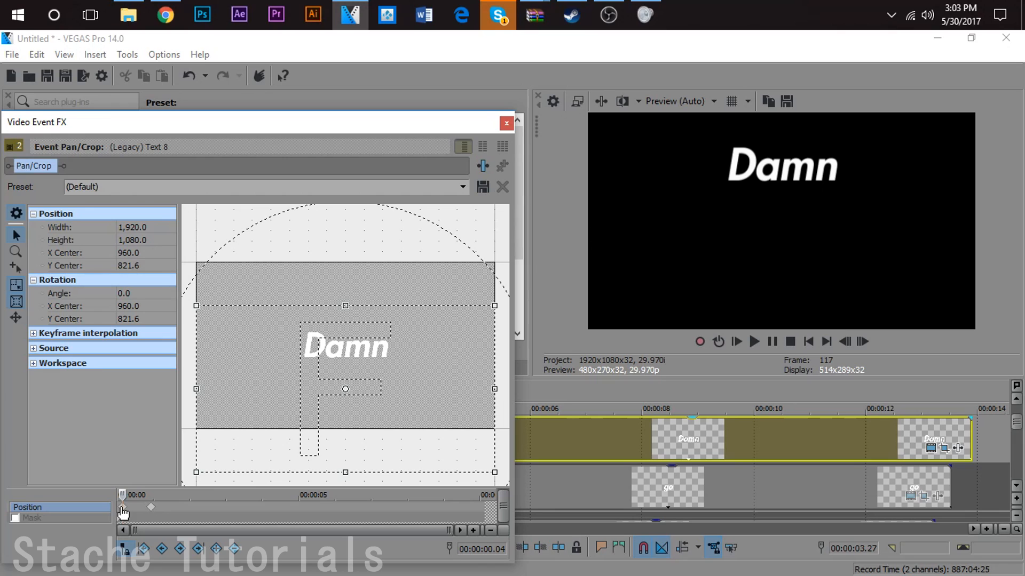
- Remove the second position keyframe from the "Damn" event's pan/crop
left_click(151, 507)
left_click(506, 124)
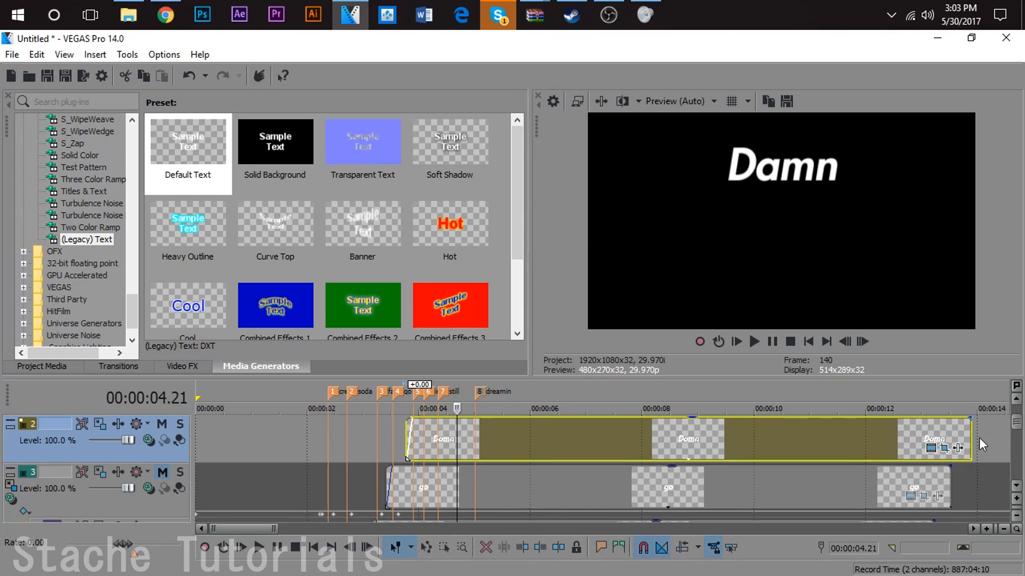
left_click(945, 449)
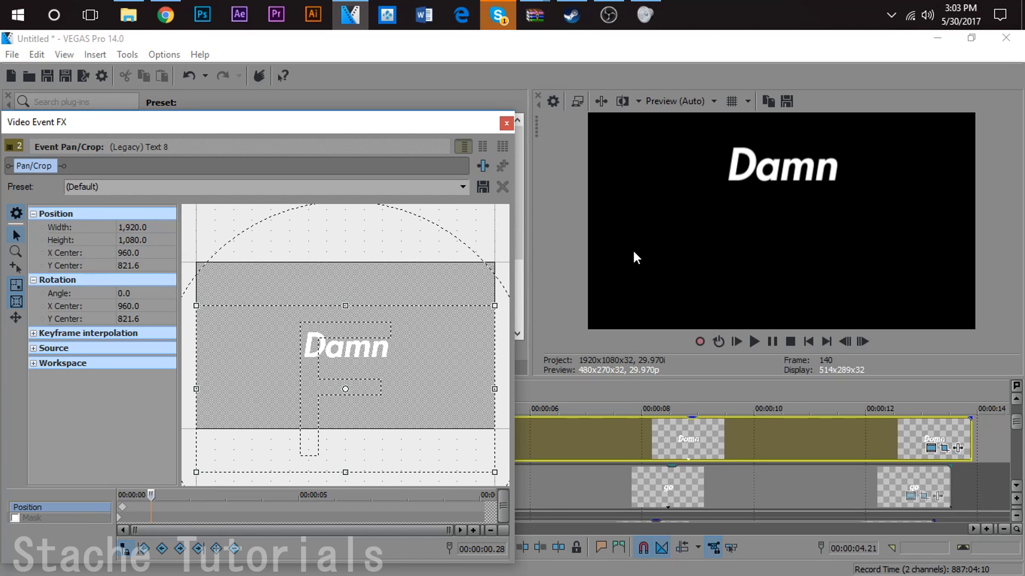
left_click(506, 123)
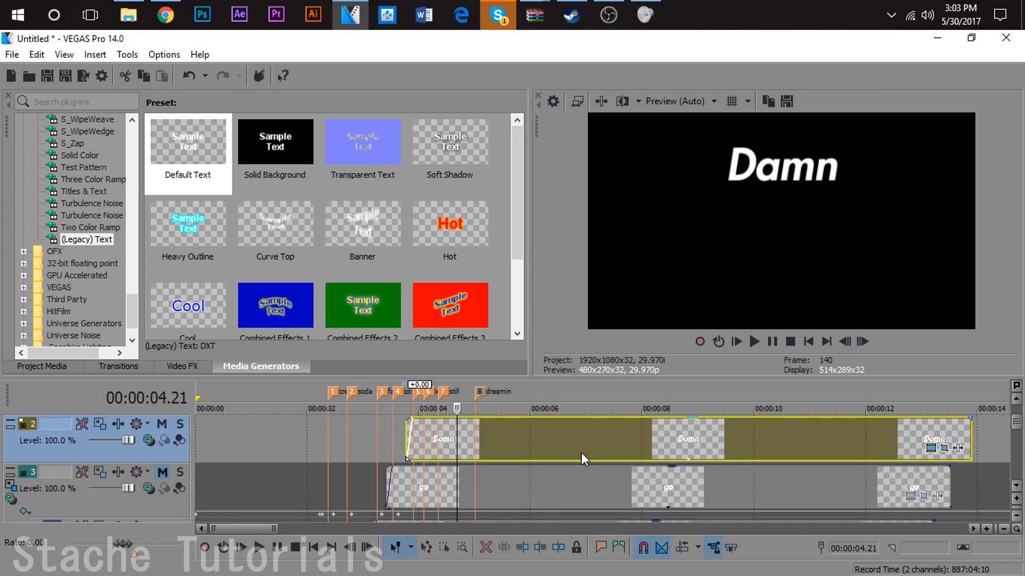
- Insert a video track above "Damn" and paste the "Damn" event onto it as a new copy of the source media
right_click(369, 431)
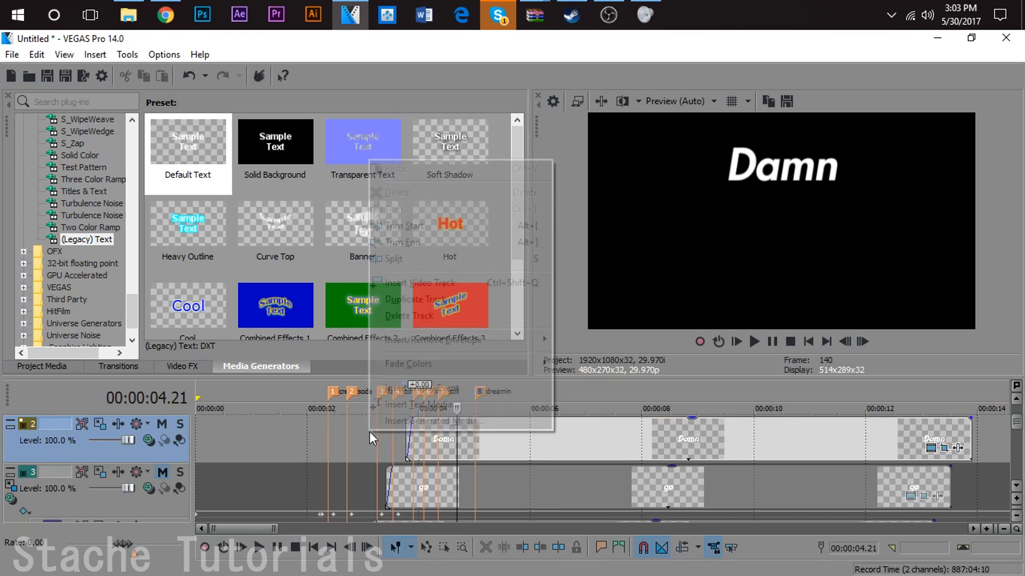
left_click(459, 283)
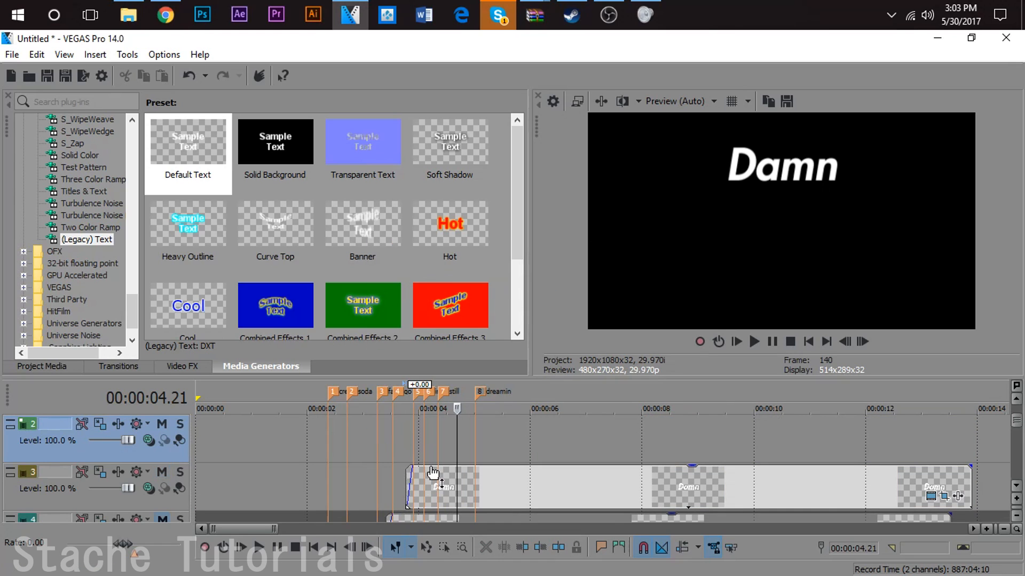
left_click(482, 483)
key("ctrl+c")
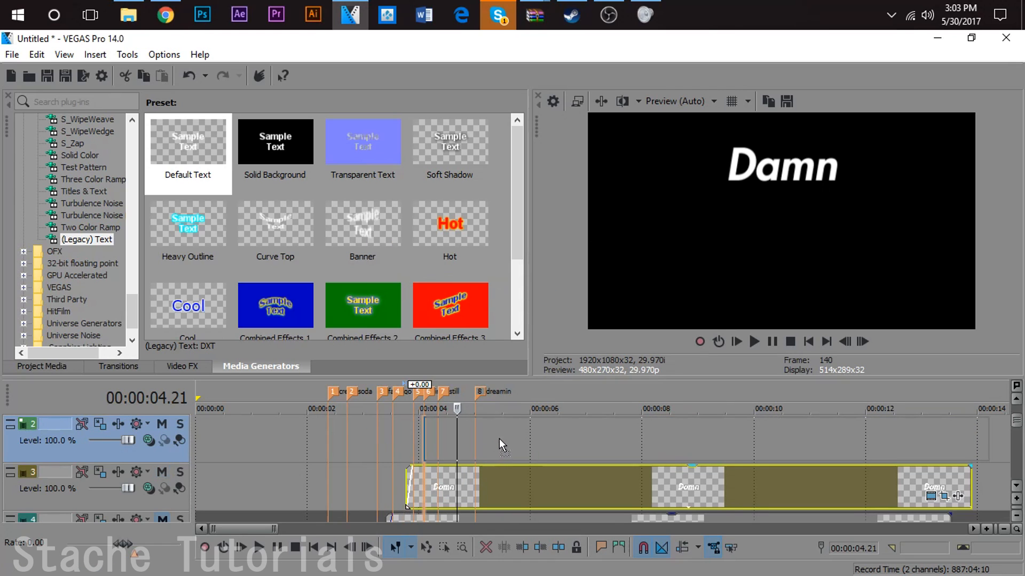
key("ctrl+v")
left_click(614, 284)
- Shift the copied "Damn" event earlier so its fade-in ends at the "im" marker
scroll(417, 443, "up", 2)
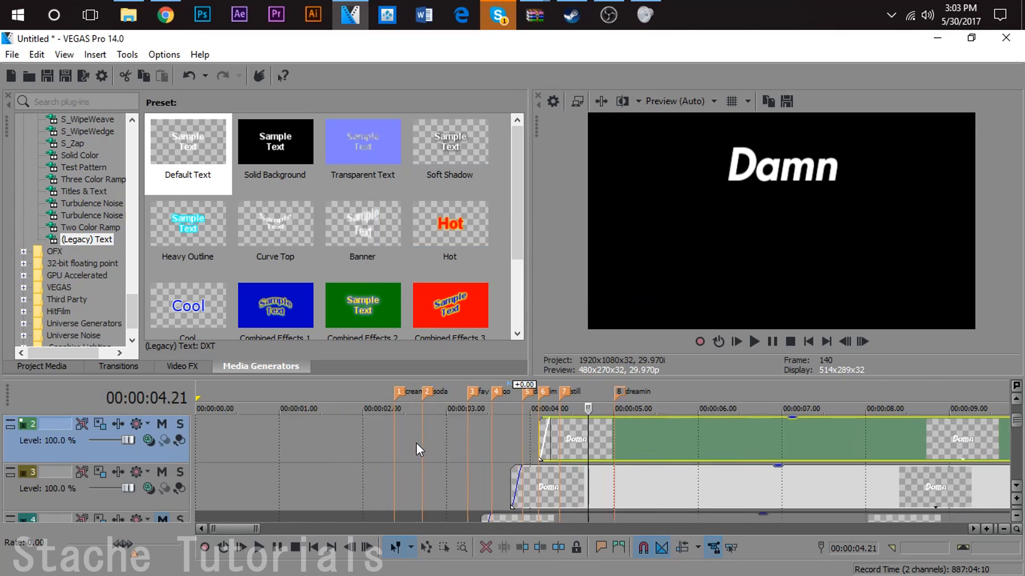
left_click(517, 435)
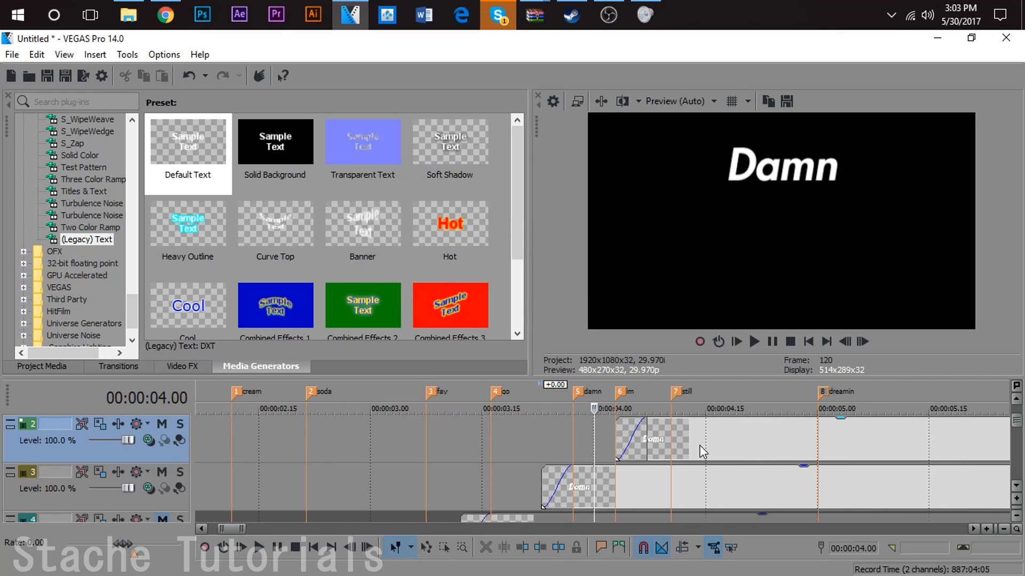
scroll(661, 441, "up", 2)
left_click(661, 441)
left_click_drag(734, 441, 668, 446)
scroll(635, 439, "down", 6)
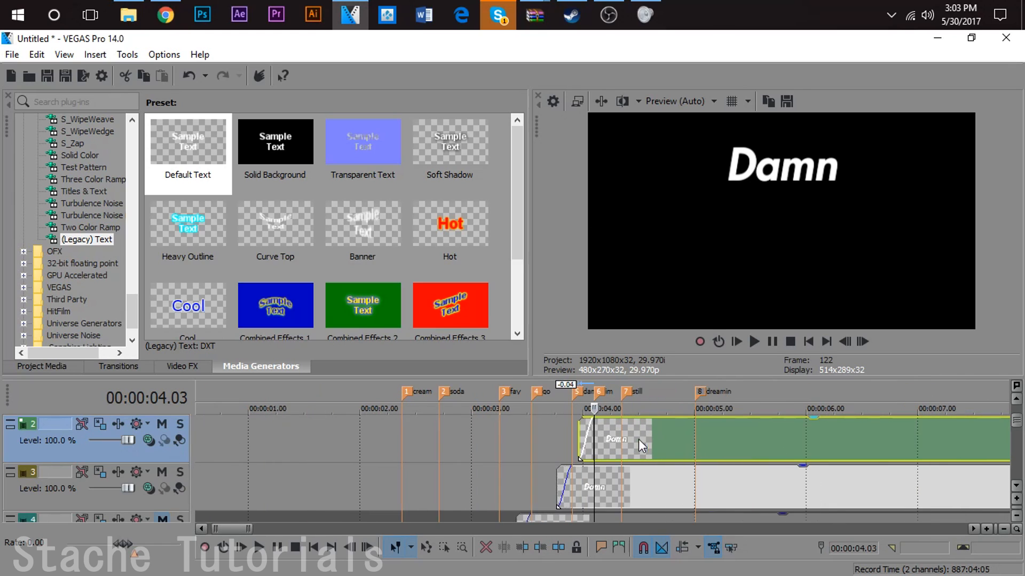
- Replace the copied event's generated text with "Im"
left_click(561, 448)
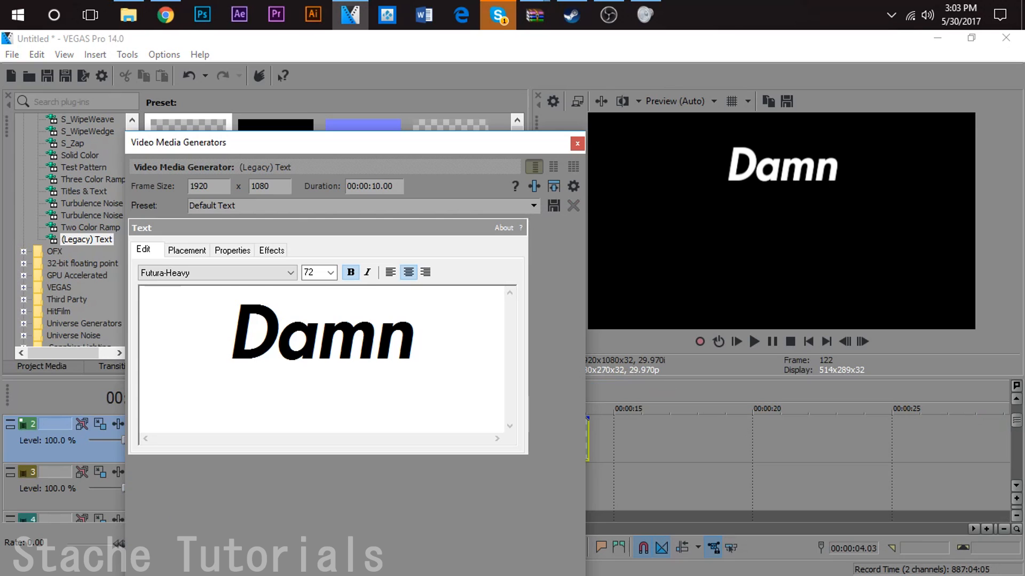
left_click(428, 336)
key("ctrl+a")
type("Im")
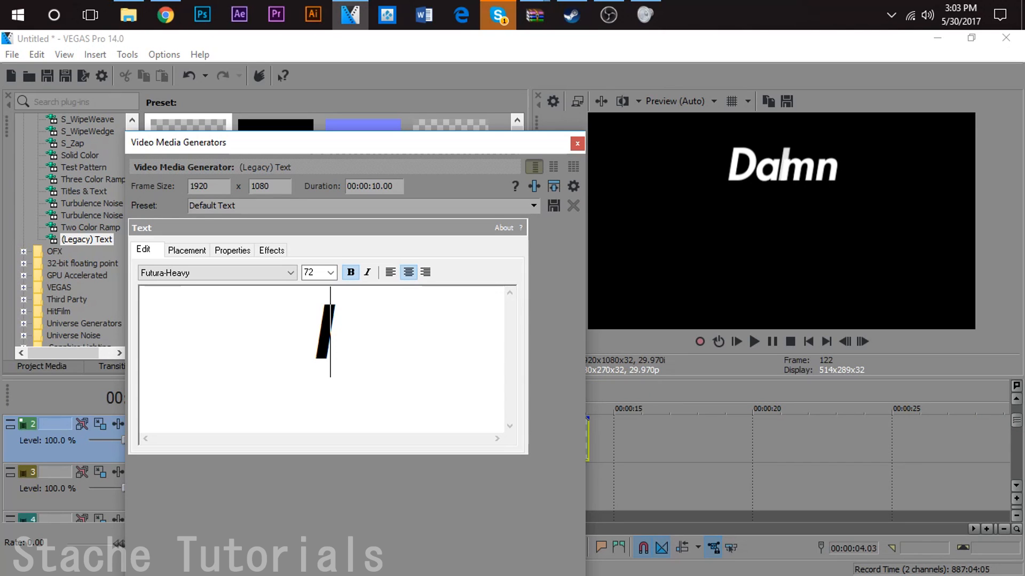
left_click(577, 144)
- Position the "Im" text below and left of "Damn" by moving its pan/crop frame to X Center 1,309.6 and Y Center 583.7
left_click(561, 448)
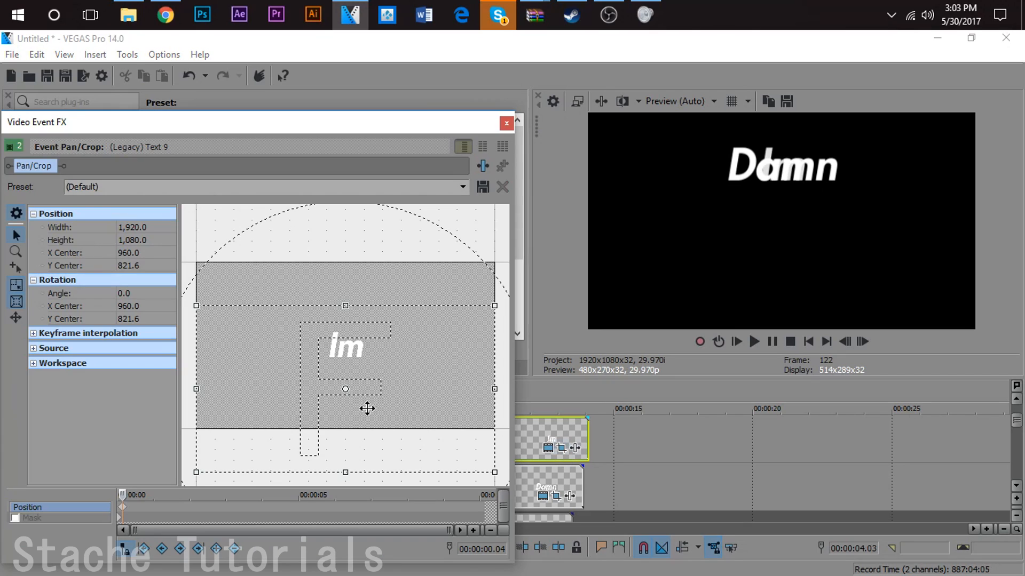
key("Right")
key("Right")
key("Right")
key("Right")
key("Right")
key("Right")
key("Right")
key("Up")
key("Up")
key("Up")
key("Up")
key("Up")
key("Up")
key("Up")
key("Up")
key("Up")
key("Up")
key("Up")
key("Up")
key("Up")
key("Up")
key("Up")
key("Up")
key("Up")
key("Up")
key("Up")
key("Up")
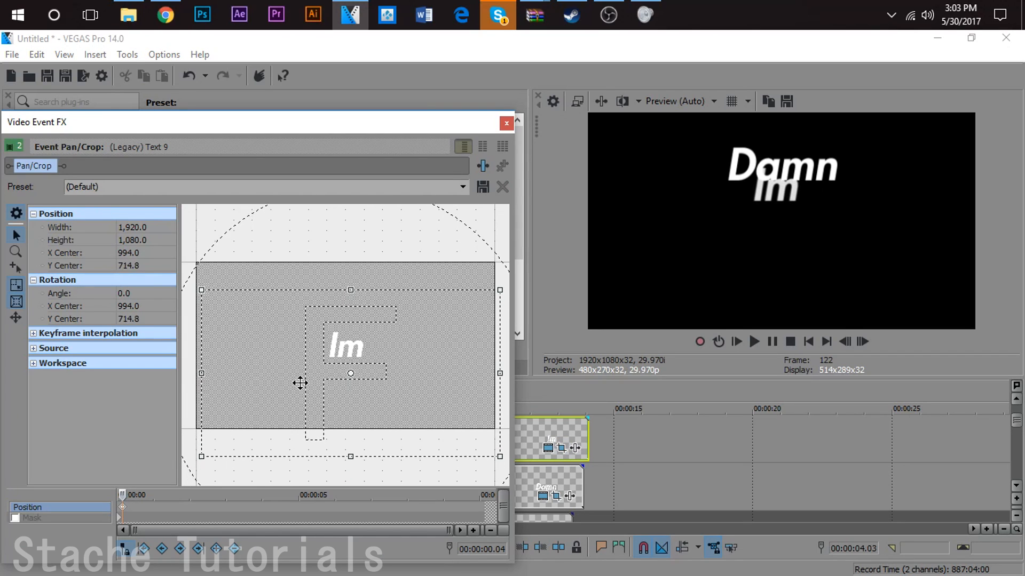
key("Up")
key("Up")
key("Up")
key("Up")
key("Up")
key("Up")
key("Up")
key("Up")
key("Up")
key("Up")
key("Up")
key("Up")
key("Up")
key("Up")
key("Up")
key("Right")
key("Right")
key("Right")
key("Right")
key("Right")
key("Right")
key("Right")
key("Right")
key("Right")
key("Right")
key("Right")
key("Right")
key("Right")
key("Right")
key("Right")
key("Right")
key("Right")
key("Right")
key("Right")
key("Right")
key("Right")
key("Right")
key("Right")
key("Up")
key("Up")
key("Up")
key("Up")
key("Up")
key("Up")
key("Up")
key("Up")
key("Up")
key("Up")
key("Up")
key("Up")
key("Right")
key("Right")
key("Right")
key("Right")
key("Right")
key("Right")
key("Right")
key("Right")
key("Right")
key("Right")
key("Right")
key("Right")
key("Right")
key("Right")
key("Right")
key("Right")
key("Right")
key("Right")
key("Right")
key("Right")
key("Right")
key("Right")
key("Right")
key("Left")
key("Left")
key("Left")
key("Left")
key("Left")
key("Left")
key("Left")
key("Left")
key("Left")
key("Left")
key("Left")
key("Left")
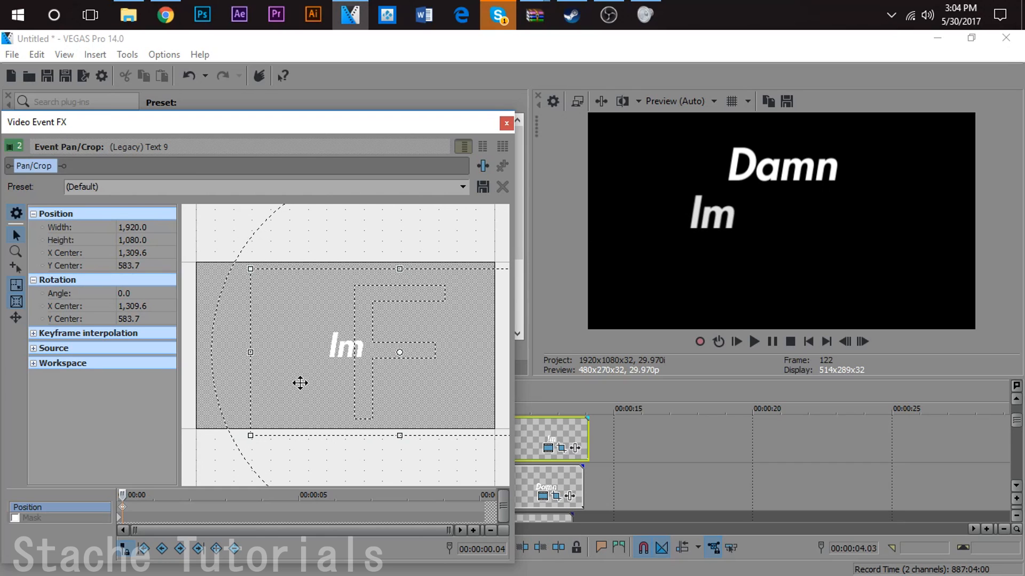
left_click(506, 124)
- Insert a video track above "Im" and paste the "Im" event onto it as a new copy of the source media
right_click(627, 438)
left_click(683, 293)
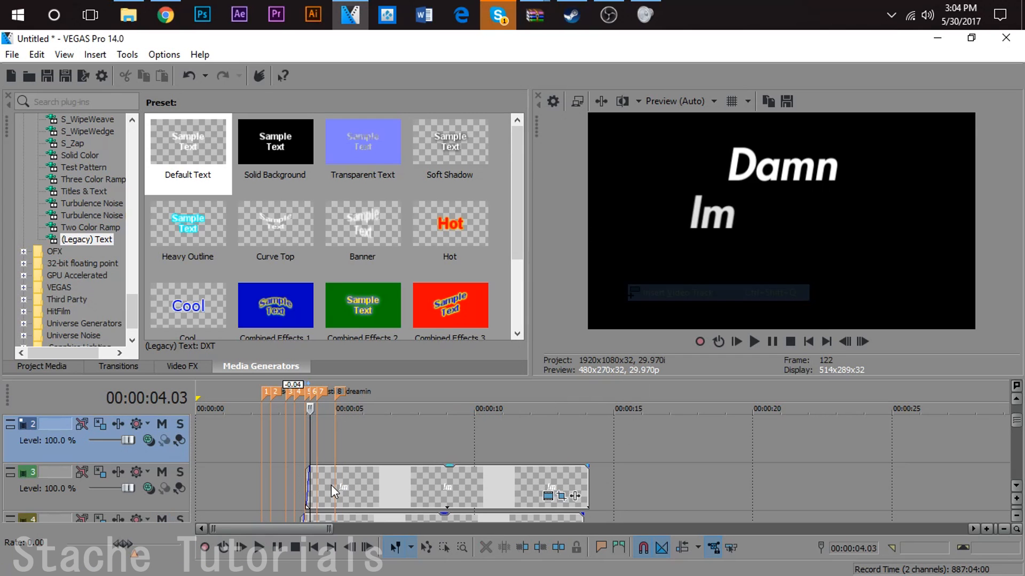
left_click_drag(335, 489, 353, 450)
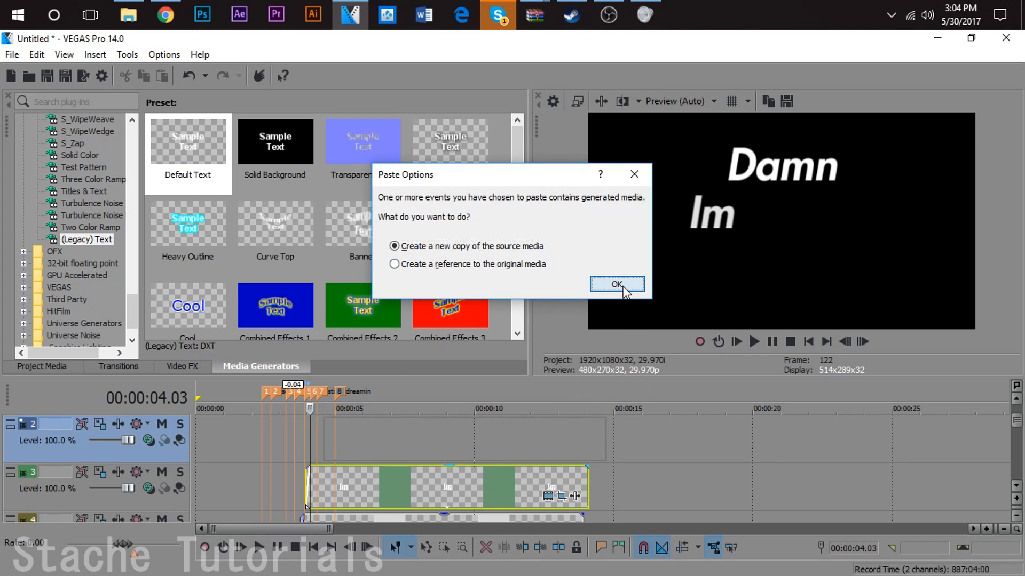
left_click(617, 284)
- Move the copied "Im" event so its fade-in ends at the "still" marker
scroll(290, 463, "up", 6)
left_click_drag(722, 443, 866, 443)
scroll(723, 440, "up", 3)
scroll(867, 442, "down", 3)
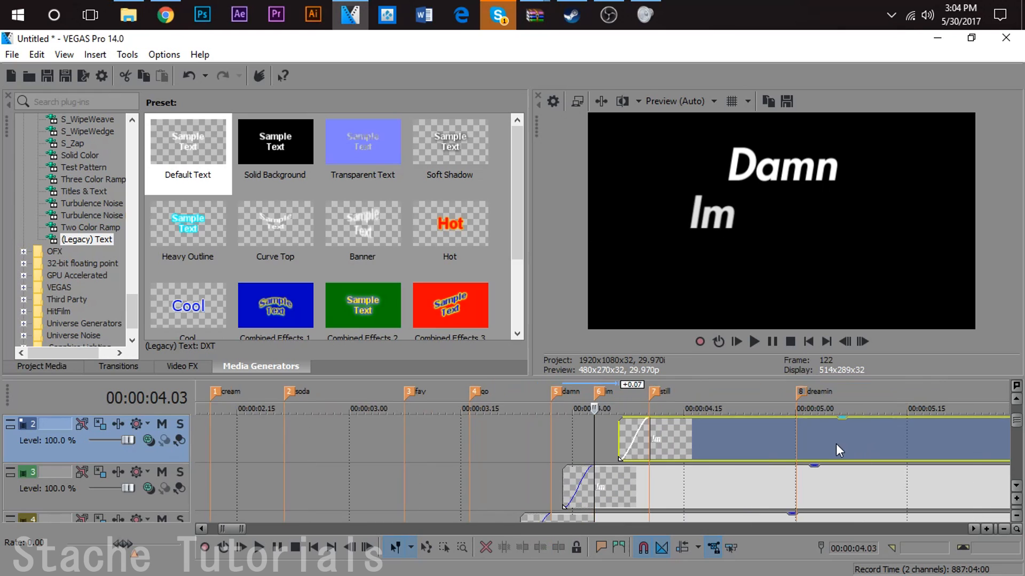
- Replace the generated text of the copied event at the "still" marker with "Still"
scroll(619, 436, "down", 2)
left_click(635, 436)
scroll(635, 437, "down", 5)
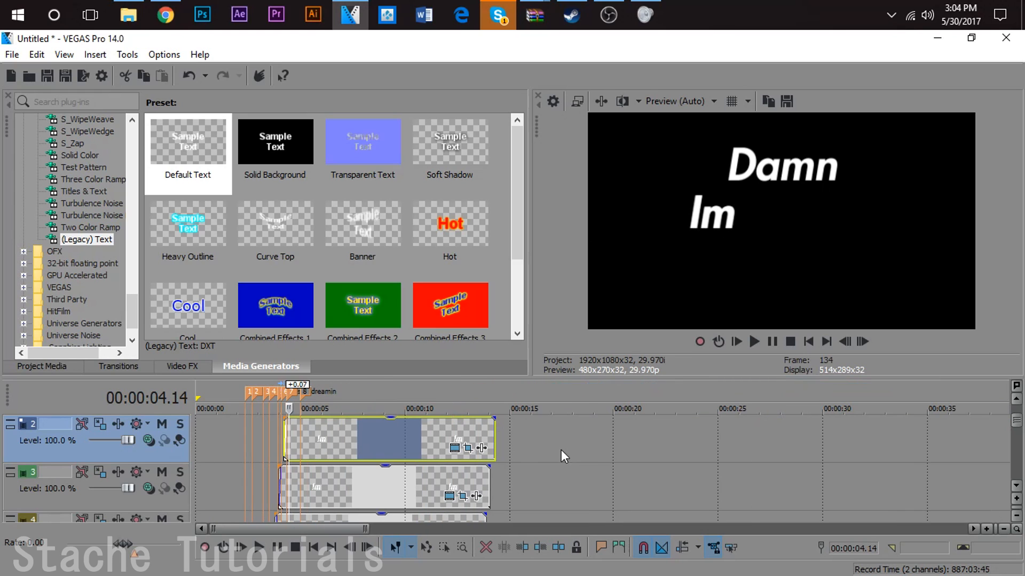
left_click(460, 448)
left_click_drag(430, 368, 34, 349)
type("Still")
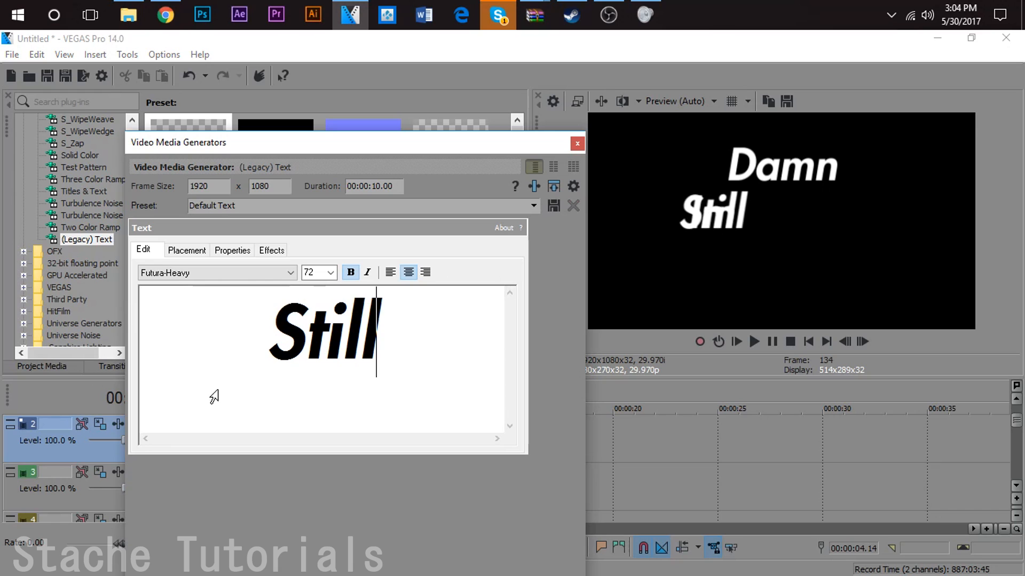
left_click(577, 144)
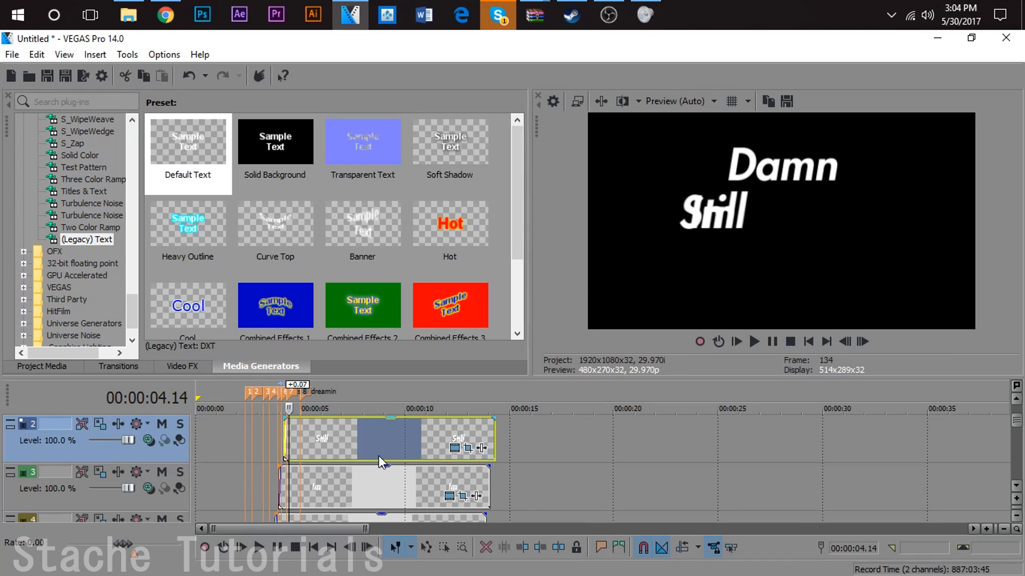
- Position the "Still" text to the right of "Im" by moving its pan/crop frame to X Center 717.2, keeping Y Center 583.7
left_click(460, 448)
left_click(577, 144)
left_click(470, 448)
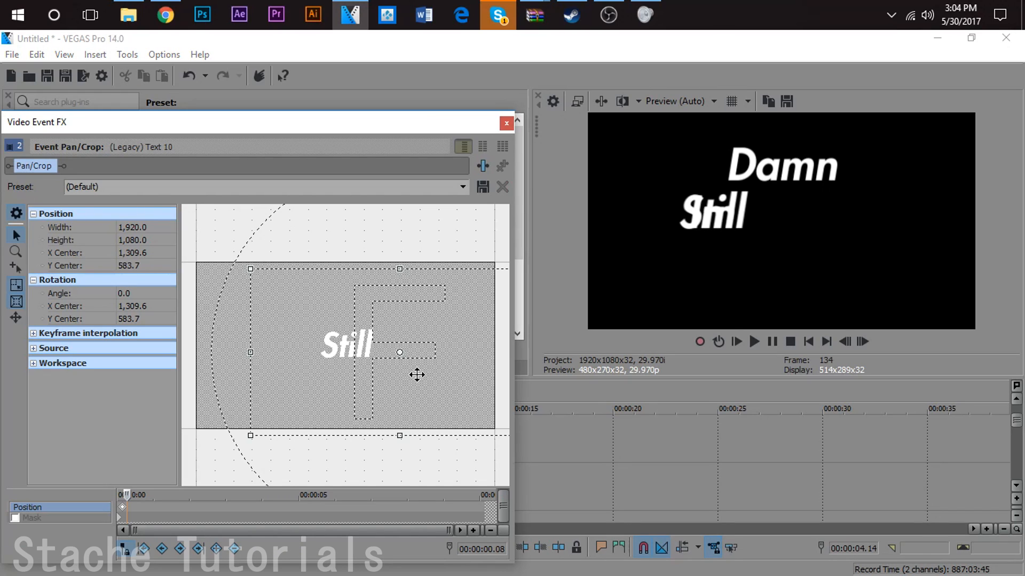
left_click(123, 508)
left_click(380, 365)
key("Left")
key("Left")
key("Left")
key("Left")
key("Left")
key("Left")
key("Left")
key("Left")
key("Left")
key("Left")
key("Left")
key("Left")
key("Left")
key("Left")
key("Left")
key("Left")
key("Left")
key("Left")
key("Left")
key("Left")
key("Left")
key("Left")
key("Left")
key("Left")
key("Left")
key("Left")
key("Left")
key("Left")
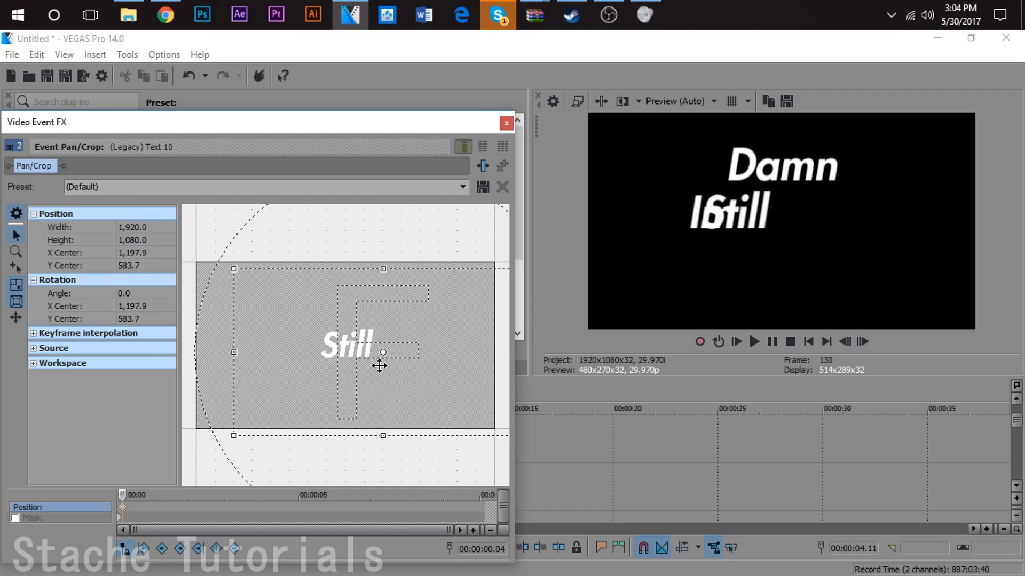
key("Left")
key("Left")
key("Left")
key("Left")
key("Left")
key("Left")
key("Left")
key("Left")
key("Left")
key("Left")
key("Left")
key("Left")
key("Left")
key("Left")
key("Left")
key("Left")
key("Left")
key("Left")
key("Left")
key("Left")
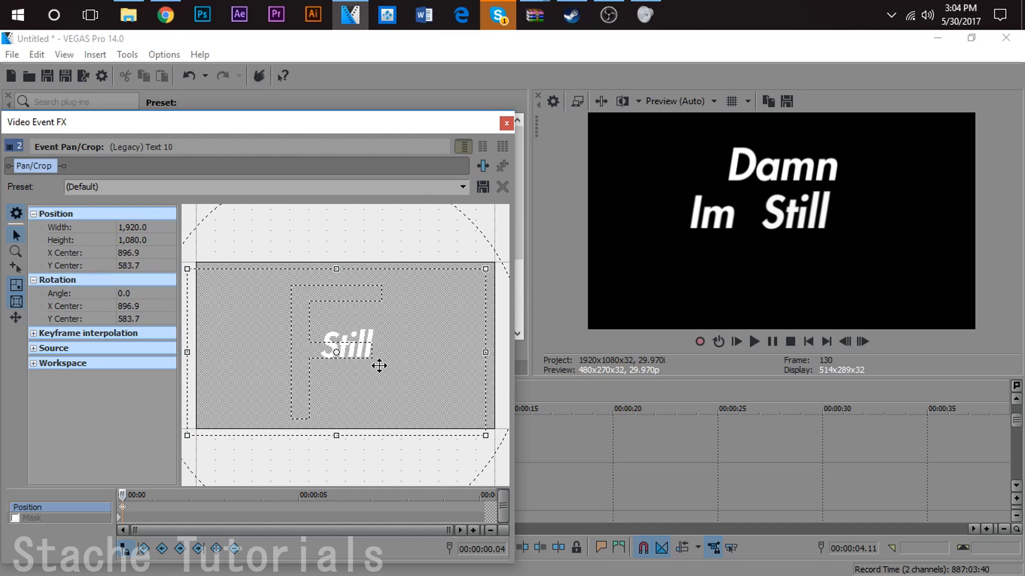
key("Left")
key("Left")
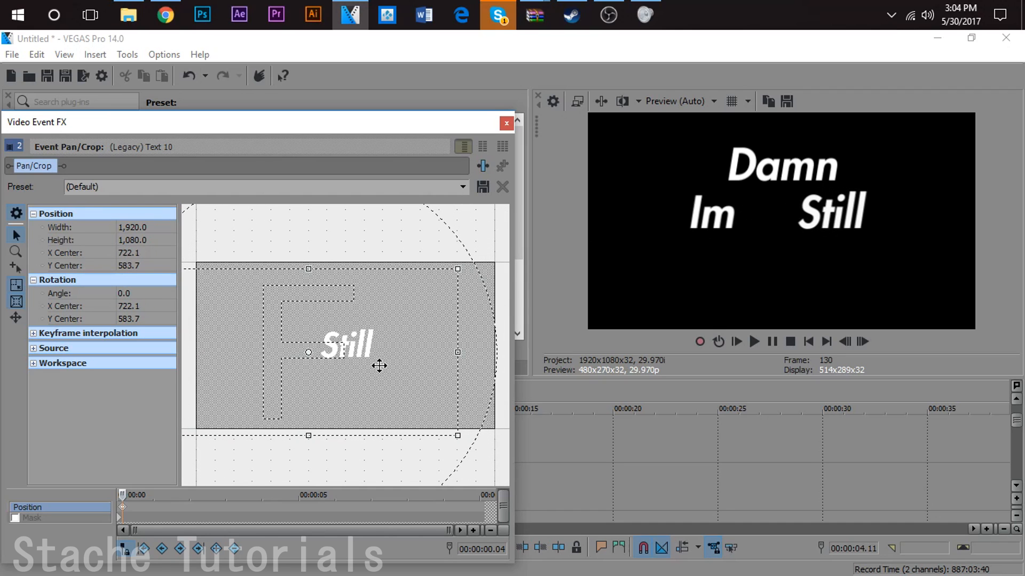
key("Left")
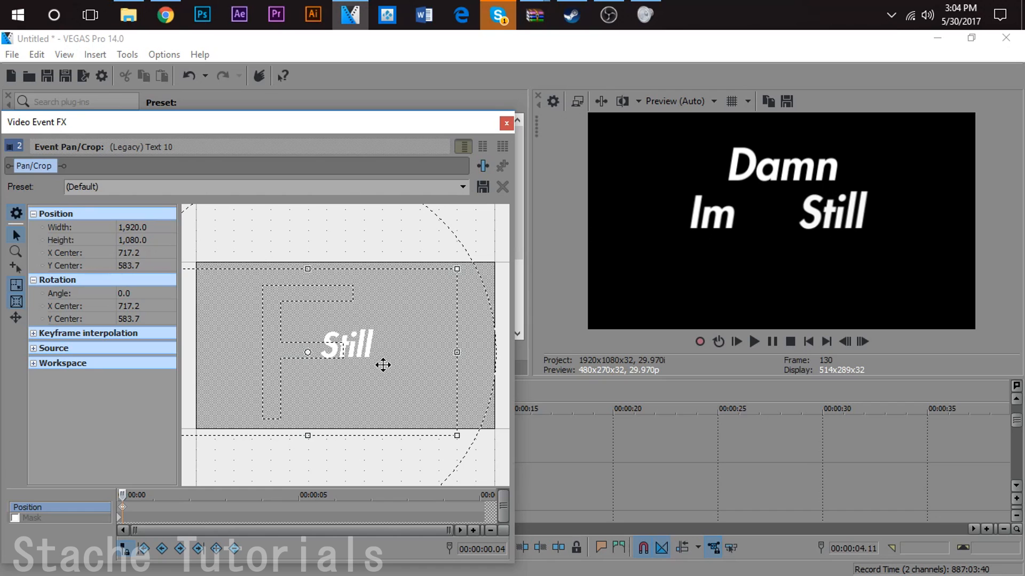
left_click(508, 122)
- Insert a video track above "Still" and copy the "Still" event onto it as new source media, with its fade-in ending at the "dreamin" marker
right_click(504, 431)
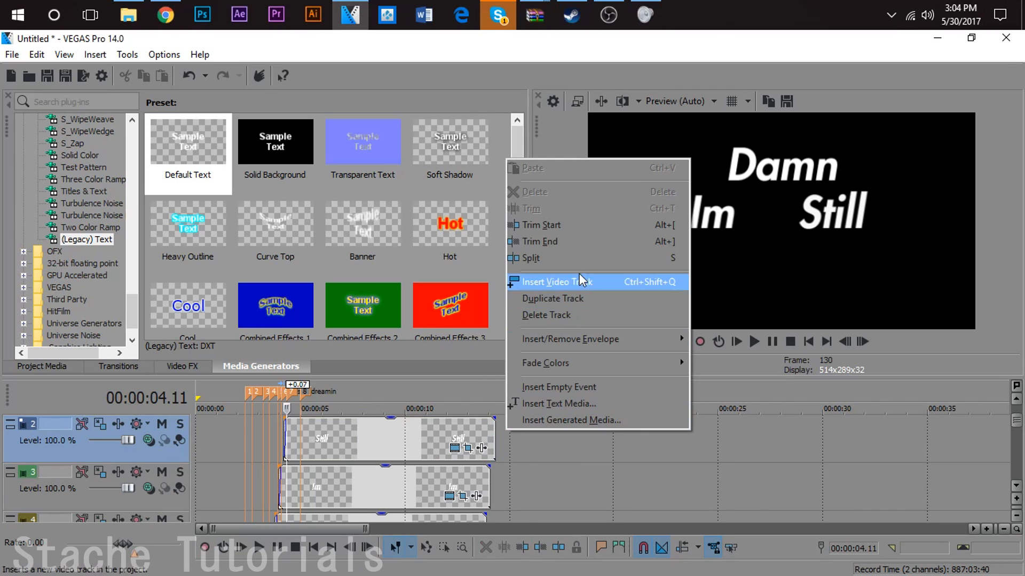
left_click(581, 286)
scroll(331, 480, "up", 6)
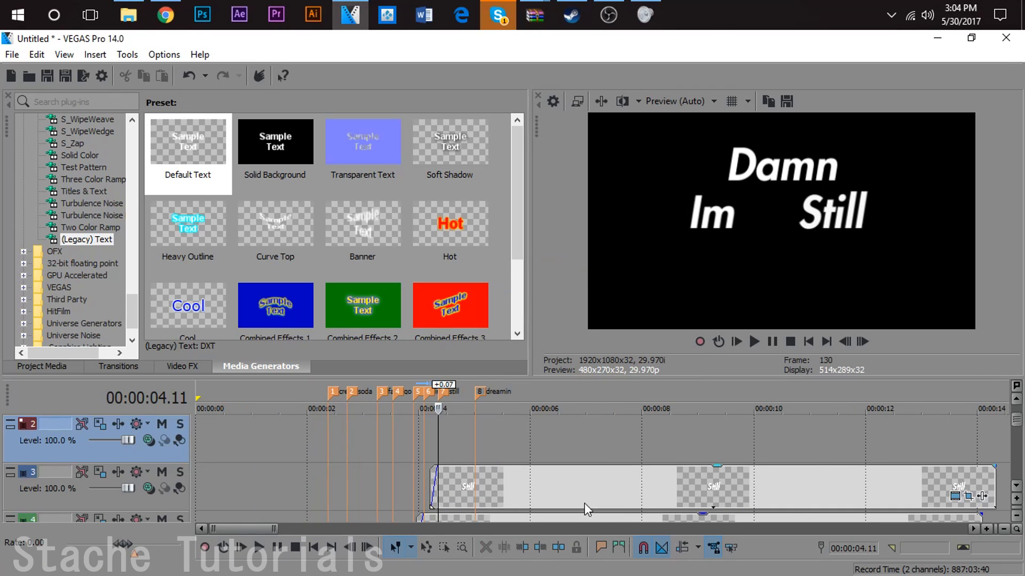
left_click_drag(649, 501, 733, 437)
left_click(607, 283)
left_click(707, 434)
scroll(694, 434, "down", 4)
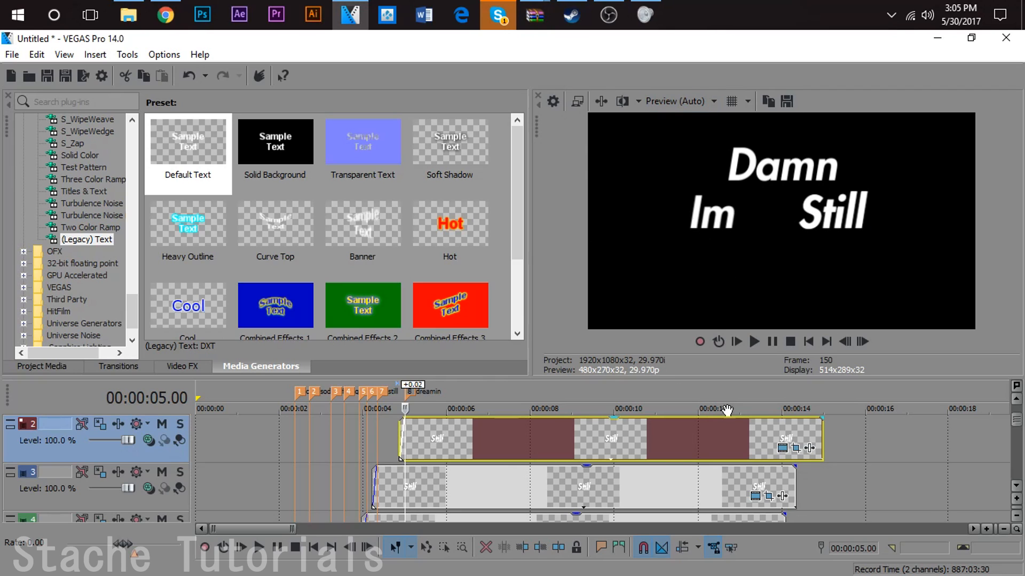
- Replace the generated text of the event at the "dreamin" marker with "Dreamin"
left_click(782, 448)
key("ctrl+a")
type("Dreamin")
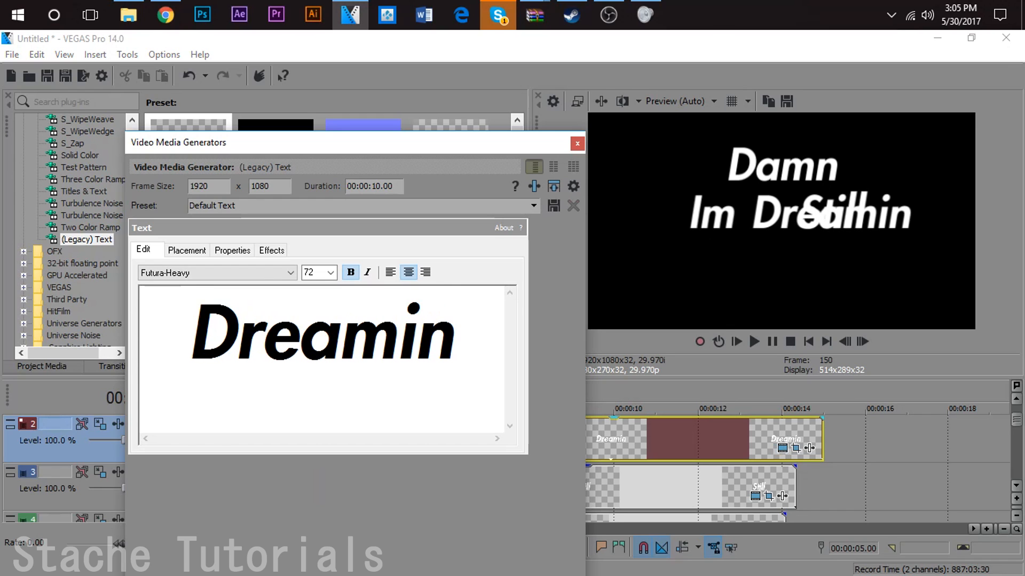
left_click(576, 142)
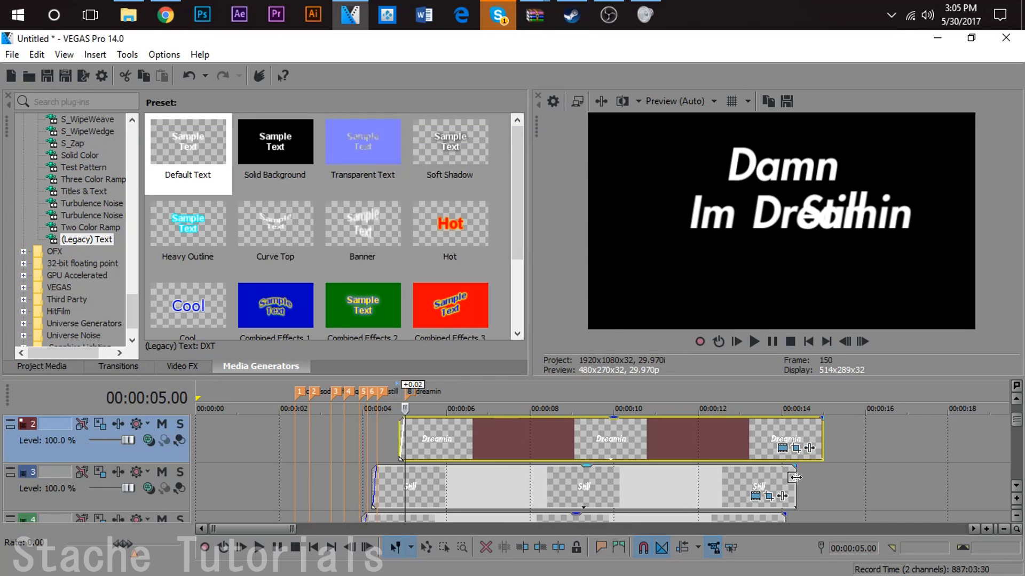
- Lower the "Dreamin" text below "Still" by moving its pan/crop frame to Y Center 224.4
left_click(795, 447)
key("Up")
key("Up")
key("Up")
key("Up")
key("Up")
key("Up")
key("Up")
key("Up")
key("Up")
key("Up")
key("Up")
key("Up")
key("Up")
key("Up")
key("Up")
key("Up")
key("Up")
key("Up")
key("Up")
key("Up")
key("Up")
key("Up")
key("Up")
key("Up")
key("Up")
key("Up")
key("Up")
key("Up")
key("Up")
key("Up")
key("Up")
key("Up")
key("Up")
key("Up")
key("Up")
key("Up")
key("Up")
key("Up")
key("Up")
key("Up")
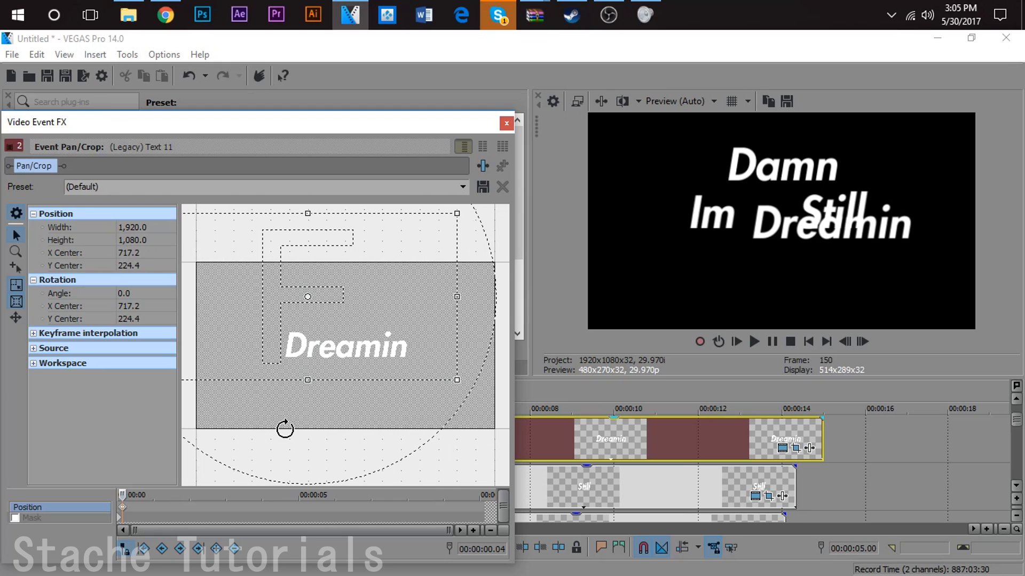
- Remove the earlier pan/crop position keyframe from the "Dreamin" event, leaving only the keyframe with the lowered position
scroll(143, 520, "up", 10)
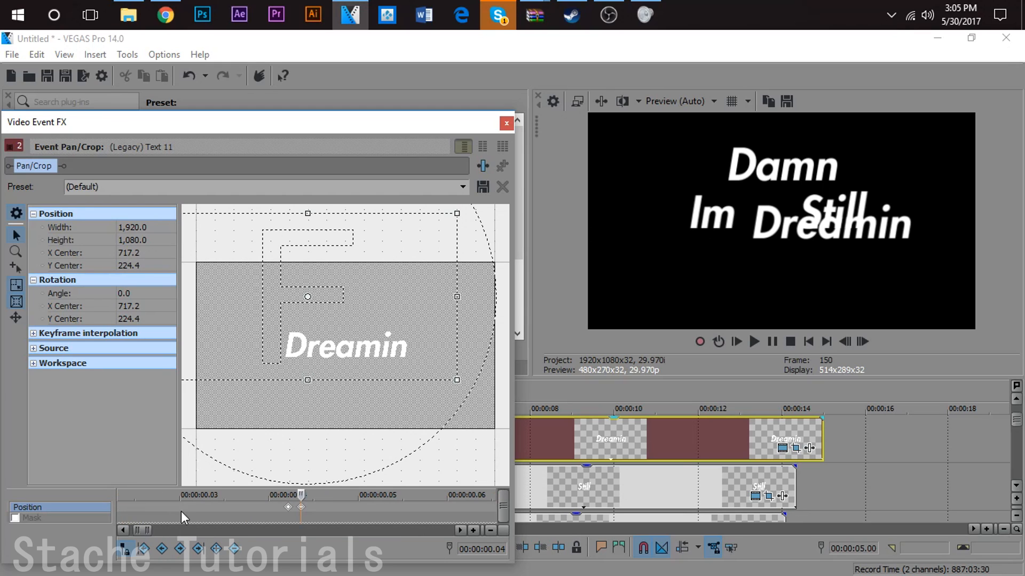
left_click(289, 508)
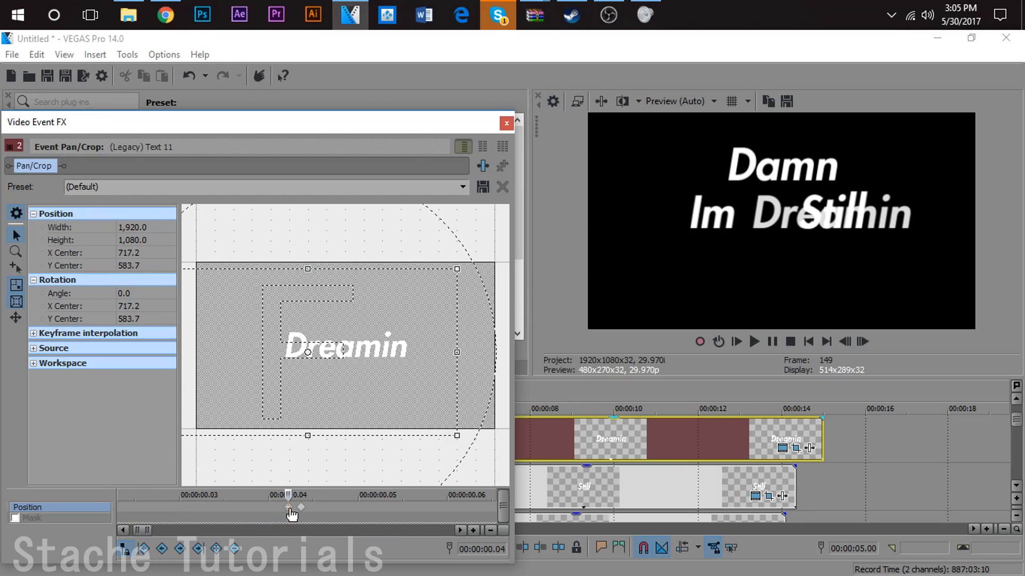
left_click(294, 508)
left_click(301, 510)
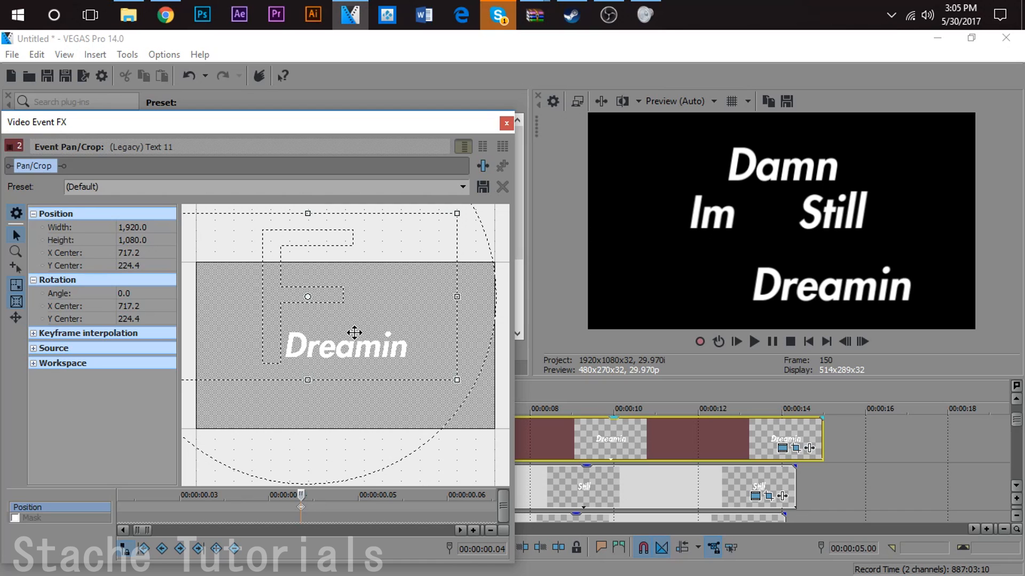
- Center the "Dreamin" text beneath "Im" and "Still" by moving its pan/crop frame to X Center 950.3 and Y Center 175.9
key("Right")
key("Right")
key("Right")
key("Right")
key("Right")
key("Right")
key("Right")
key("Right")
key("Right")
key("Right")
key("Right")
key("Right")
key("Right")
key("Right")
key("Right")
key("Right")
key("Right")
key("Right")
key("Right")
key("Right")
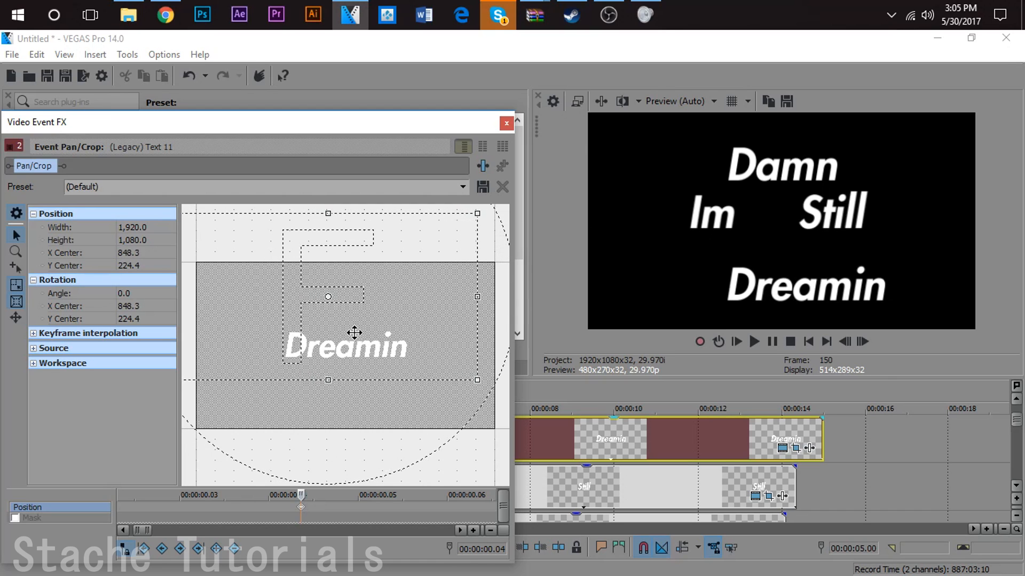
key("Up")
key("Up")
key("Up")
key("Up")
key("Right")
key("Right")
key("Right")
key("Right")
key("Right")
key("Right")
key("Right")
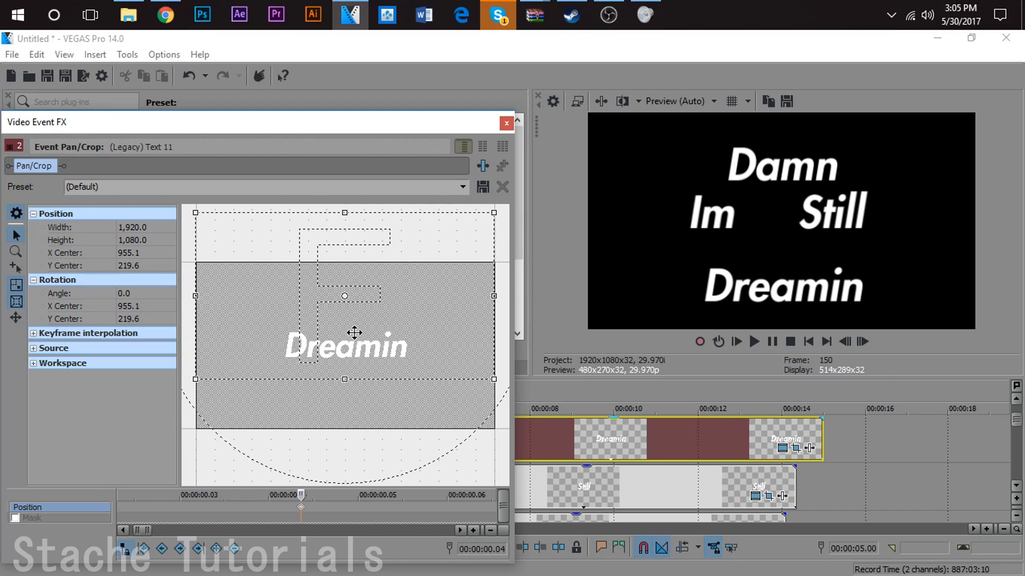
key("Up")
key("Up")
key("Up")
key("Up")
key("Up")
key("Up")
key("Up")
key("Up")
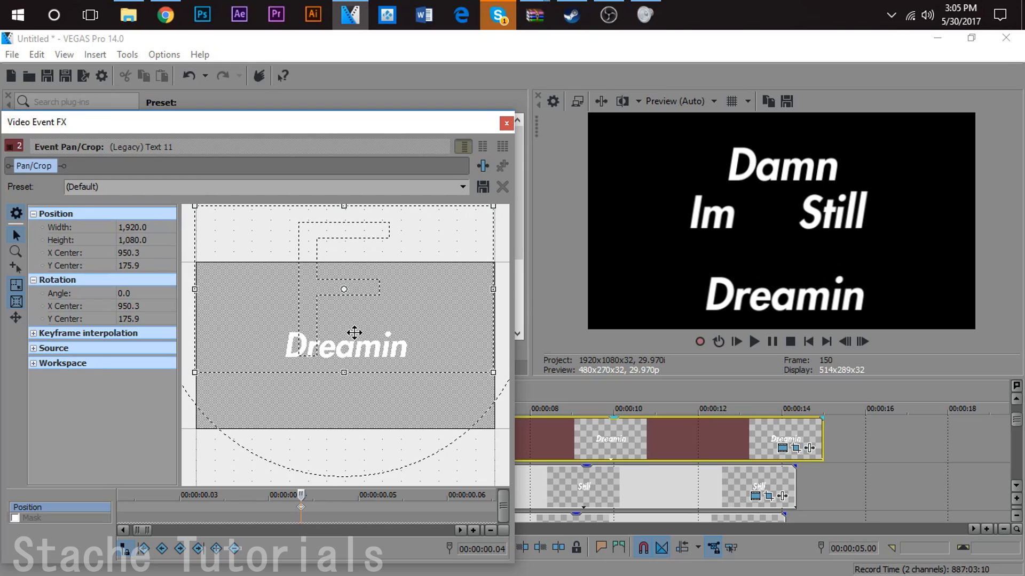
- Center the "Dreamin" text horizontally and lower it slightly by moving its pan/crop frame to X Center 960.0 and Y Center 156.4
key("Right")
key("Right")
key("Up")
key("Up")
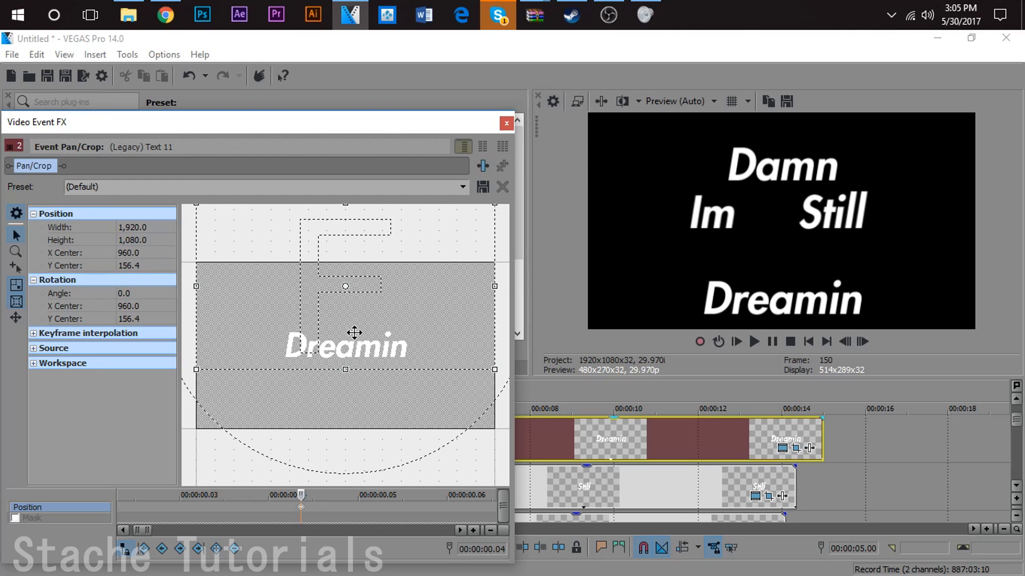
left_click(506, 124)
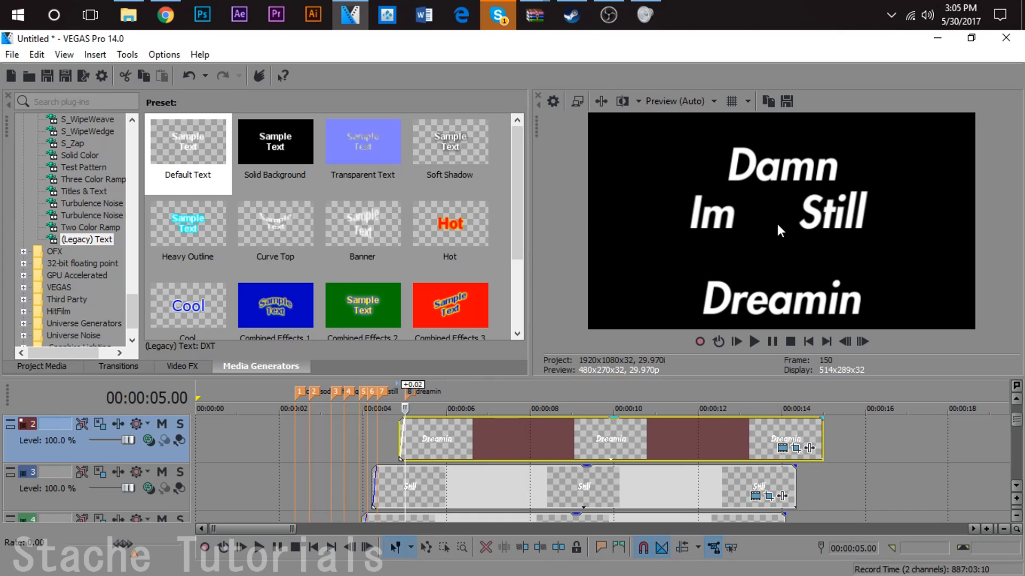
- Lower the "Still" text at its first position keyframe by moving its pan/crop frame to Y Center 404.1
left_click(754, 496)
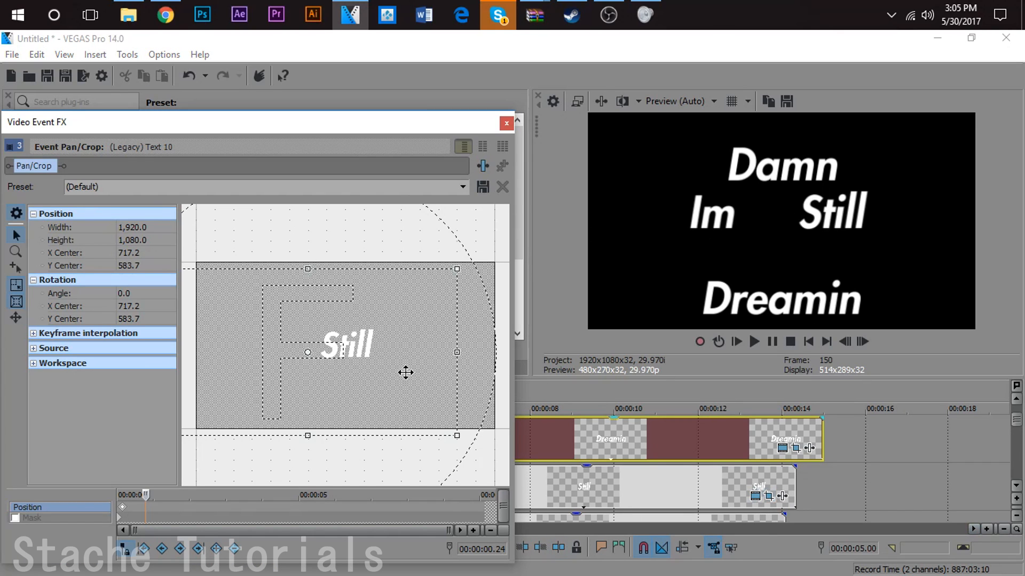
left_click(123, 512)
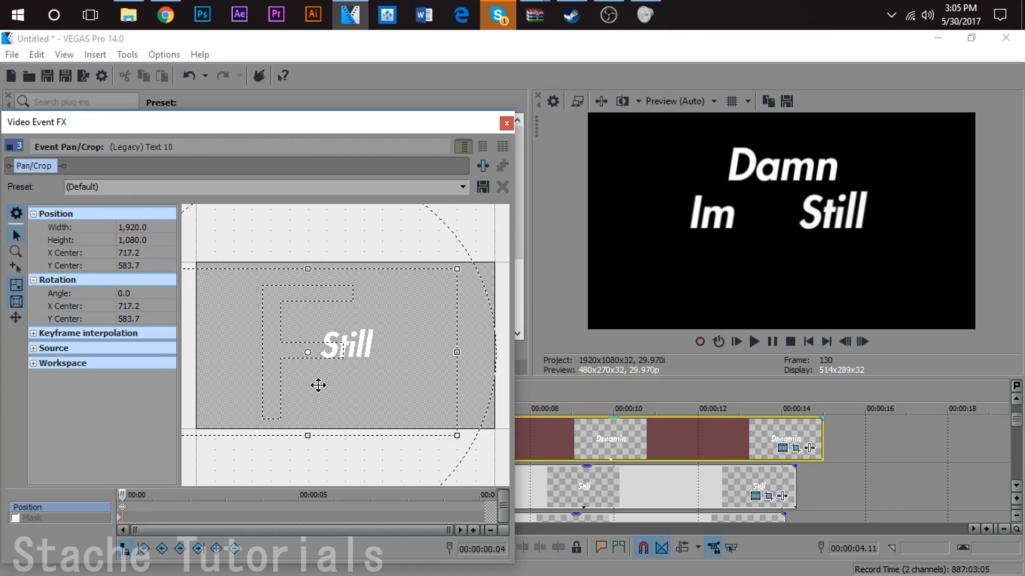
key("Up")
key("Up")
key("Up")
key("Up")
key("Up")
key("Up")
key("Up")
key("Up")
key("Up")
key("Up")
key("Up")
key("Up")
key("Up")
key("Up")
key("Up")
key("Up")
key("Up")
key("Up")
key("Up")
key("Up")
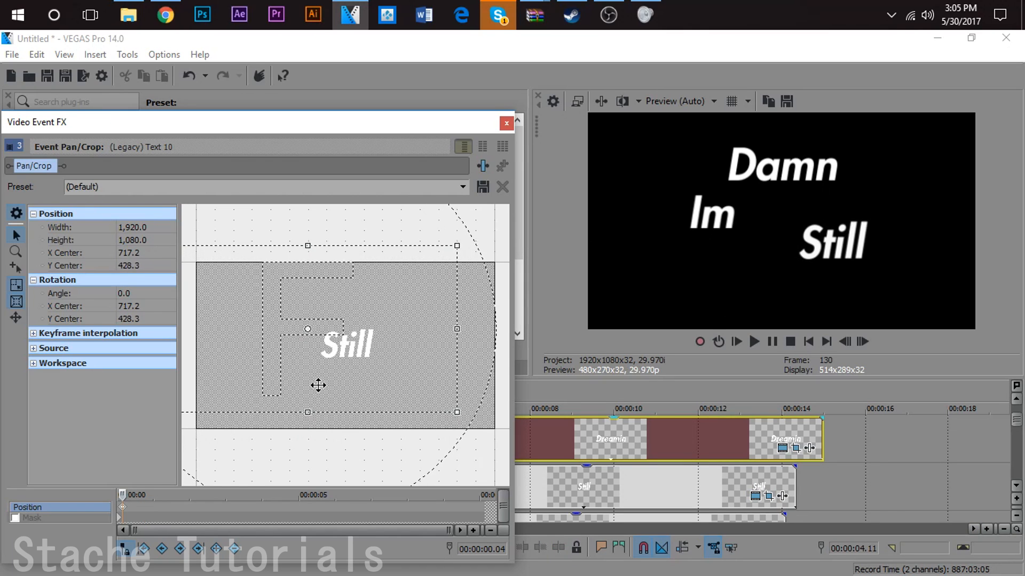
key("Up")
key("Up")
key("Up")
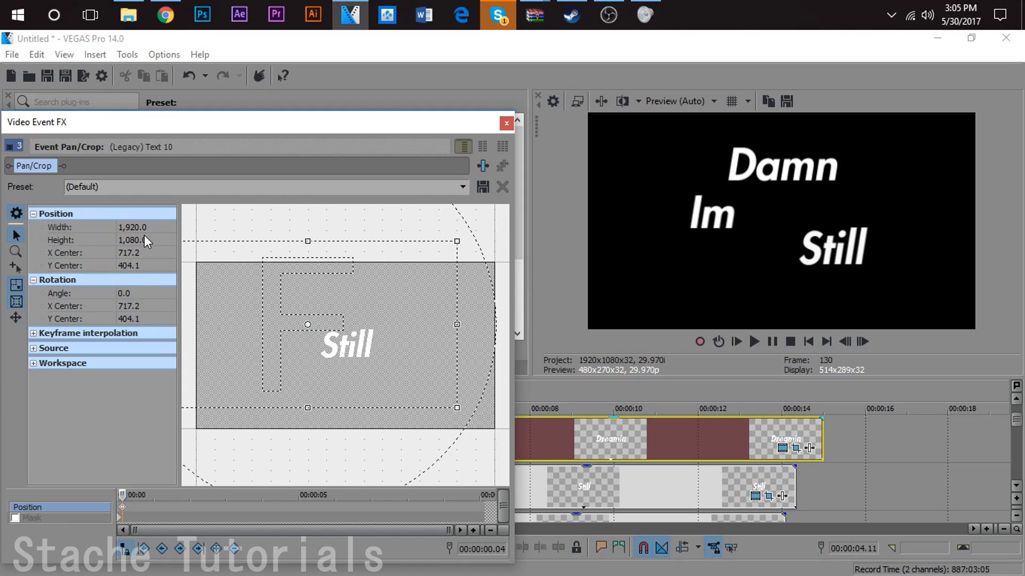
left_click(128, 264)
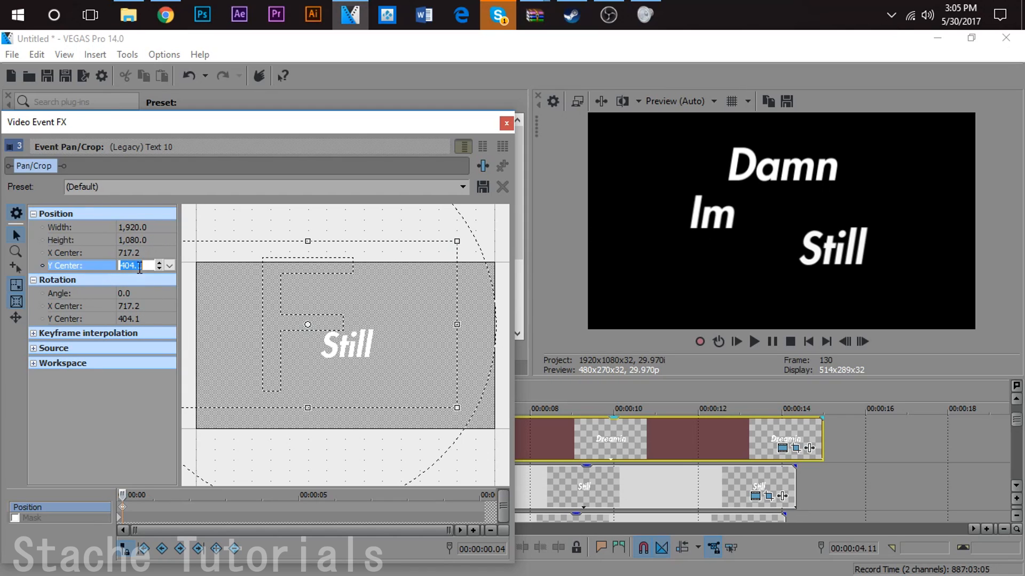
left_click(504, 125)
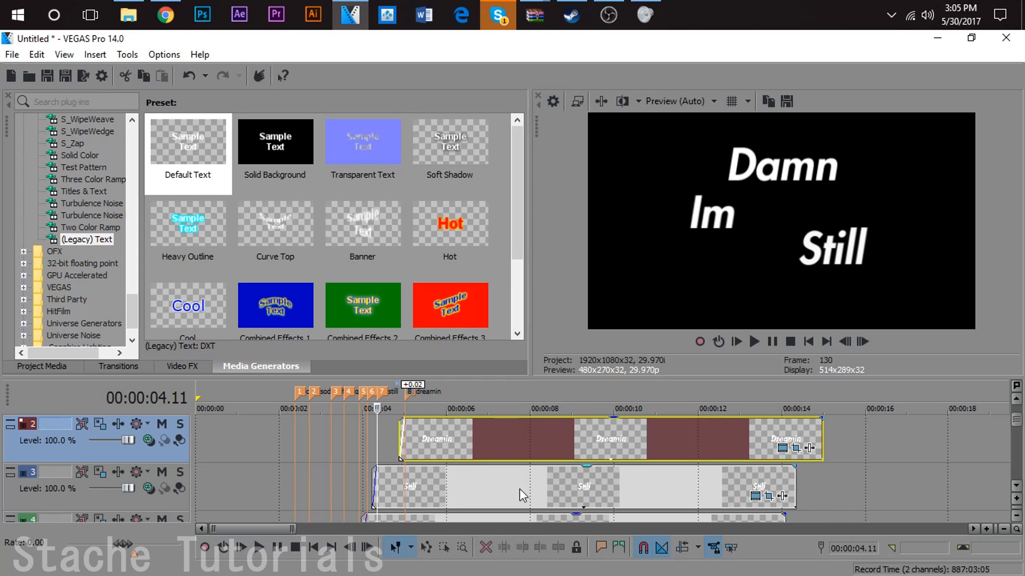
- Set the Y Center of the "Im" event's pan/crop position to 404.1
left_click(1015, 486)
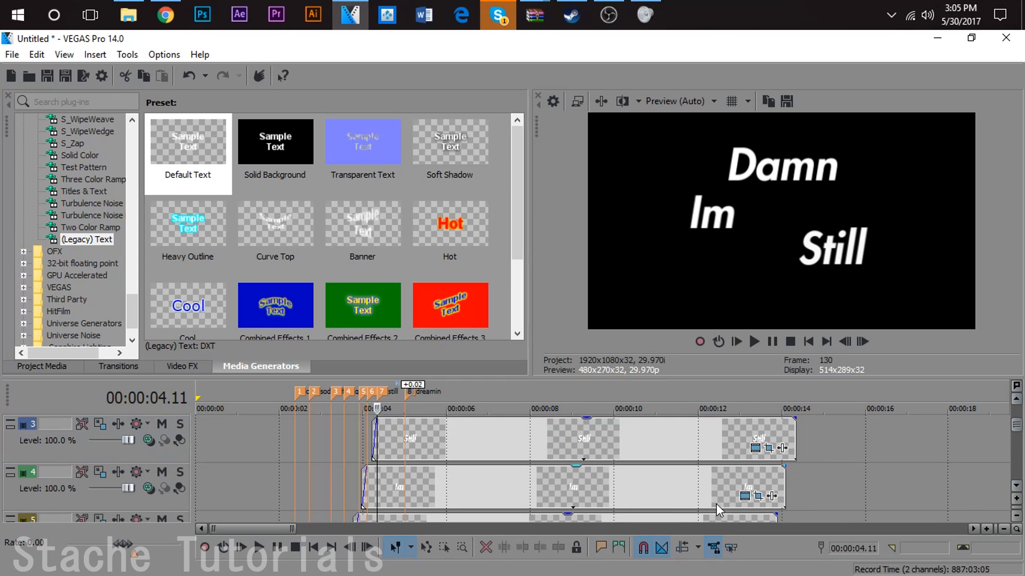
left_click(750, 498)
left_click(744, 496)
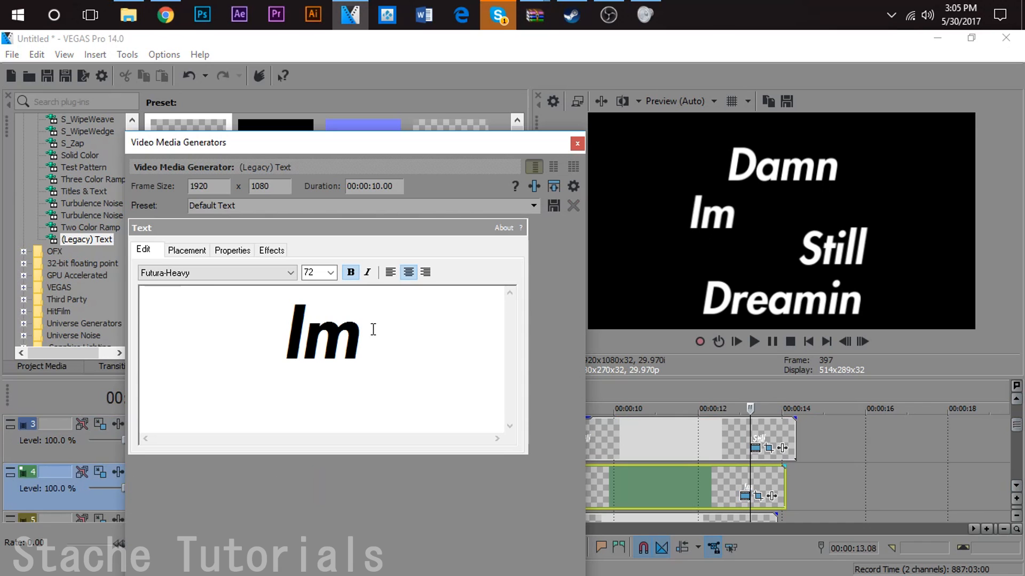
left_click(577, 144)
left_click(758, 496)
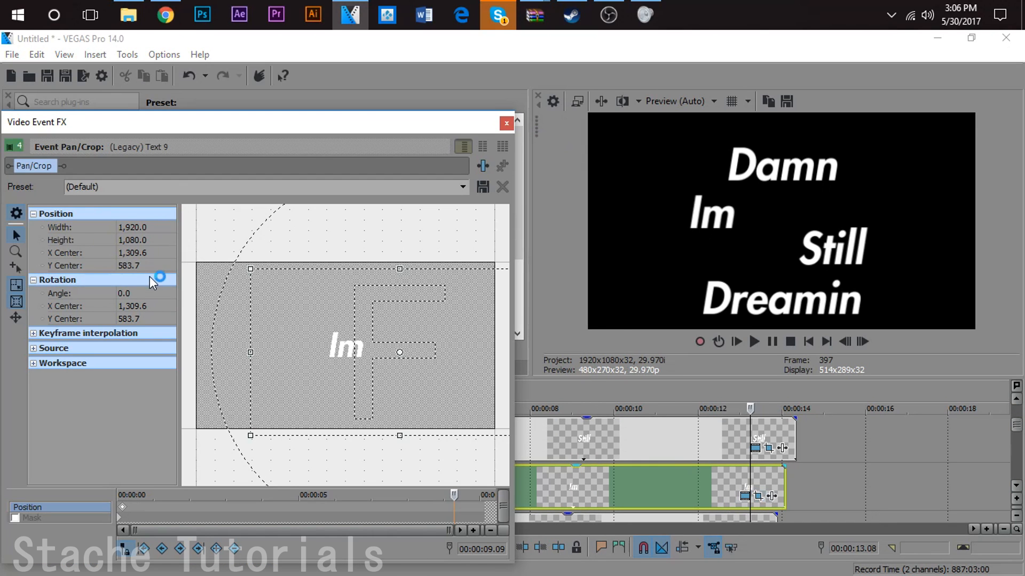
left_click(140, 262)
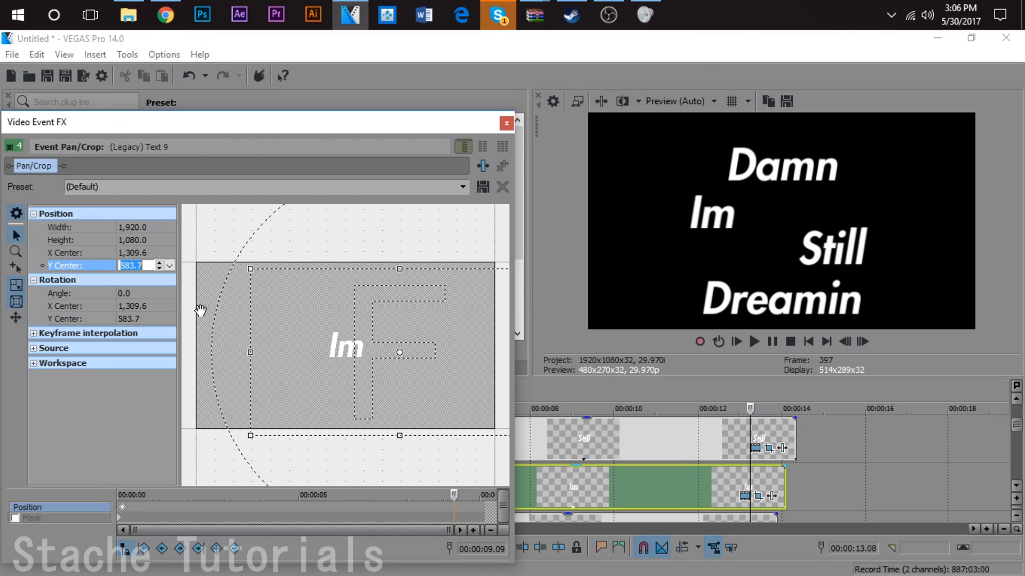
type("404.1")
key("Return")
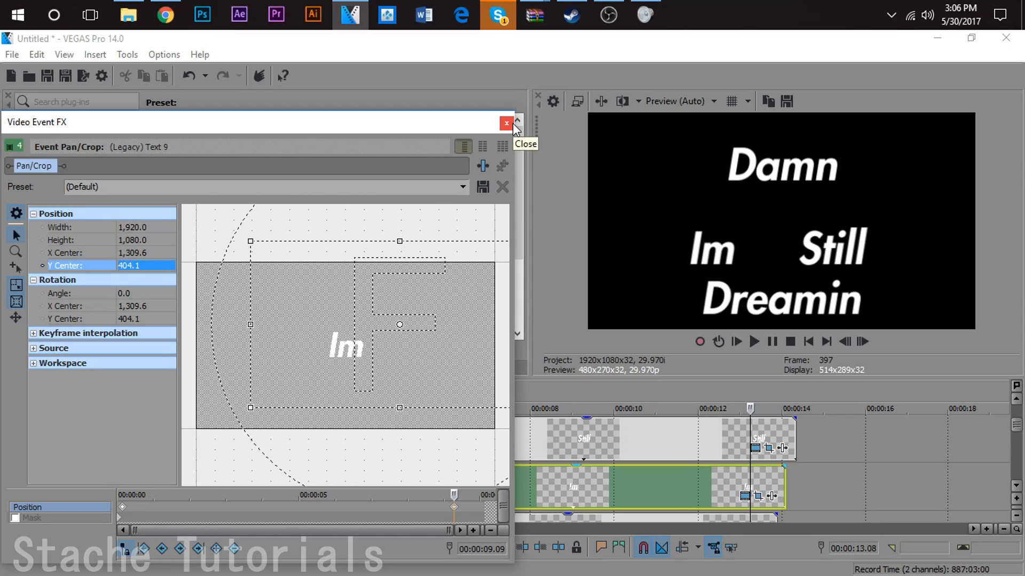
- Raise the "Im" text between "Damn" and "Dreamin" by moving its pan/crop frame to Y Center 506.1
left_click_drag(398, 300, 398, 303)
key("Down")
key("Down")
key("Down")
key("Down")
key("Down")
key("Down")
key("Down")
key("Down")
key("Down")
key("Down")
key("Down")
key("Down")
key("Down")
key("Down")
key("Down")
key("Down")
key("Down")
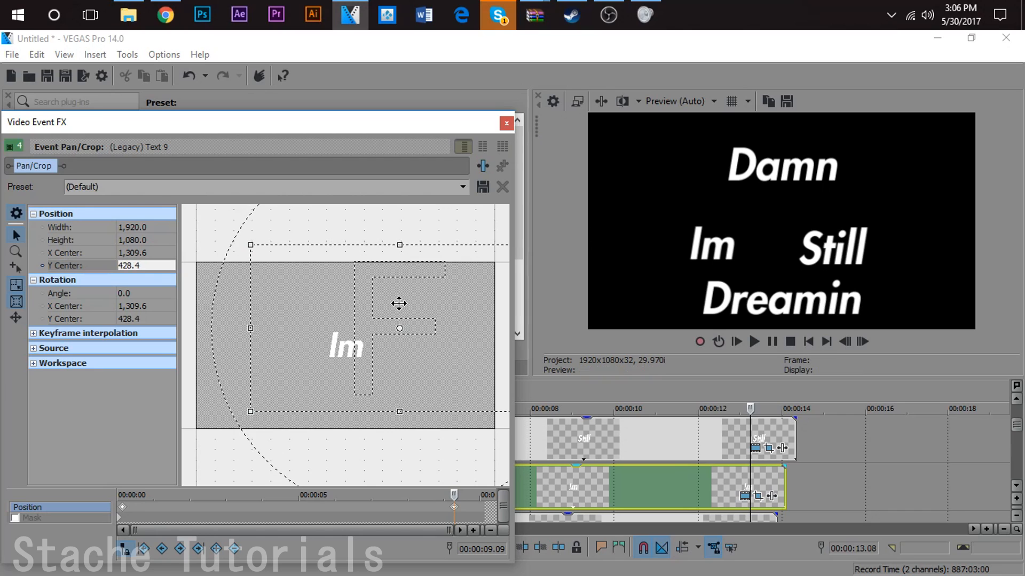
key("Down")
key("Down")
key("Down")
key("Down")
key("Down")
key("Down")
key("Down")
key("Down")
key("Down")
key("Down")
key("Down")
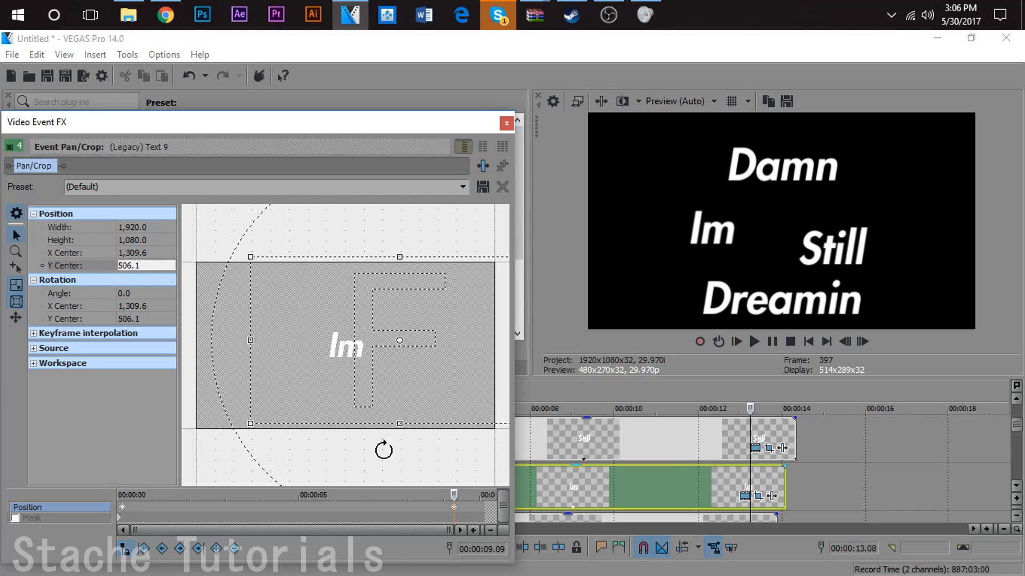
- Remove the earlier pan/crop position keyframe from the "Im" event, leaving only the keyframe at Y Center 506.1
left_click(125, 511)
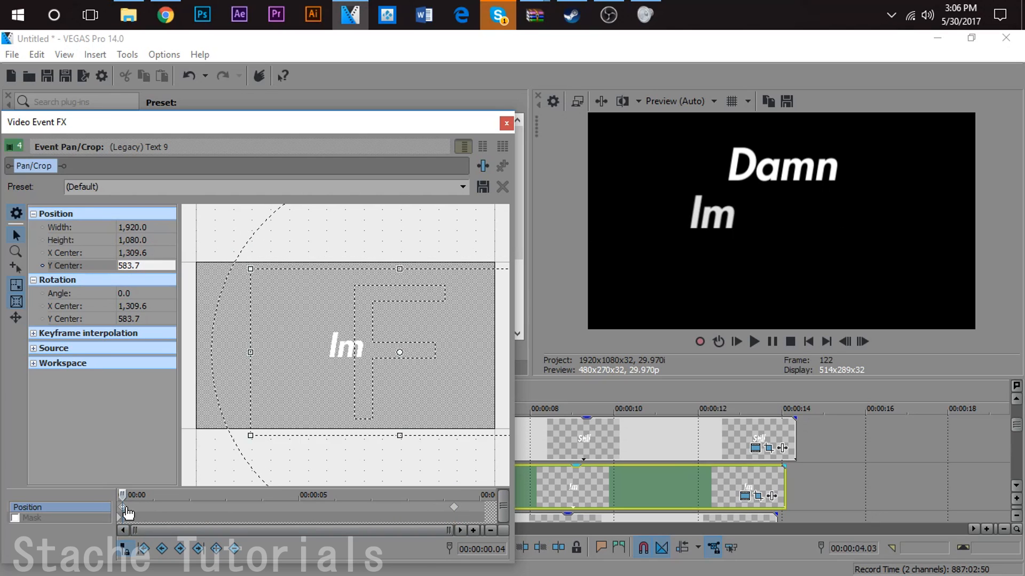
left_click(453, 507)
scroll(456, 508, "up", 5)
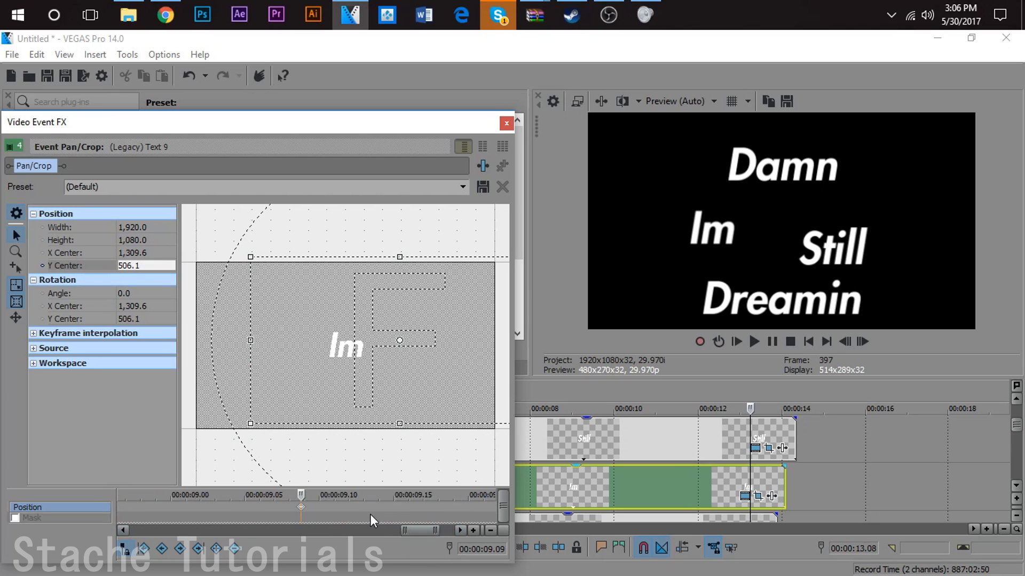
left_click(506, 123)
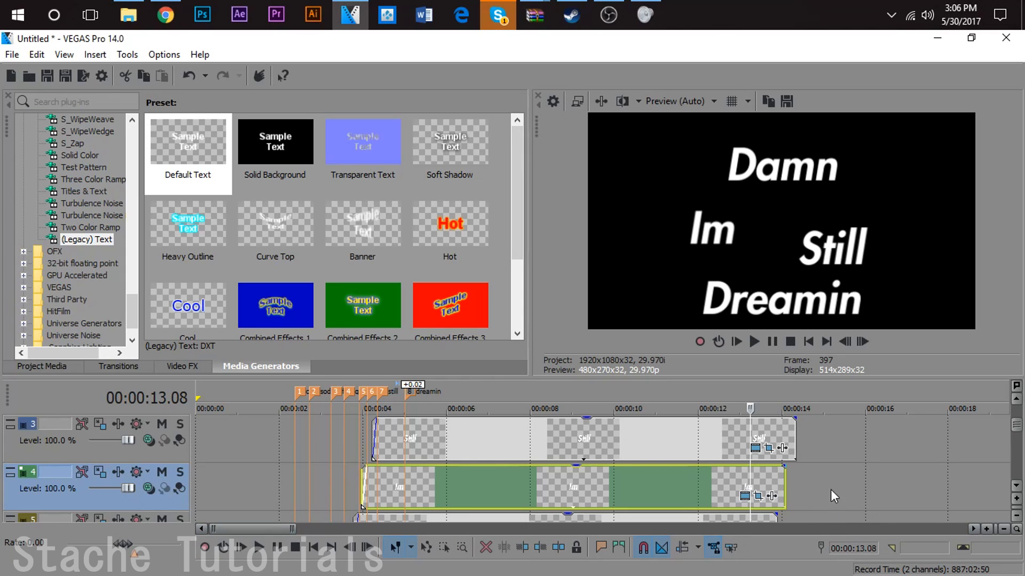
- Align "Still" with "Im" by moving its pan/crop frame to Y Center 486.6, and remove its earlier position keyframe
left_click(1016, 487)
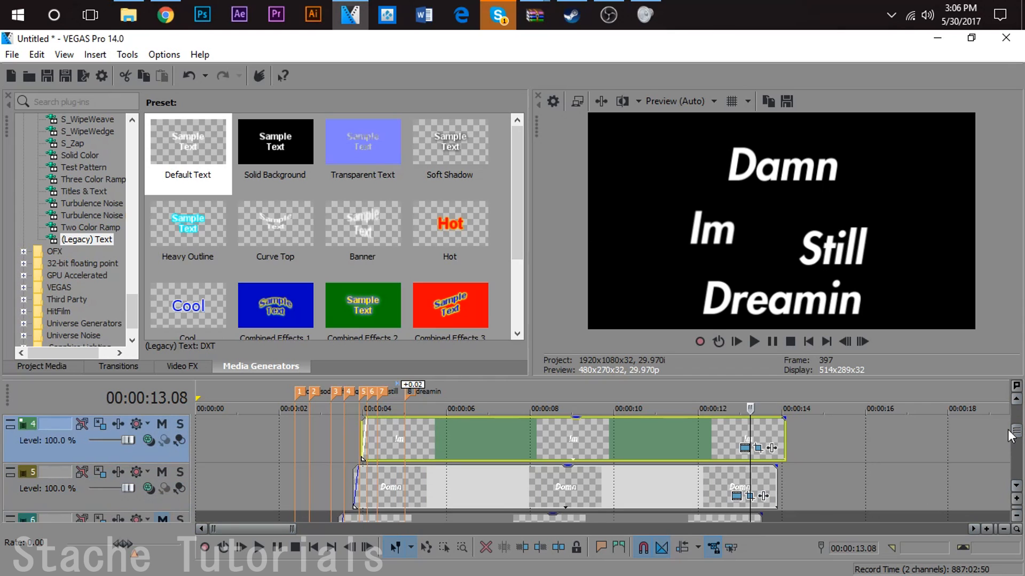
left_click(1016, 400)
left_click(755, 448)
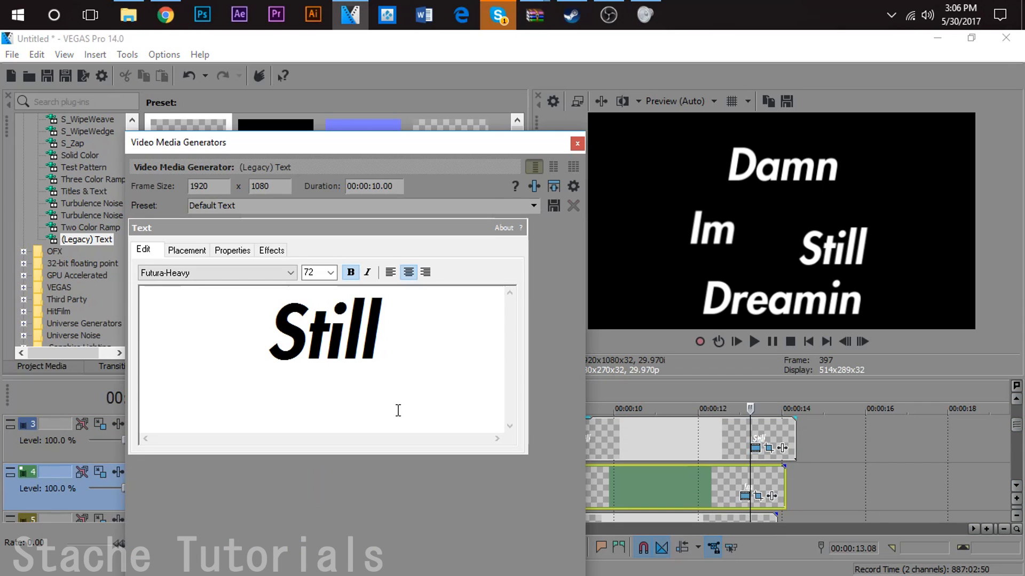
left_click(577, 144)
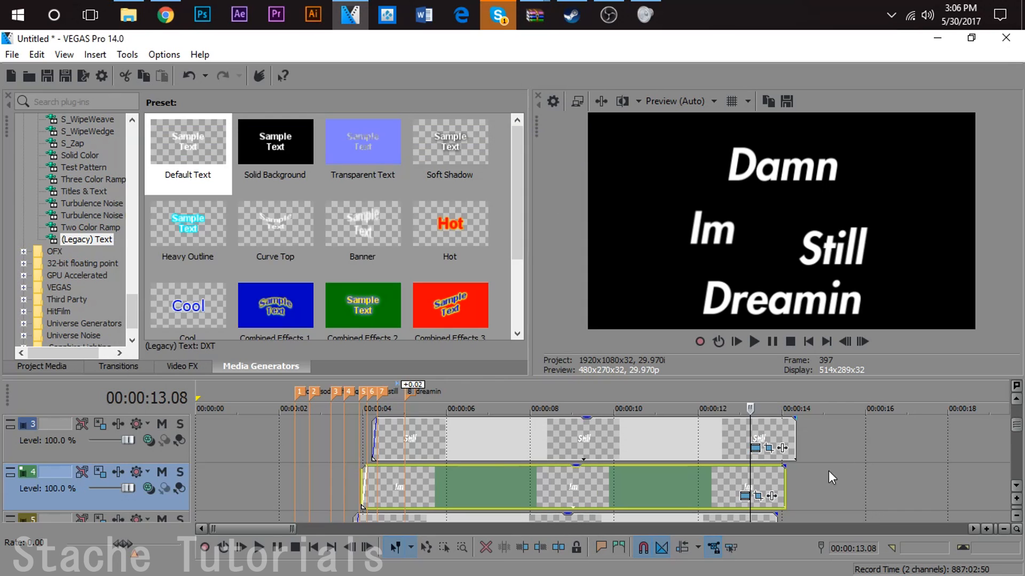
left_click(768, 449)
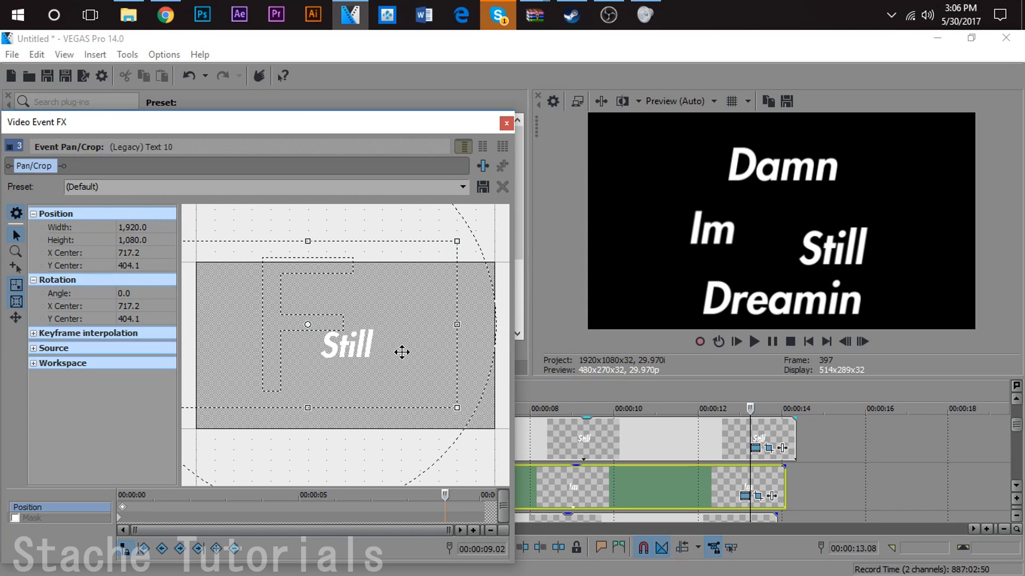
key("Down")
key("Up")
key("Up")
key("Up")
key("Up")
key("Down")
key("Down")
key("Down")
key("Down")
key("Down")
key("Down")
key("Down")
key("Down")
key("Down")
key("Down")
key("Down")
key("Down")
key("Down")
key("Down")
key("Down")
key("Down")
key("Down")
key("Down")
key("Down")
key("Down")
key("Down")
key("Down")
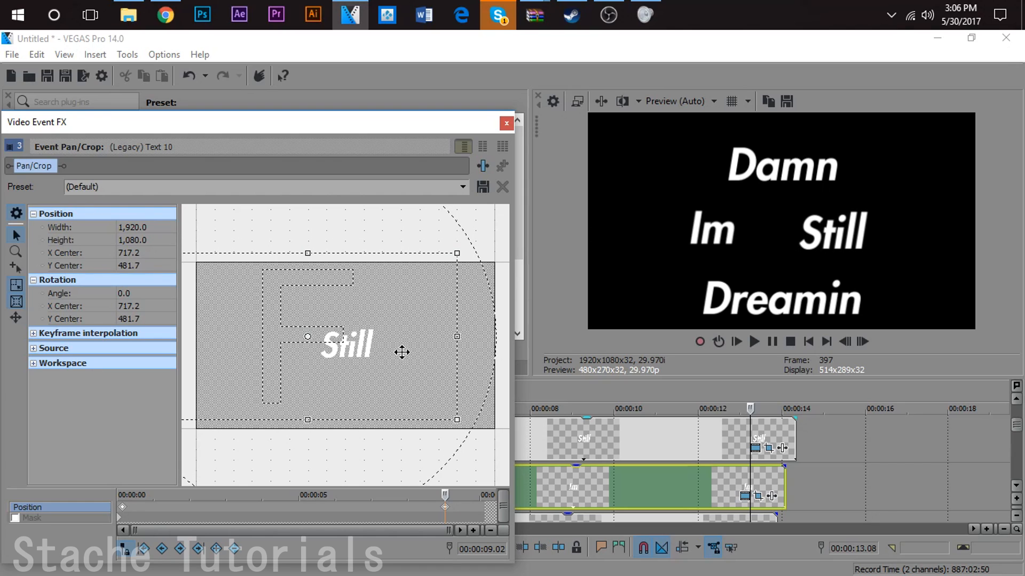
key("Up")
key("Up")
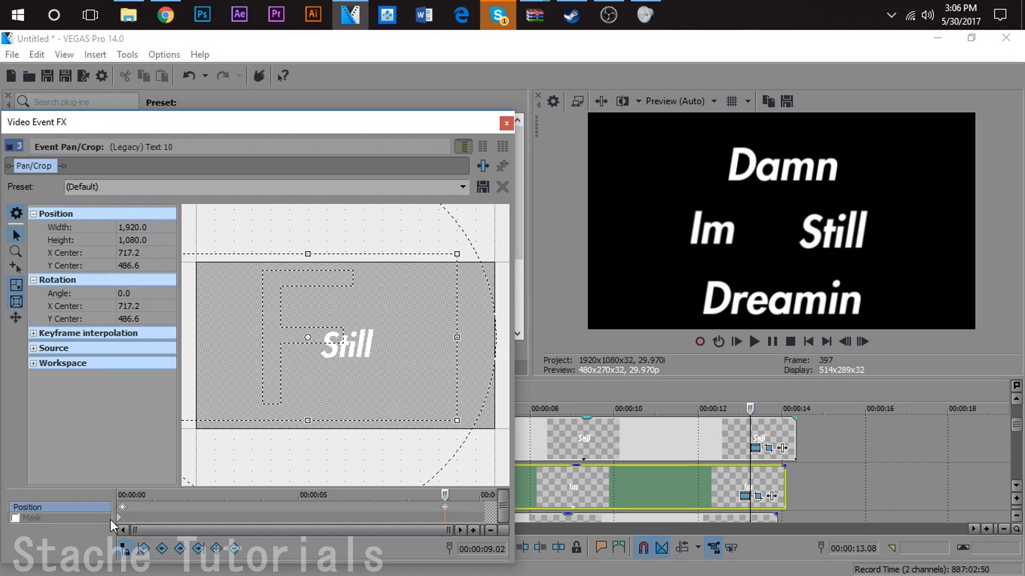
left_click(123, 507)
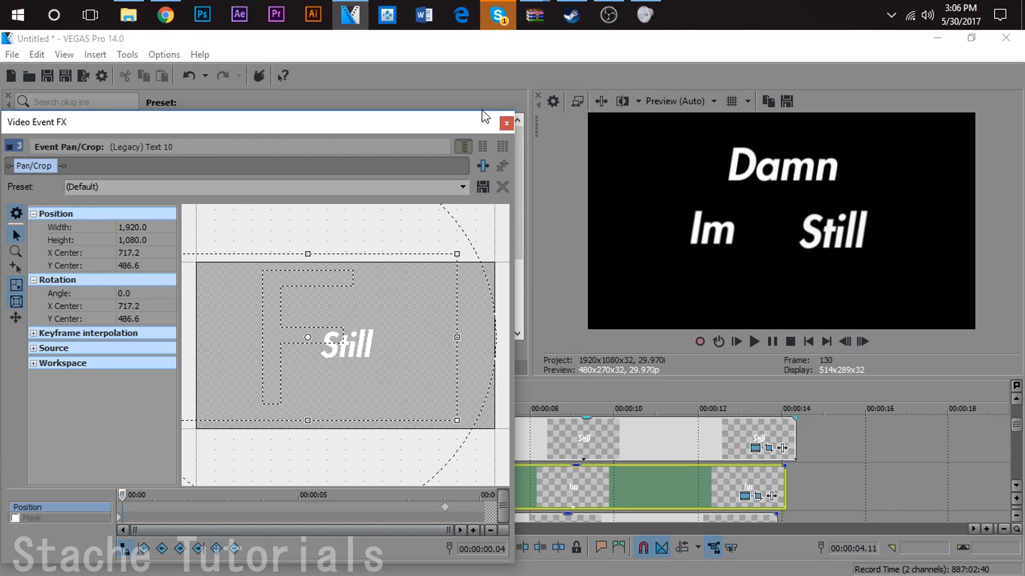
left_click(506, 123)
- Play back the "Damn Im Still Dreamin" sequence from 00:00:03.16 to check the timing and layout of the words
scroll(497, 488, "down", 2)
left_click(295, 476)
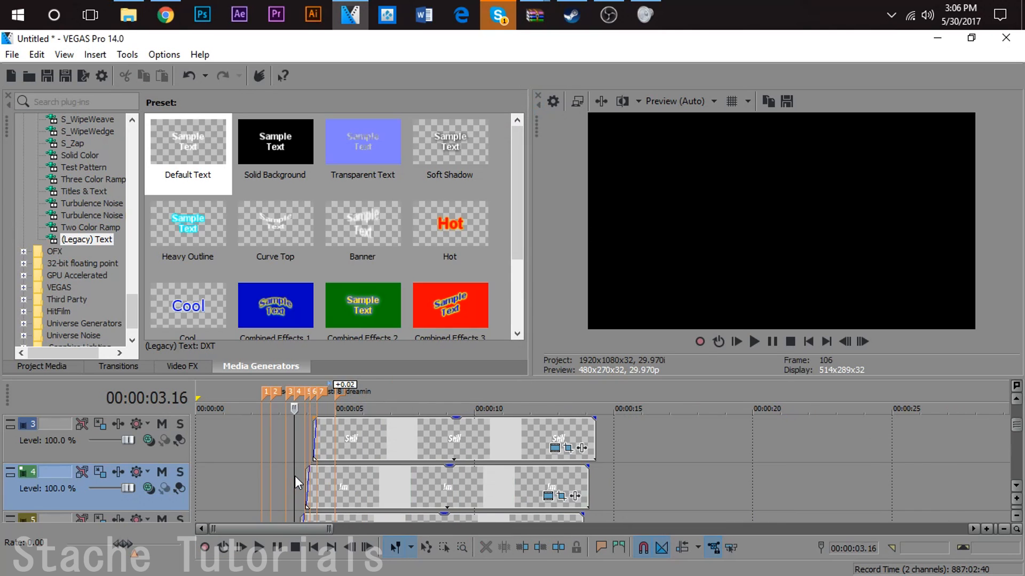
scroll(321, 473, "up", 4)
key("space")
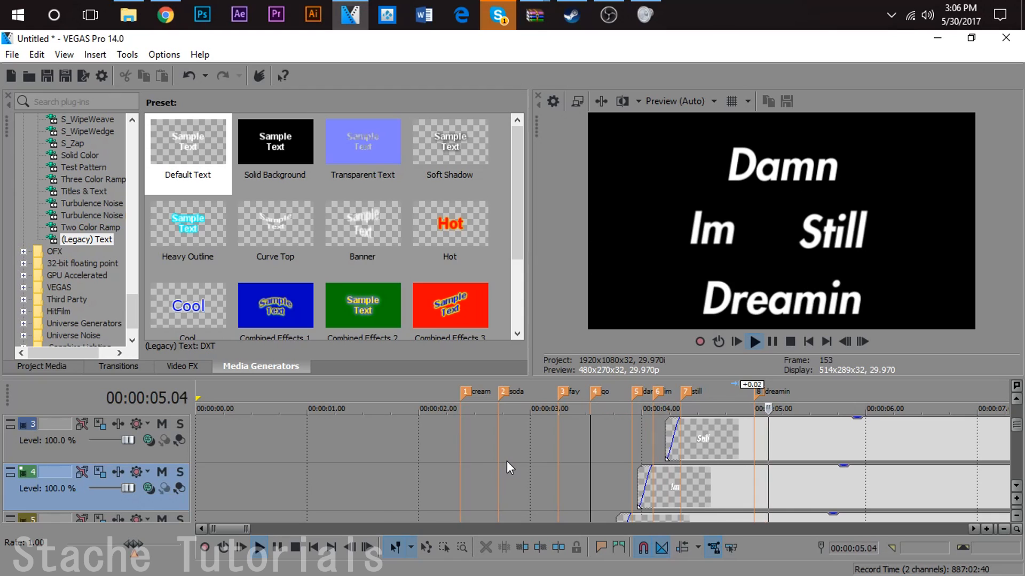
key("space")
key("space")
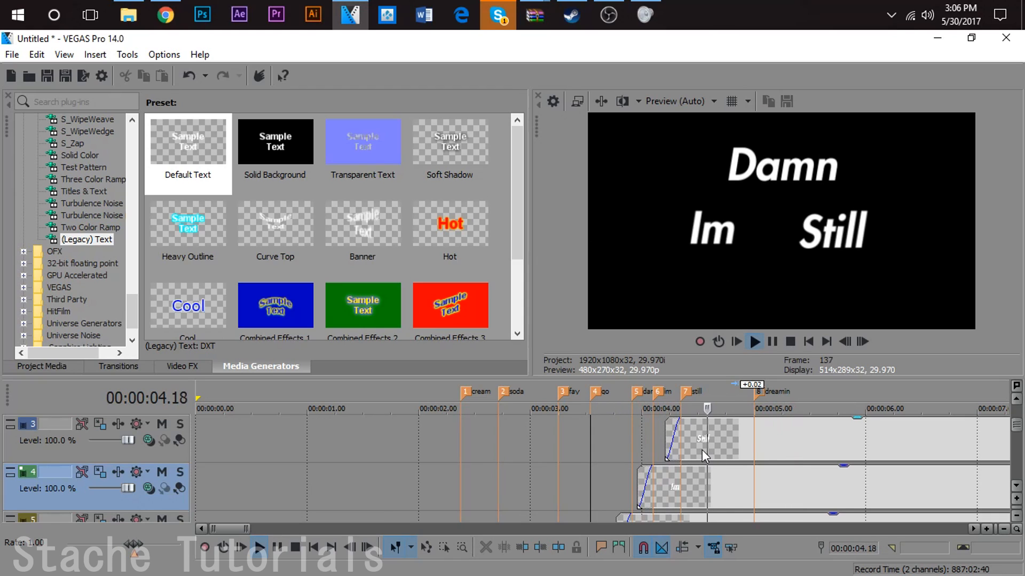
key("space")
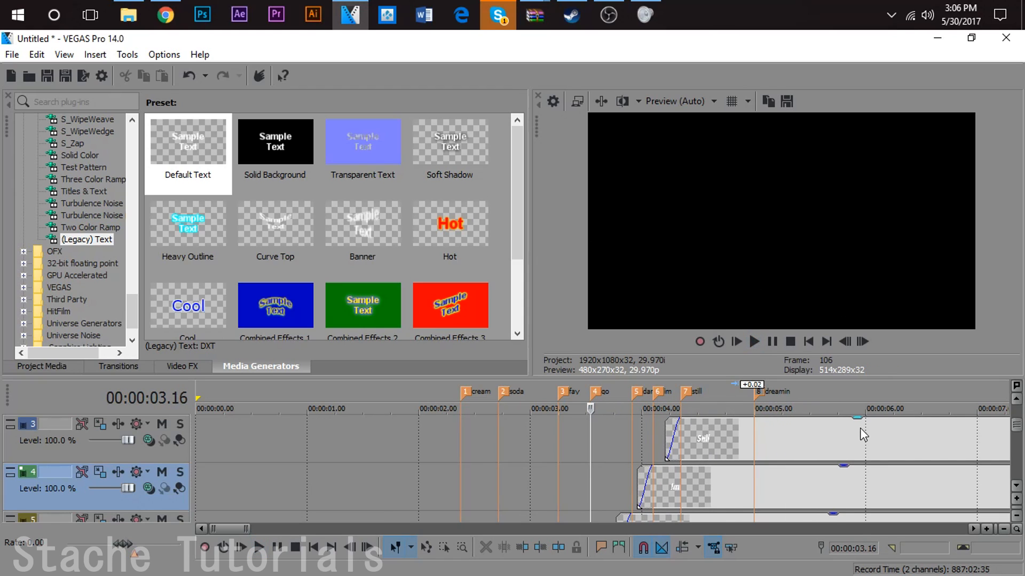
- Make the "Damn", "Im" and "Still" tracks compositing children of the "Dreamin" track, and place the playhead on the "Dreamin" event at 00:00:05.04
scroll(1018, 499, "down", 2)
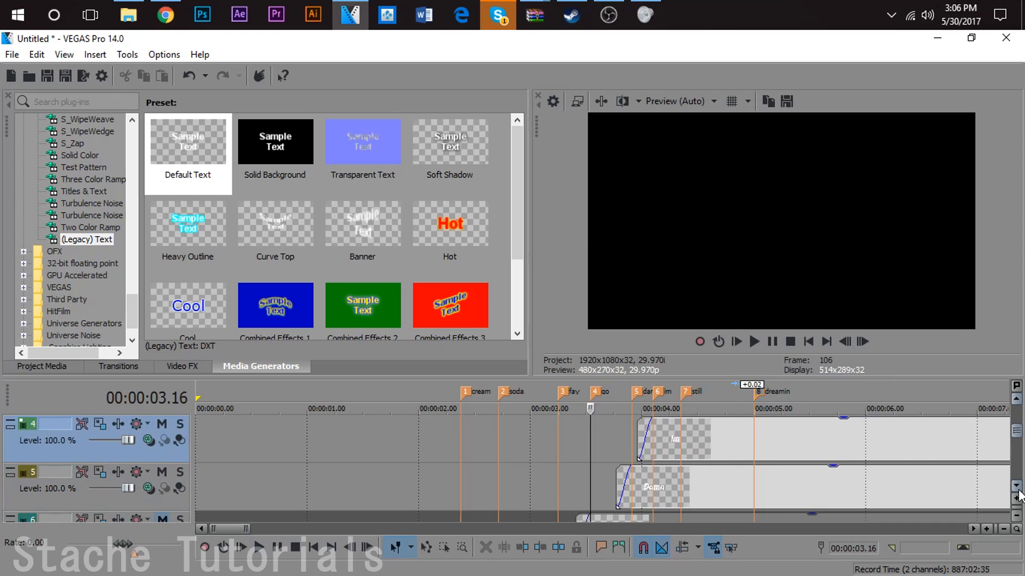
left_click(181, 440)
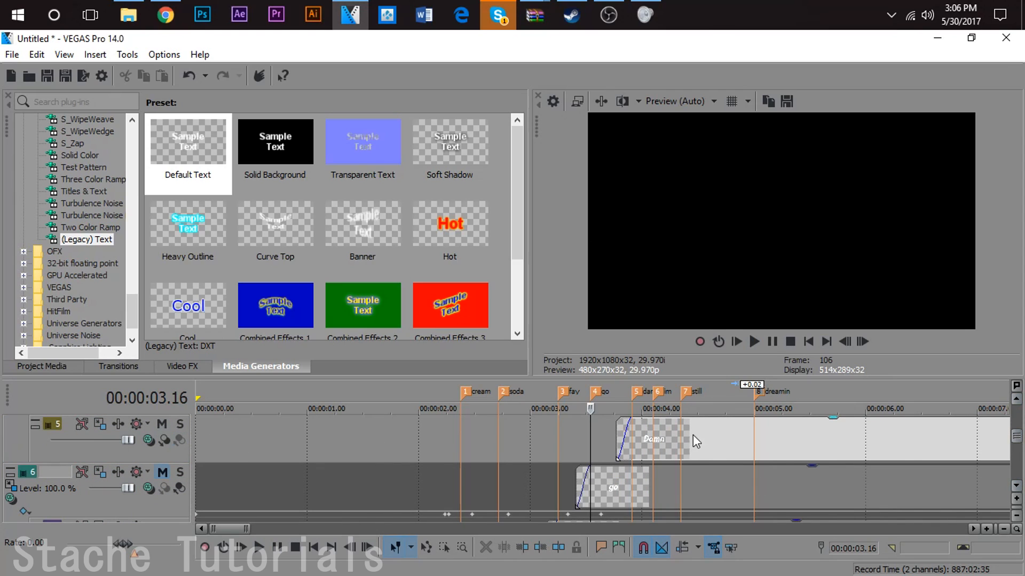
left_click(1016, 398)
left_click(183, 440)
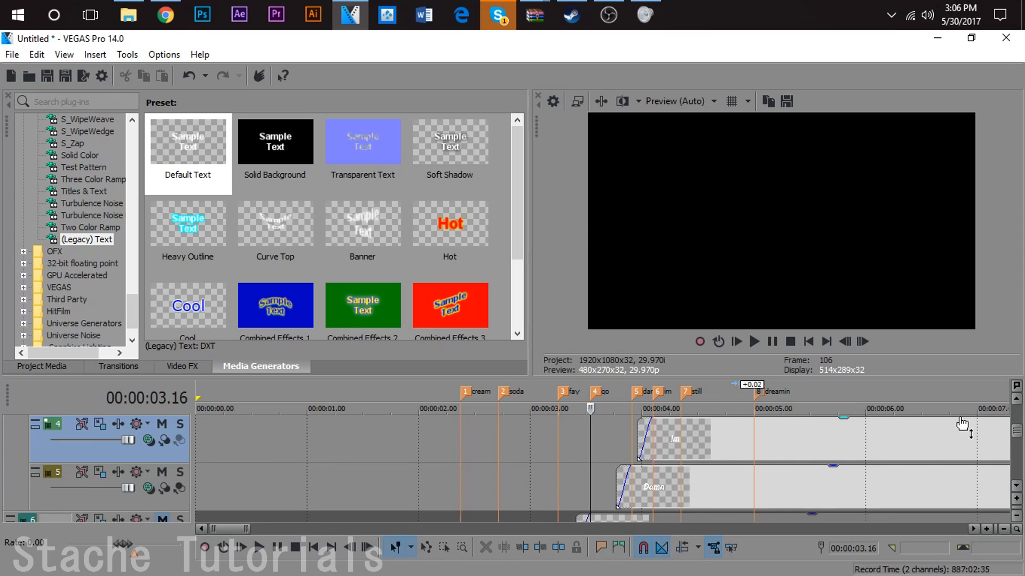
left_click(1016, 398)
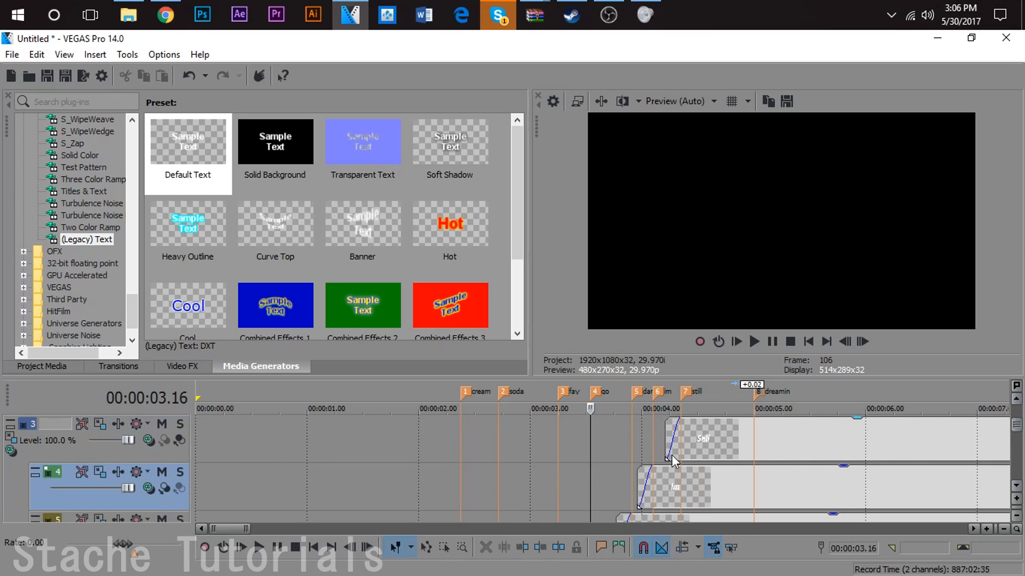
left_click(181, 441)
left_click(1016, 398)
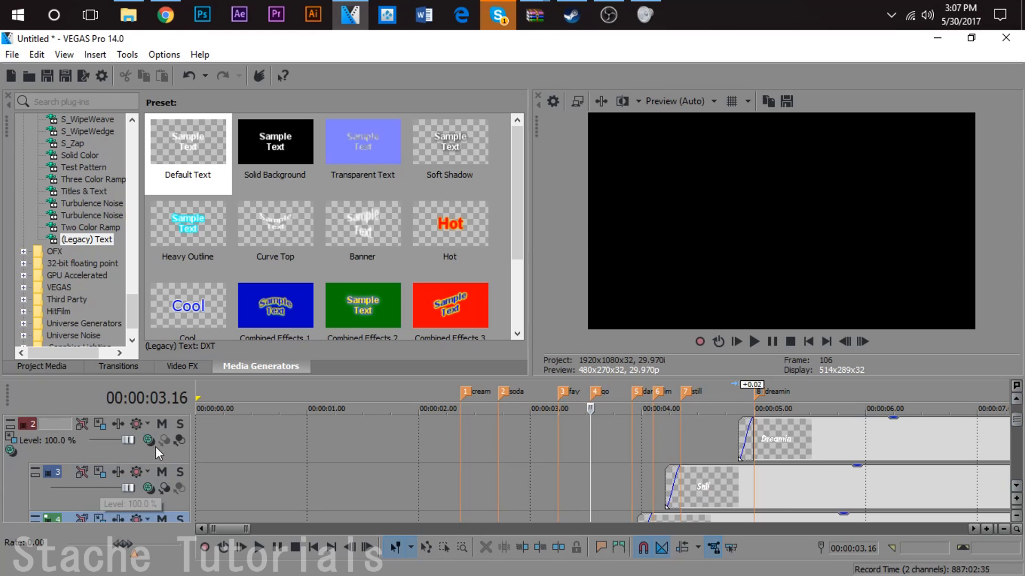
left_click(768, 436)
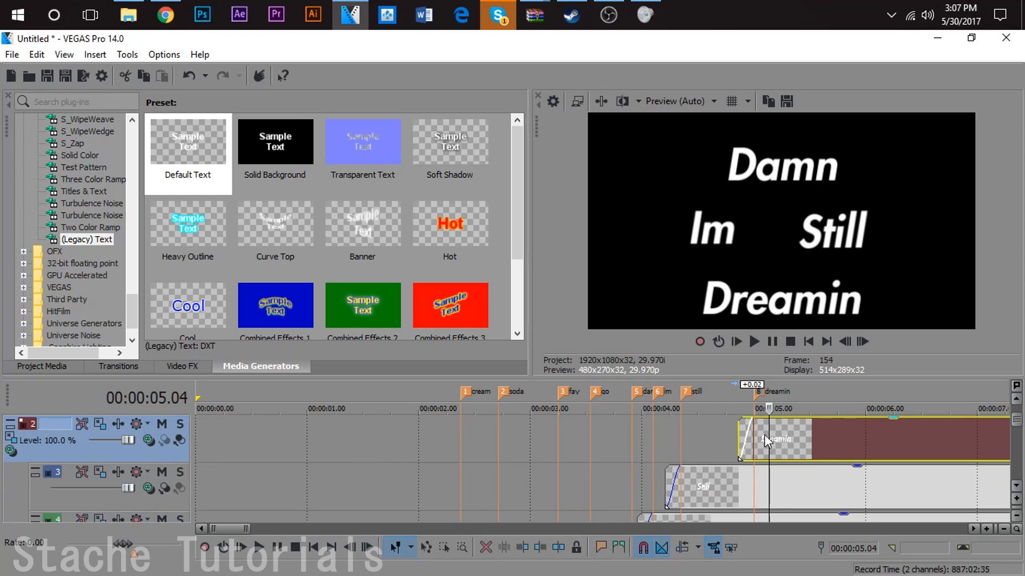
- Unmute the "go" parent track and place the playhead at the start of the "Damn" event at 00:00:03.23
left_click(11, 439)
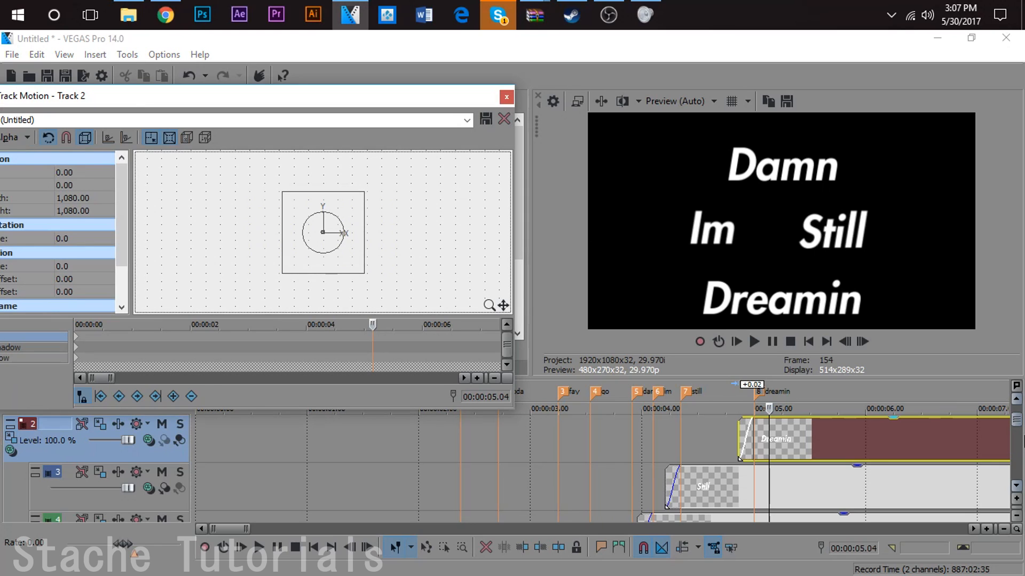
left_click(1015, 485)
left_click(1016, 486)
left_click(1016, 486)
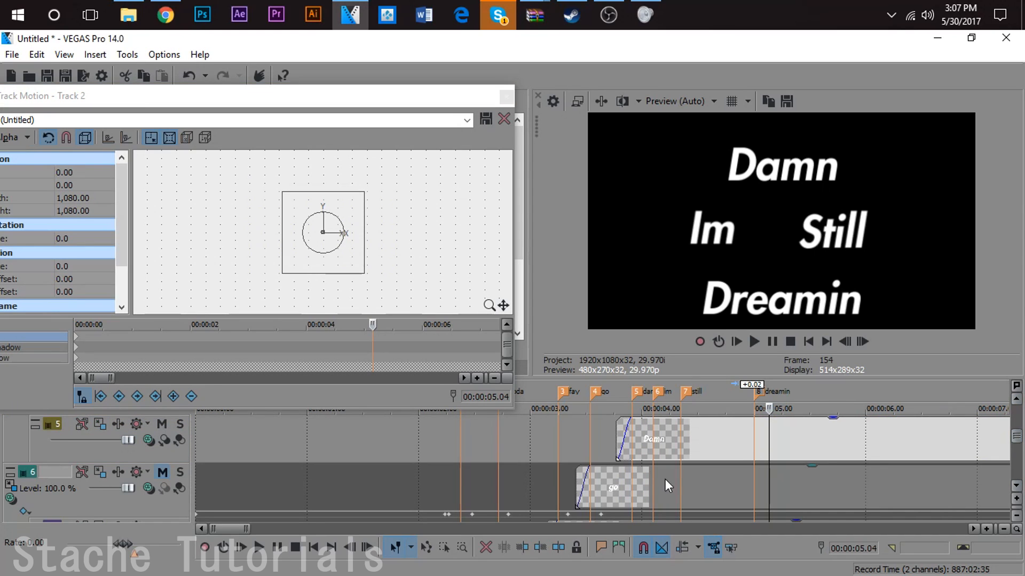
left_click(622, 437)
scroll(623, 437, "up", 3)
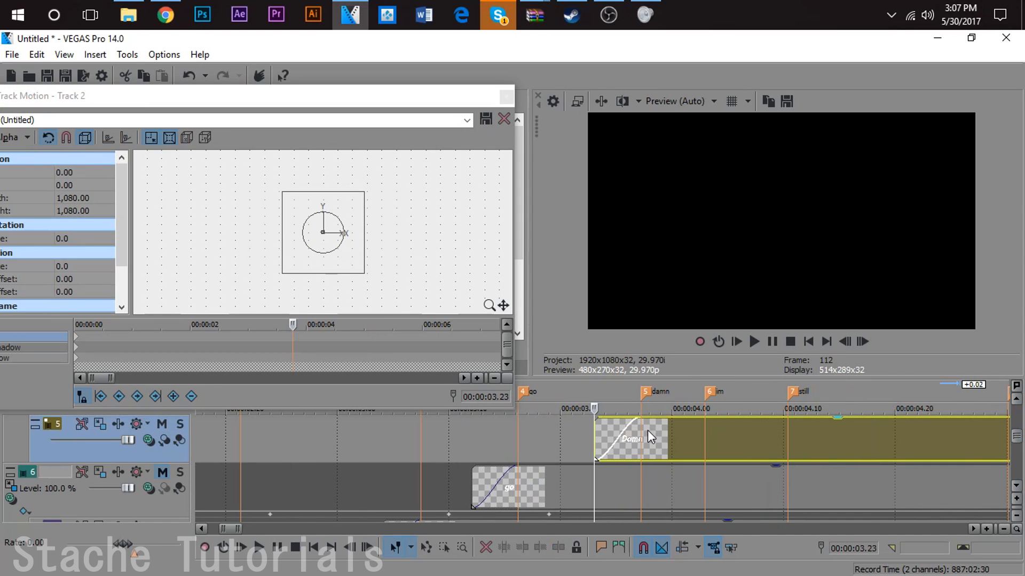
left_click(507, 96)
left_click(162, 471)
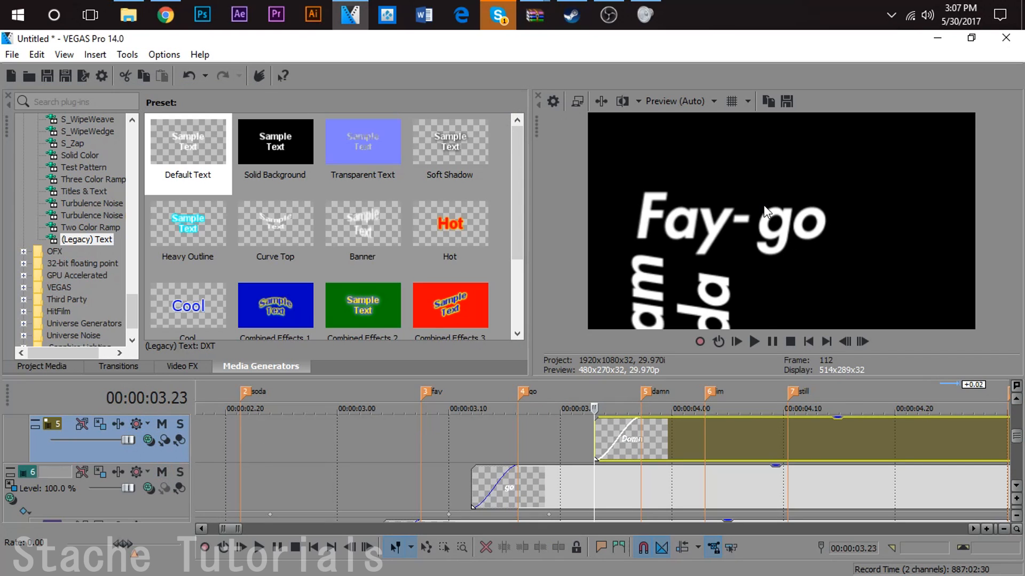
- Play back from the start of "Damn" and inspect the overlap with "Fay-go" at 00:00:04.00
key("space")
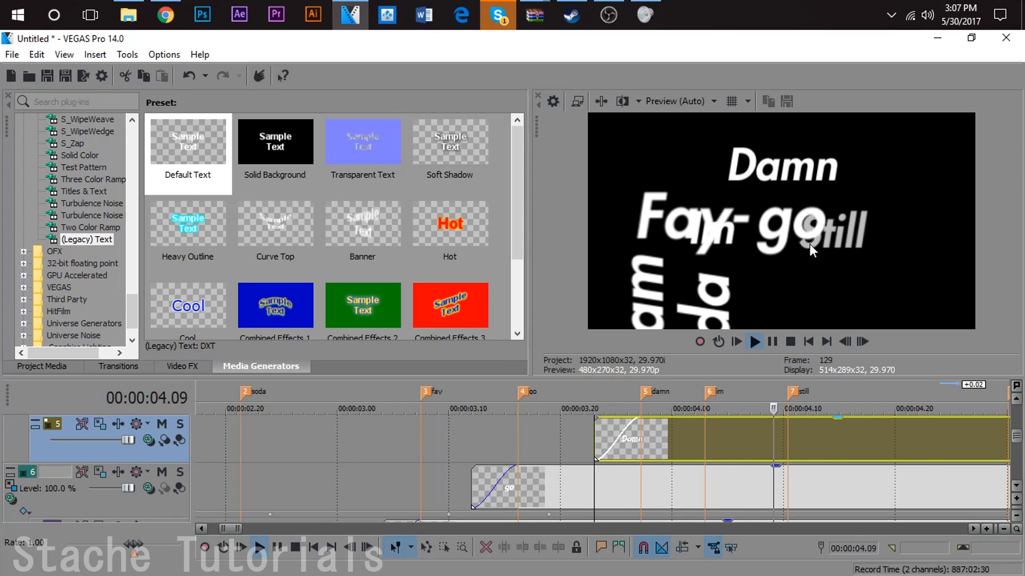
key("space")
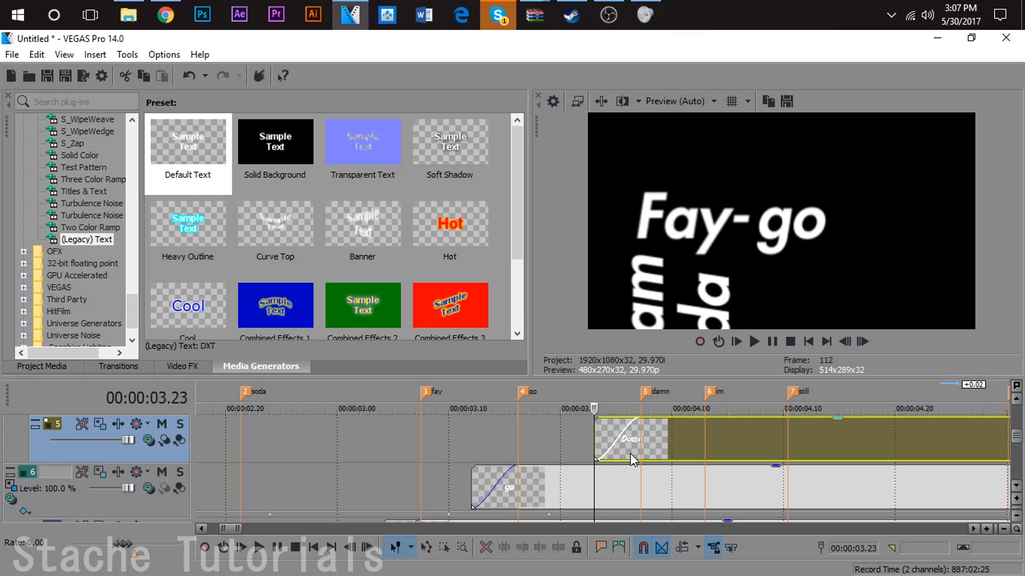
left_click(1016, 485)
left_click(1019, 407)
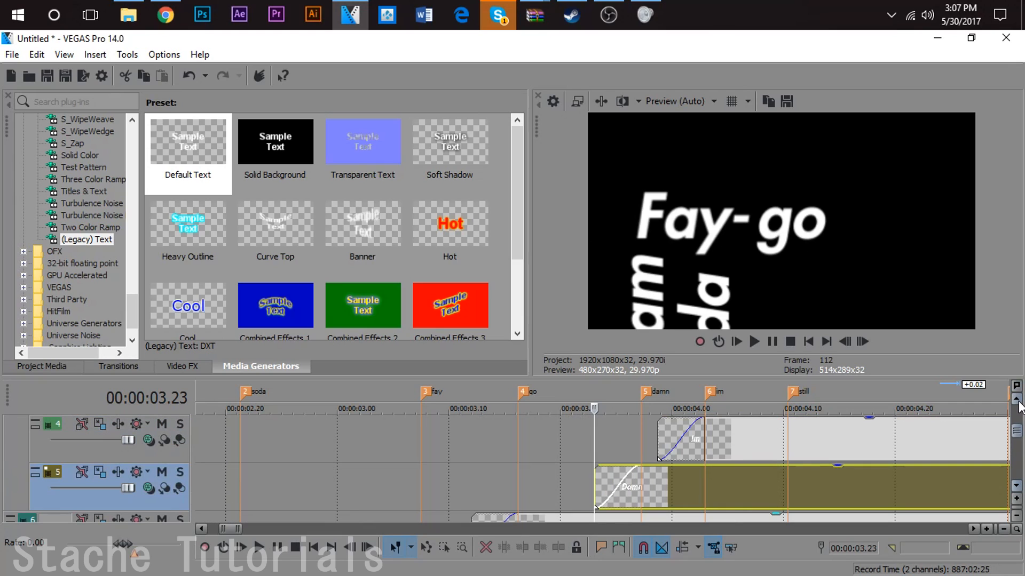
left_click(636, 489)
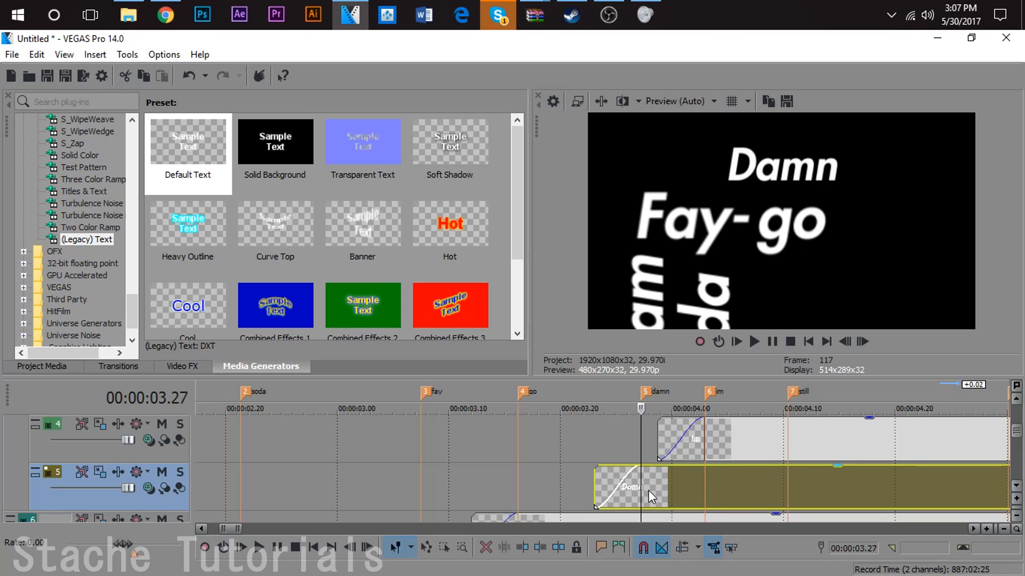
left_click(860, 342)
double_click(859, 342)
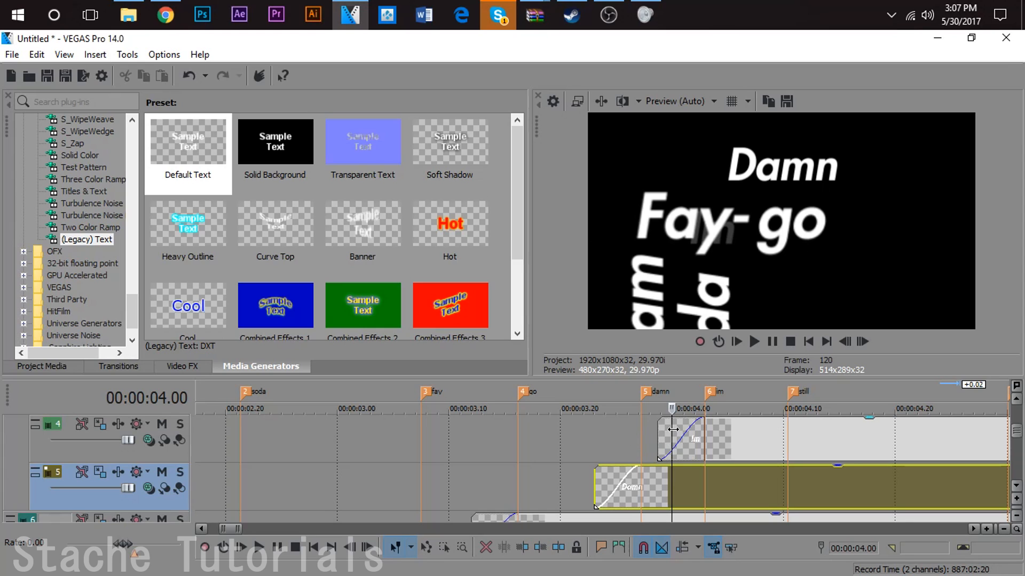
- Open the Track Motion of the "go" parent track and go to its last keyframe at 00:00:03.19
left_click(1015, 486)
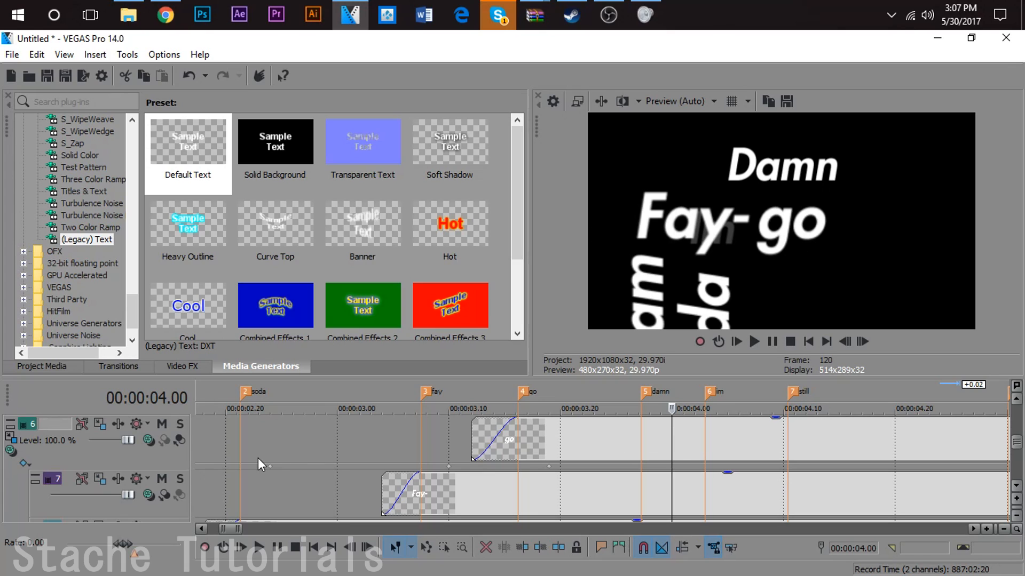
left_click(13, 438)
left_click(384, 337)
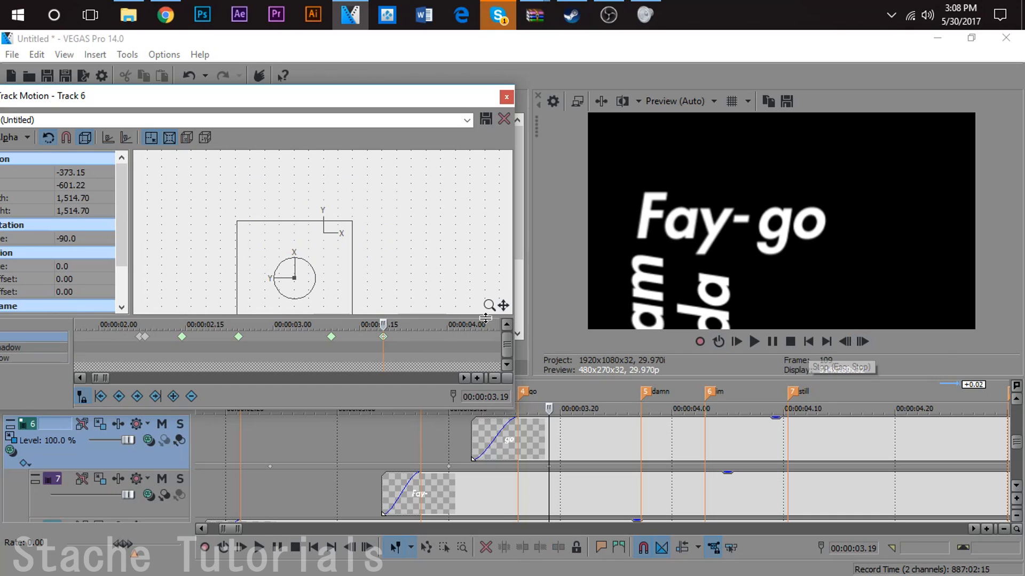
left_click(544, 449)
key("space")
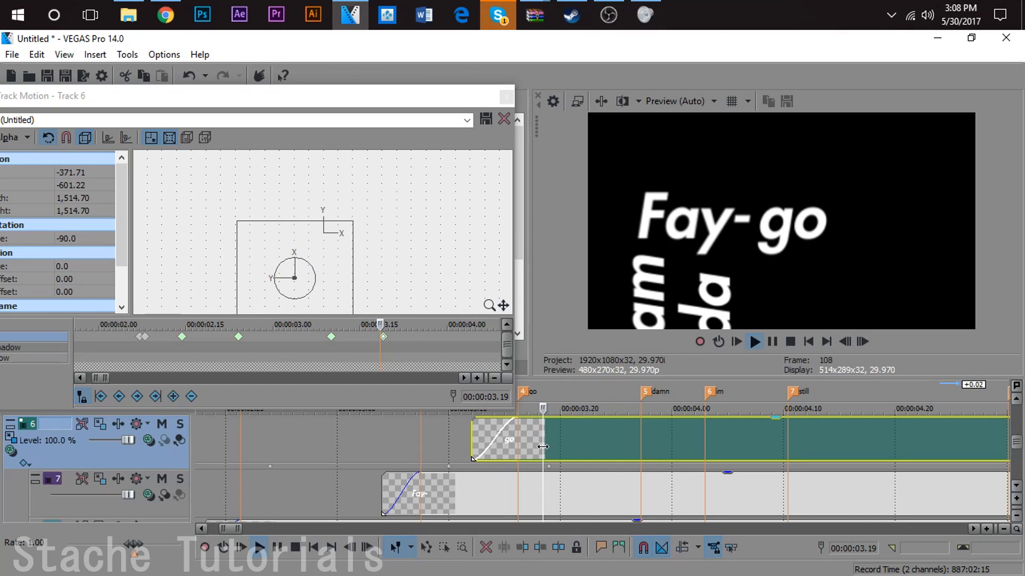
key("space")
left_click(548, 441)
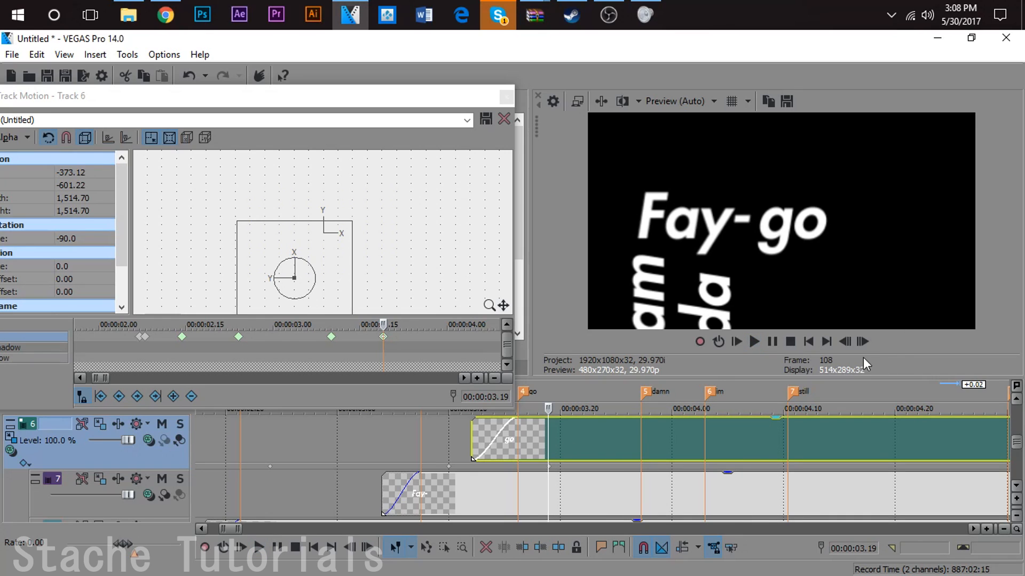
- Copy the 00:00:03.19 motion keyframe of the "go" parent track to the start of "Damn" at 00:00:03.23
left_click(1016, 400)
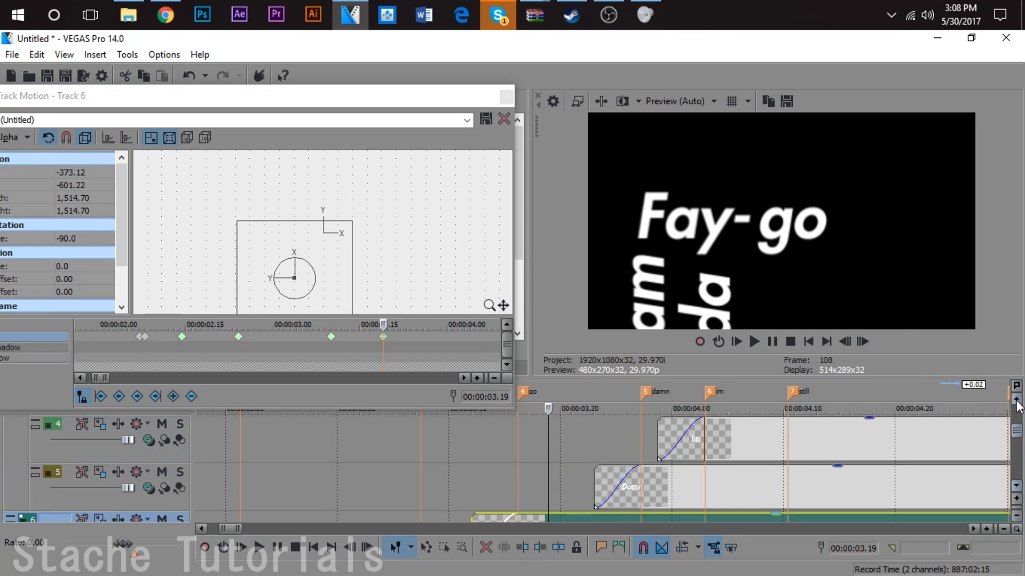
left_click(595, 488)
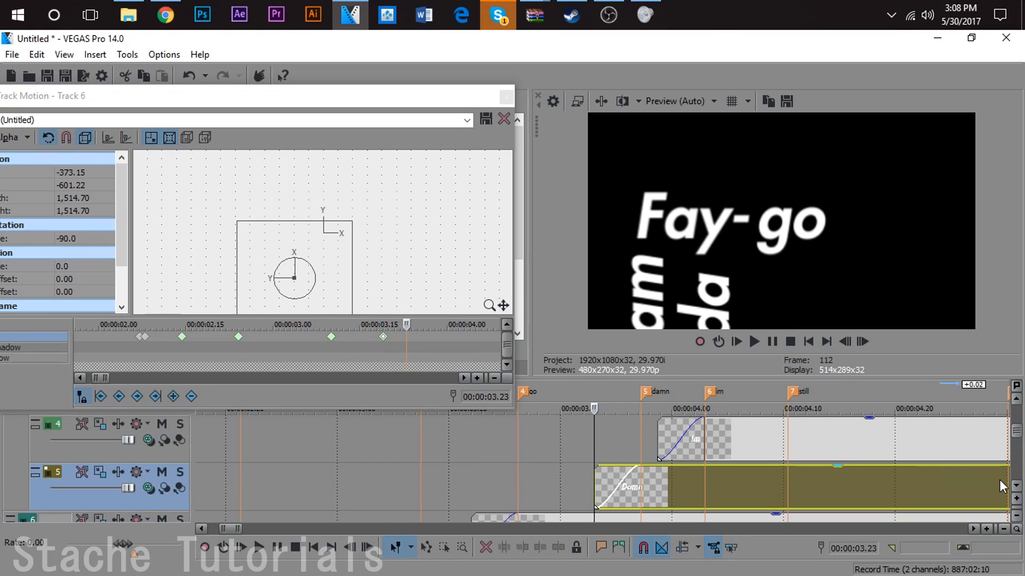
left_click(1016, 486)
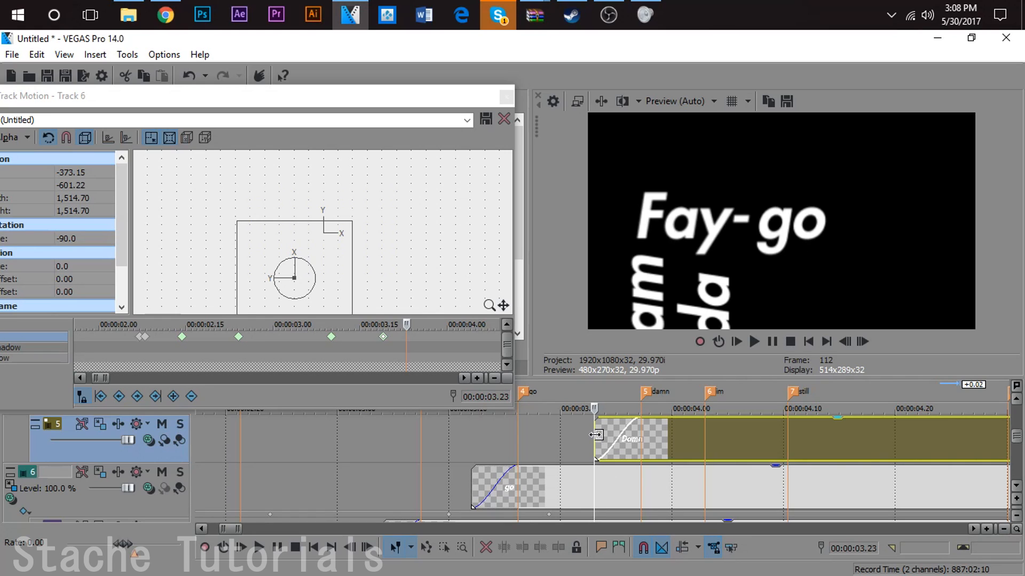
right_click(383, 337)
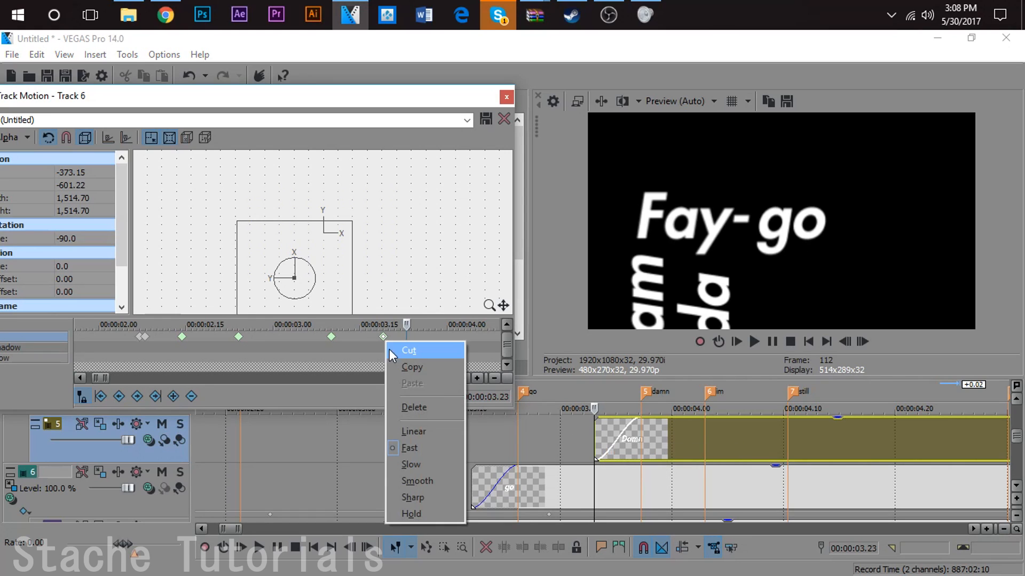
left_click(414, 366)
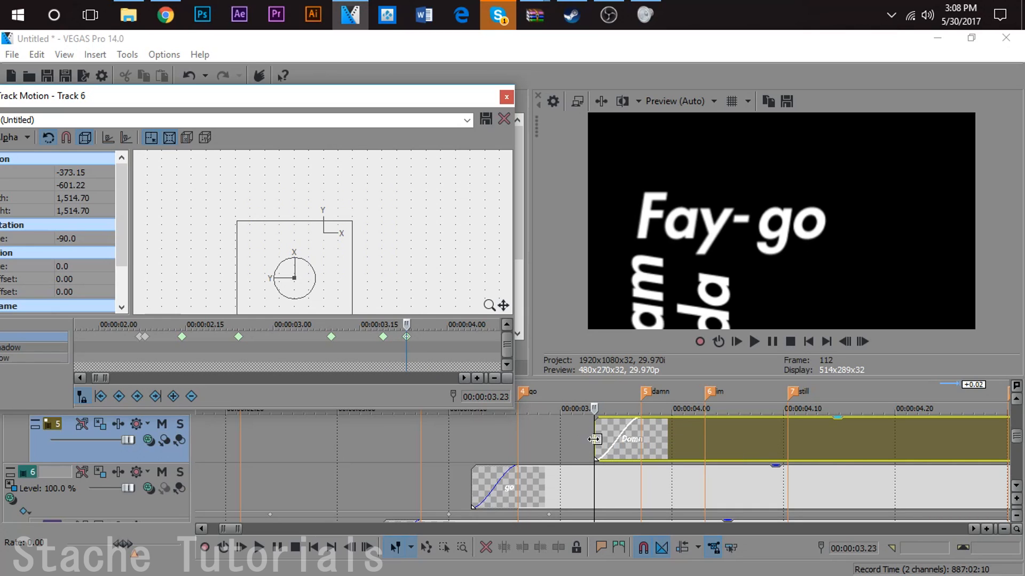
- Keyframe the "go" parent track motion at 00:00:04.00, sliding the "Fay-go" group horizontally out of frame to X -1,536.98
left_click(1016, 486)
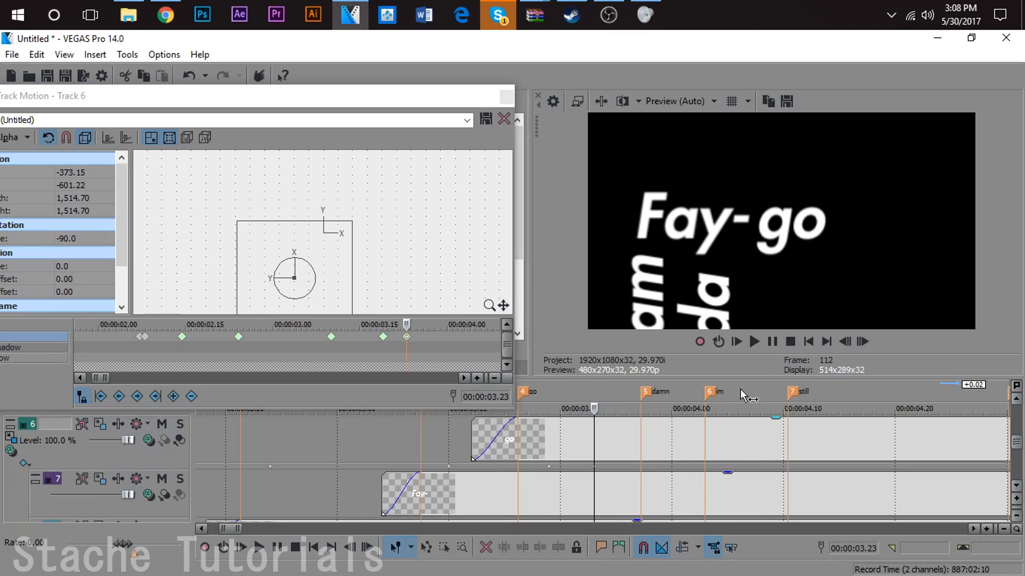
left_click(1017, 399)
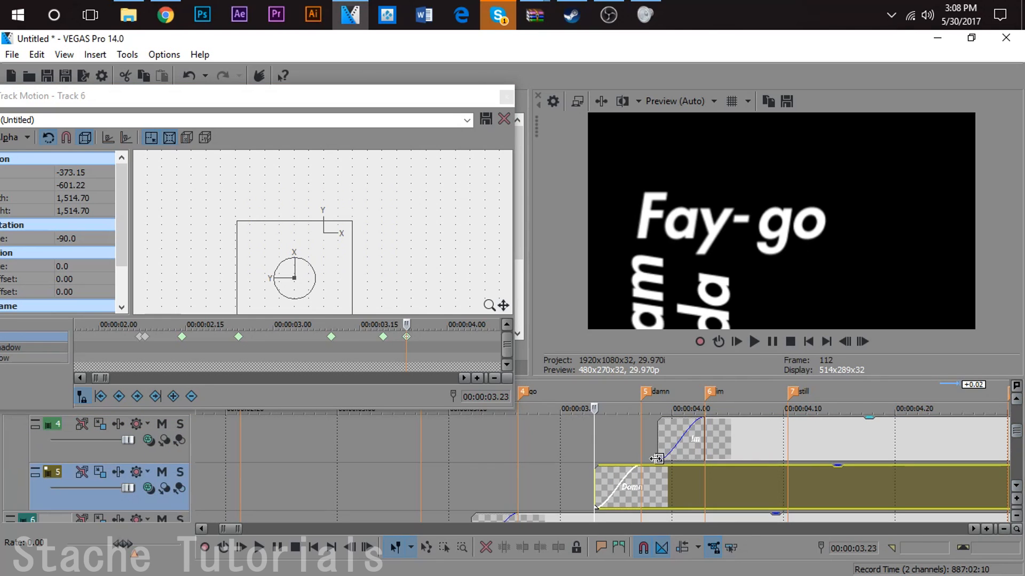
left_click(641, 447)
left_click(862, 342)
left_click(862, 342)
left_click(862, 341)
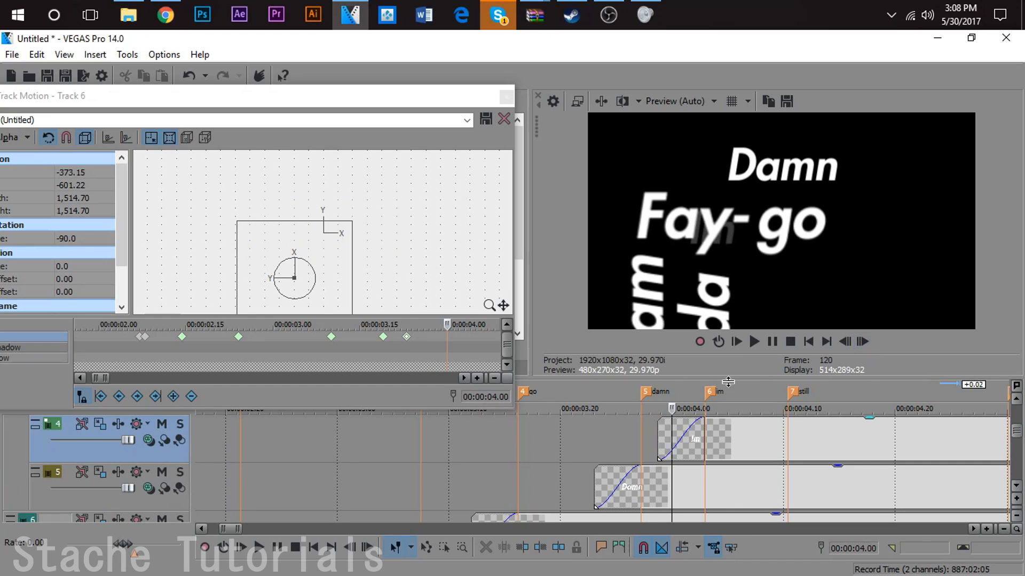
left_click(335, 265)
key("Left")
key("Left")
key("Left")
key("Left")
key("Left")
key("Left")
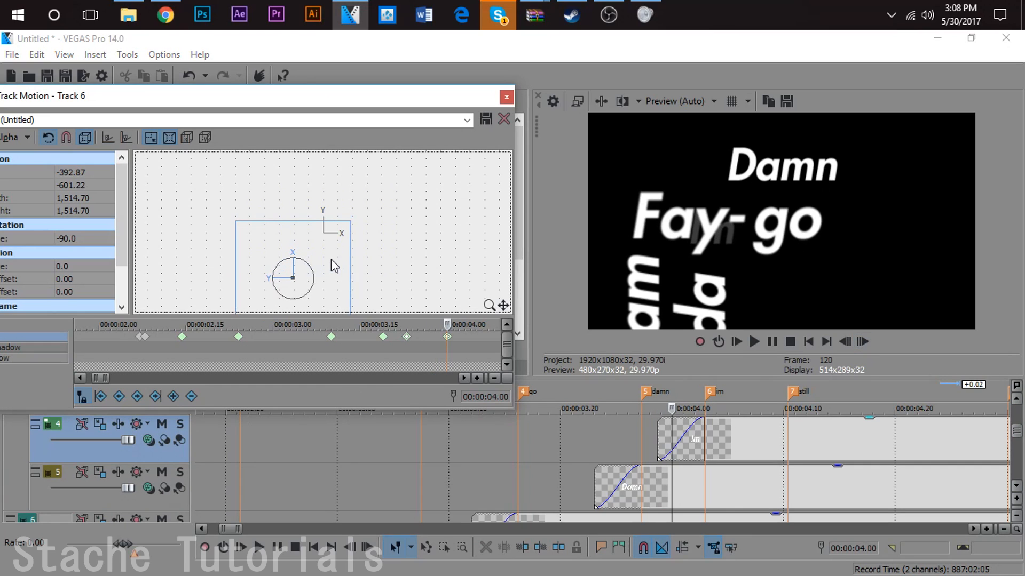
key("Left")
key("Left")
key("Left")
key("Left")
key("Left")
key("Left")
key("Left")
key("Left")
key("Left")
key("Left")
key("Left")
key("Left")
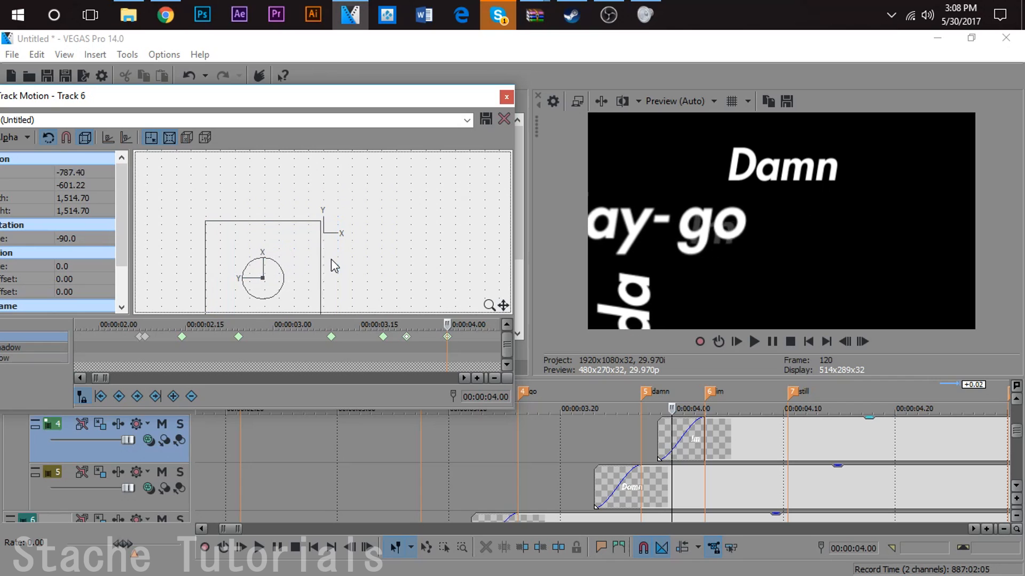
key("Left")
key("Left")
key("Left")
key("Left")
key("Left")
key("Left")
key("Left")
key("Left")
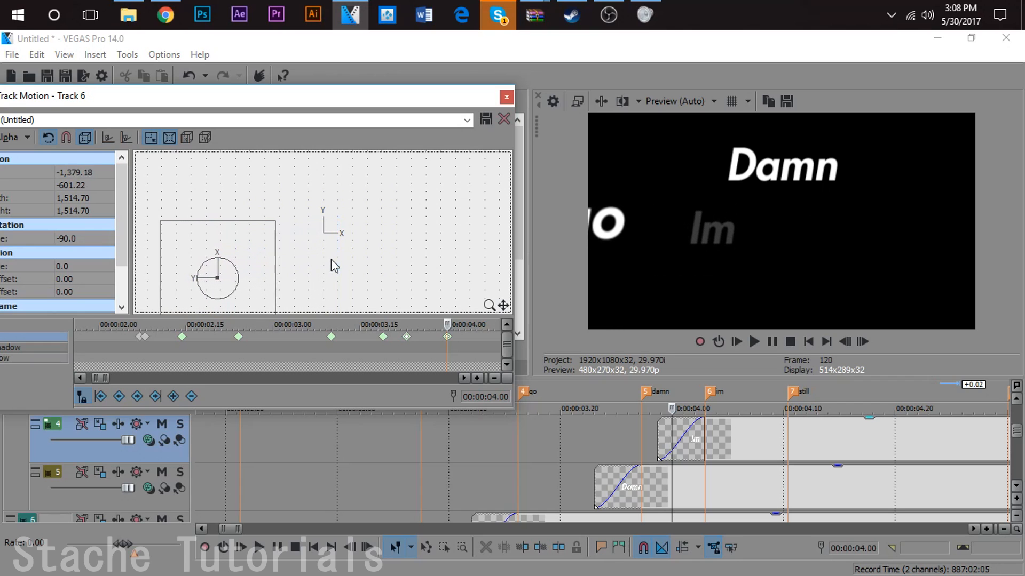
key("Left")
key("Left")
key("Left")
key("Left")
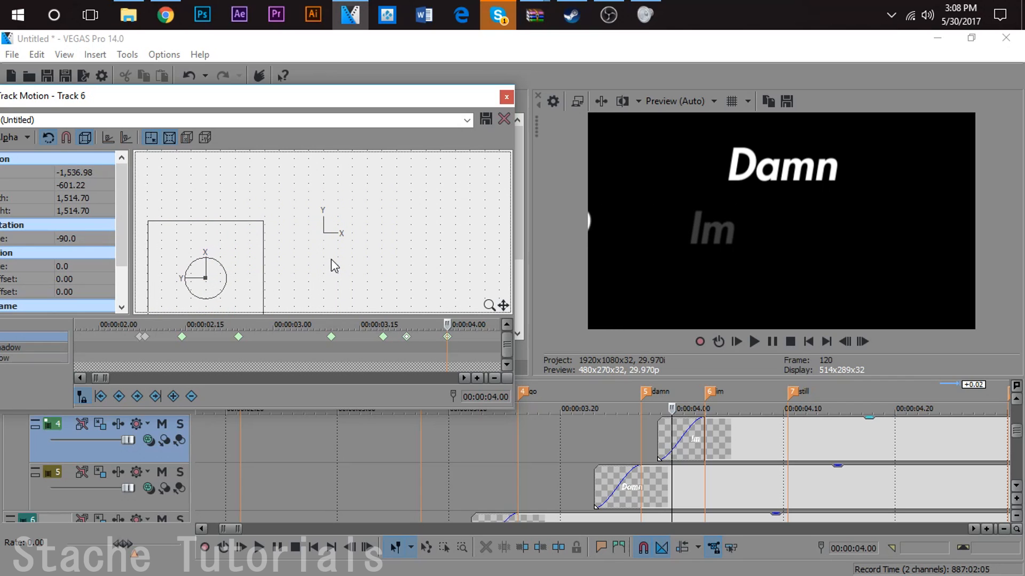
- Close the Track Motion window and play back the transition from "Fay-go" to "Damn" from 00:00:03.22
left_click(506, 97)
left_click(577, 449)
key("space")
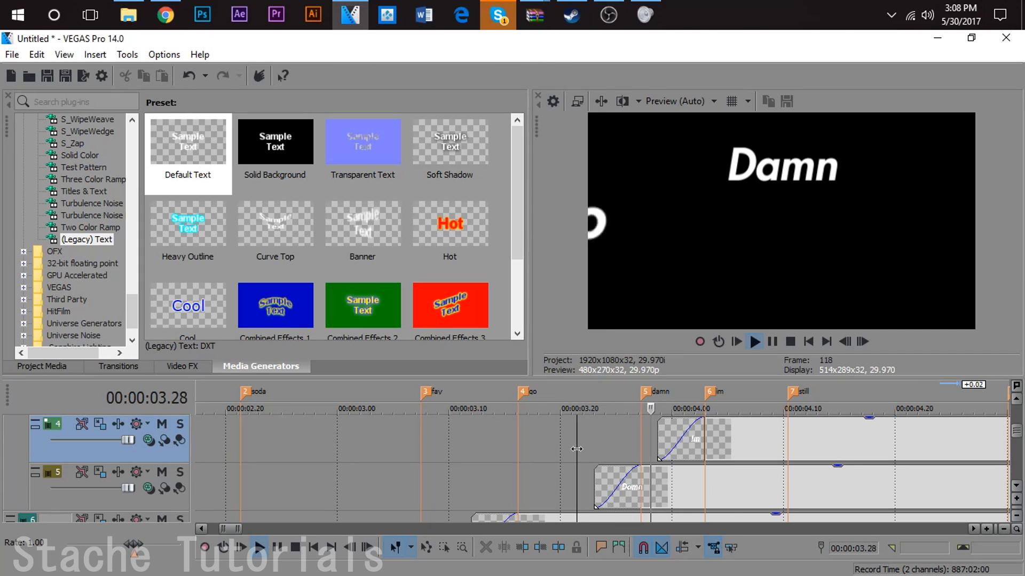
key("space")
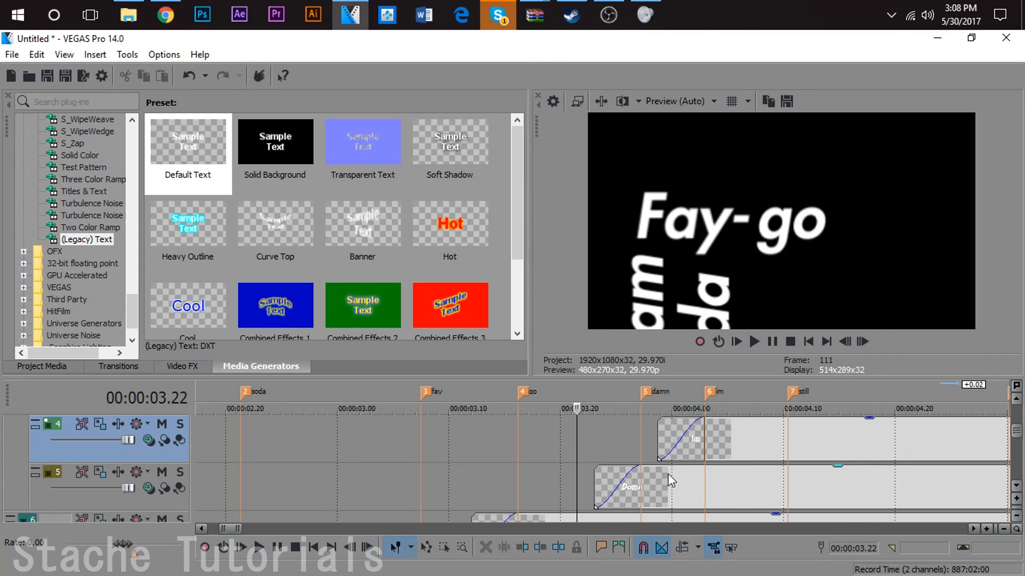
- In the "Dreamin" parent track's motion, enlarge the group to 1,602.94 in width and height with a keyframe at 00:00:04.00
left_click(623, 486)
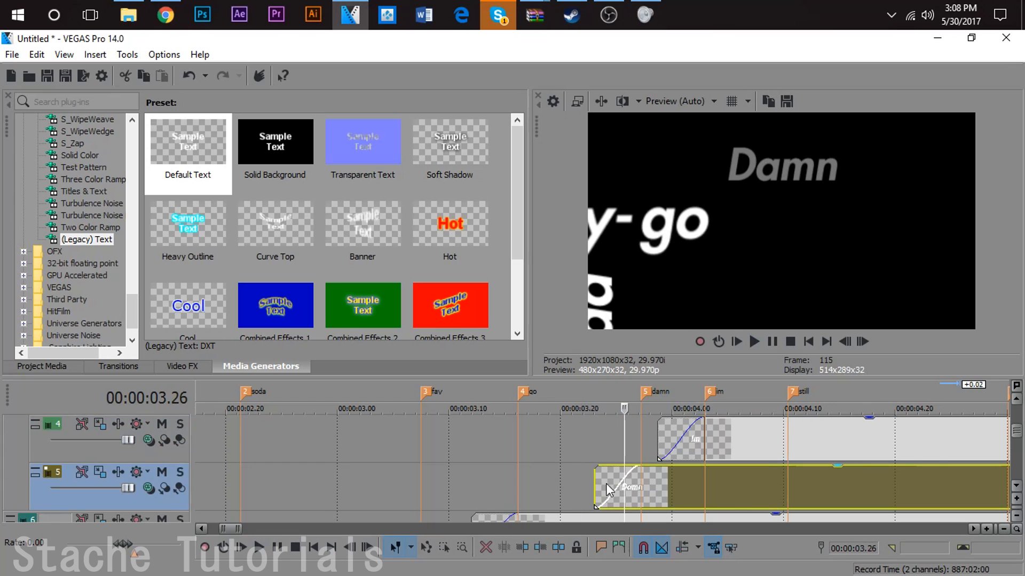
left_click(1016, 401)
left_click(1016, 402)
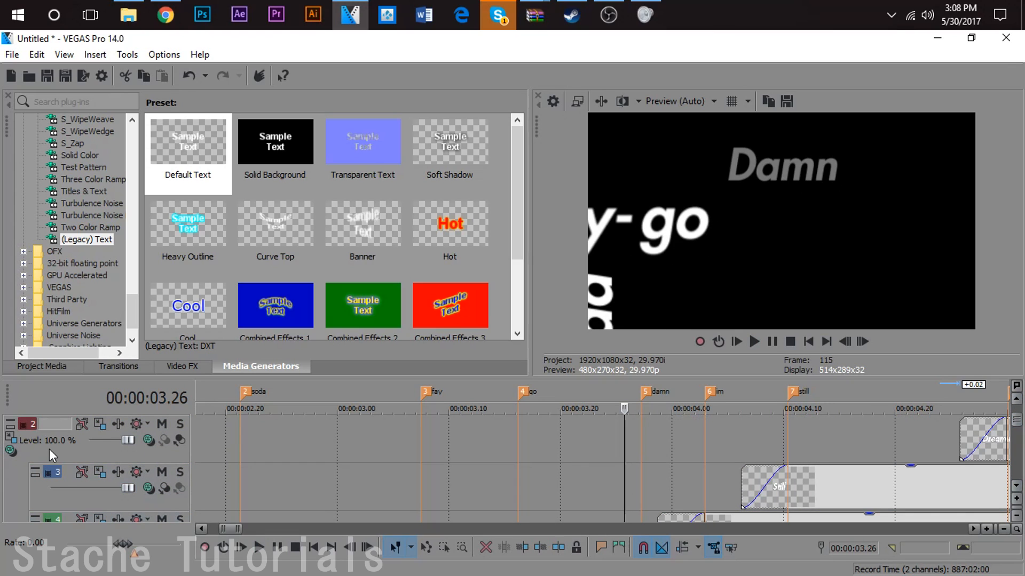
left_click(13, 435)
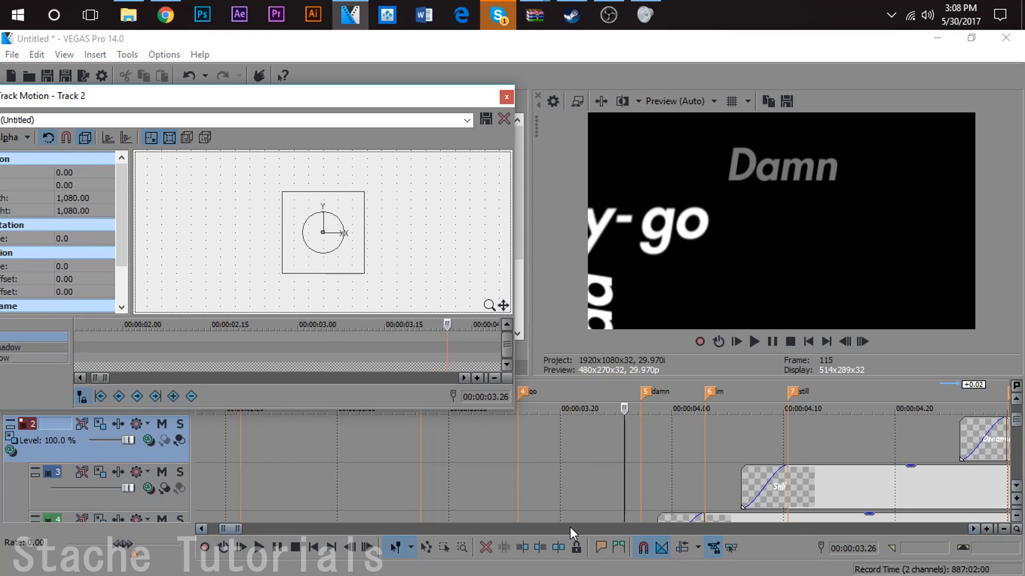
left_click(1016, 485)
left_click(1016, 485)
left_click(1017, 486)
left_click(641, 442)
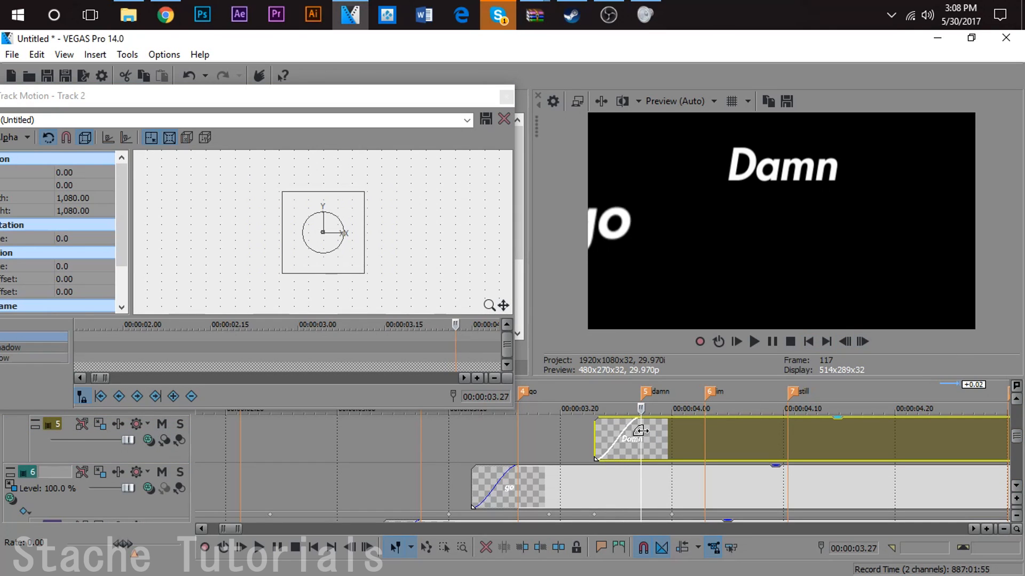
left_click(861, 341)
left_click(861, 341)
left_click(862, 342)
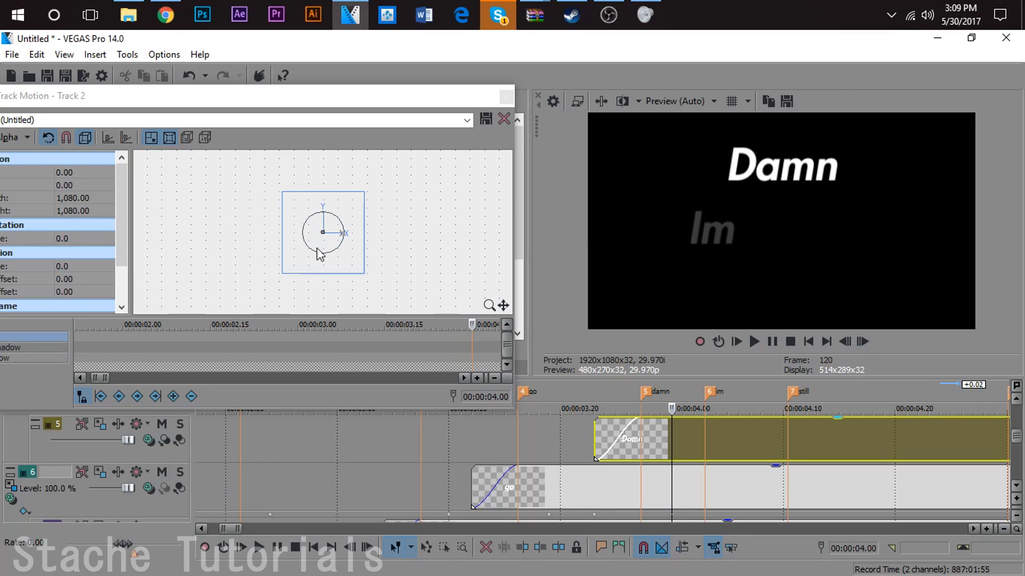
left_click(331, 261)
left_click_drag(364, 275, 390, 294)
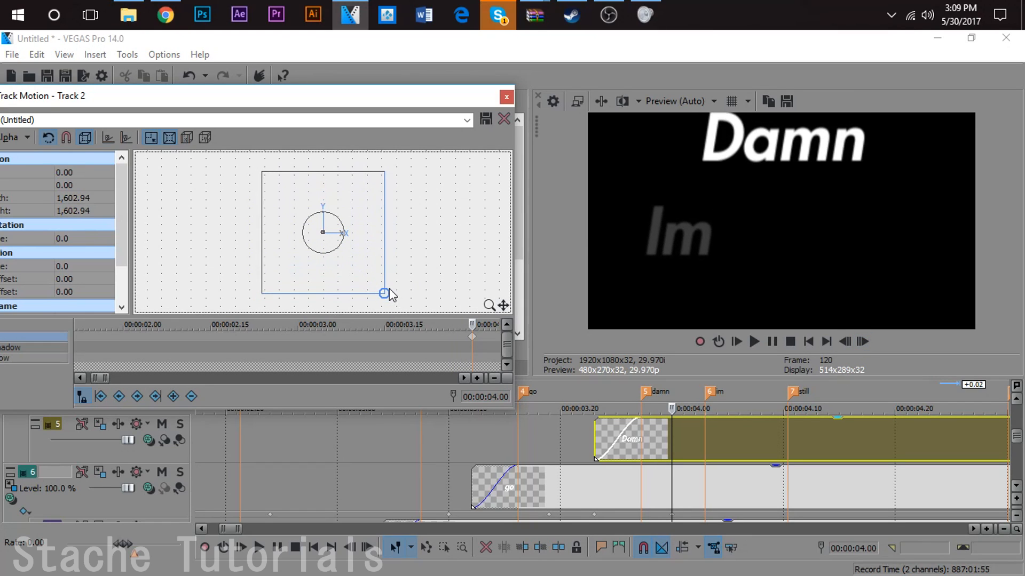
- Lower the "Dreamin" group to Y -394.52 at 00:00:04.00 so "Damn" is vertically centred, and place the playhead at 00:00:03.27
key("Up")
key("Down")
key("Down")
key("Down")
key("Down")
key("Down")
key("Down")
key("Down")
key("Down")
key("Down")
key("Down")
key("Down")
key("Down")
key("Down")
key("Down")
key("Down")
key("Down")
key("Down")
key("Down")
key("Down")
key("Down")
key("Down")
key("Down")
key("Down")
key("Down")
key("Down")
key("Down")
key("Down")
key("Down")
key("Down")
key("Down")
key("Down")
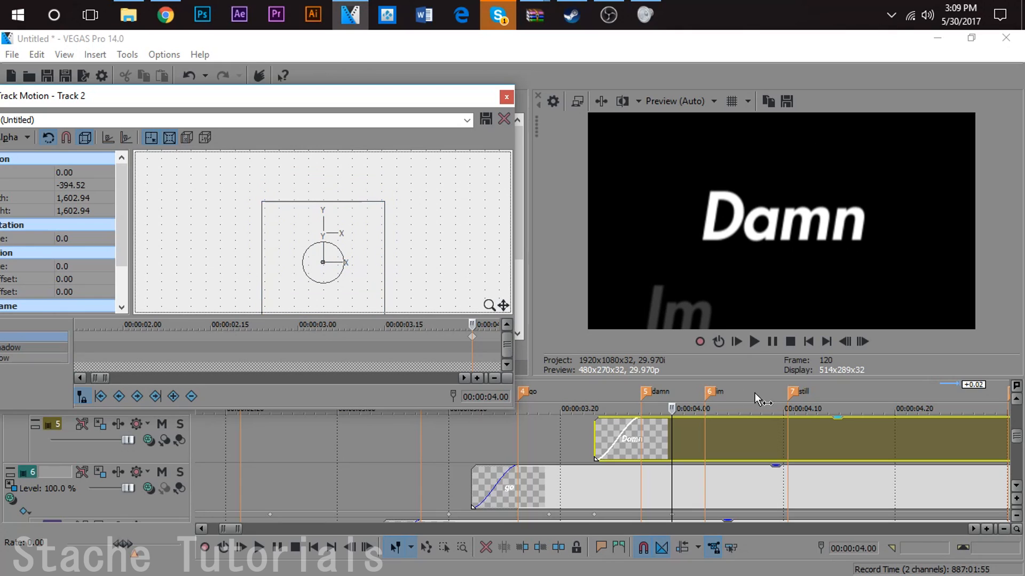
left_click(637, 438)
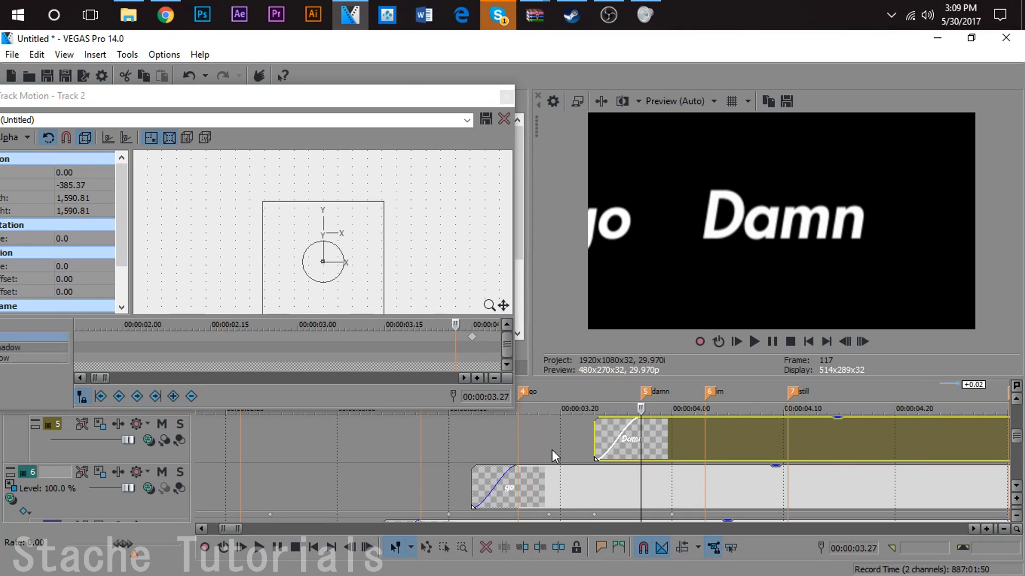
- Keyframe the "Dreamin" parent track motion at 00:00:03.23, sliding the group horizontally to about X 897 so "Damn" starts off to the side
left_click(597, 437)
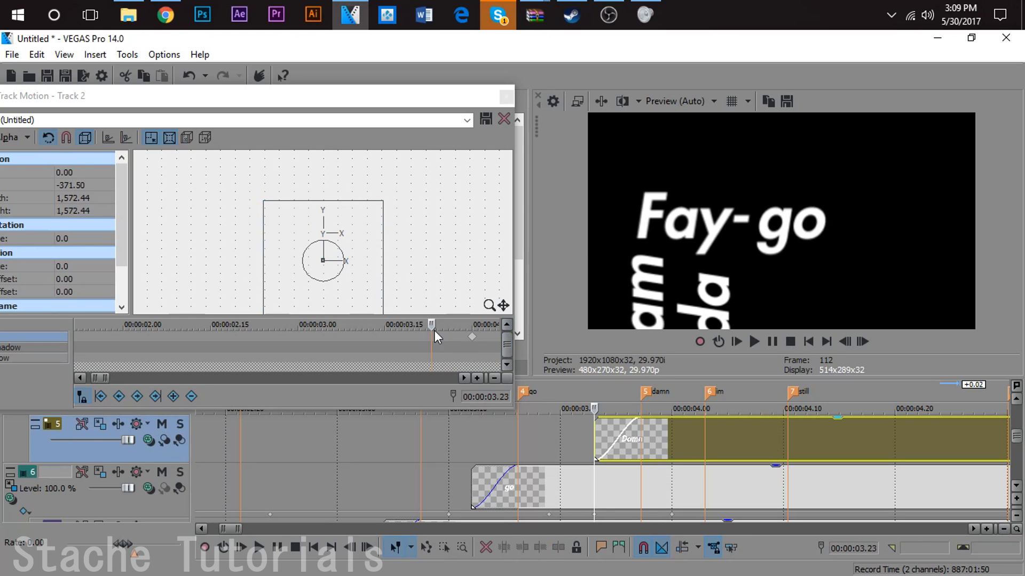
left_click(355, 281)
key("Right")
key("Right")
key("Right")
key("Right")
key("Right")
key("Right")
key("Right")
key("Right")
key("Right")
key("Right")
key("Right")
key("Right")
key("Right")
key("Right")
key("Right")
key("Right")
key("Right")
key("Right")
key("Right")
key("Right")
key("Right")
key("Right")
key("Right")
key("Right")
key("Right")
key("Right")
key("Right")
key("Right")
key("Right")
key("Right")
key("Right")
key("Right")
key("Right")
key("Right")
key("Right")
key("Right")
key("Right")
key("Right")
key("Right")
key("Right")
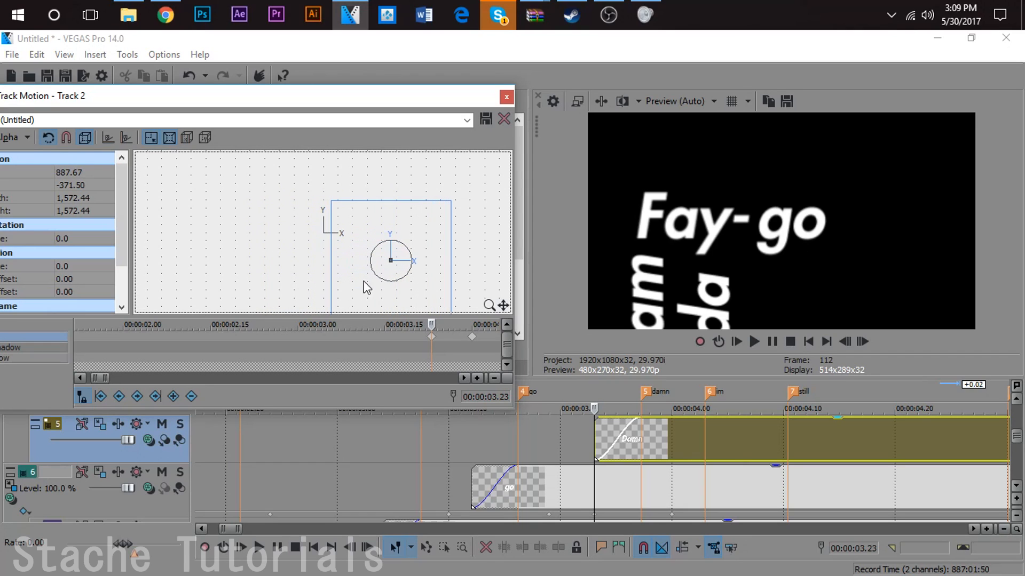
- Slide the "Dreamin" group further outward to X 1,045.48 at the 00:00:03.23 keyframe
left_click(609, 440)
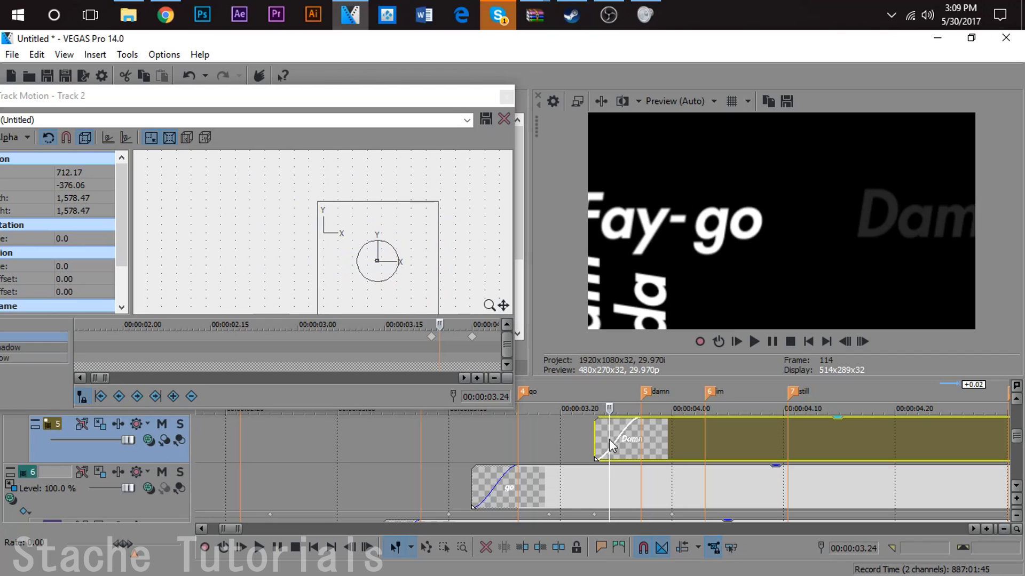
left_click(432, 338)
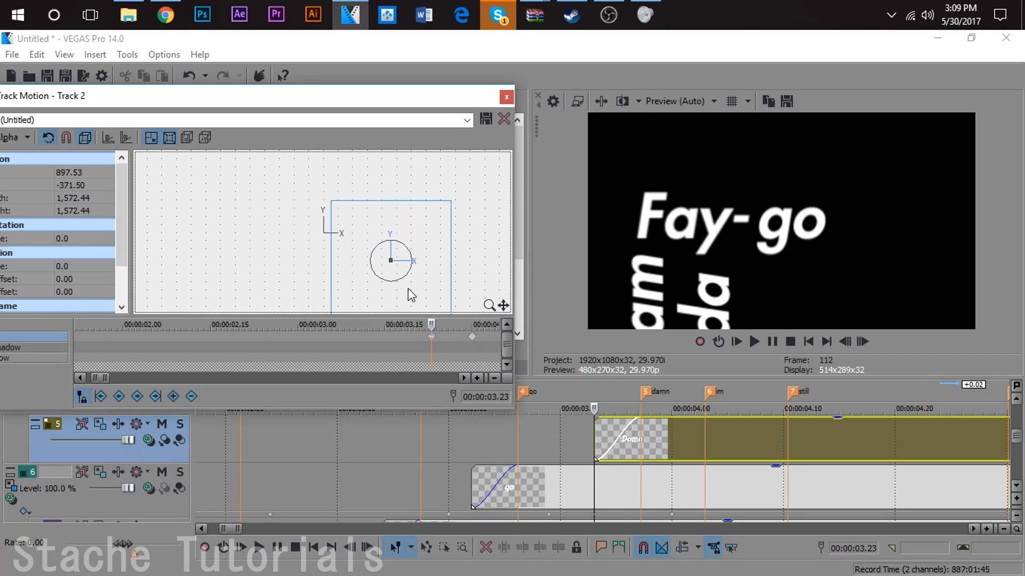
key("Right")
key("Right")
key("Right")
key("Right")
key("Right")
key("Right")
key("Right")
key("Right")
key("Right")
key("Right")
key("Right")
key("Right")
key("Right")
key("Right")
key("Right")
key("Right")
key("Right")
key("Right")
key("Right")
key("Right")
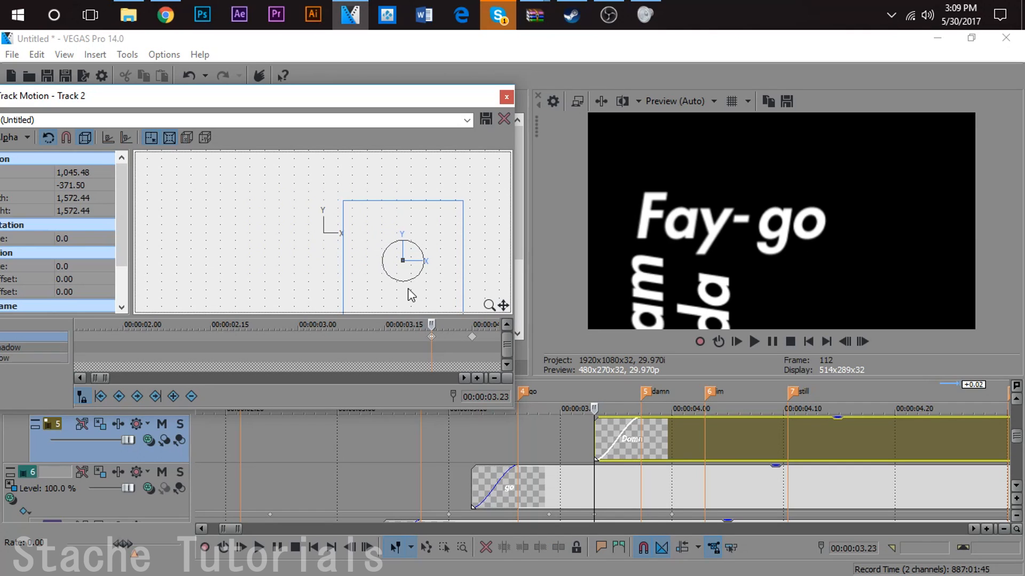
- Step through the slide from "Fay-go" to "Damn" frame by frame and play it back from 00:00:03.12 and 00:00:03.04
left_click(862, 342)
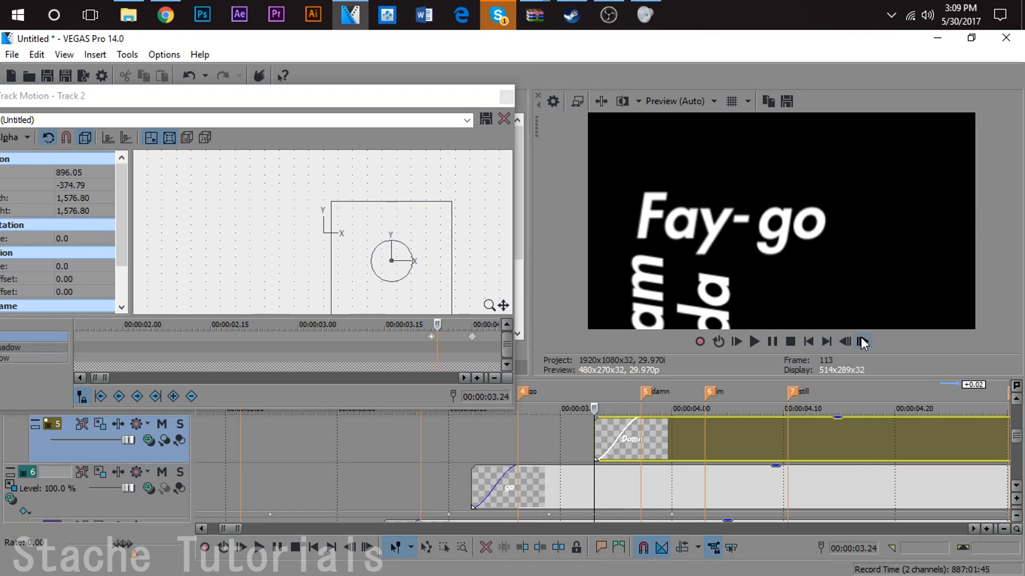
left_click(863, 342)
left_click(863, 342)
left_click(863, 342)
left_click(863, 342)
left_click(863, 342)
left_click(863, 342)
left_click(862, 342)
left_click(474, 445)
key("space")
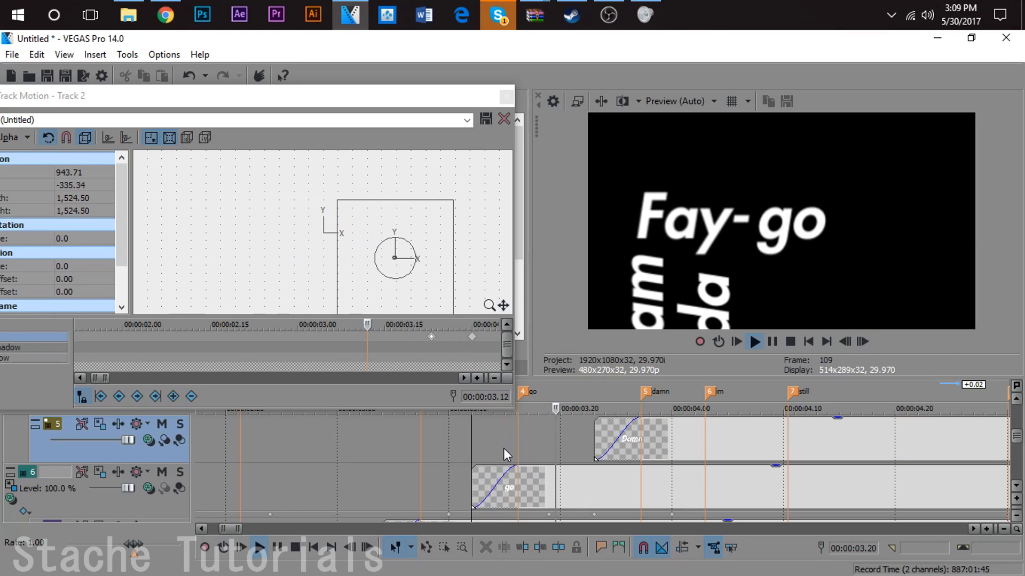
key("space")
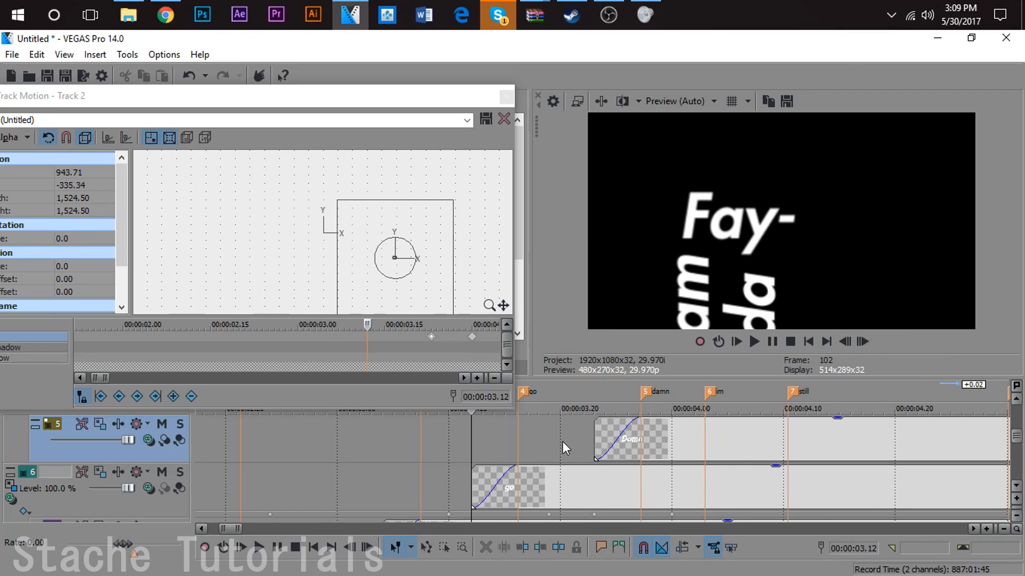
left_click(386, 468)
key("space")
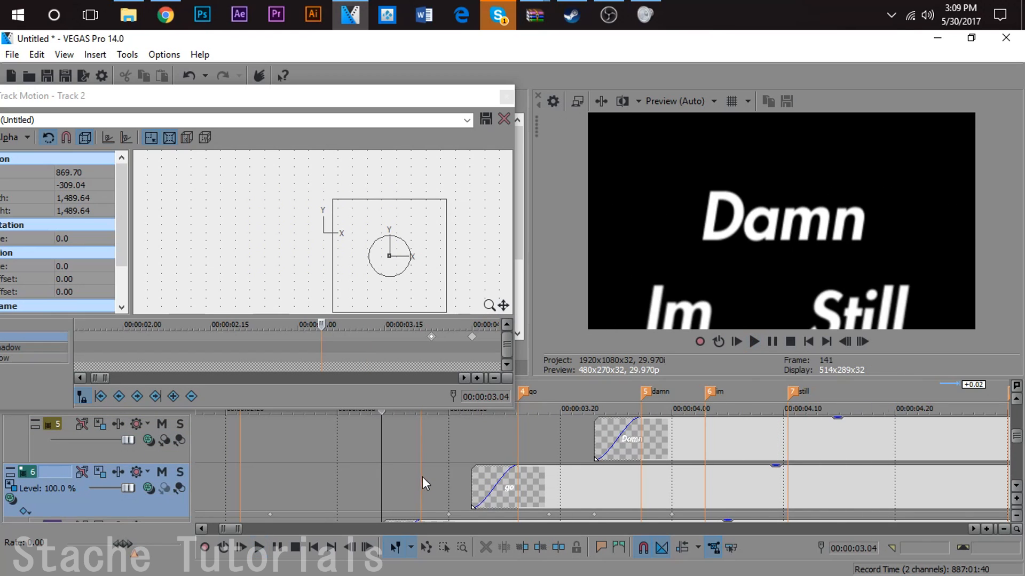
key("space")
key("space")
key("space")
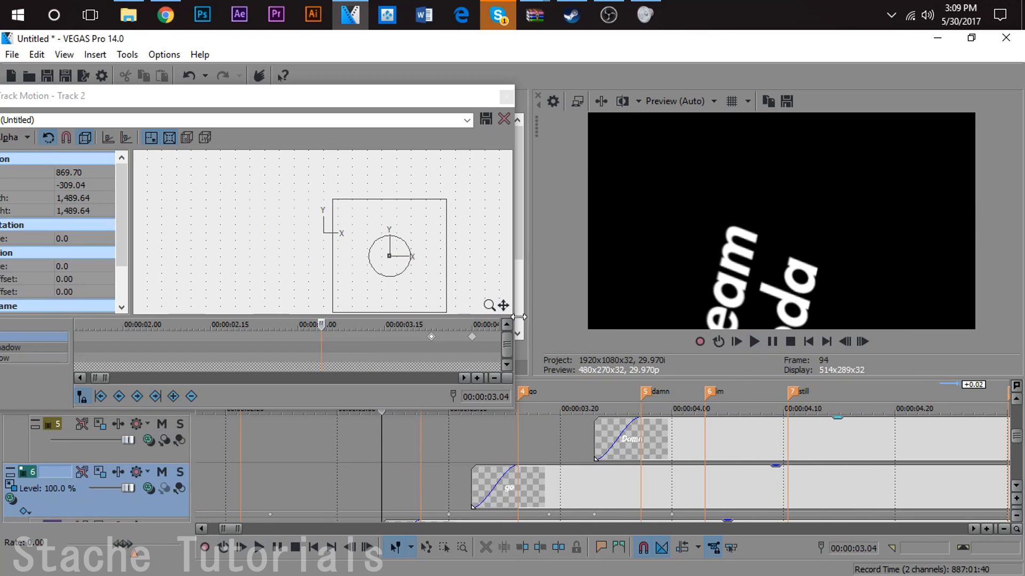
- Trim the starts of the "Im" and "Still" text events about two frames later, ending their shortened fade-ins on the "im" and "still" markers
left_click(584, 440)
left_click(612, 440)
left_click(601, 446)
left_click_drag(1018, 437, 1017, 431)
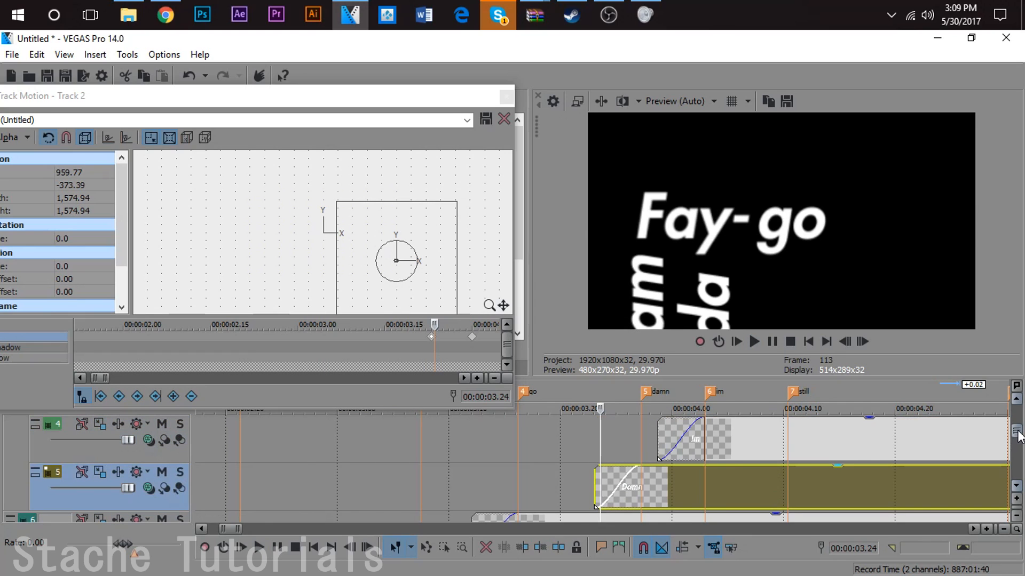
scroll(892, 435, "down", 2)
left_click(1019, 413)
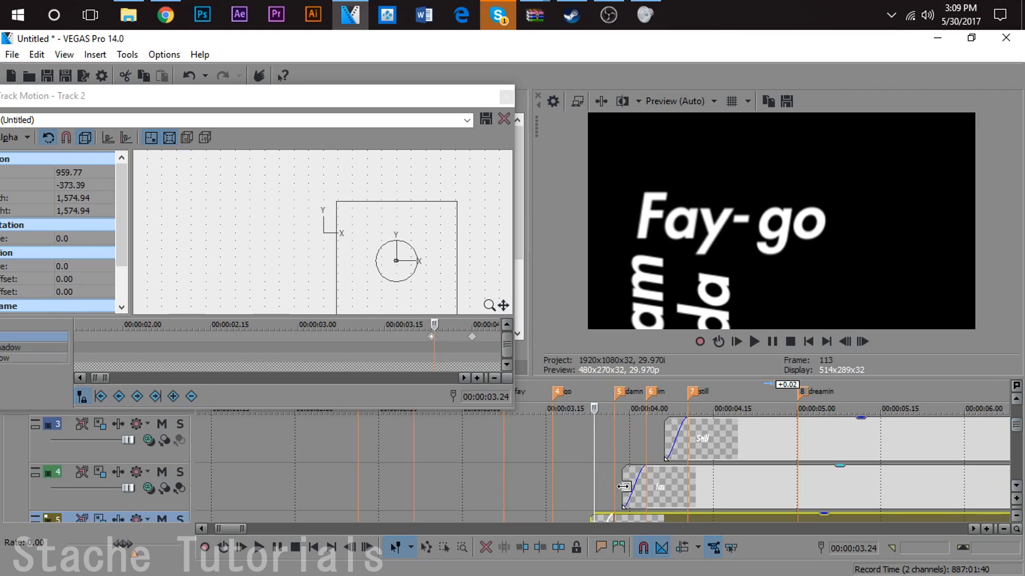
left_click(645, 486)
scroll(616, 485, "up", 2)
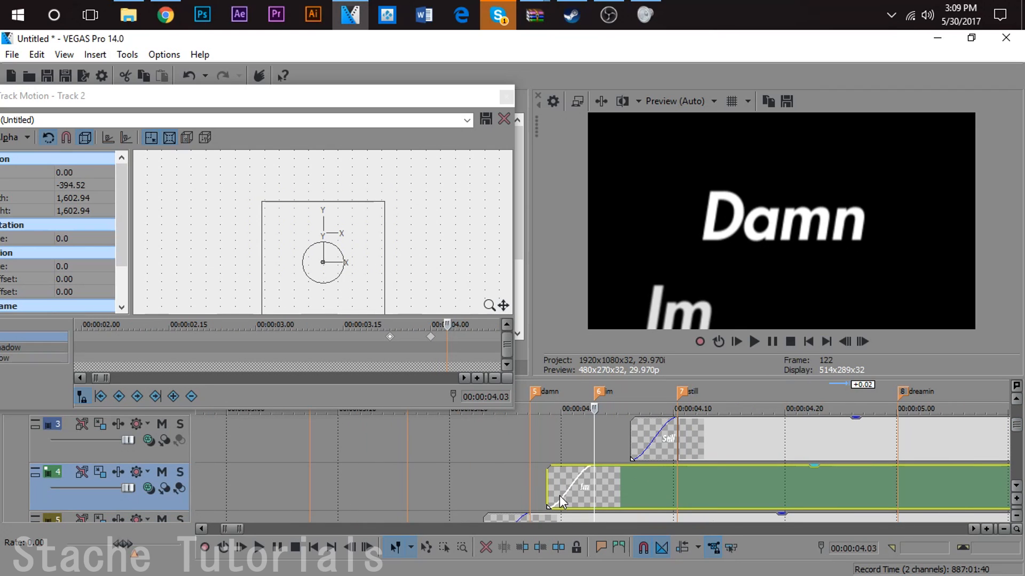
left_click(850, 345)
left_click(851, 345)
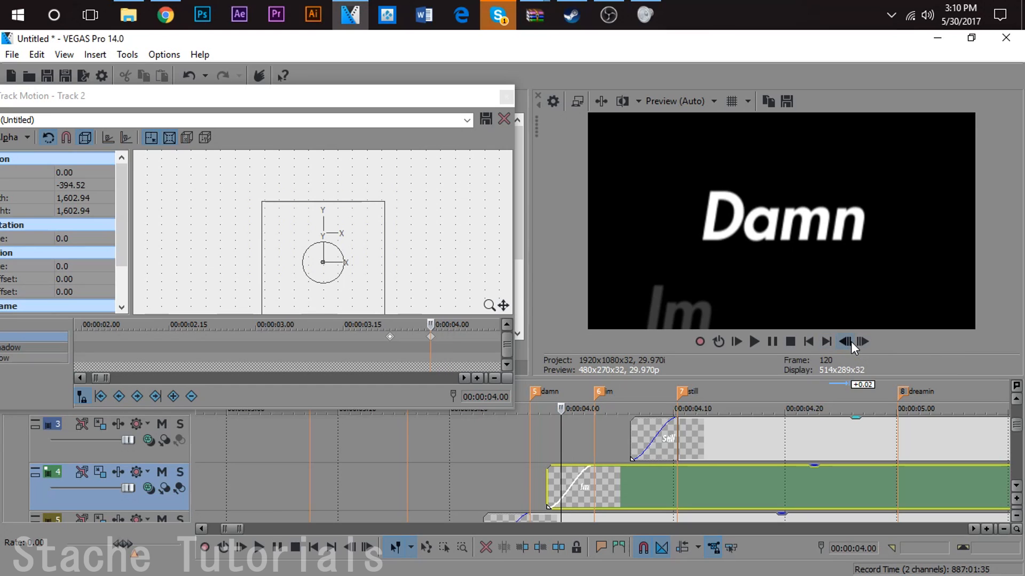
left_click_drag(549, 490, 595, 482)
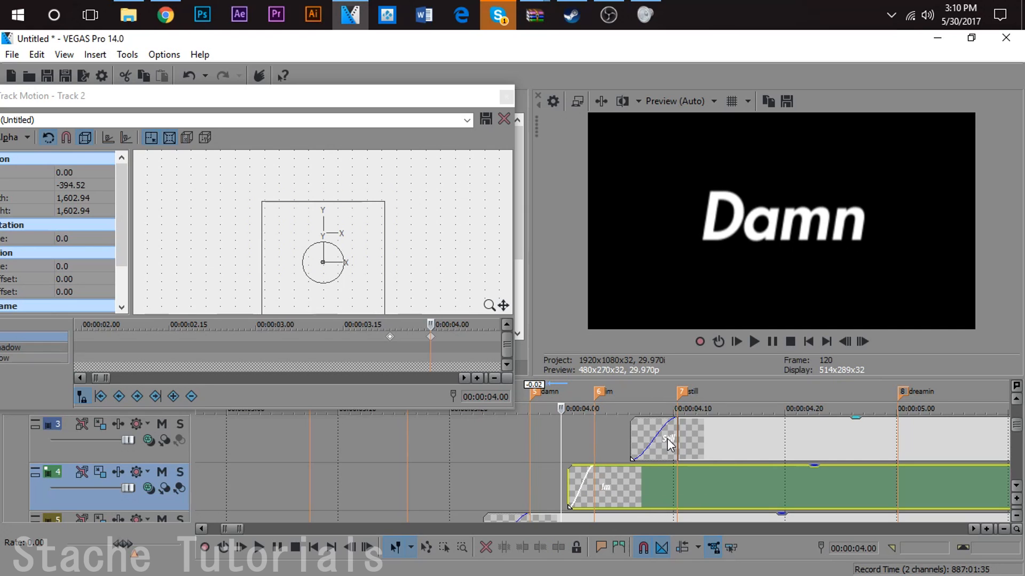
left_click_drag(632, 437, 679, 439)
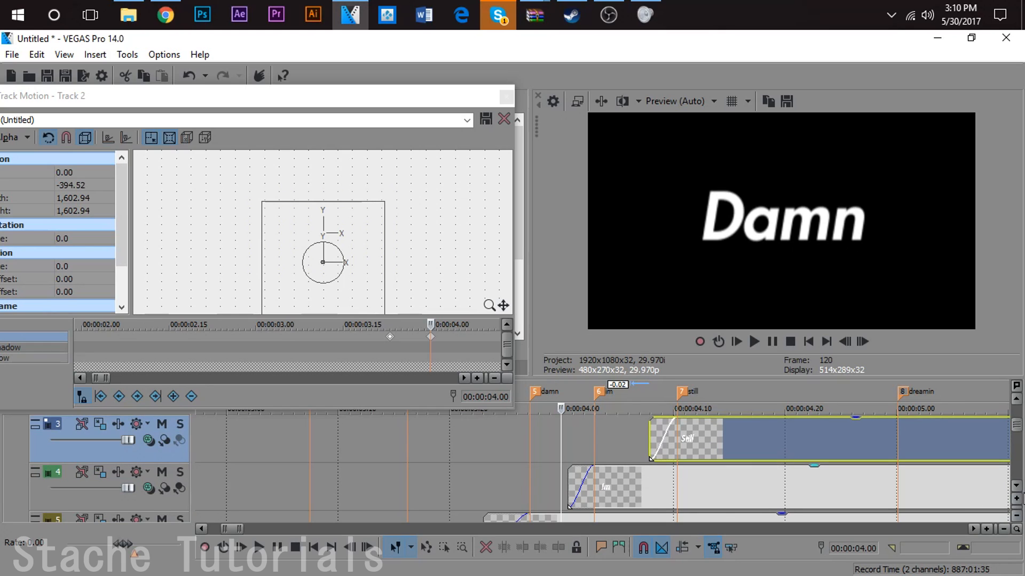
- Keyframe the "Dreamin" parent track motion at 00:00:04.05, raising the group to Y 69.04 to centre "Im" vertically, and close the Track Motion window
left_click(1016, 486)
left_click(1016, 487)
left_click(1017, 487)
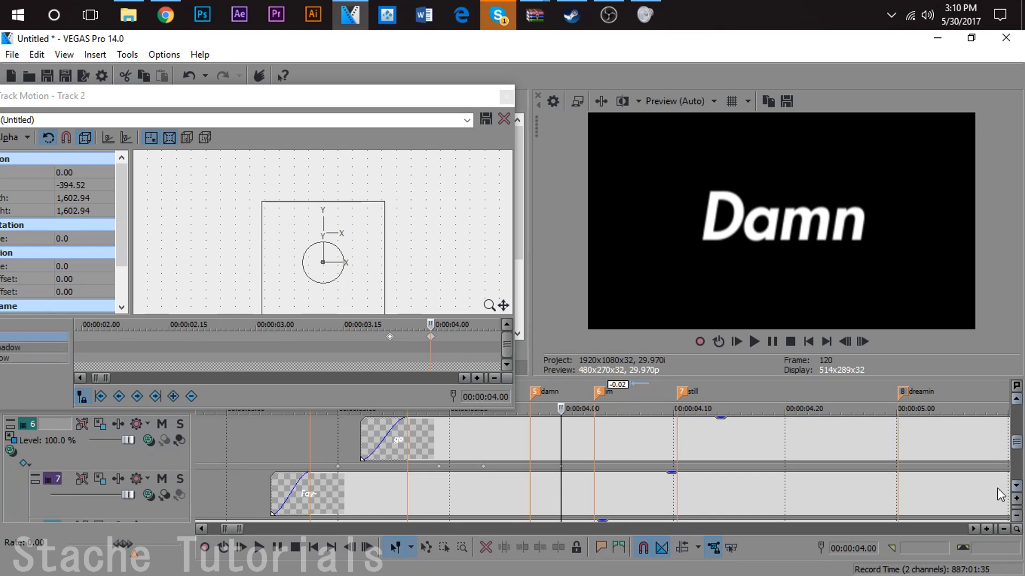
left_click(597, 448)
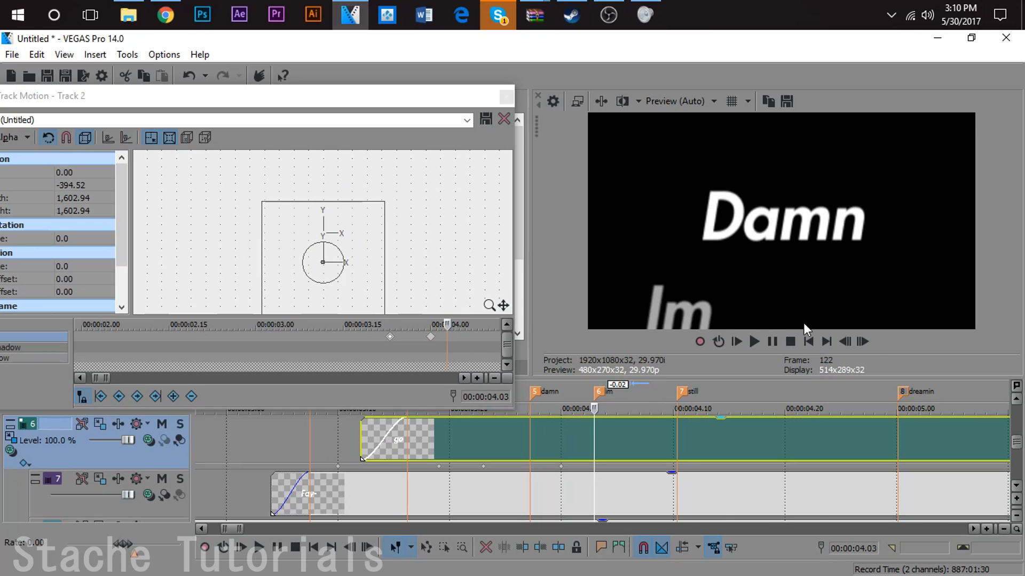
left_click(865, 342)
left_click(866, 341)
left_click(865, 341)
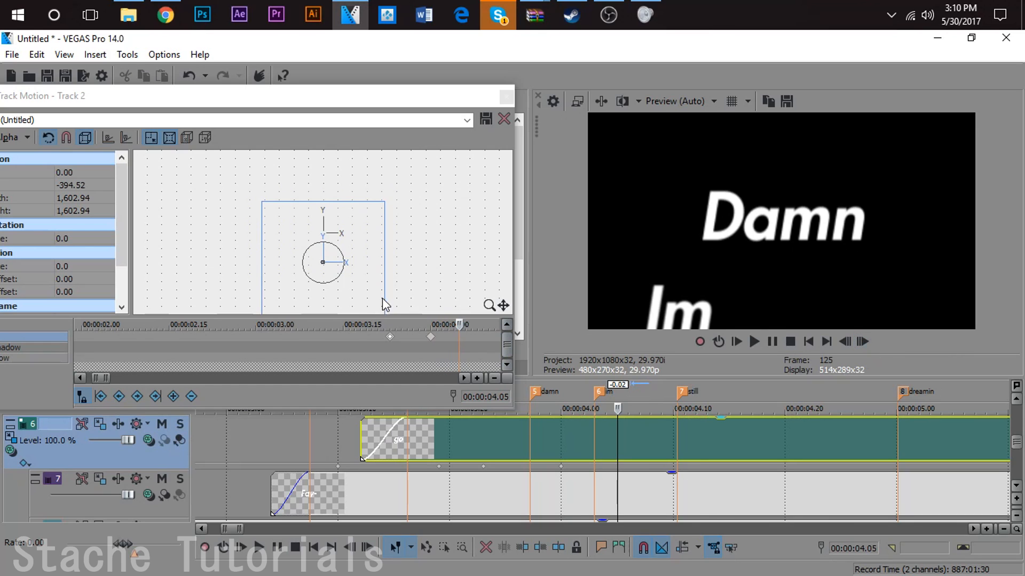
left_click(371, 297)
key("Up")
key("Up")
key("Up")
key("Up")
key("Up")
key("Up")
key("Up")
key("Up")
key("Up")
key("Up")
key("Up")
key("Up")
key("Up")
key("Up")
key("Up")
key("Up")
key("Up")
key("Up")
key("Up")
key("Up")
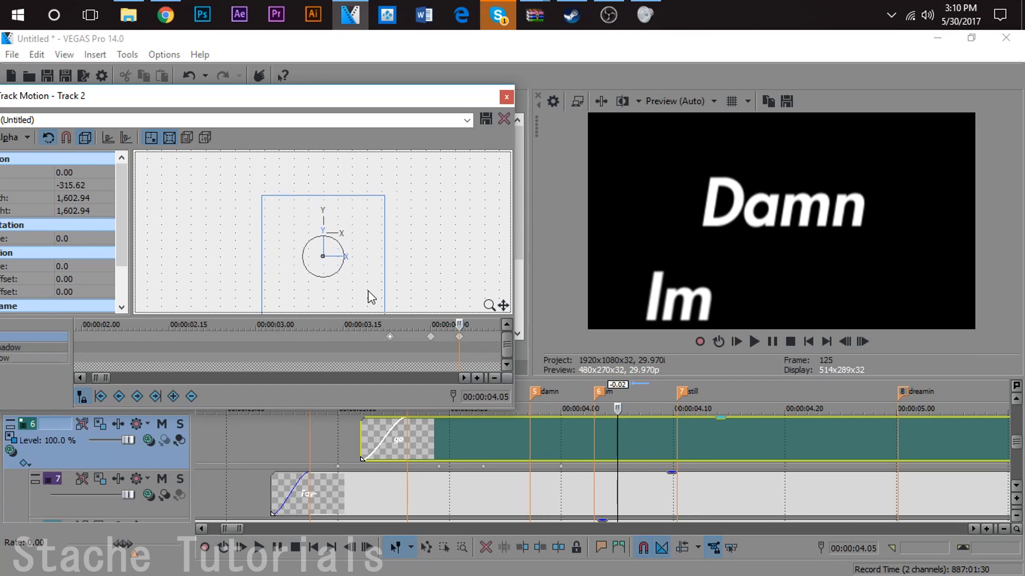
key("Up")
key("Up")
key("Up")
key("Up")
key("Up")
key("Up")
key("Up")
key("Up")
key("Up")
key("Up")
key("Up")
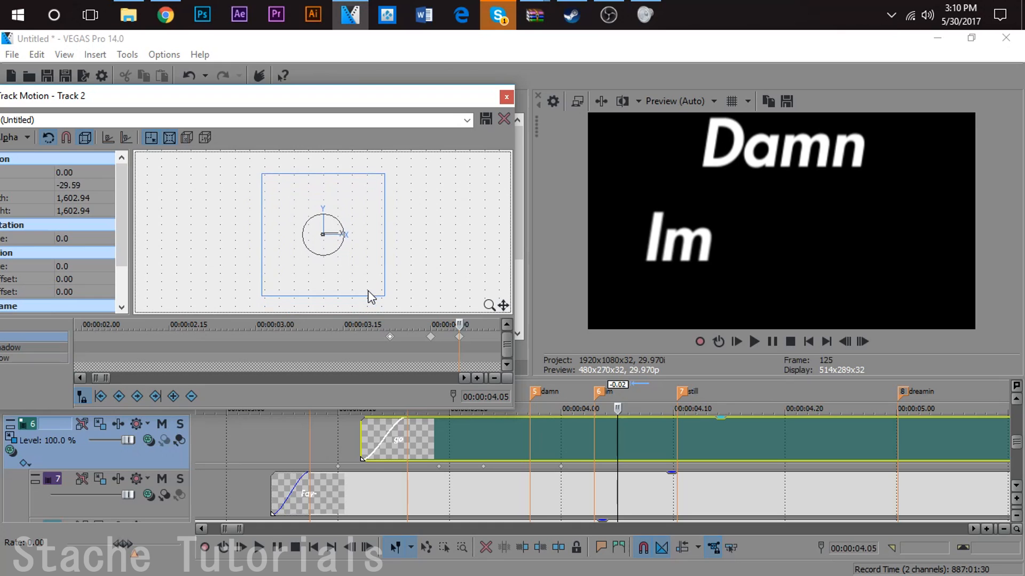
key("Up")
key("Up")
key("Up")
key("Up")
key("Up")
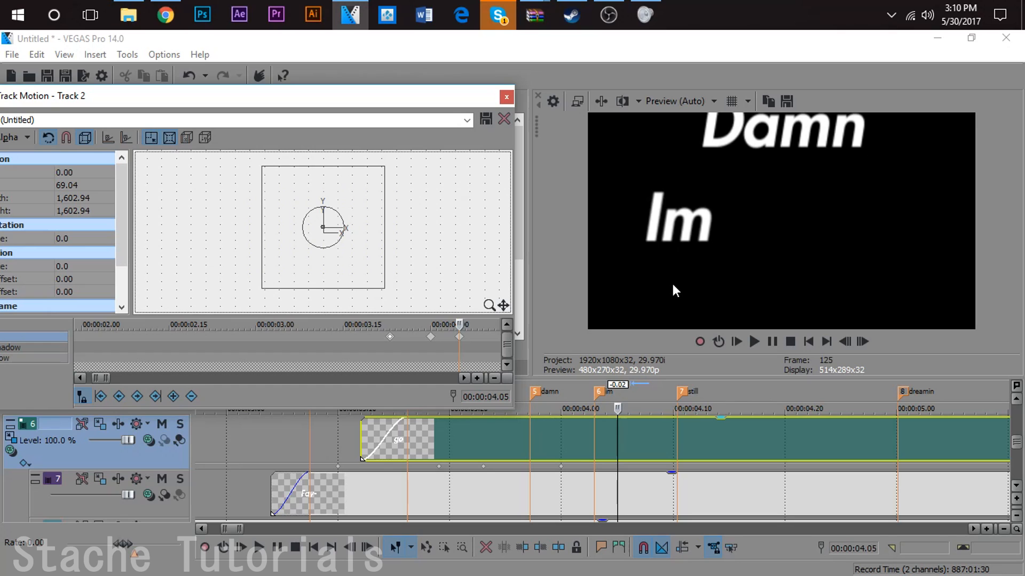
left_click(506, 97)
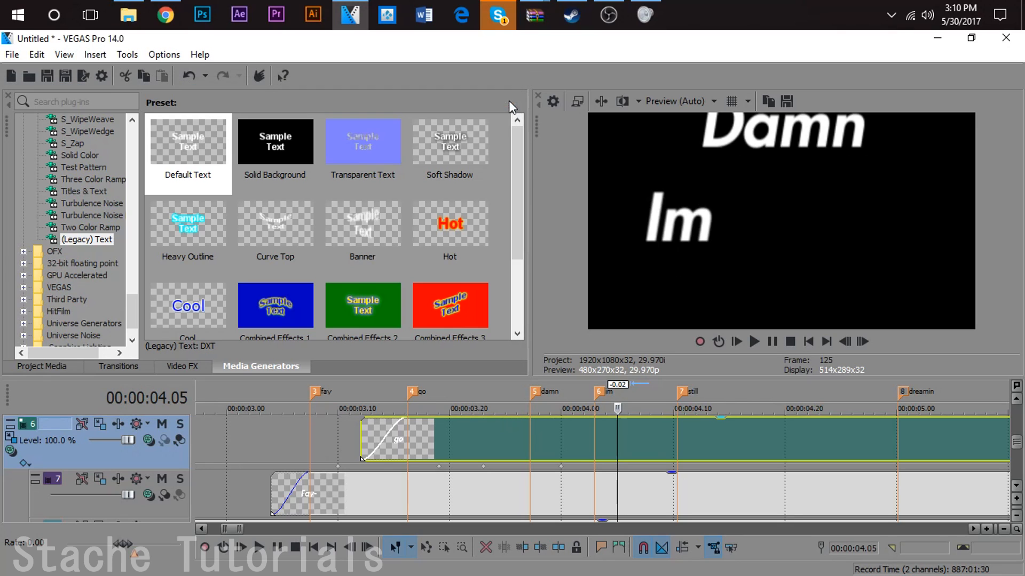
- Split the "Damn" event at 00:00:04.05, delete the remainder, and fade the event out from about where "Im" starts
scroll(1010, 393, "up", 2)
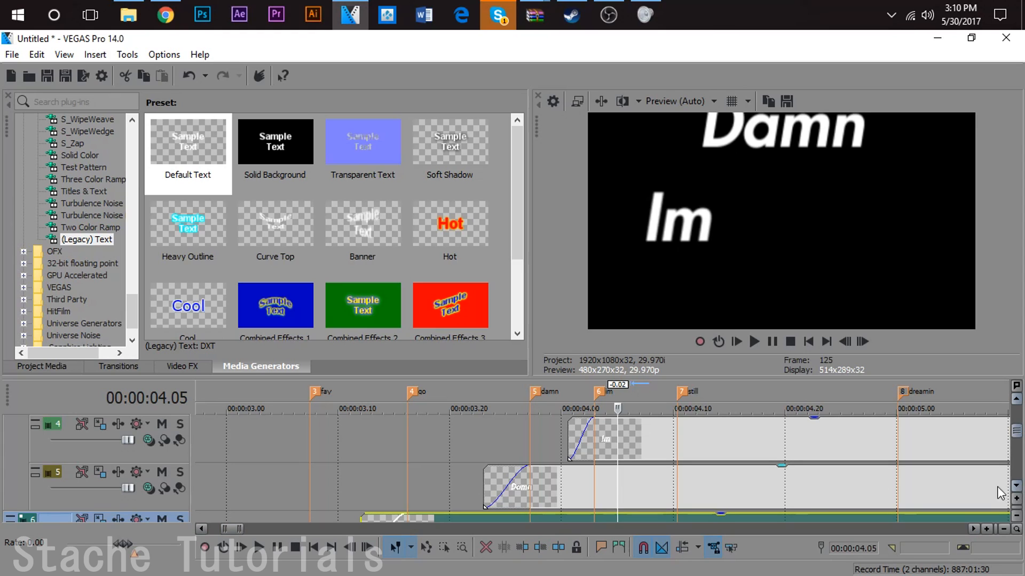
left_click(619, 490)
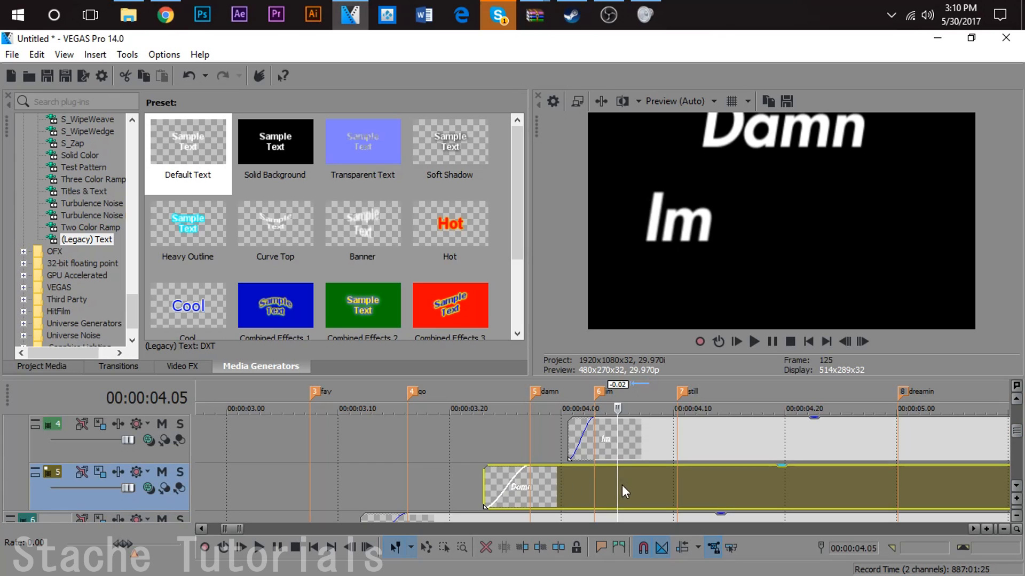
key("s")
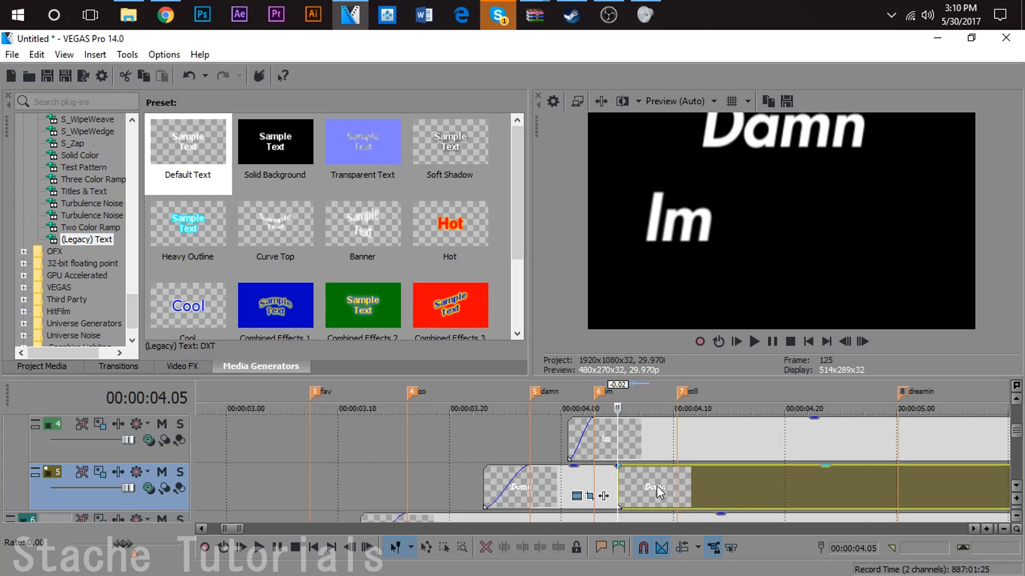
right_click(657, 485)
left_click(722, 288)
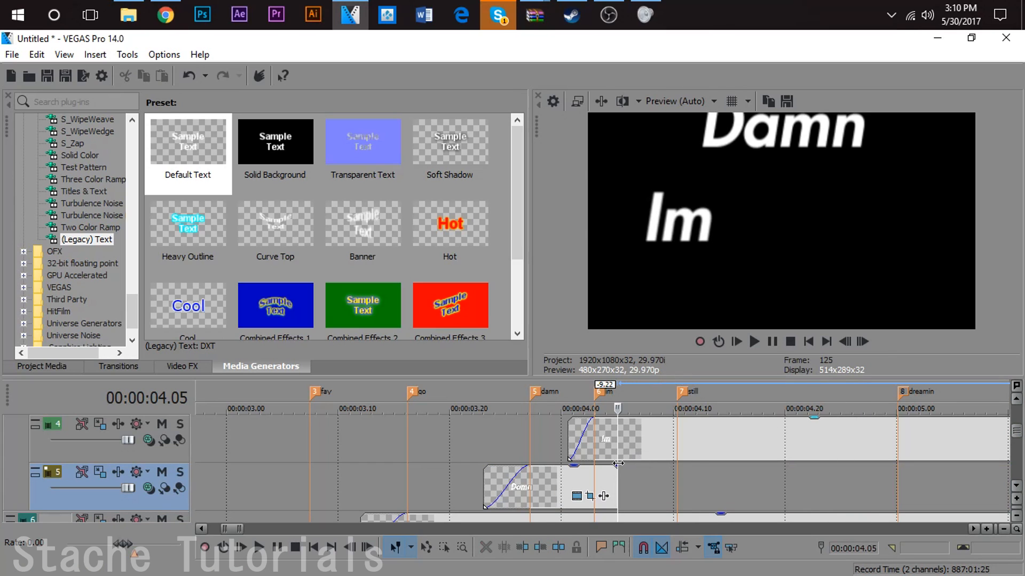
left_click_drag(619, 464, 571, 470)
- Play back the transition from "Damn" to "Im" from 00:00:03.21 and 00:00:03.22 to check the fade-out and timing
left_click(466, 489)
key("space")
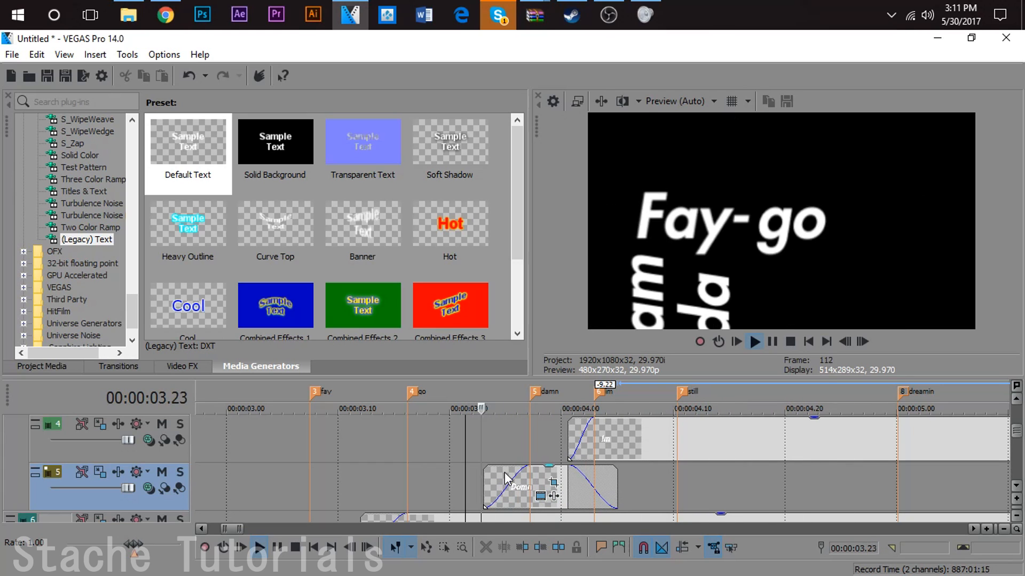
key("space")
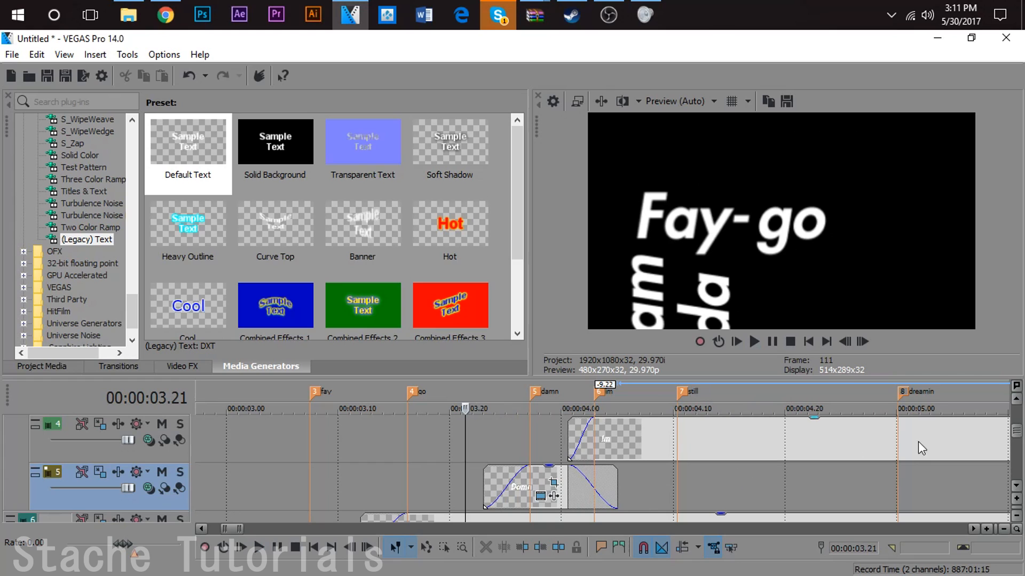
left_click(1015, 399)
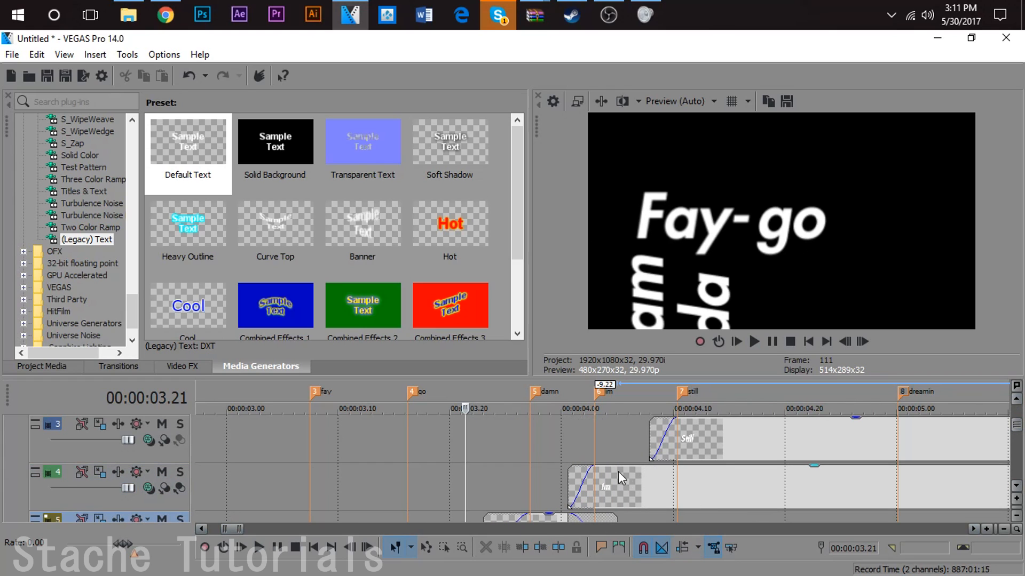
left_click(619, 444)
left_click(572, 471)
left_click(472, 498)
key("space")
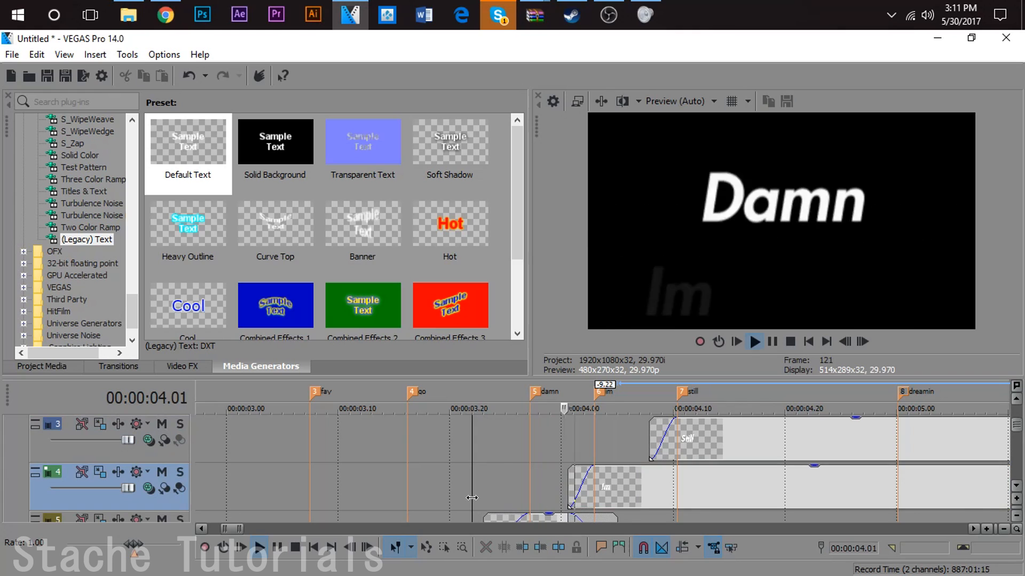
key("space")
key("space")
key("space")
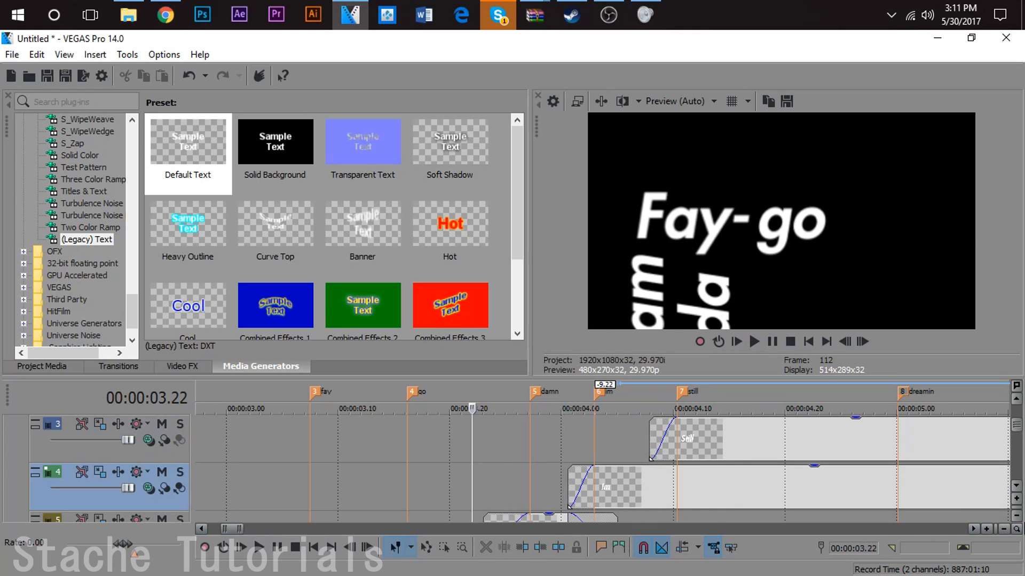
left_click(1016, 486)
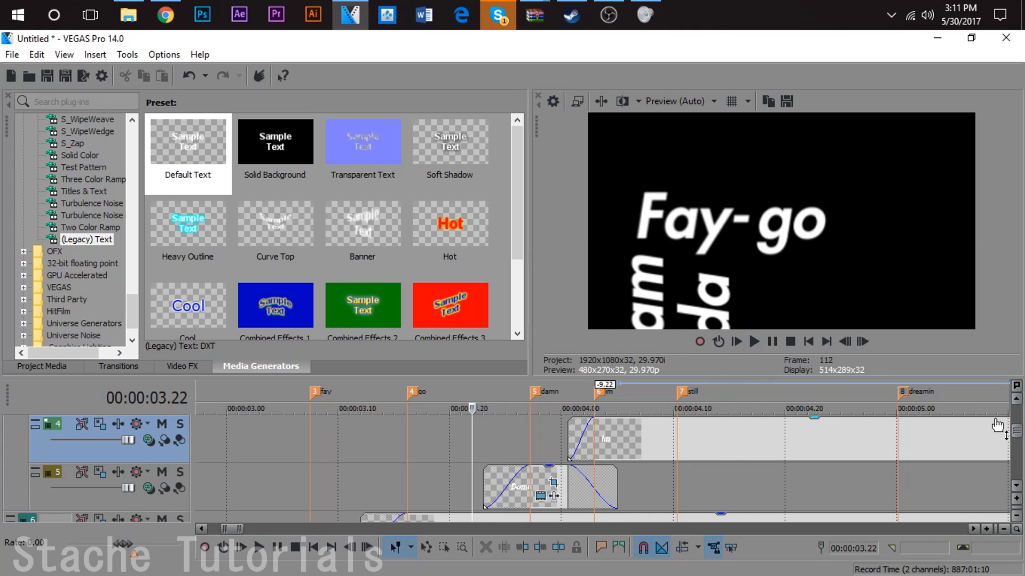
left_click(1016, 401)
key("space")
key("space")
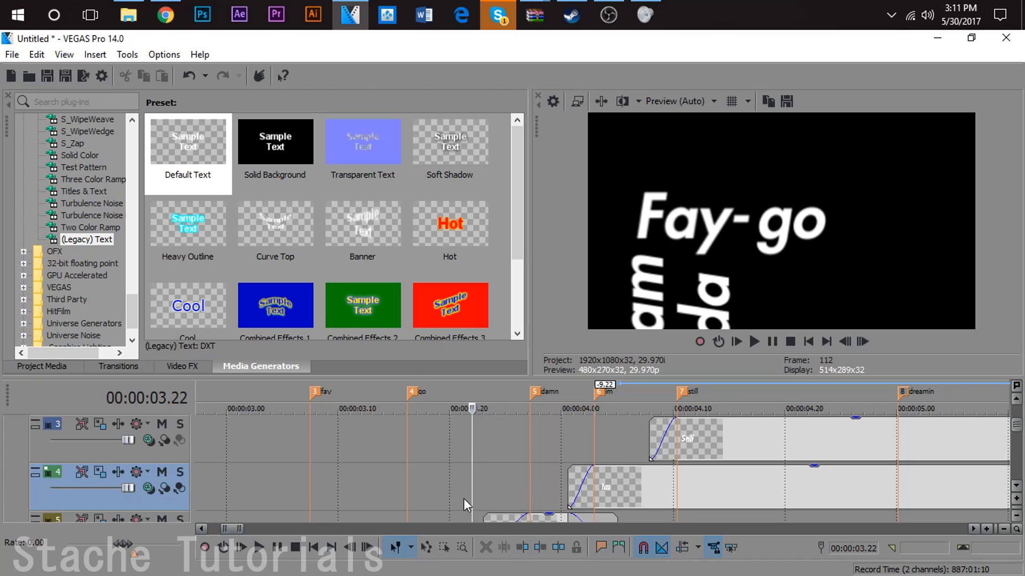
- Play back the move into "Damn" from 00:00:03.22 with the "Damn" event in view
left_click(1016, 487)
left_click(1015, 487)
key("space")
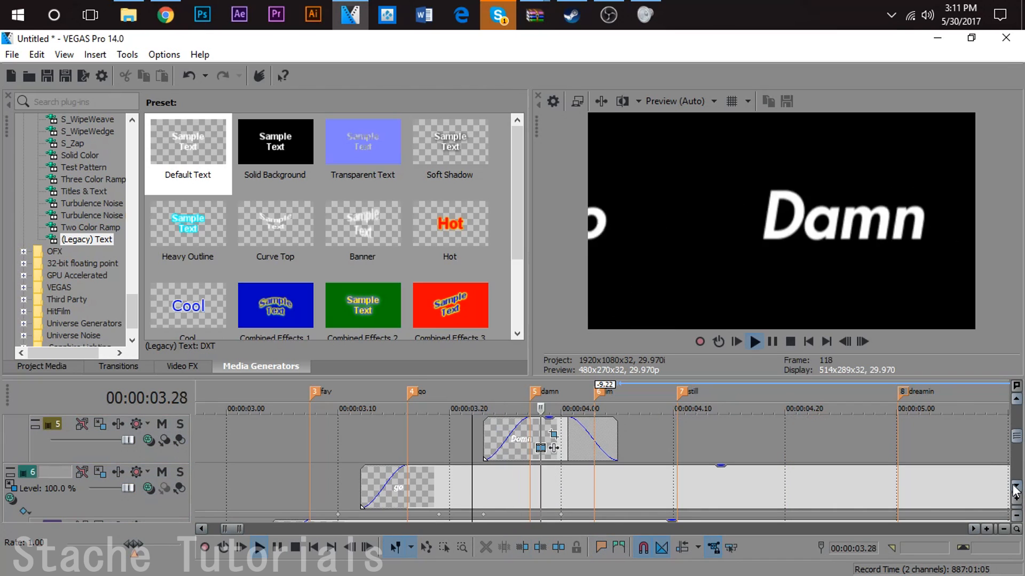
key("space")
- Keyframe the "Dreamin" parent track motion at 00:00:05.03, raising the group to Y 591.78 to centre "Dreamin" vertically
left_click(1016, 400)
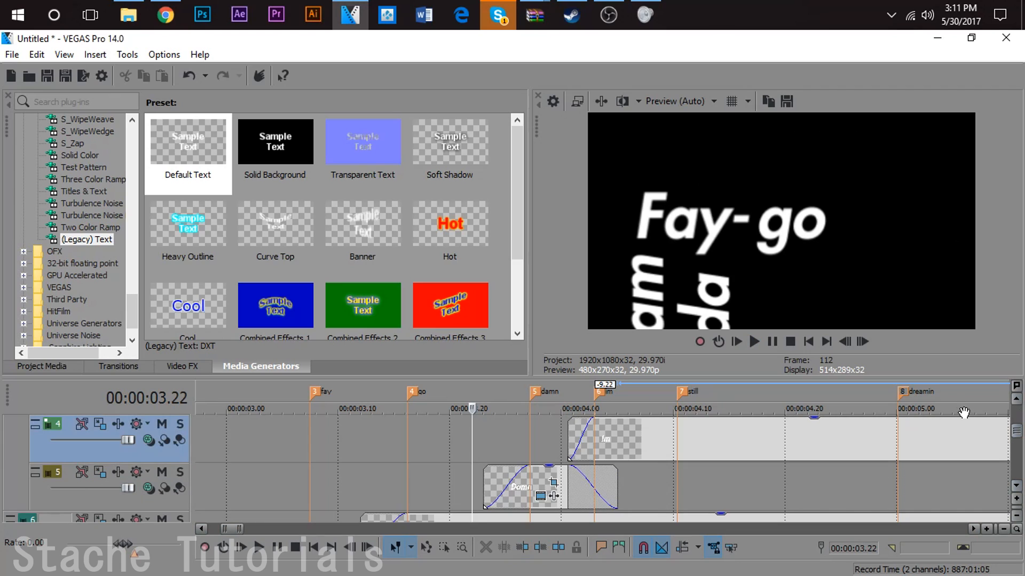
left_click(1016, 400)
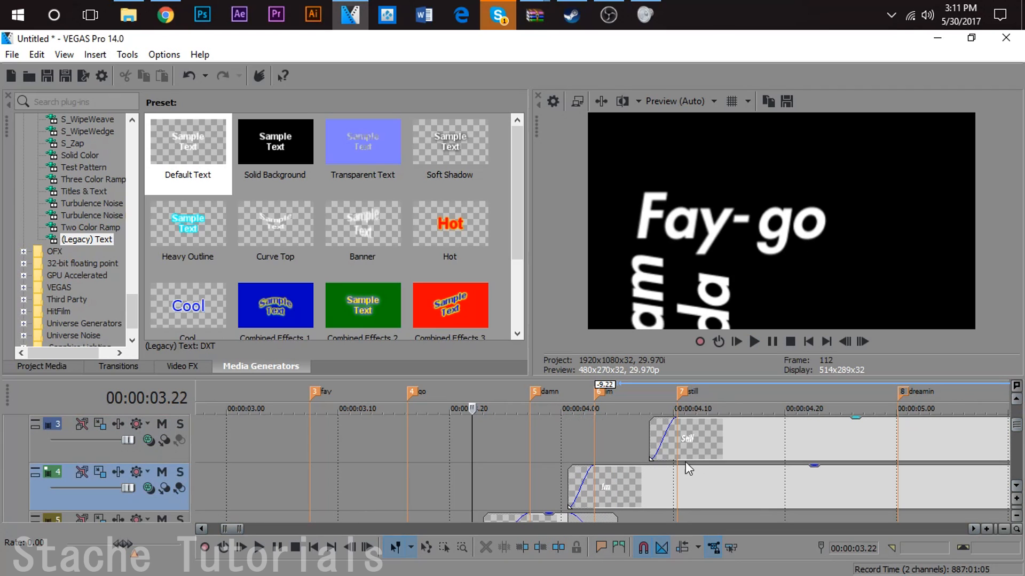
left_click(1016, 401)
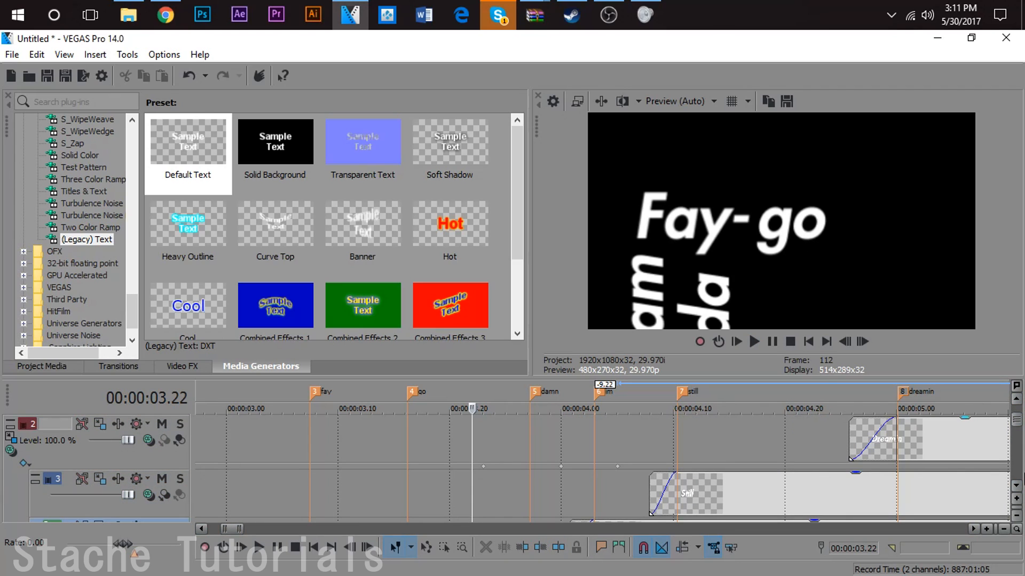
left_click(1016, 487)
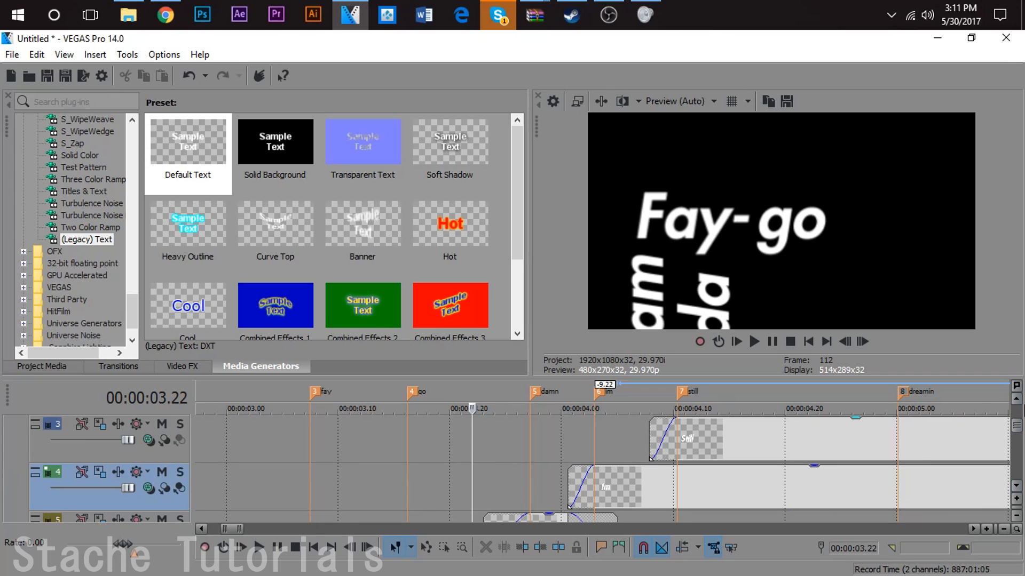
left_click(1016, 401)
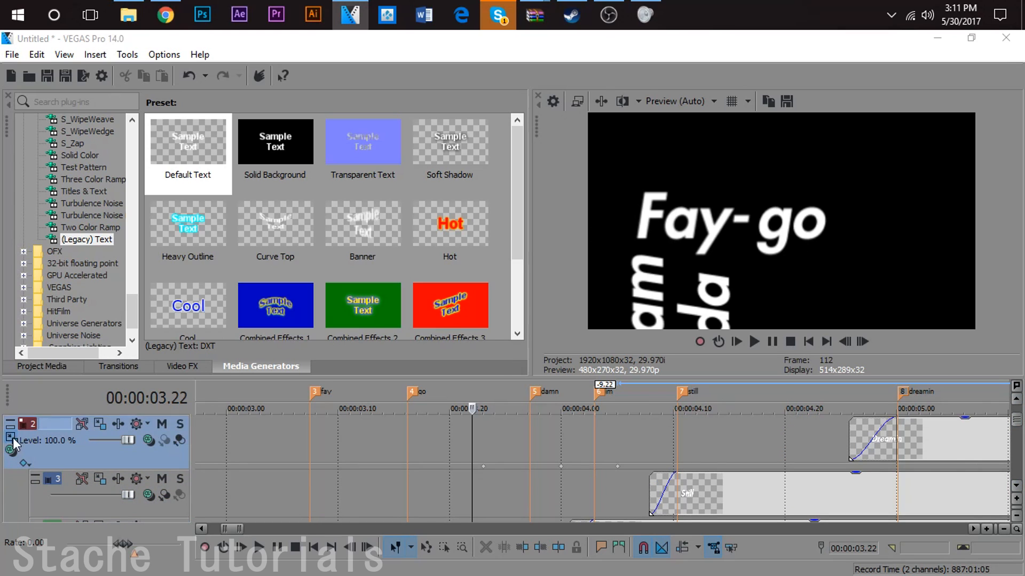
left_click(12, 438)
left_click(453, 337)
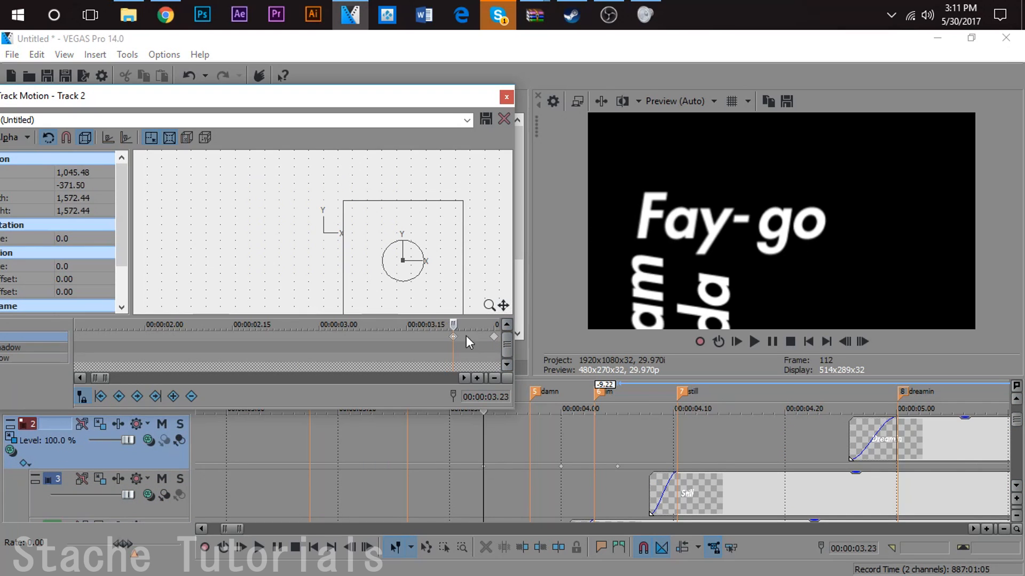
left_click(863, 344)
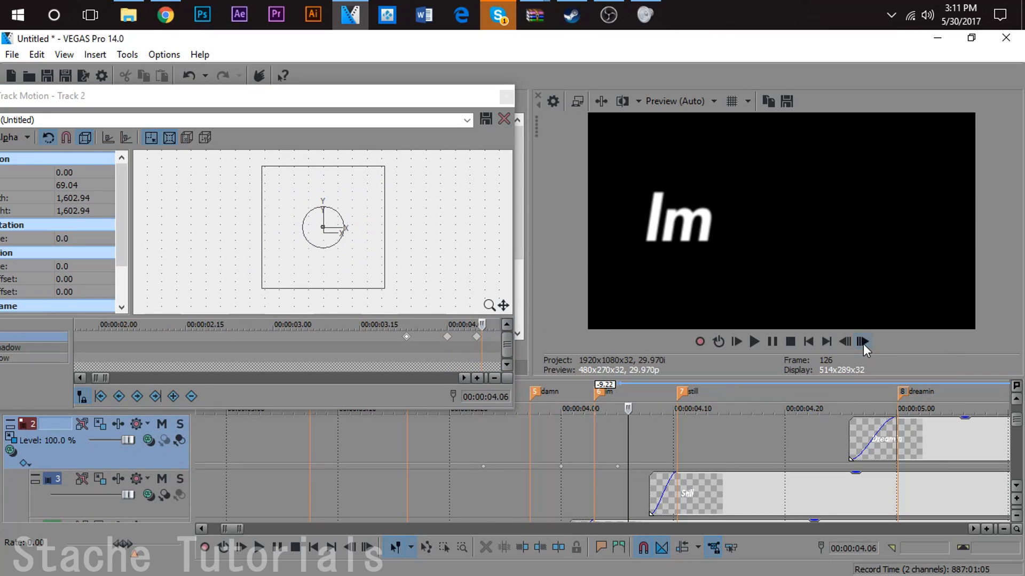
left_click(863, 343)
left_click(863, 344)
left_click(863, 344)
left_click(863, 343)
left_click(862, 344)
double_click(863, 344)
left_click(862, 344)
double_click(863, 344)
double_click(863, 343)
left_click(863, 344)
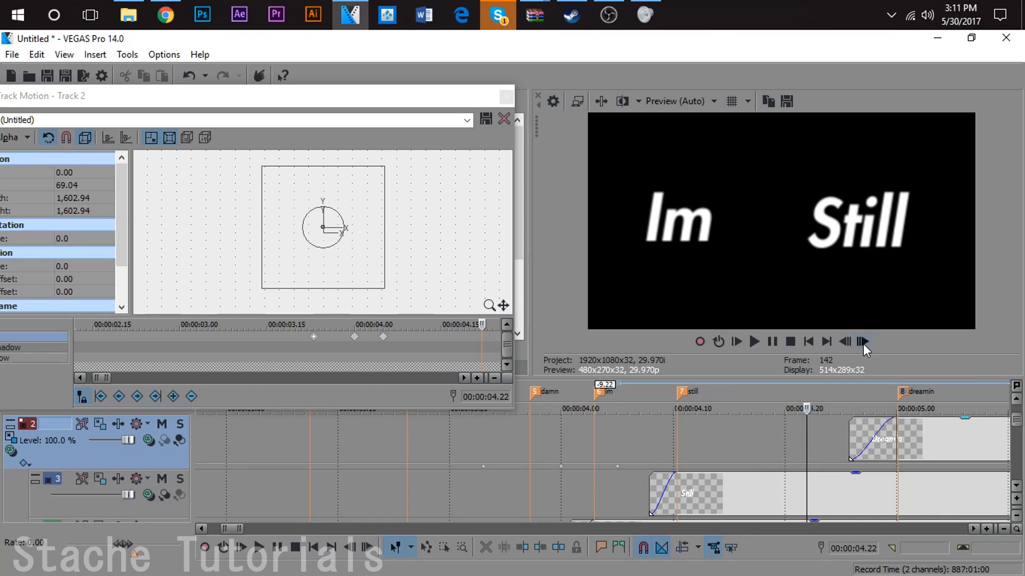
double_click(863, 343)
left_click(863, 344)
double_click(863, 344)
double_click(863, 343)
double_click(863, 343)
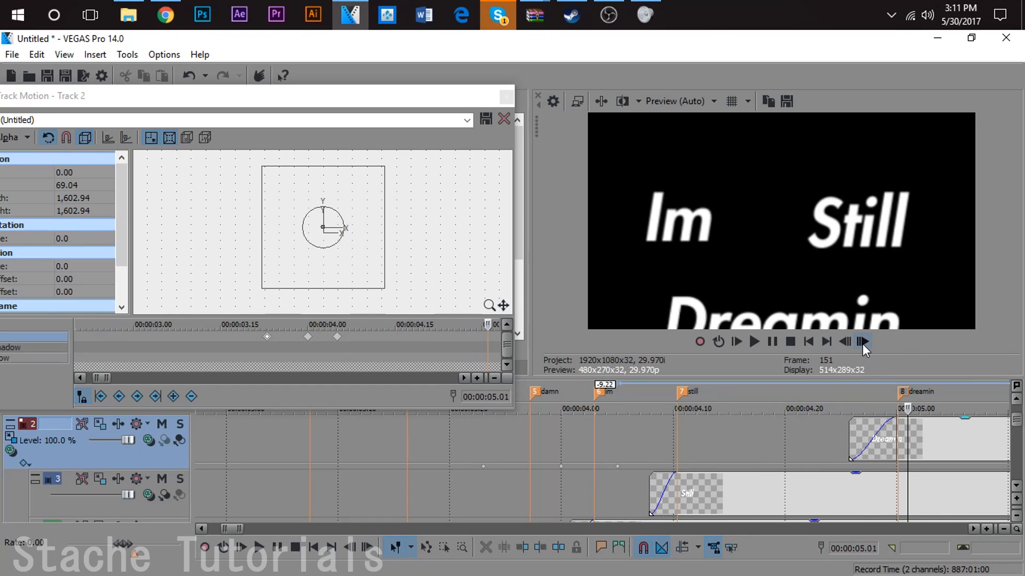
left_click(850, 342)
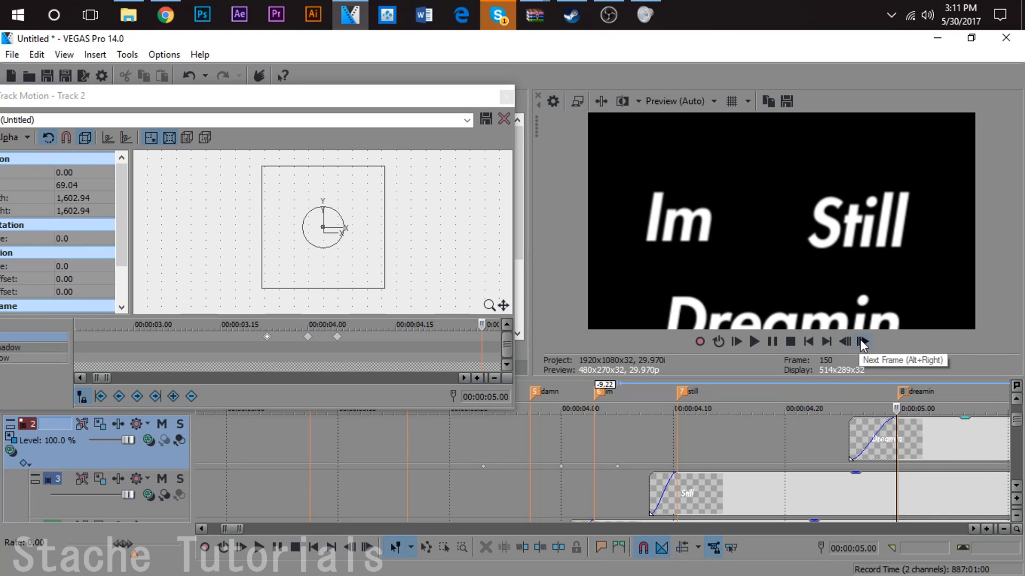
left_click(904, 425)
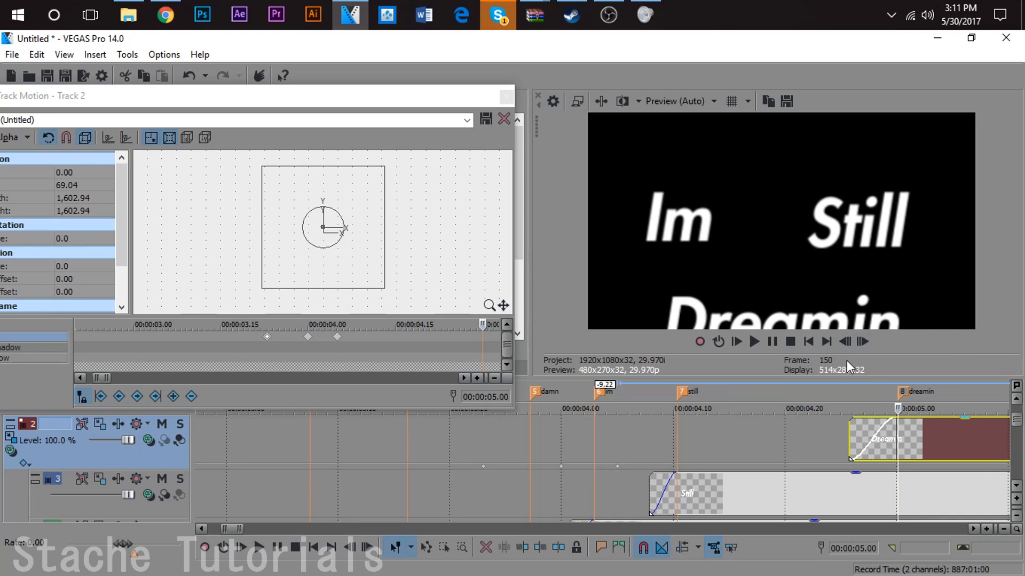
left_click(861, 342)
double_click(861, 342)
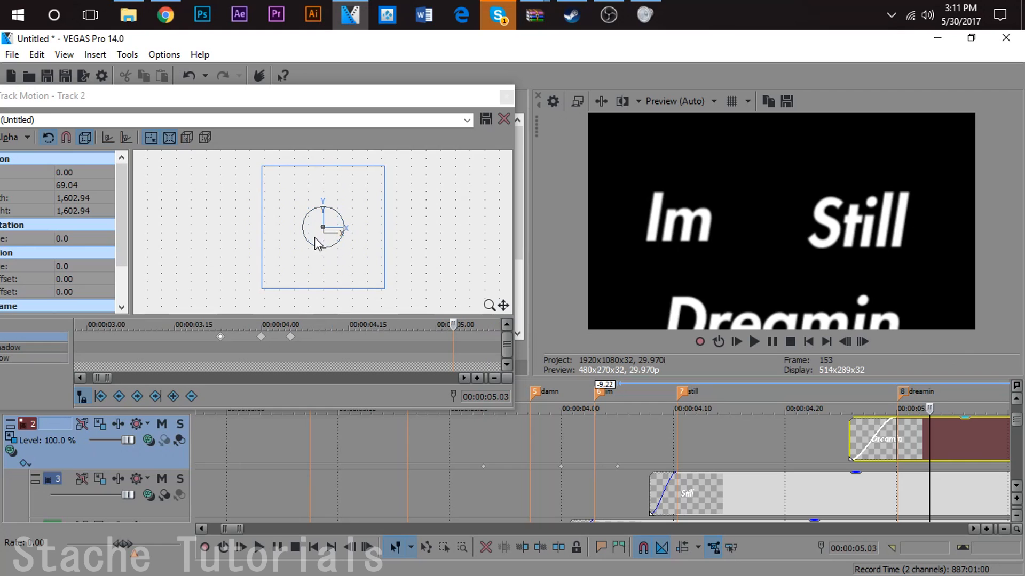
left_click(363, 261)
key("Up")
key("Up")
key("Up")
key("Up")
key("Up")
key("Up")
key("Up")
key("Up")
key("Up")
key("Up")
key("Up")
key("Up")
key("Up")
key("Up")
key("Up")
key("Up")
key("Up")
key("Up")
key("Up")
key("Up")
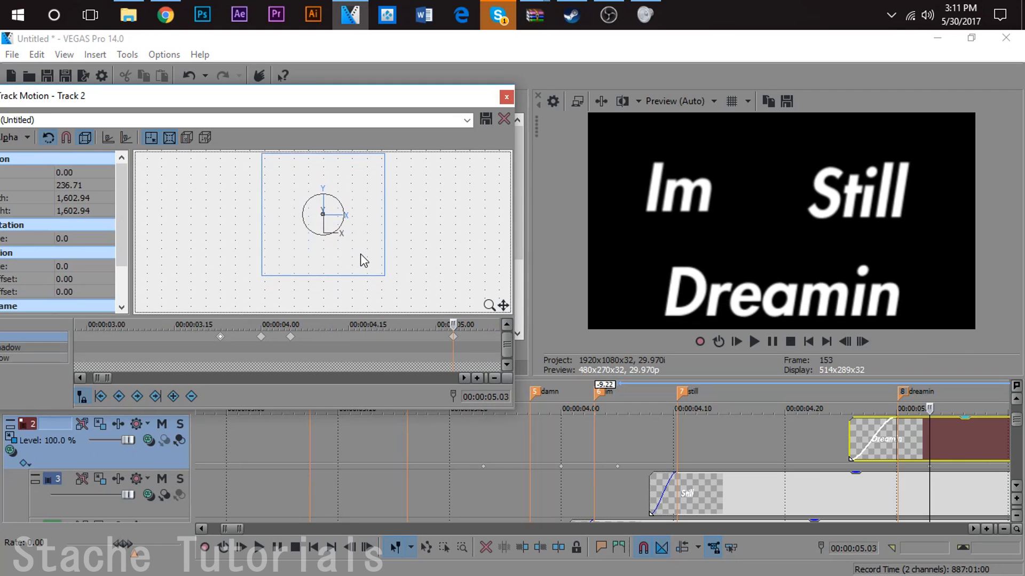
key("Up")
key("Up")
key("Up")
key("Up")
key("Up")
key("Up")
key("Up")
key("Up")
key("Up")
key("Up")
key("Up")
key("Up")
key("Up")
key("Up")
key("Up")
key("Up")
key("Up")
key("Up")
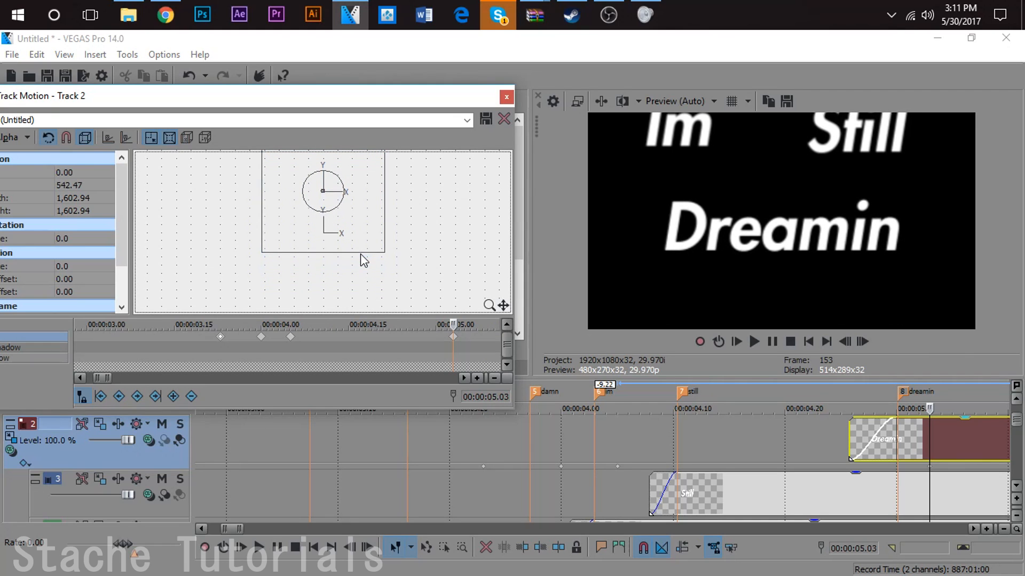
key("Up")
key("Up")
key("Up")
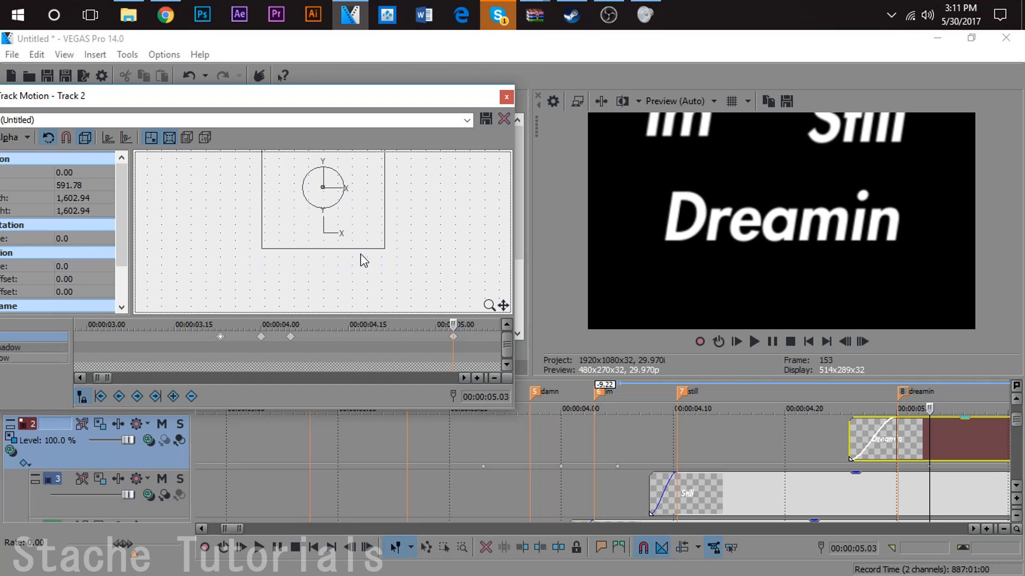
- Split the "Still" and "Im" events at 00:00:05.03 and delete both remainders
left_click(1015, 487)
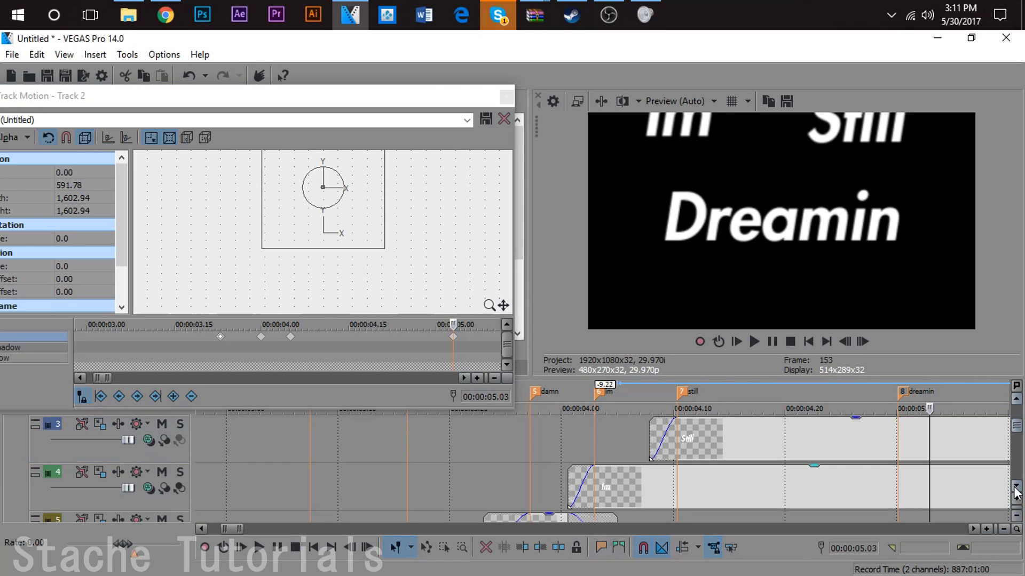
left_click(929, 454)
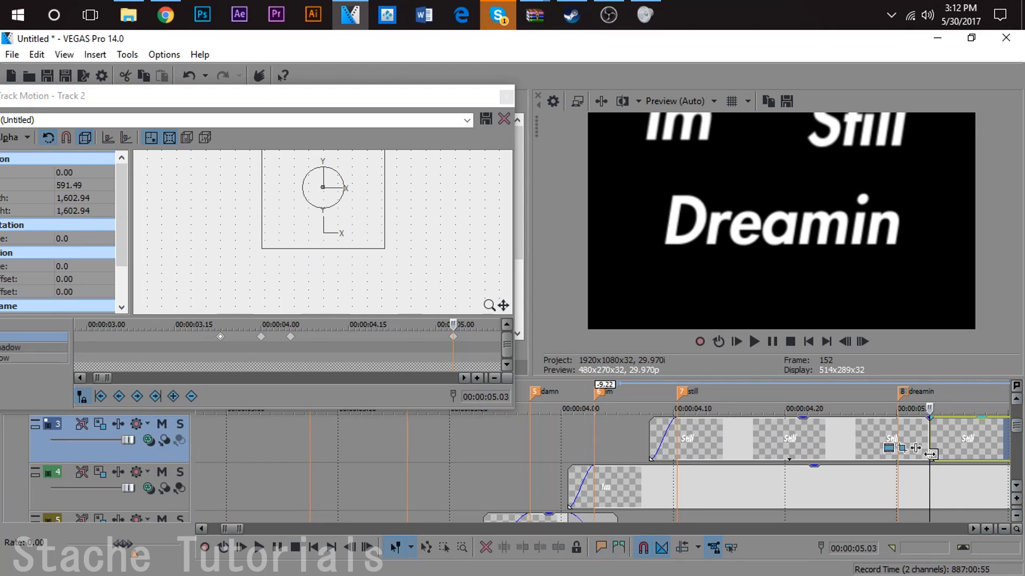
left_click(938, 482)
right_click(943, 475)
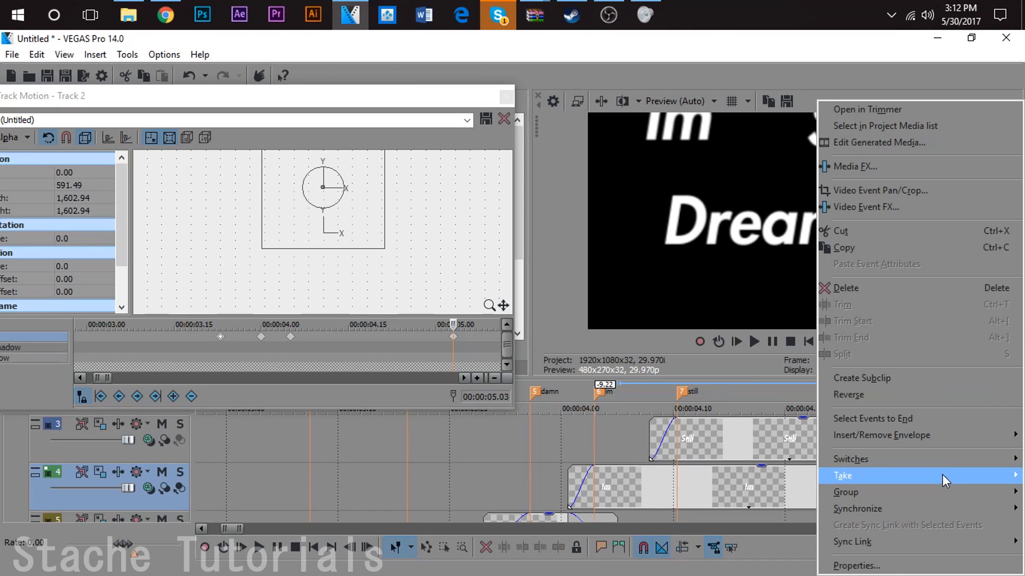
left_click(930, 284)
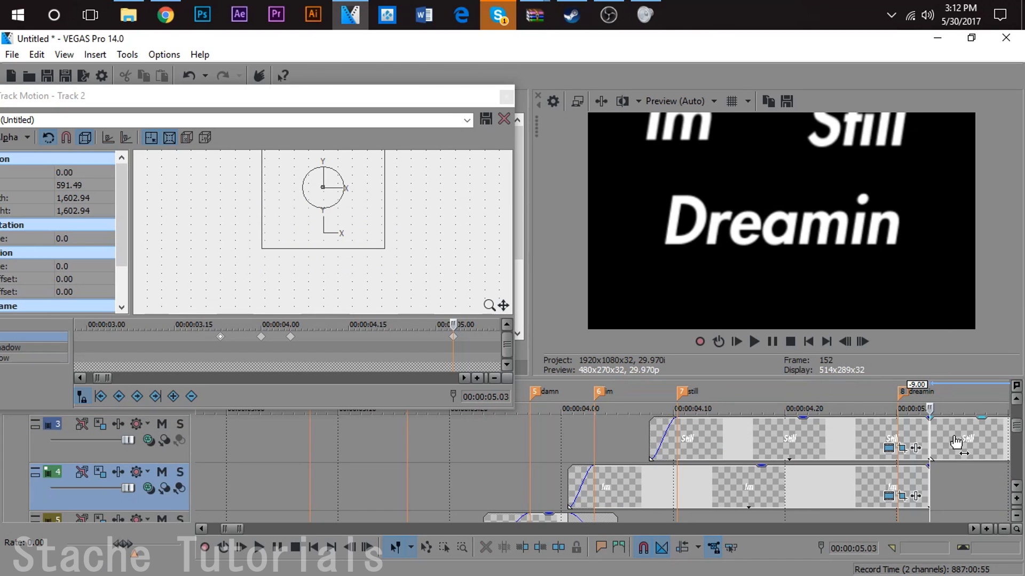
right_click(985, 443)
left_click(952, 281)
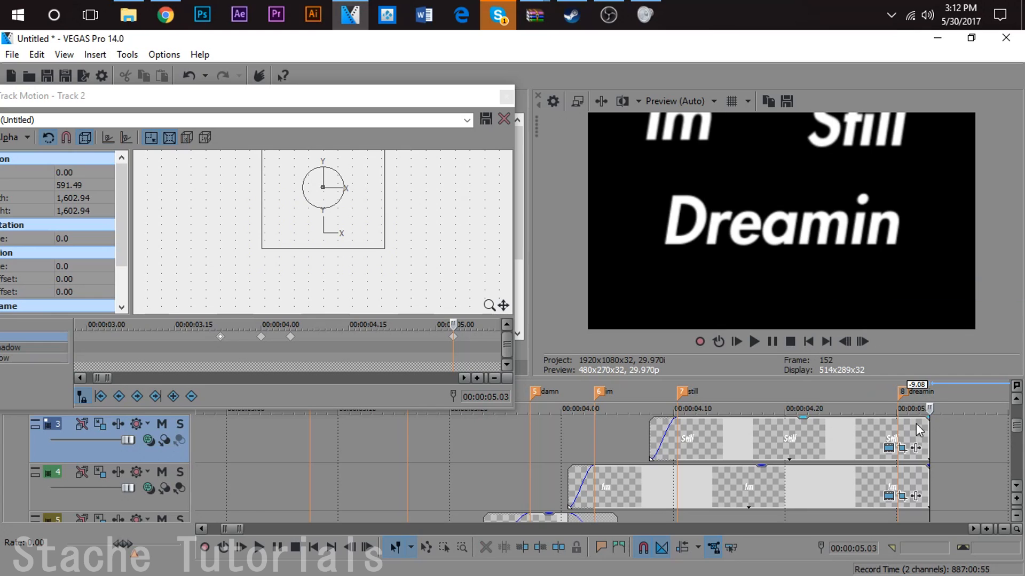
- Fade out the "Still" and "Im" events over about their last six frames
left_click_drag(933, 417, 864, 423)
left_click_drag(928, 466, 865, 476)
left_click(865, 457)
- Play back from 00:00:03.20 to check the moves from "Damn" through "Im" and "Still" towards "Dreamin"
left_click(449, 455)
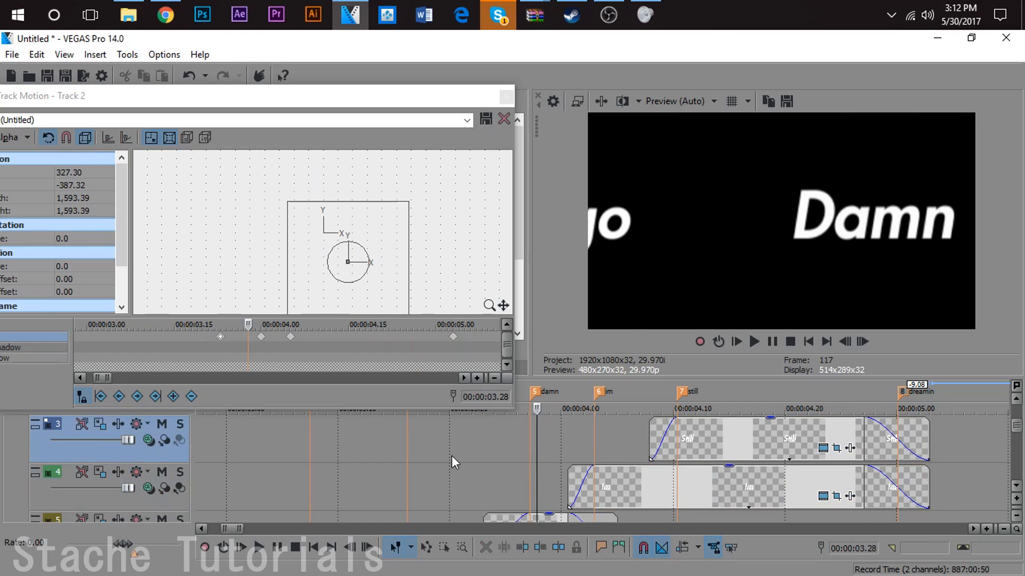
key("space")
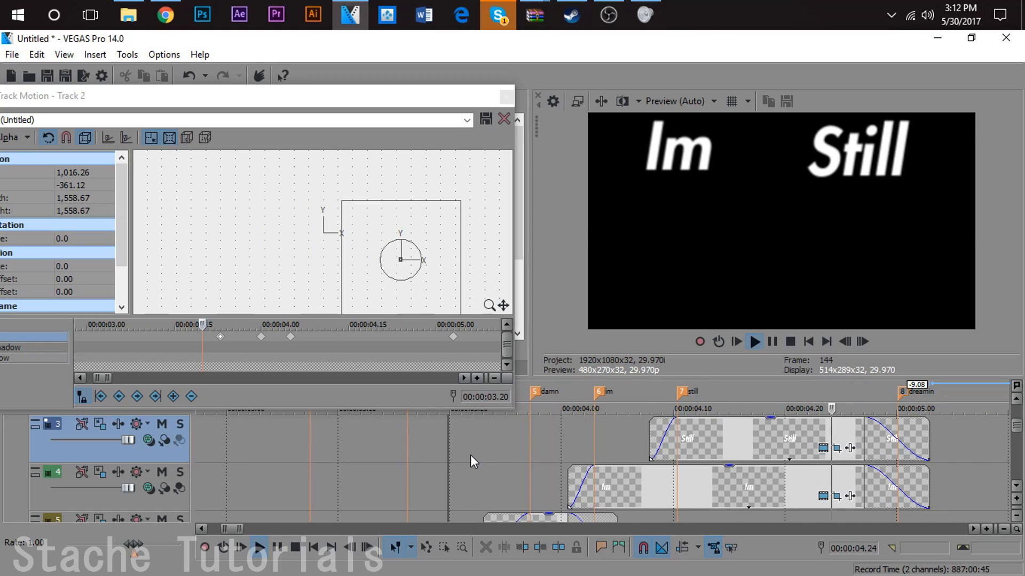
key("space")
scroll(742, 459, "down", 2)
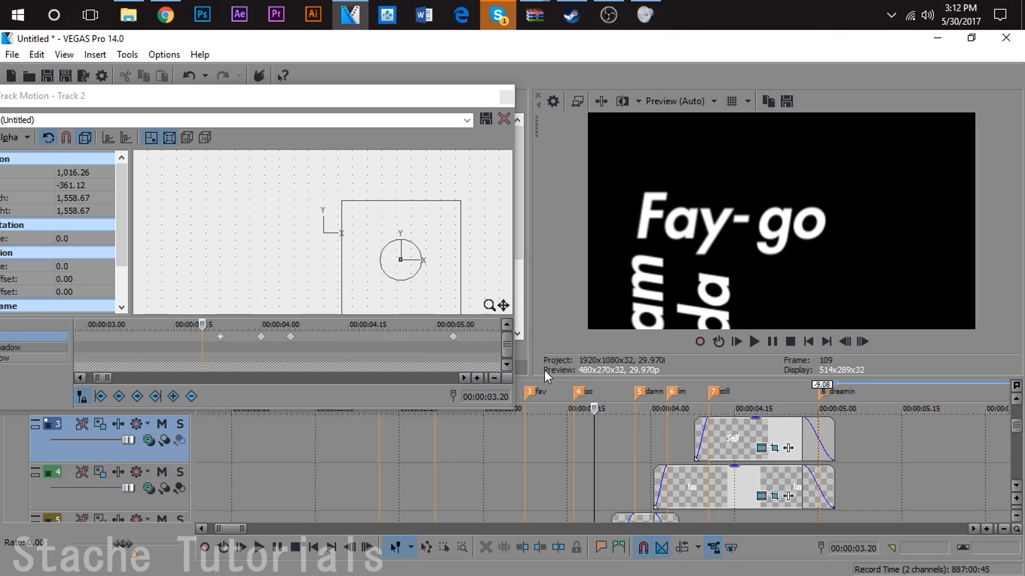
scroll(1019, 419, "up", 2)
scroll(1019, 420, "down", 1)
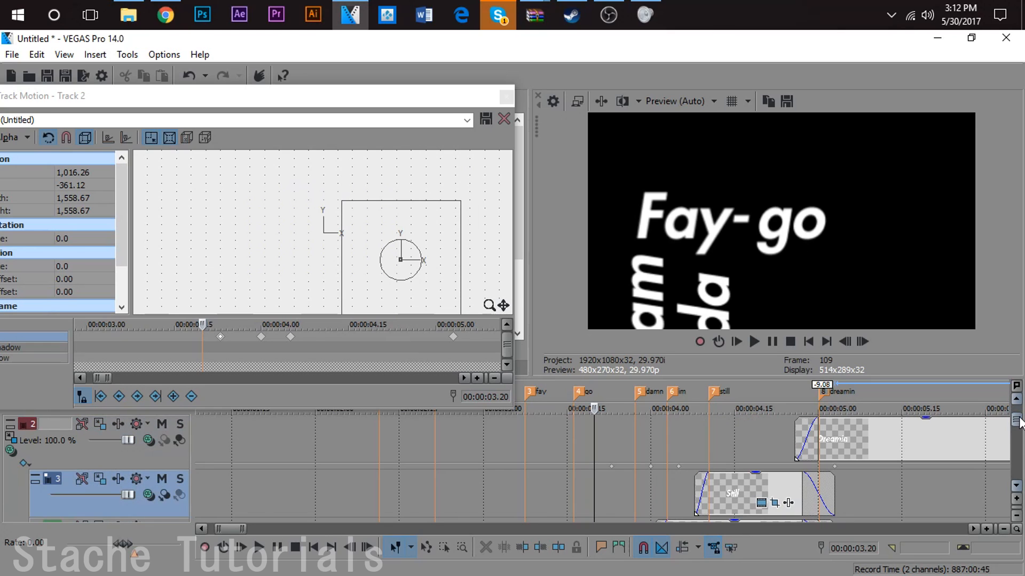
key("space")
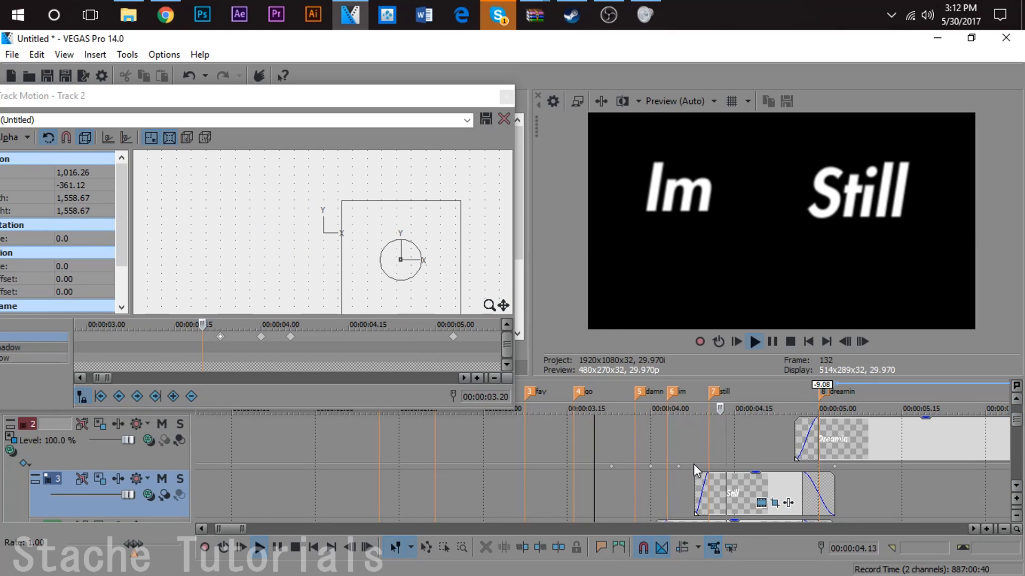
key("space")
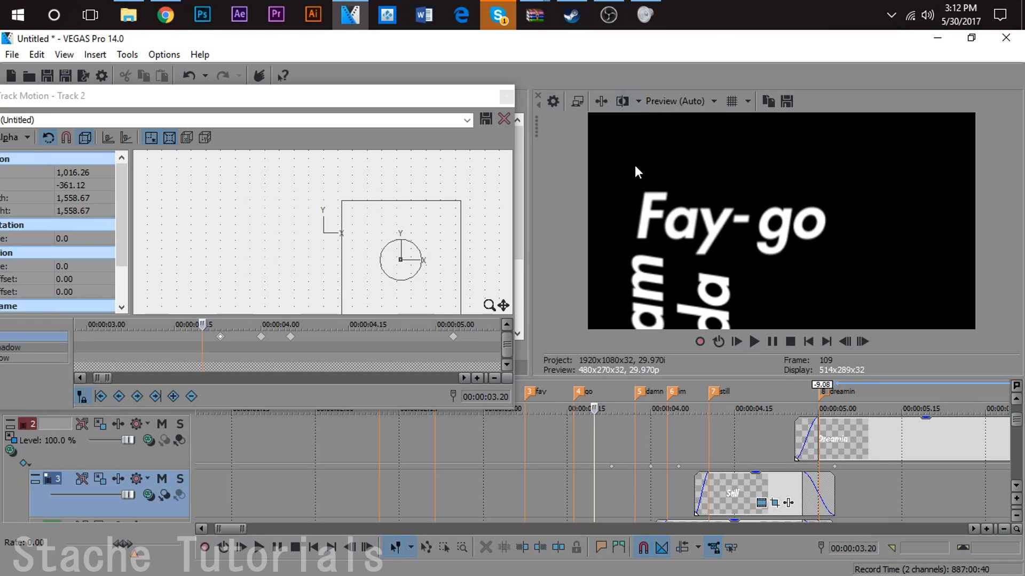
- Examine the parent motion keyframes at 00:00:03.23 and 00:00:04.00 against the start and fade-out of "Damn" and the start of "Im"
left_click(1015, 485)
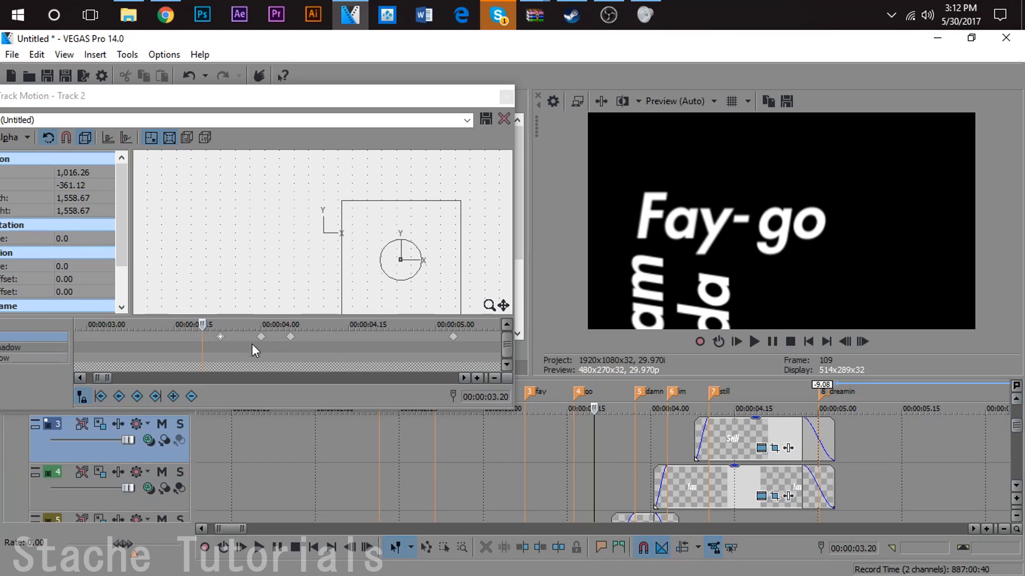
left_click(221, 347)
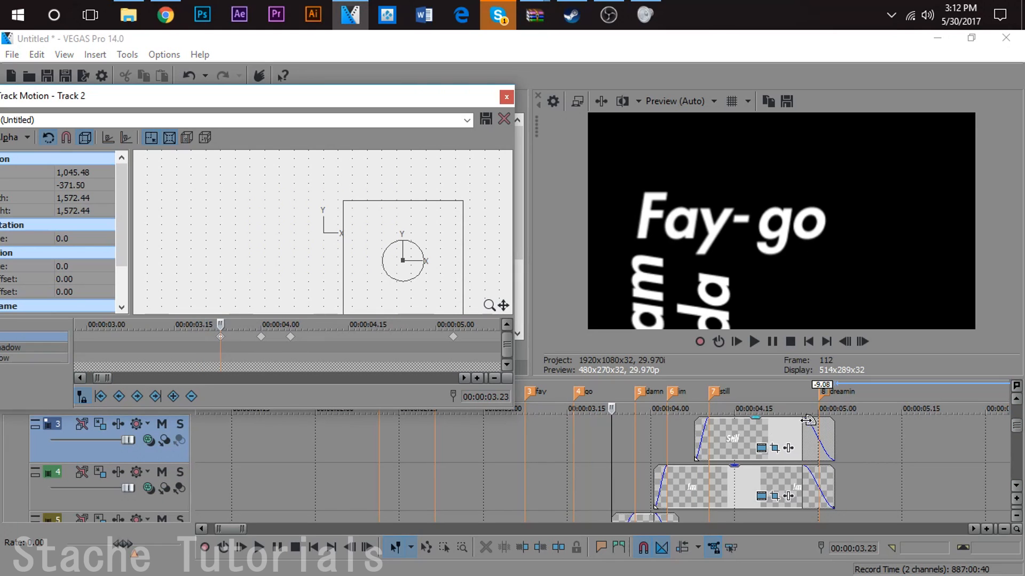
left_click(1016, 487)
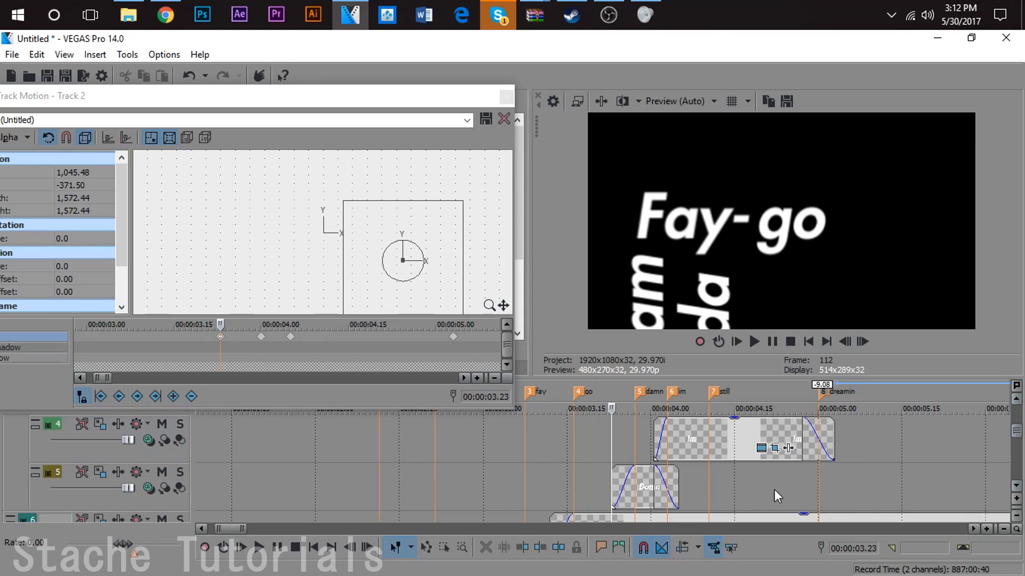
left_click(634, 490)
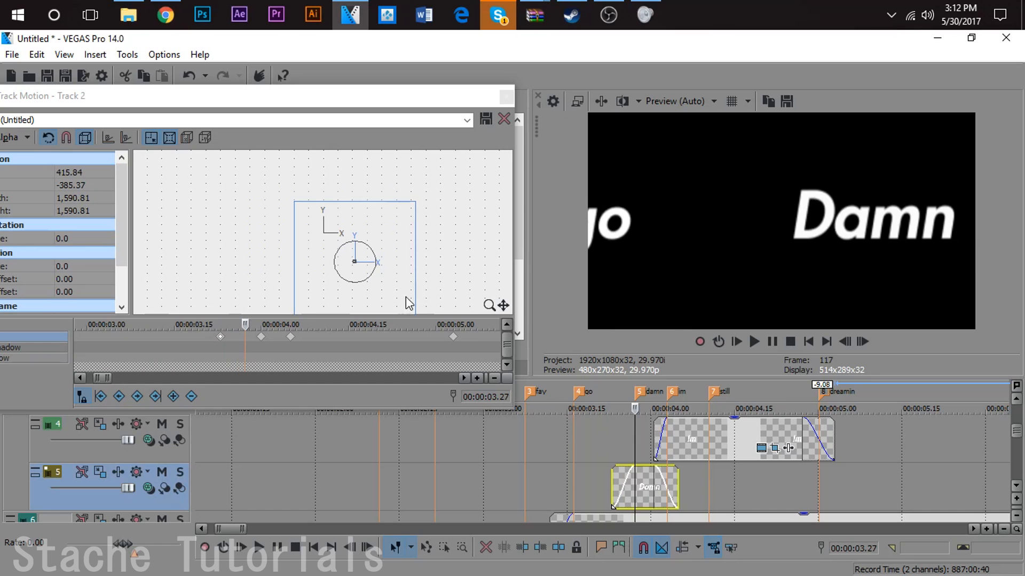
left_click(262, 338)
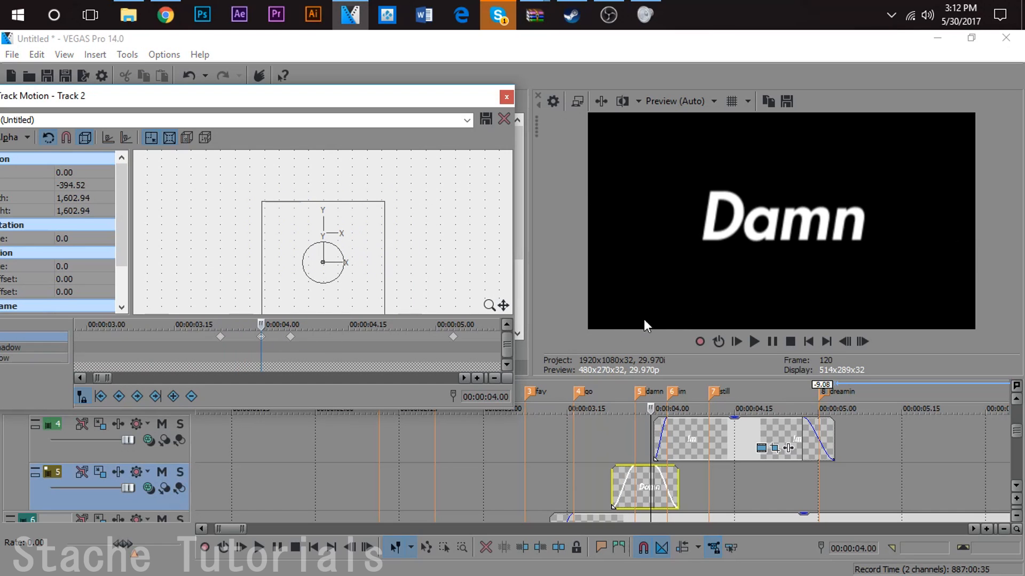
left_click(657, 449)
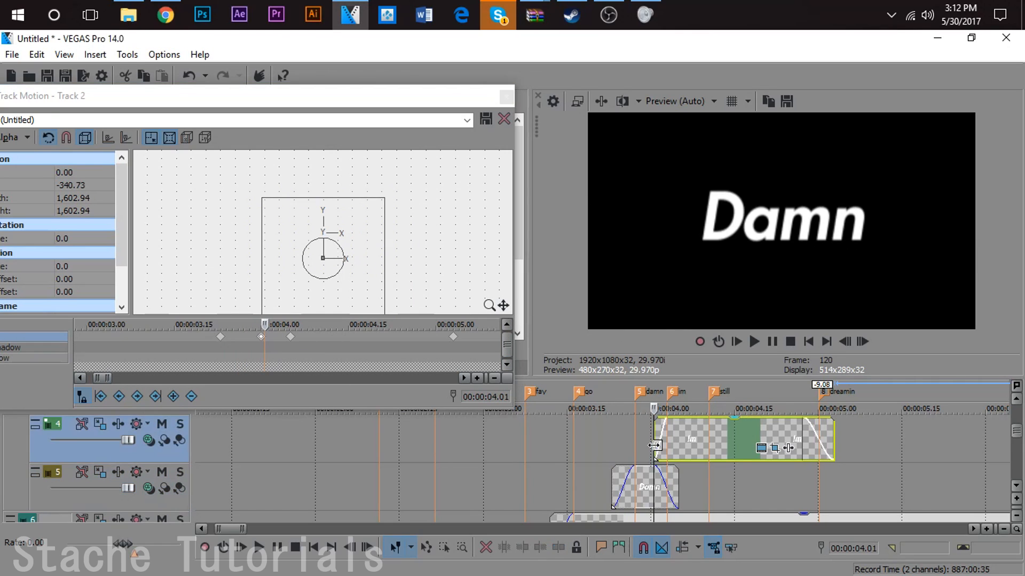
scroll(661, 439, "up", 2)
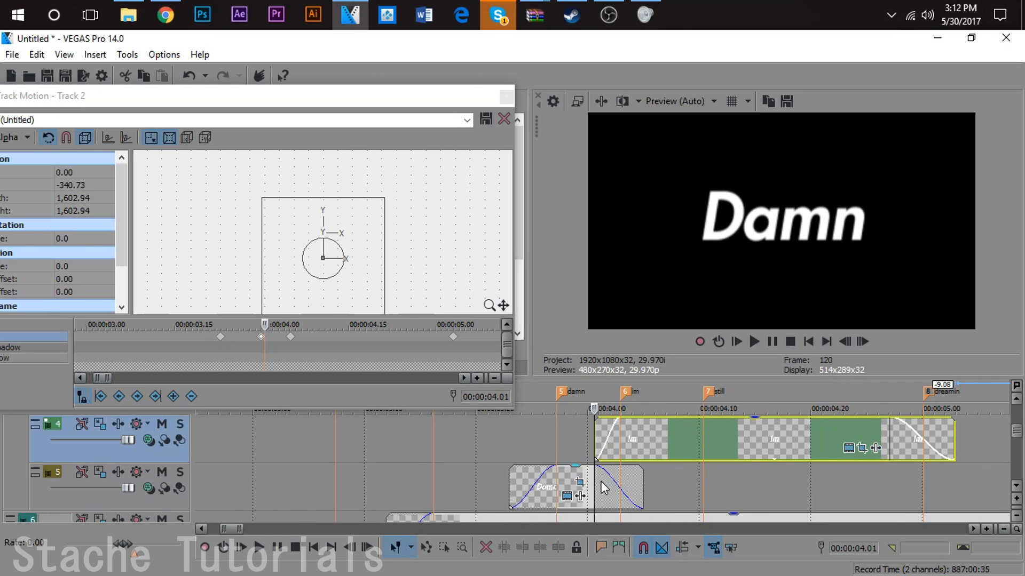
mouse_move(599, 480)
left_mouse_down()
mouse_move(588, 483)
mouse_move(602, 480)
left_mouse_up()
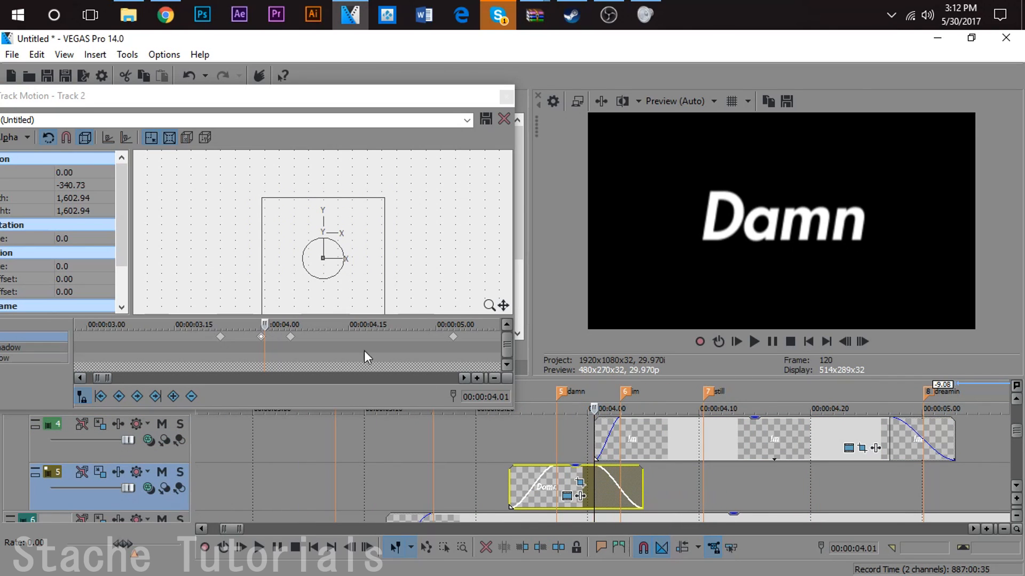
- Set the parent motion keyframe at 00:00:04.00 to Slow and move the 00:00:04.05 keyframe to 00:00:04.12
right_click(261, 337)
left_click(293, 463)
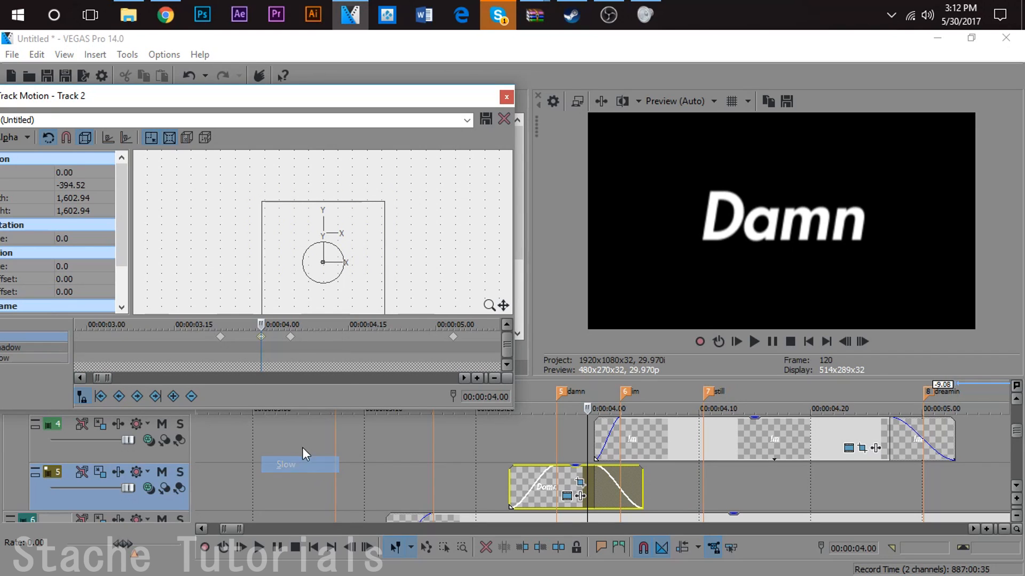
left_click(290, 337)
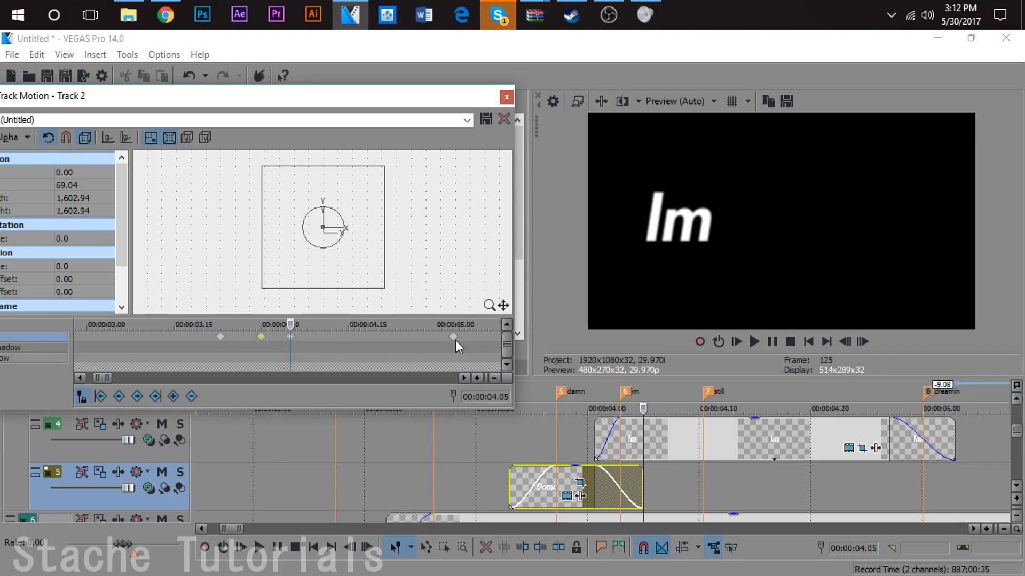
left_click(453, 338)
left_click(290, 337)
left_click_drag(292, 338, 332, 345)
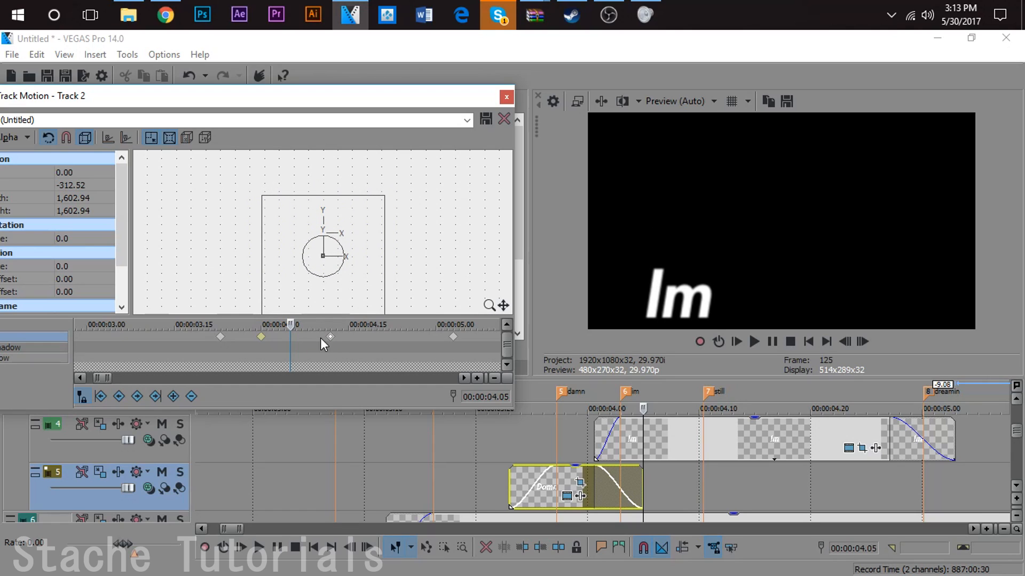
- Set the parent motion keyframes at 00:00:04.12 and about 00:00:05.00 to Smooth interpolation
left_click(330, 337)
right_click(331, 338)
left_click(367, 465)
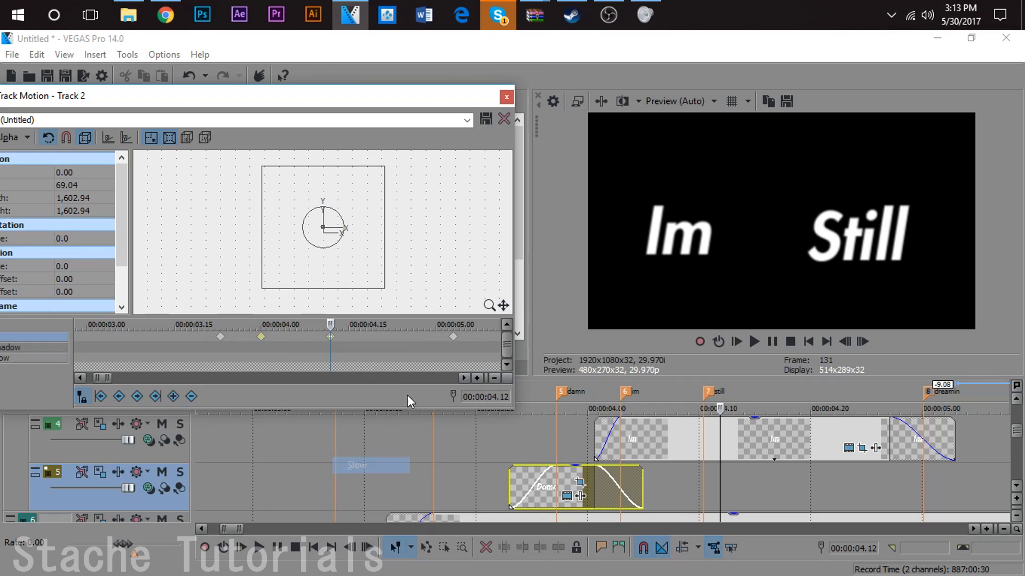
right_click(330, 336)
left_click(367, 479)
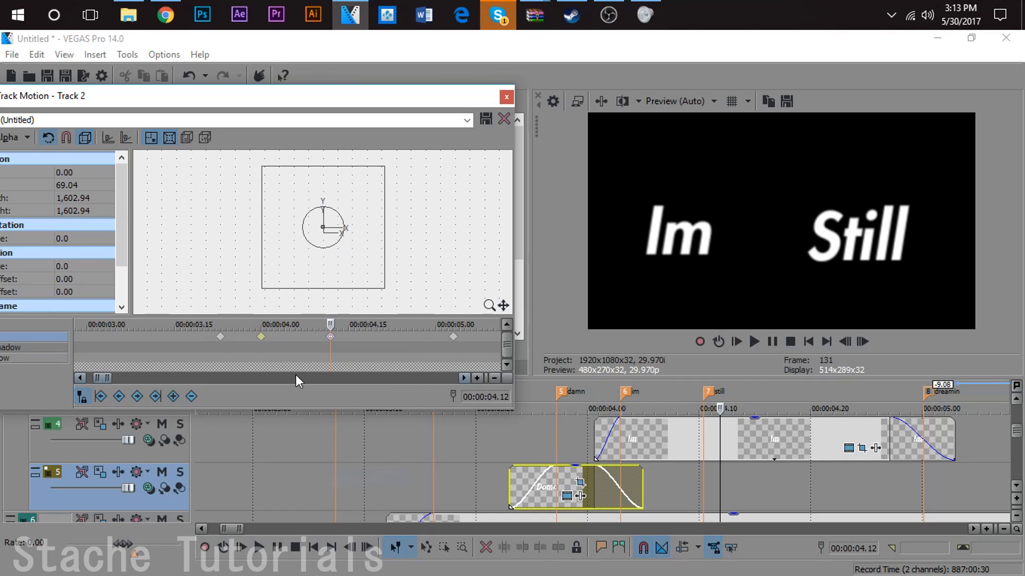
right_click(262, 338)
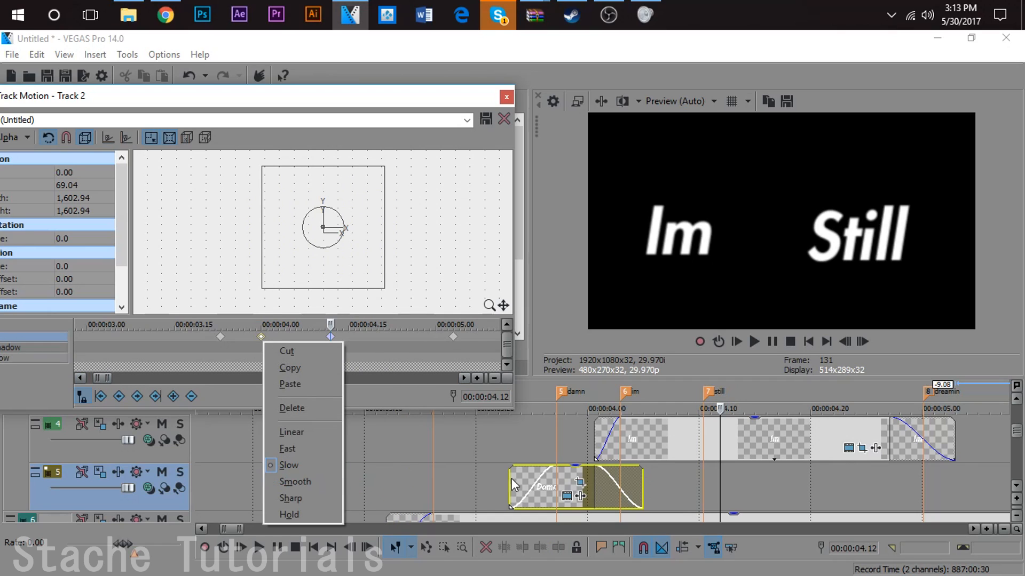
left_click(547, 477)
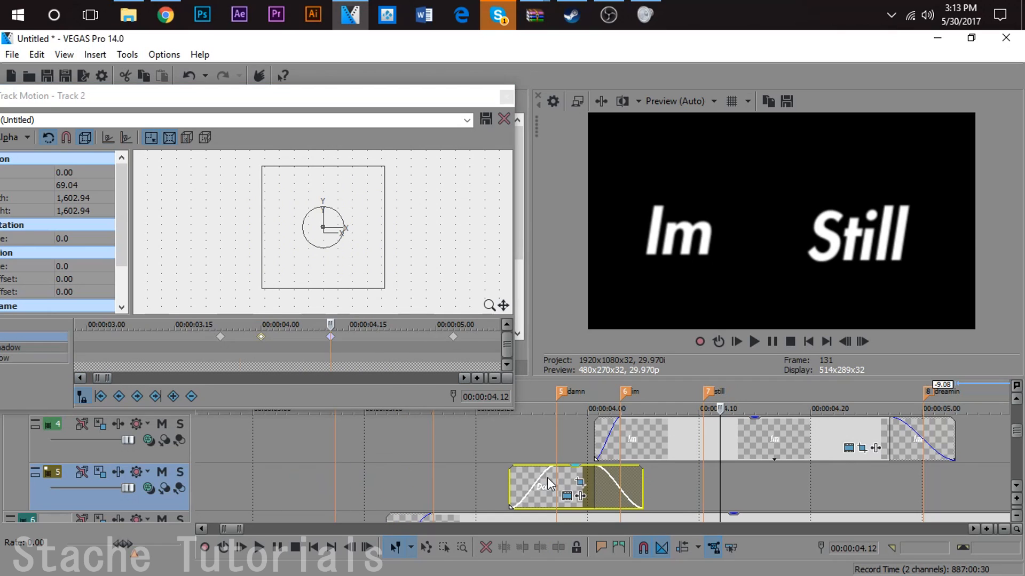
right_click(453, 337)
left_click(486, 475)
- Play back from 00:00:03.15 to check the smoothed moves from "Damn" to "Im" and "Still"
left_click(418, 478)
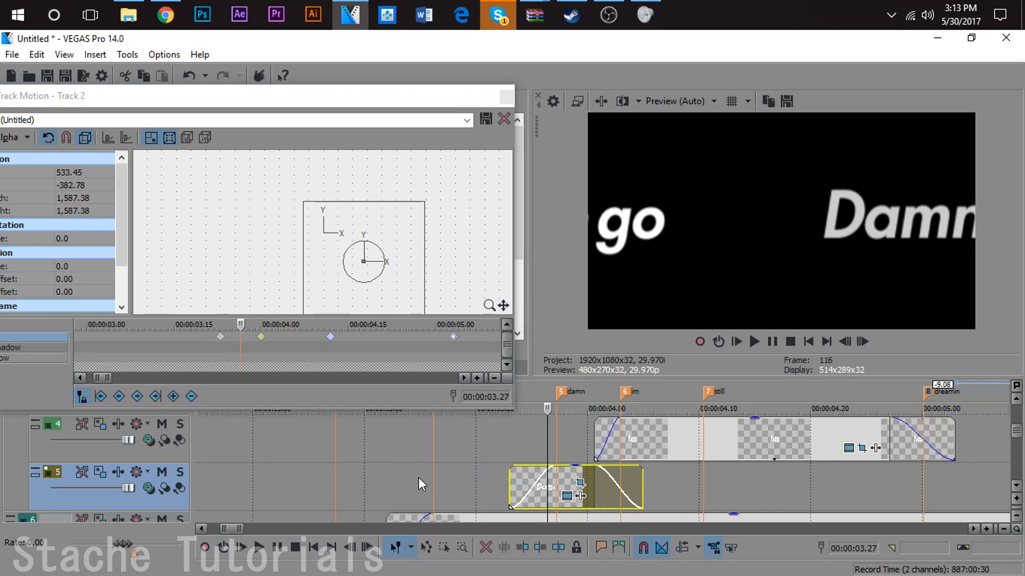
key("space")
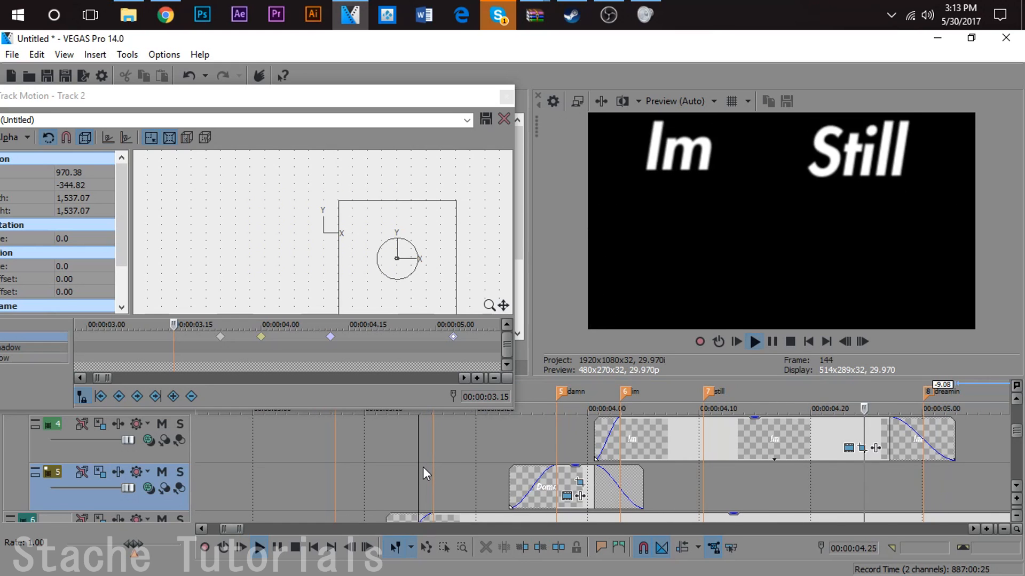
key("space")
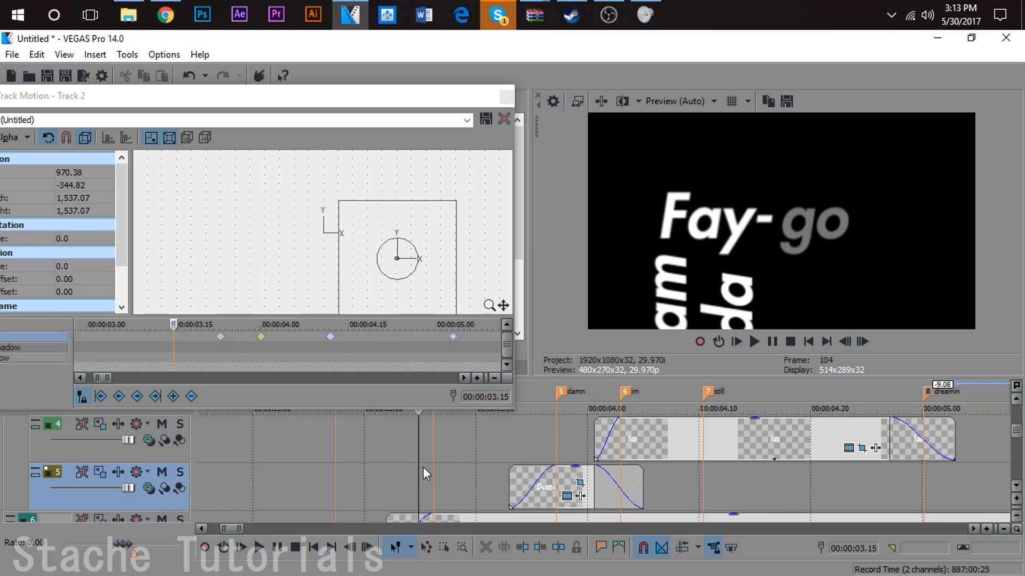
- Extend the end of the "Damn" event to 00:00:04.12, keeping a fade-out of about six frames
left_click_drag(640, 482, 695, 487)
left_click(330, 336)
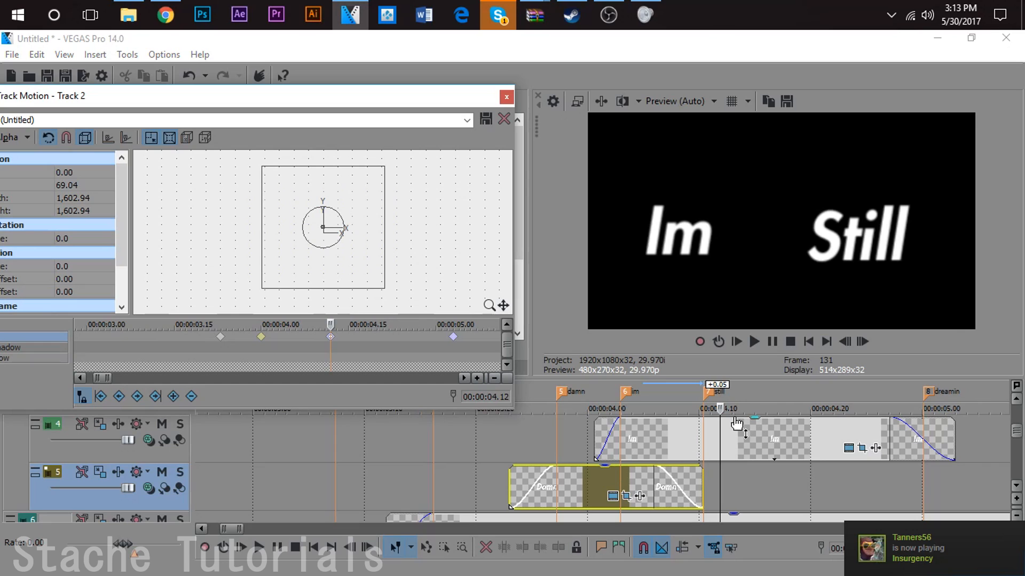
left_click_drag(701, 484, 716, 484)
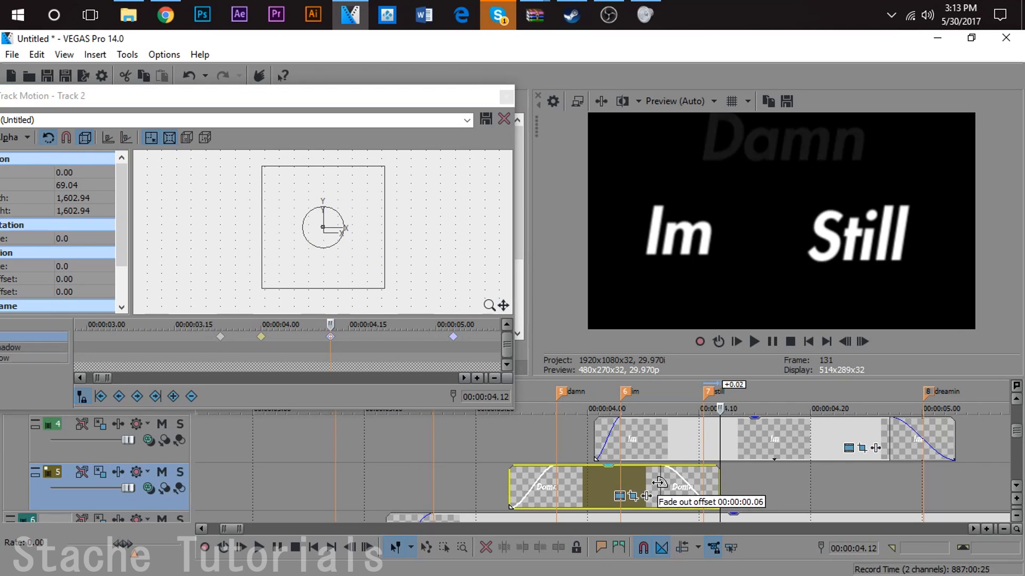
- Play back from 00:00:03.21 to check the lengthened "Damn" event against the move to "Im"
left_click(484, 487)
key("space")
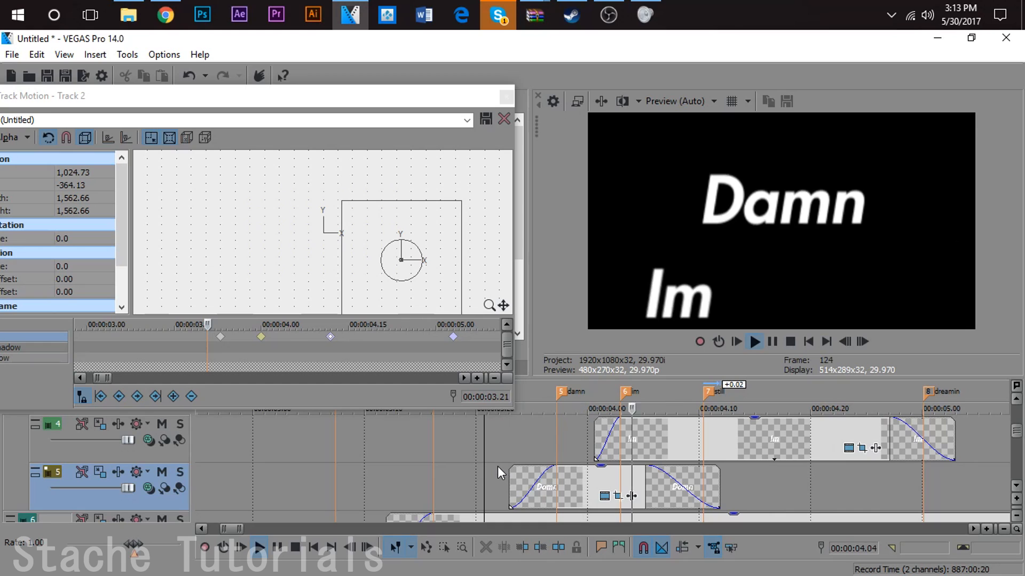
key("space")
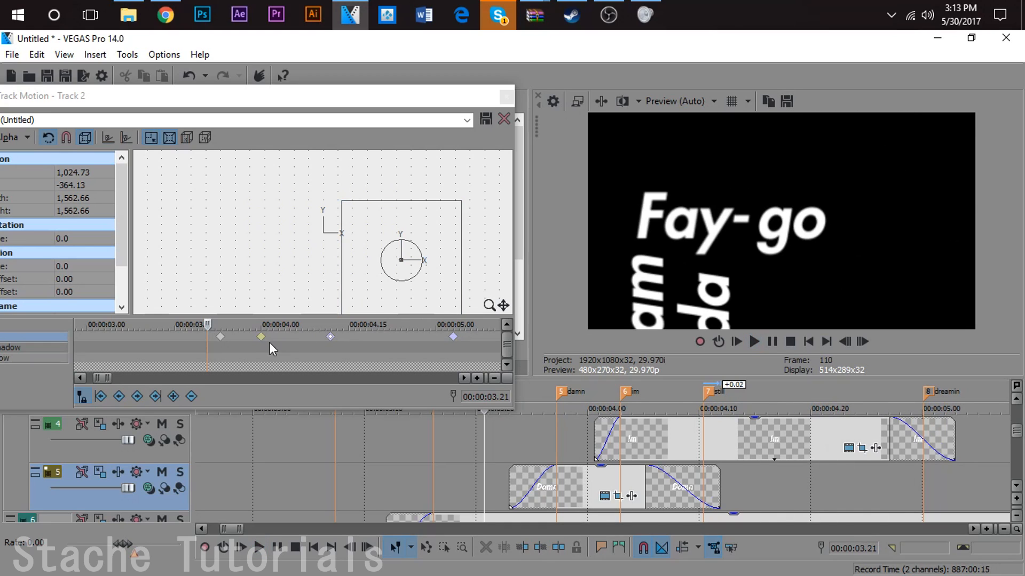
- Set the parent motion keyframe at 00:00:04.00 to Smooth and check the move by playing back from 00:00:03.20
right_click(259, 344)
left_click(289, 477)
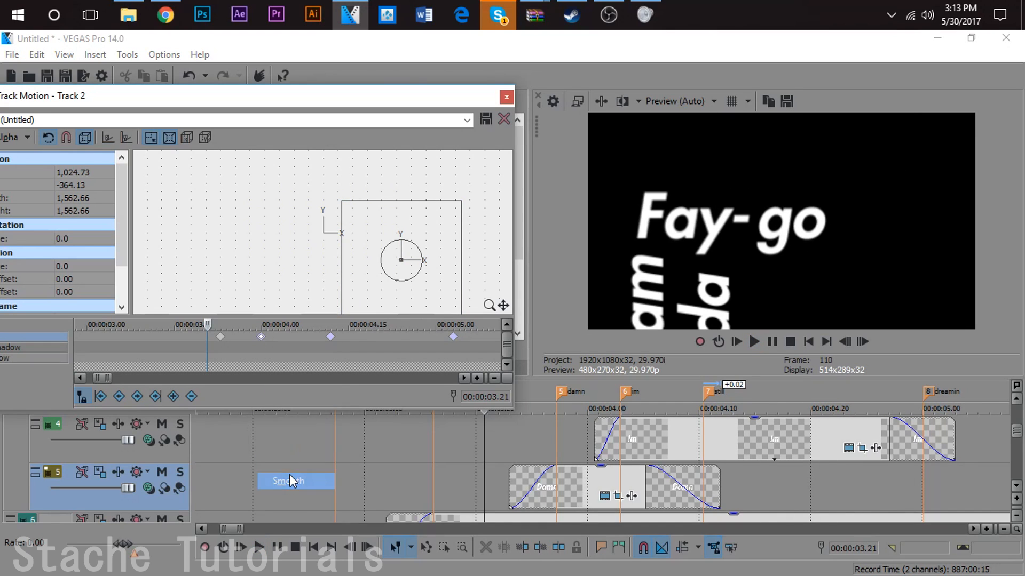
left_click(478, 484)
key("space")
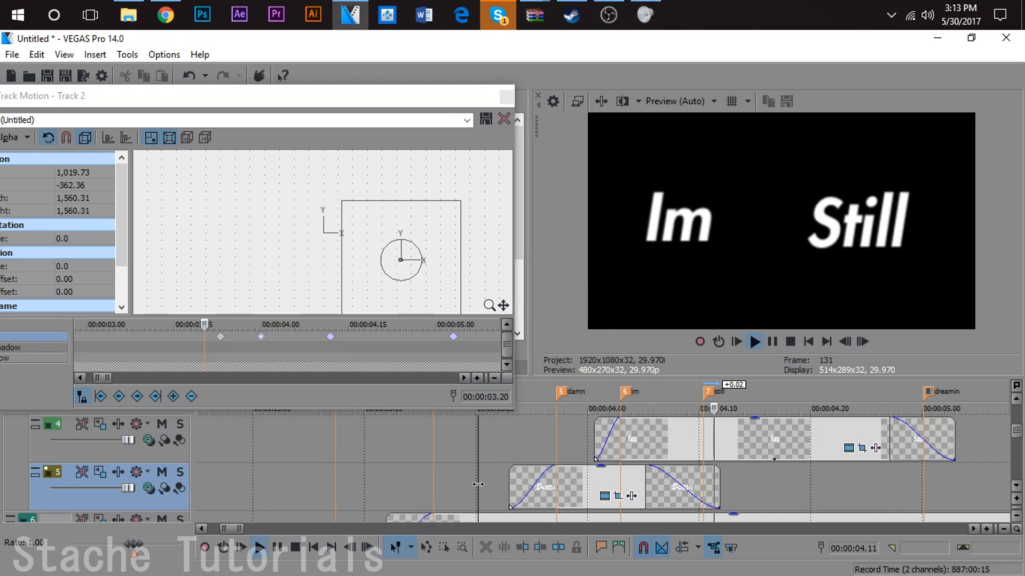
key("space")
left_click(507, 98)
left_click(507, 98)
- Select the range from 00:00:01.18 to 00:00:05.16 and play it back to review the lyric animation
scroll(512, 527, "down", 5)
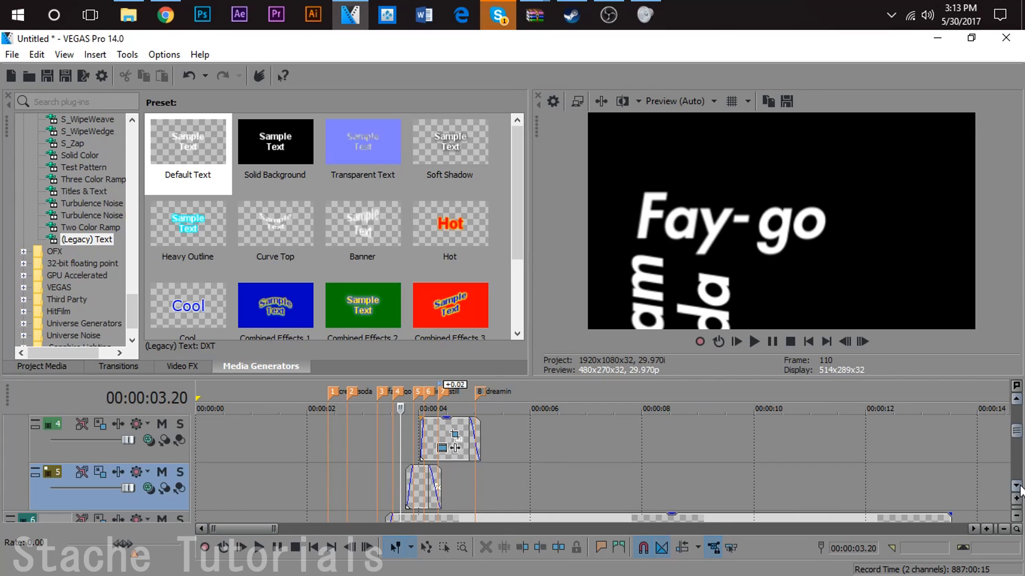
left_click(1016, 486)
scroll(763, 456, "down", 1)
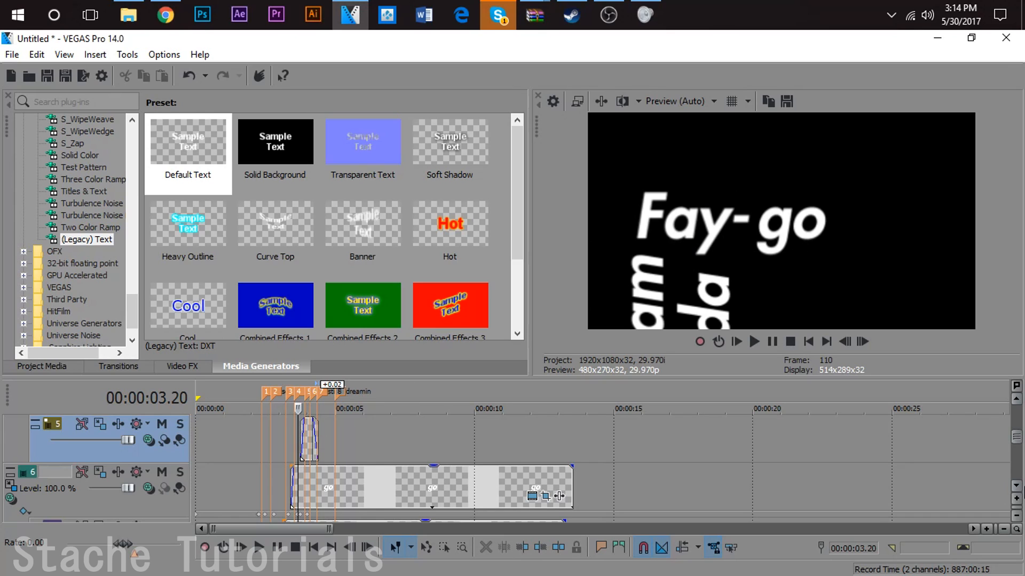
scroll(389, 475, "down", 4)
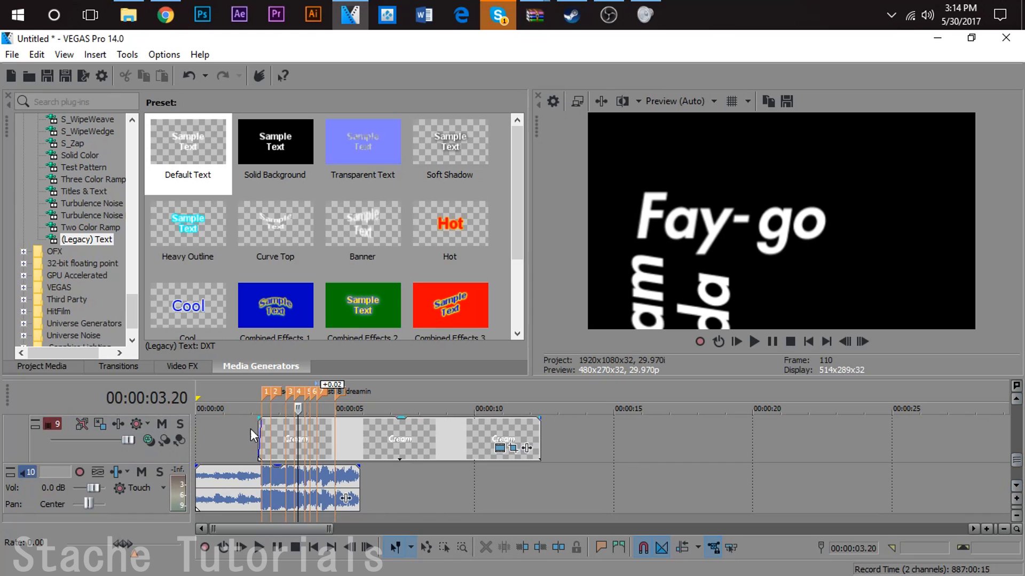
left_click(250, 431)
left_click(259, 430)
scroll(258, 428, "up", 3)
left_click(348, 441)
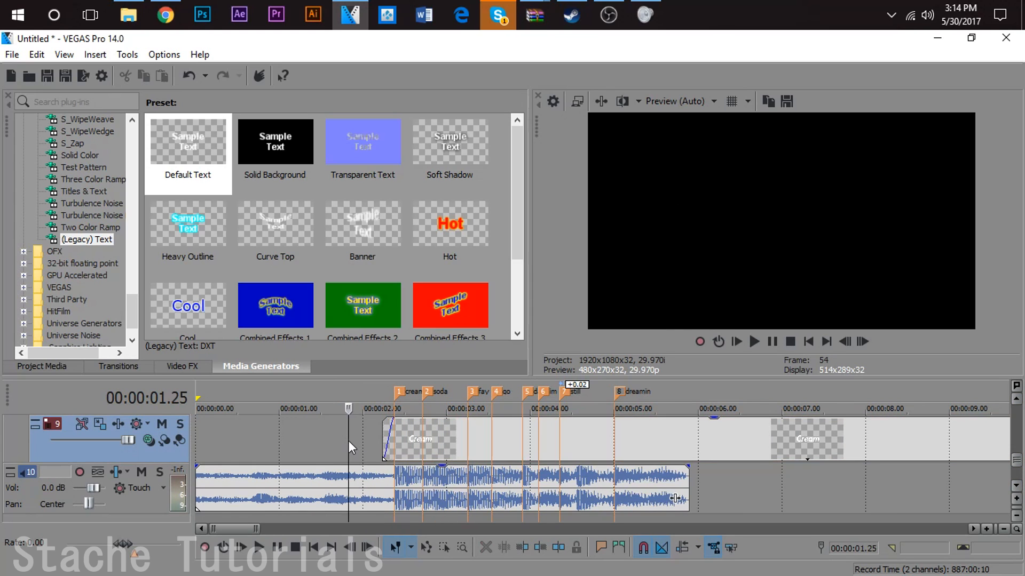
left_click(371, 438)
left_click_drag(329, 428, 659, 432)
key("space")
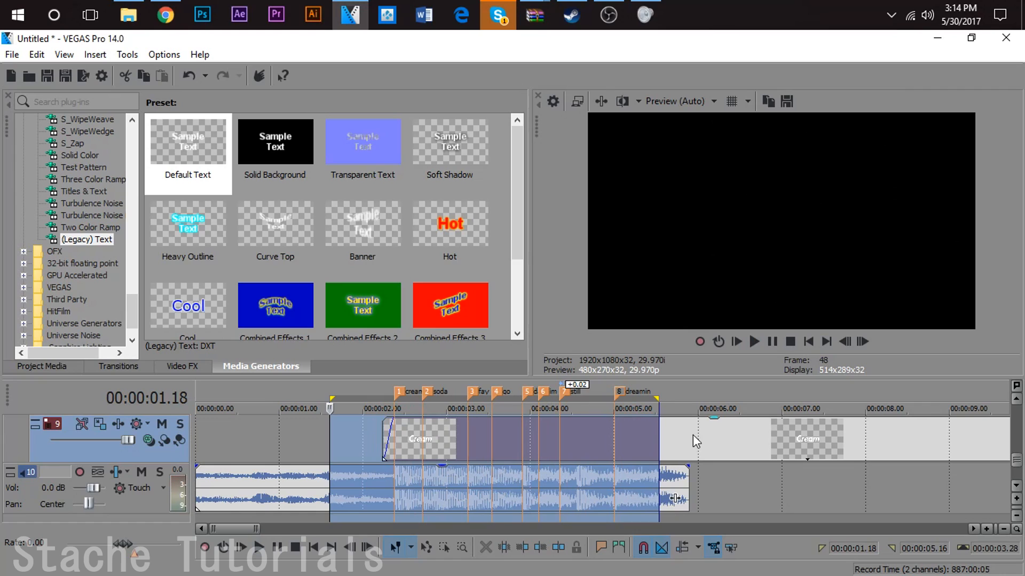
left_click(420, 438)
left_click(345, 438)
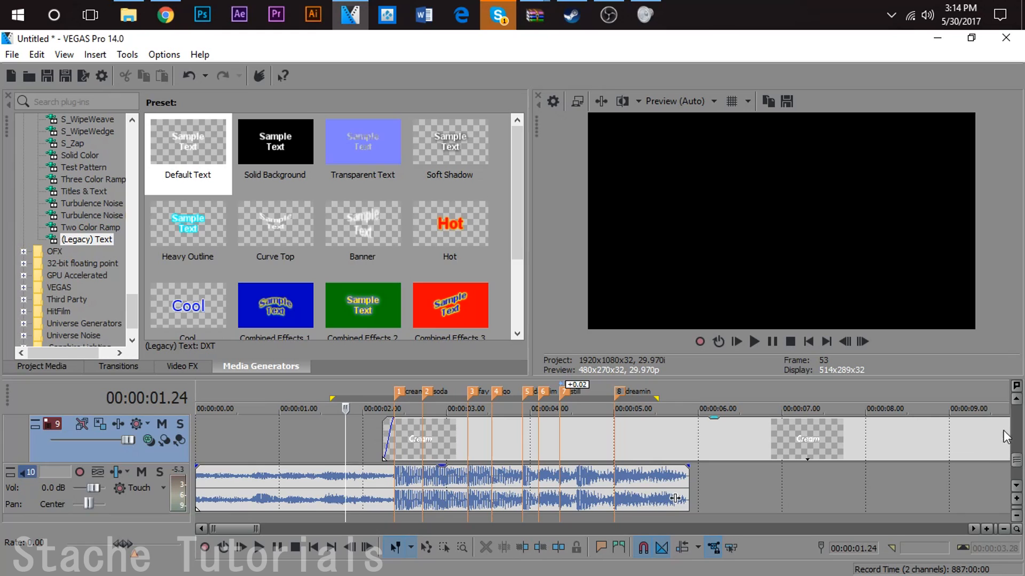
- Examine the animation frames around "Fay-go" and "Damn" at 00:00:03.12, 00:00:03.27, 00:00:03.16 and 00:00:03.08
left_click(1017, 488)
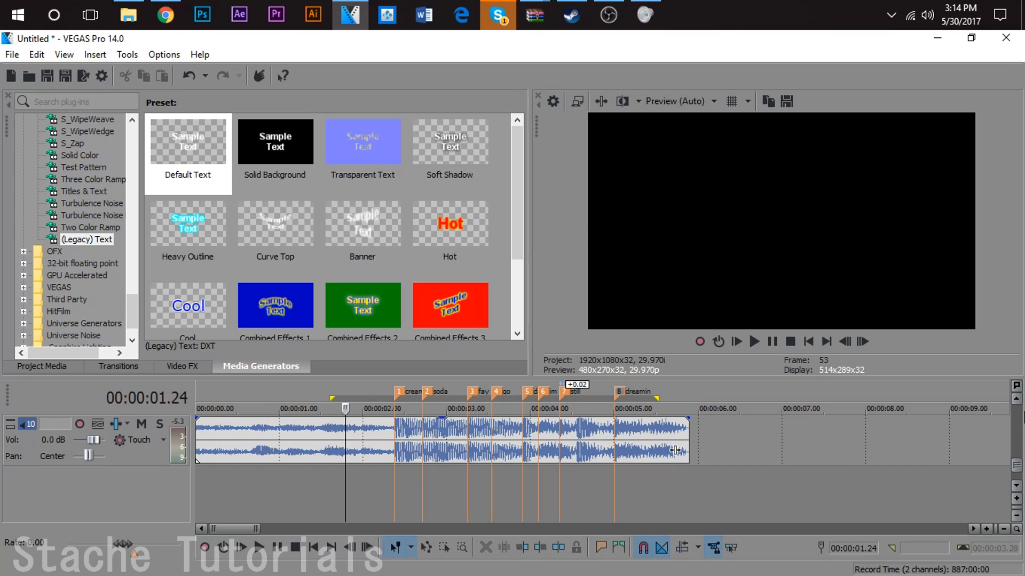
double_click(1016, 400)
left_click(480, 473)
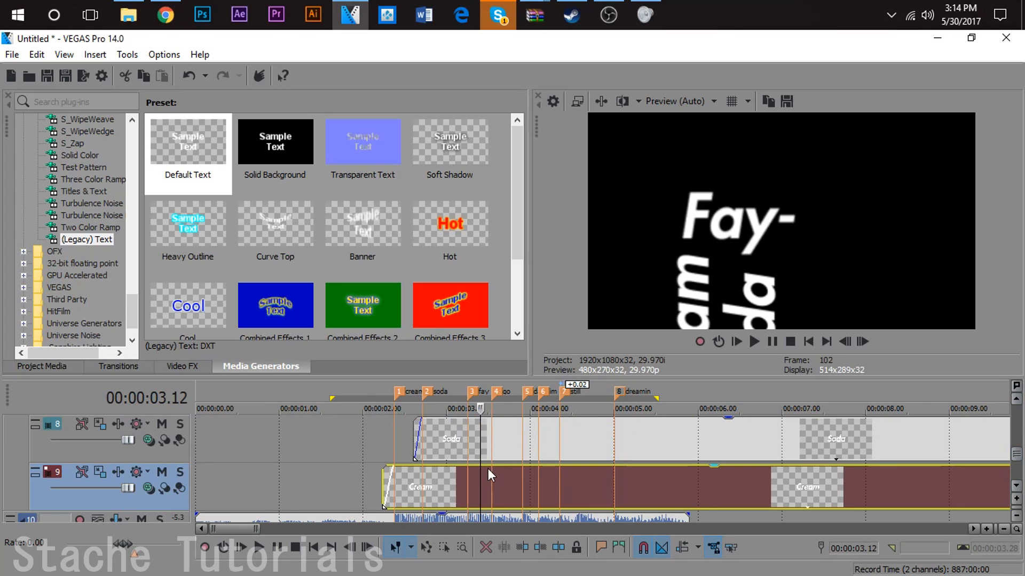
left_click(523, 454)
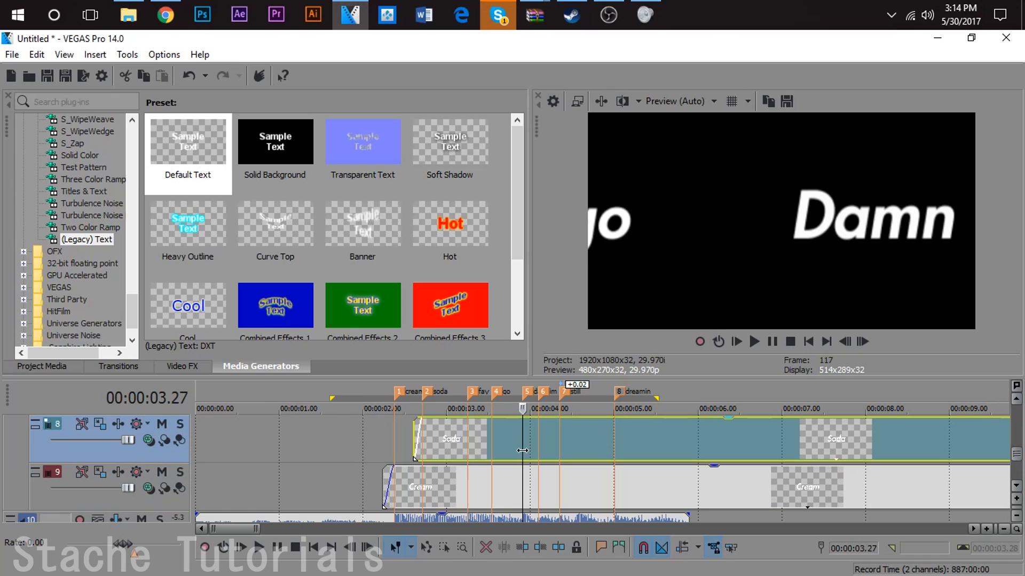
left_click(490, 441)
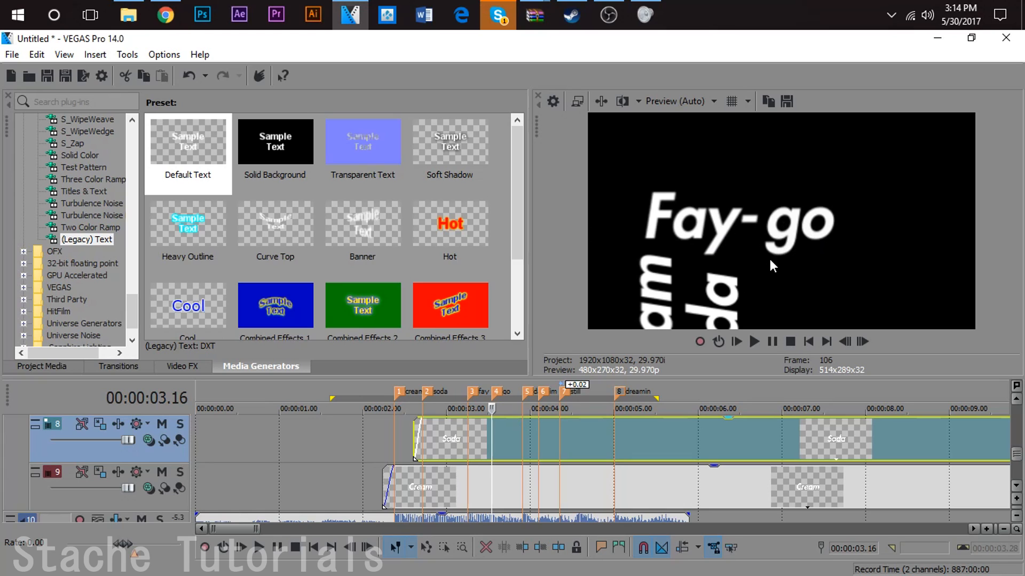
left_click_drag(1018, 458, 1016, 477)
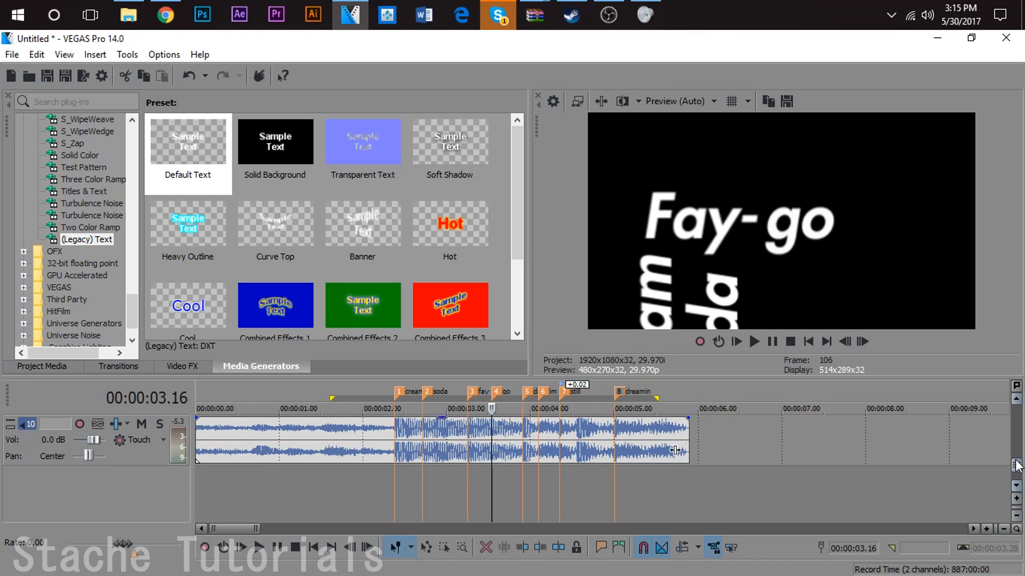
mouse_move(1017, 471)
left_mouse_down()
mouse_move(1017, 409)
mouse_move(1016, 470)
left_mouse_up()
left_click(467, 487)
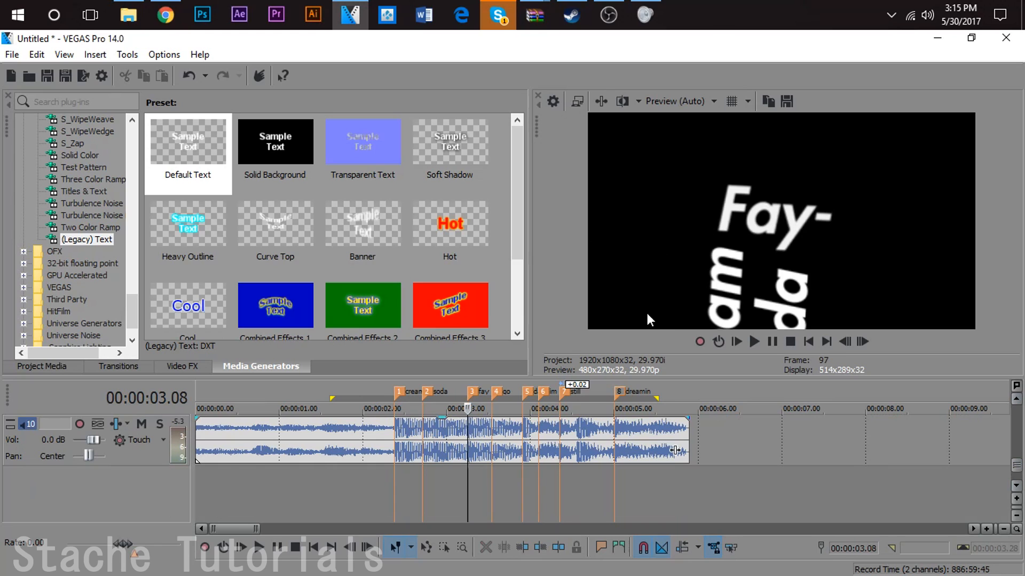
- Display the Solid Color presets among the media generators
left_click(169, 366)
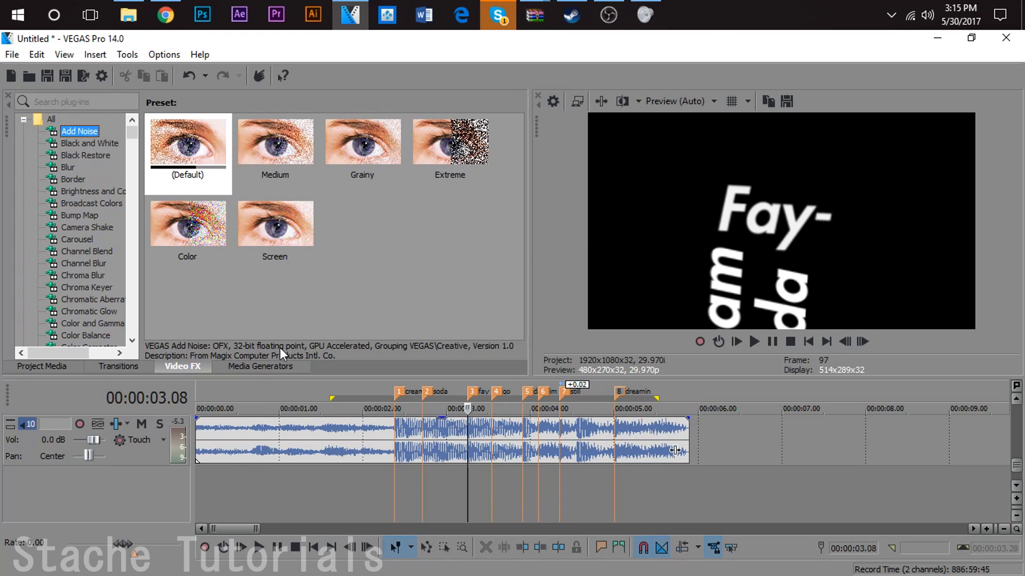
left_click(239, 372)
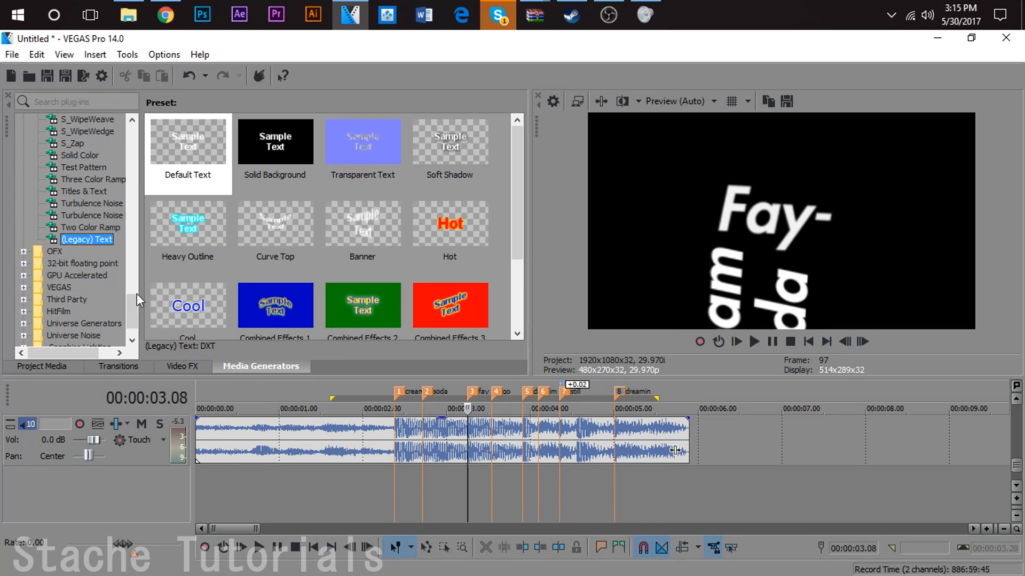
scroll(110, 259, "up", 1)
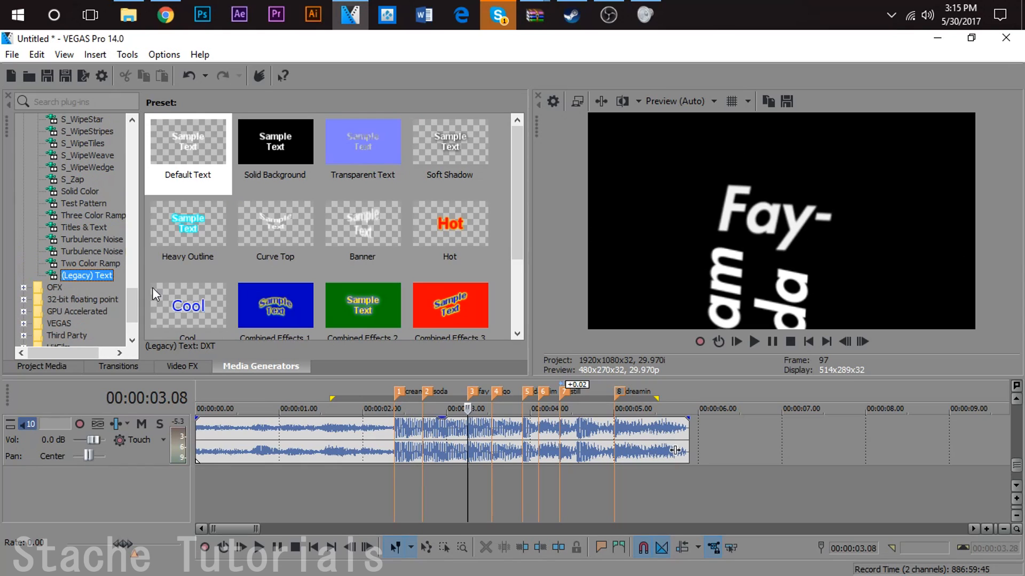
left_click(80, 192)
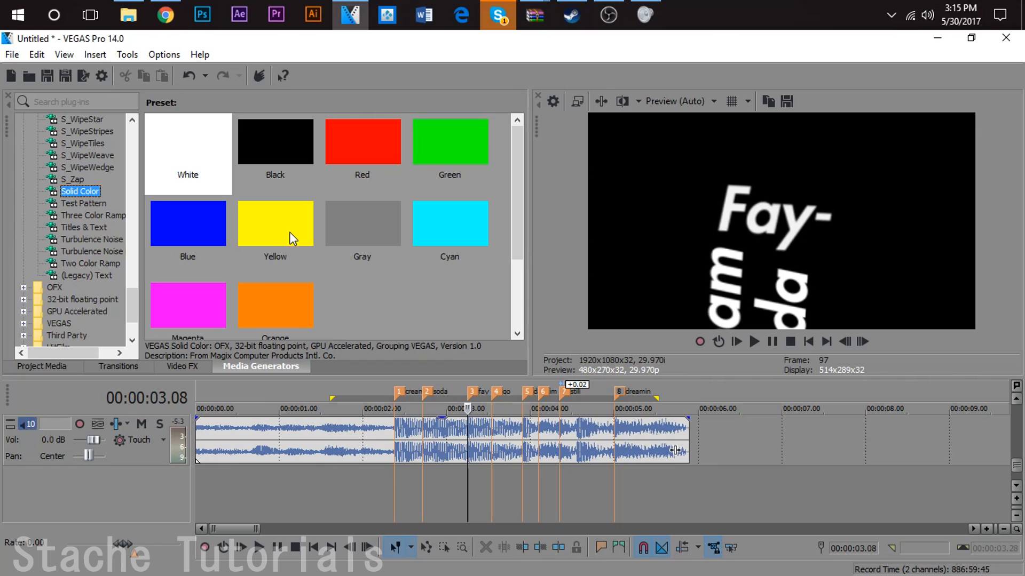
- Add an Orange Solid Color event at the start of the timeline on a new track below the audio
left_click_drag(306, 318, 302, 495)
left_click_drag(227, 501, 278, 293)
left_click(1016, 399)
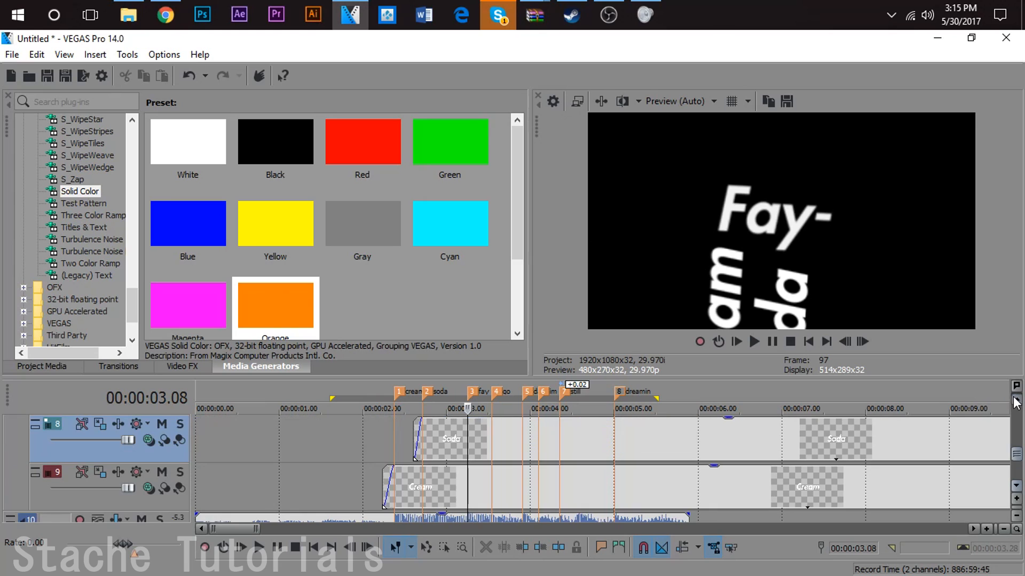
left_click(1016, 399)
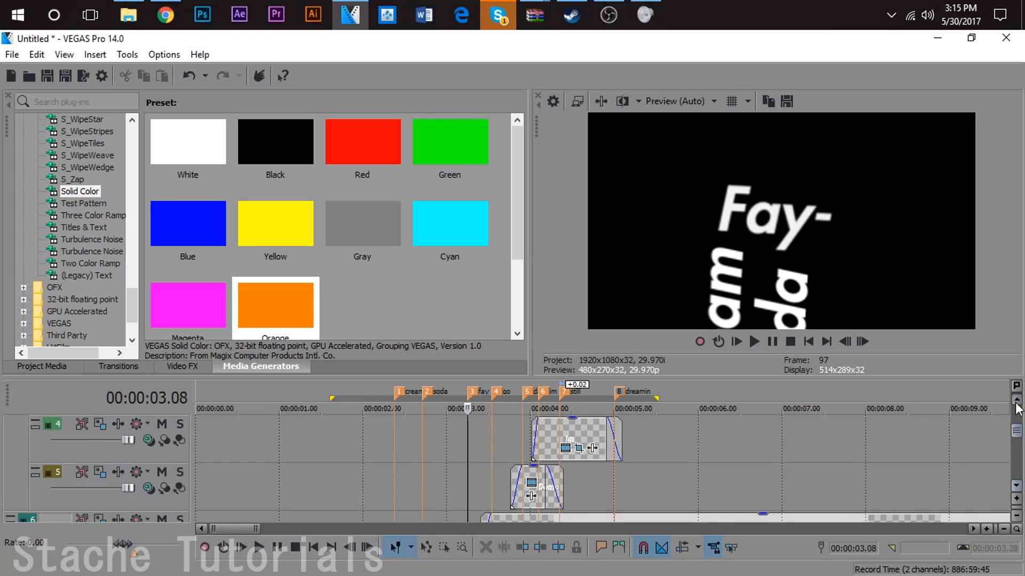
left_click(1016, 485)
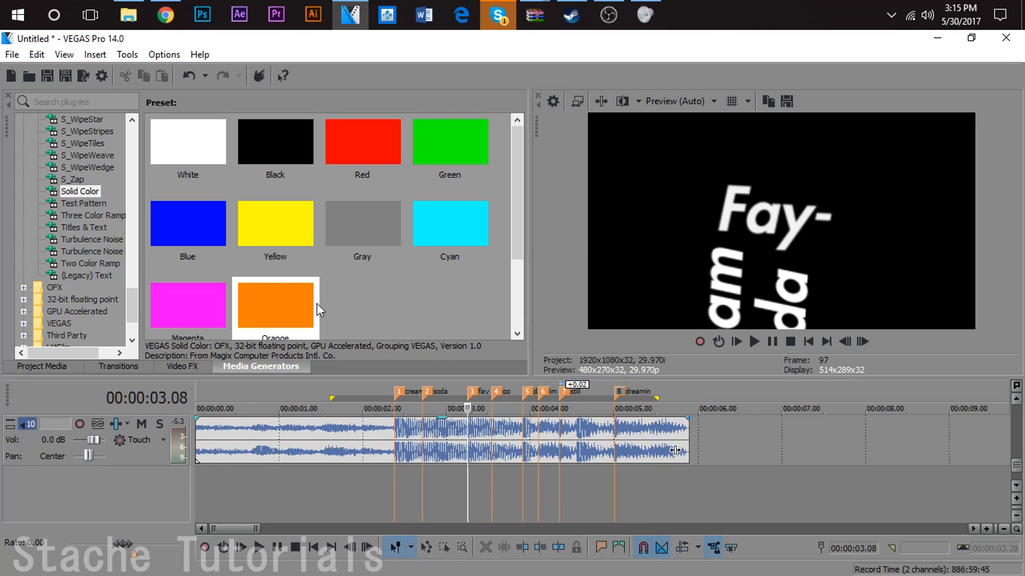
left_click_drag(258, 308, 213, 484)
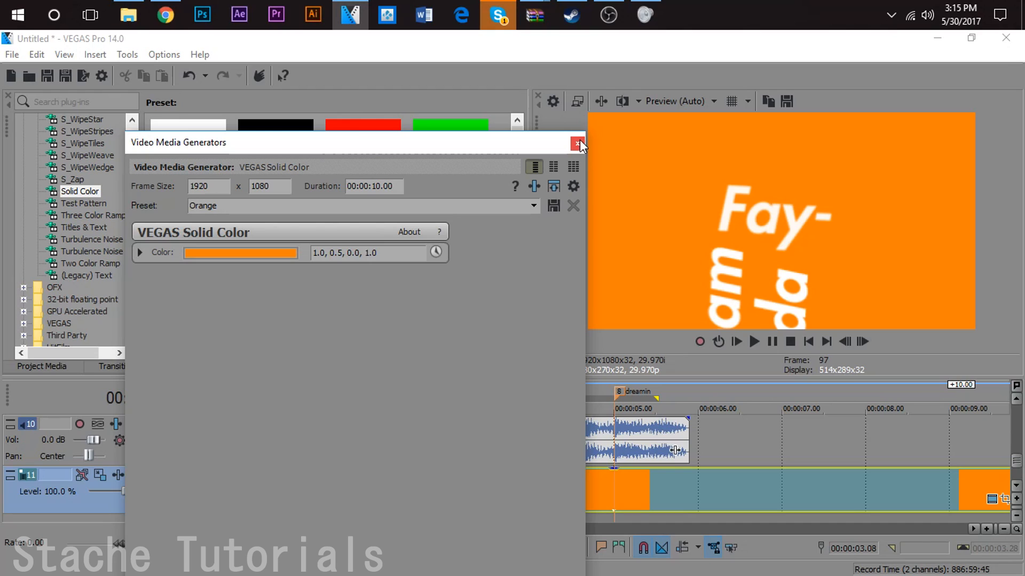
- Change the solid color background to light pink, 1.0, 0.75, 0.8, 1.0
left_click(267, 252)
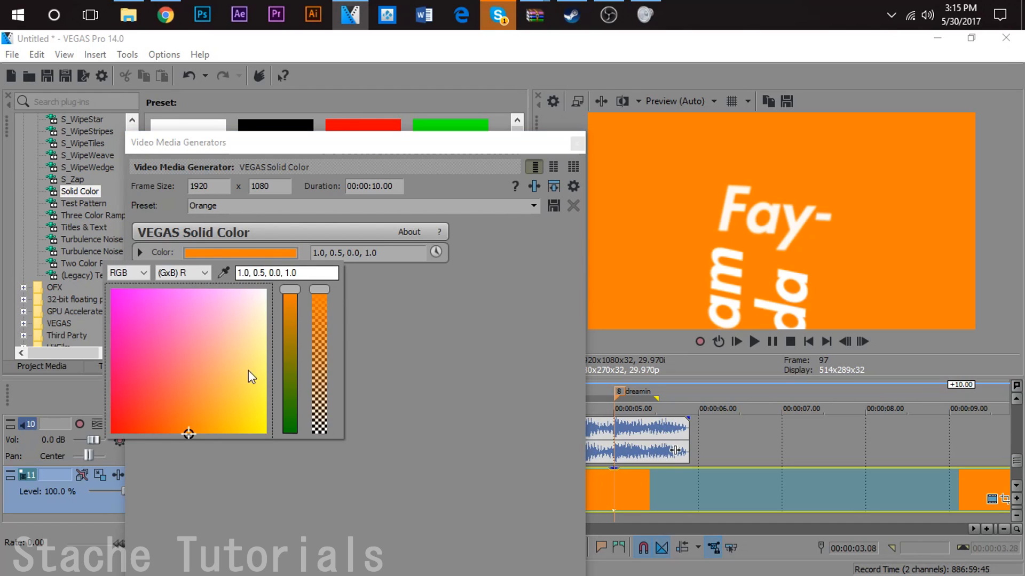
left_click(182, 432)
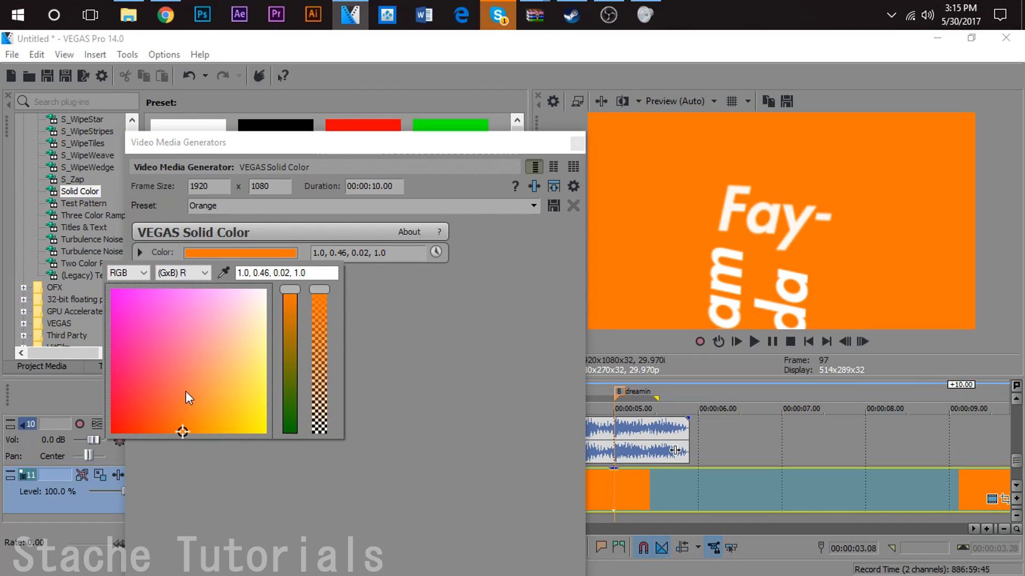
mouse_move(187, 415)
left_mouse_down()
mouse_move(195, 363)
mouse_move(293, 315)
mouse_move(217, 290)
left_mouse_up()
left_click_drag(213, 318, 229, 318)
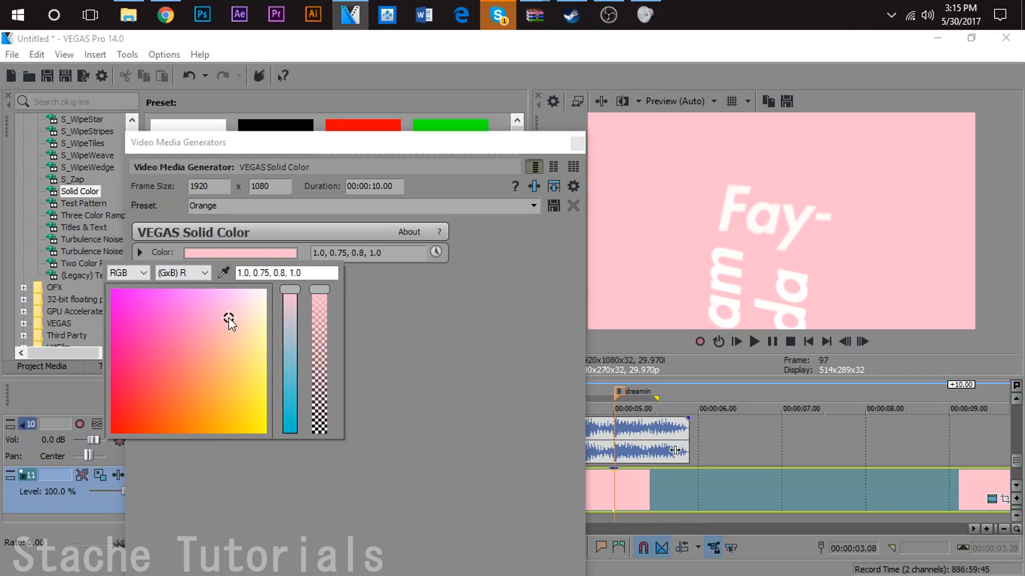
left_click(574, 144)
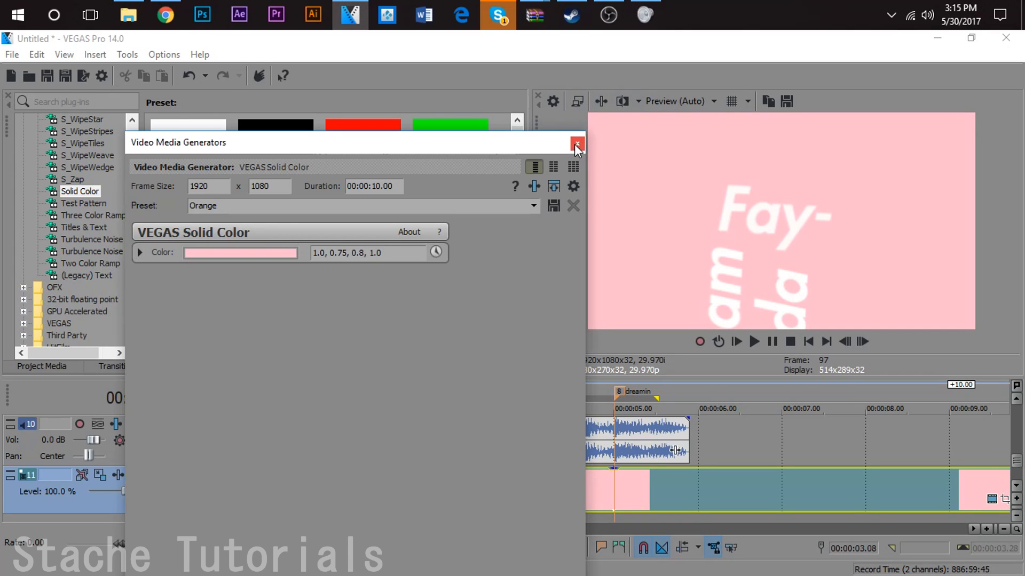
left_click(577, 143)
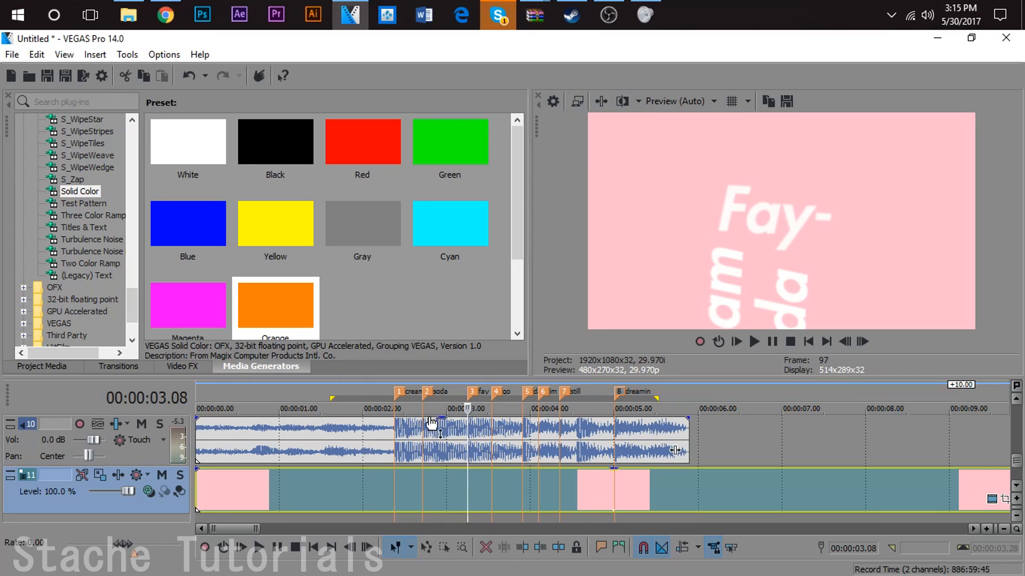
- Play back from 00:00:02.04 to review the lyric text over the pink background
left_click(375, 497)
key("space")
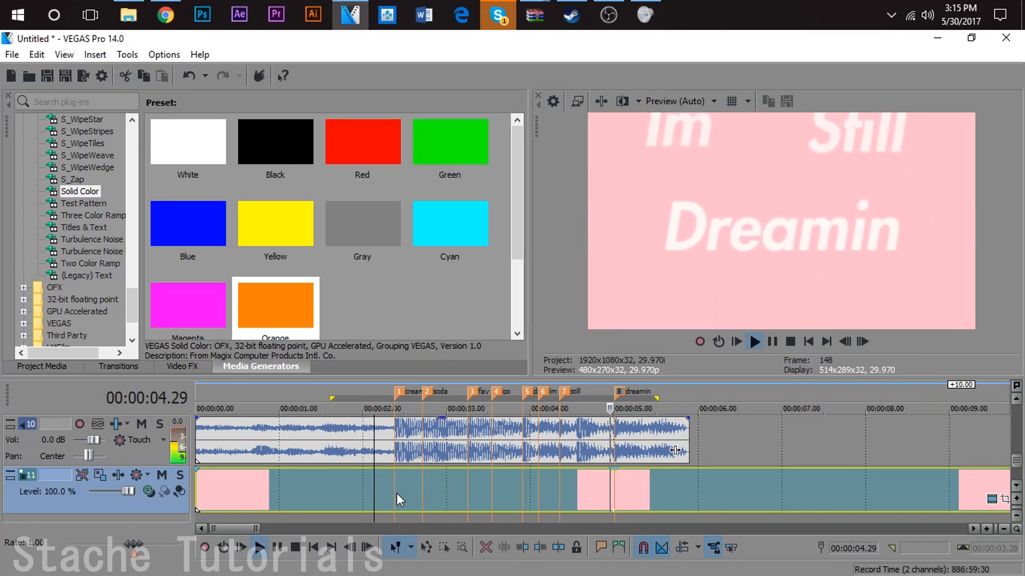
key("space")
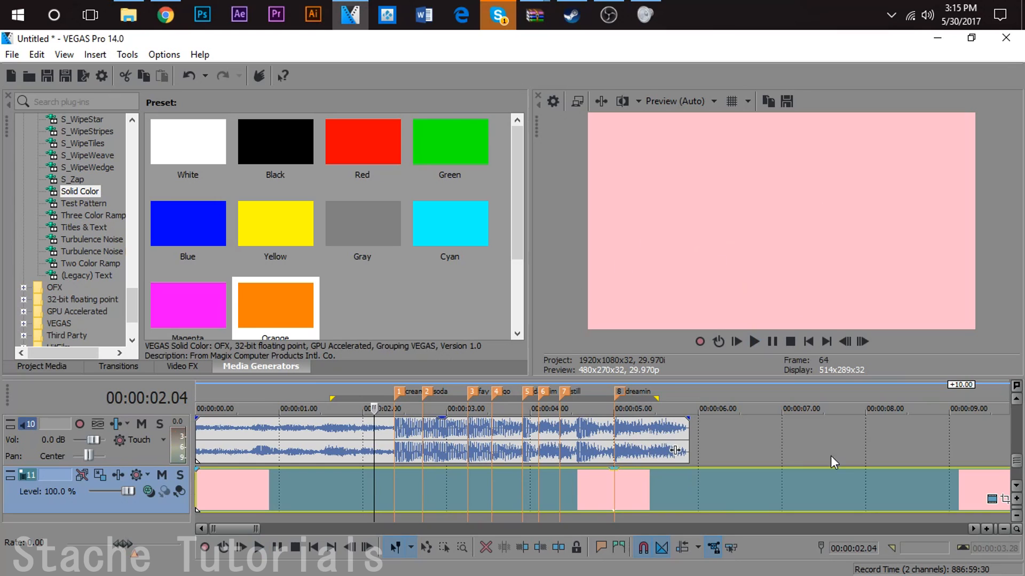
- Try a black outline on the "Im" text
scroll(715, 482, "up", 3)
left_click(592, 483)
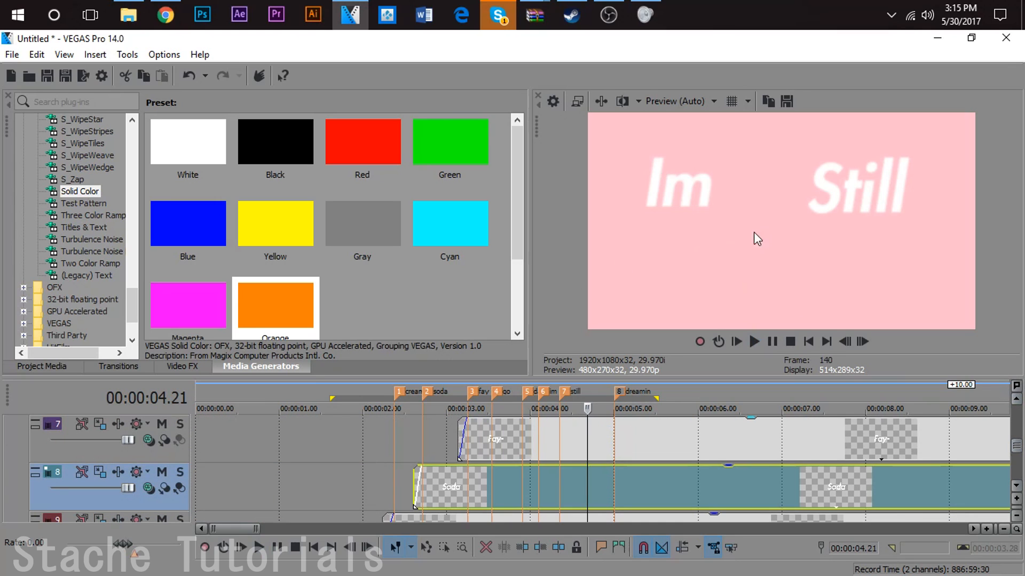
scroll(795, 459, "up", 3)
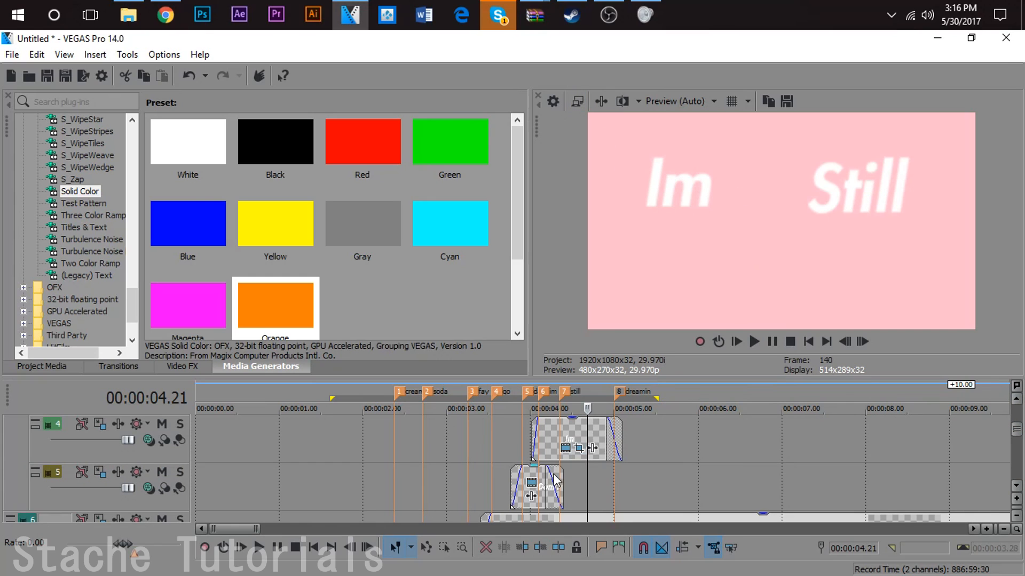
left_click(566, 449)
left_click_drag(430, 346, 297, 347)
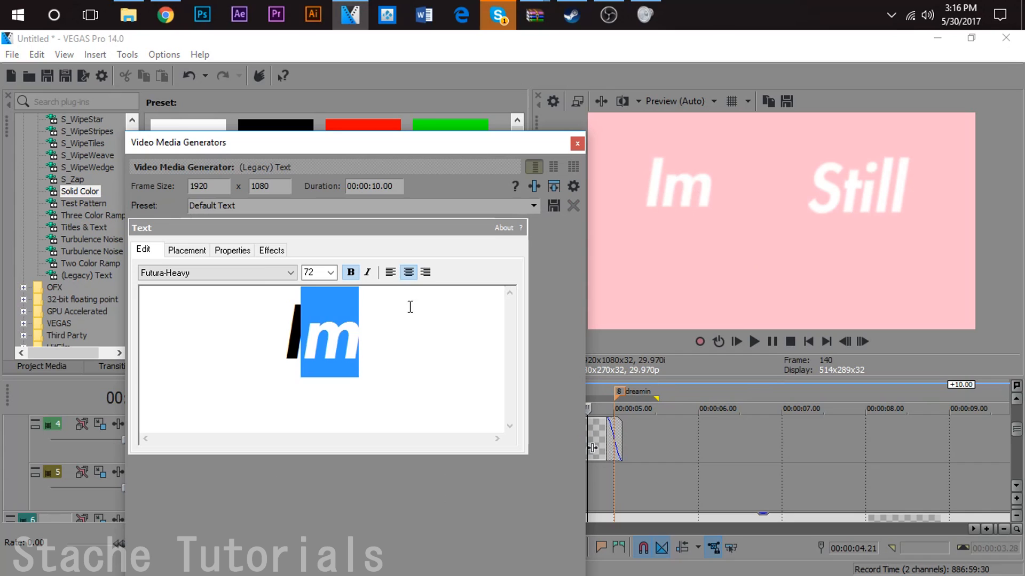
left_click_drag(373, 337, 120, 306)
left_click(272, 251)
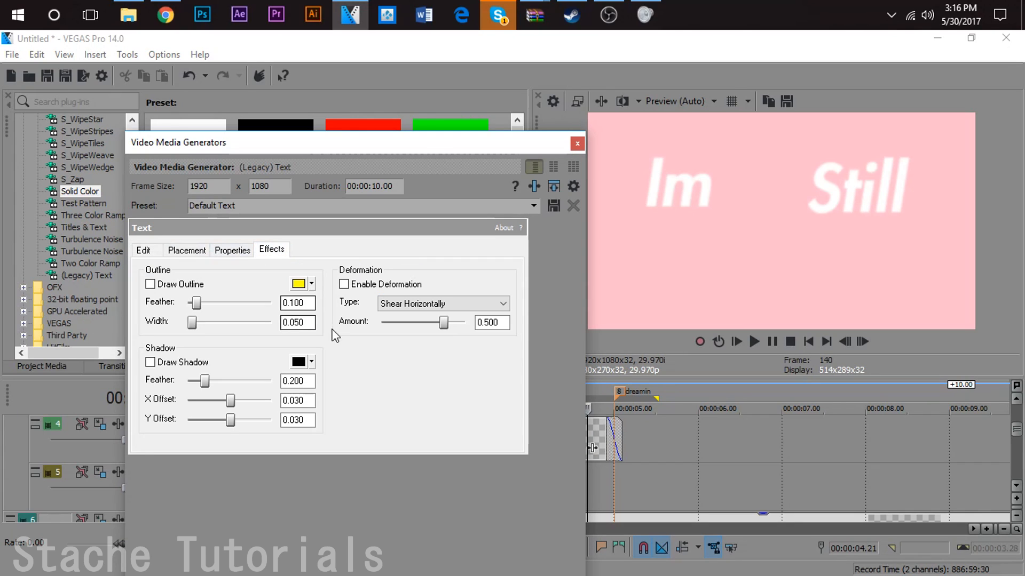
left_click(311, 287)
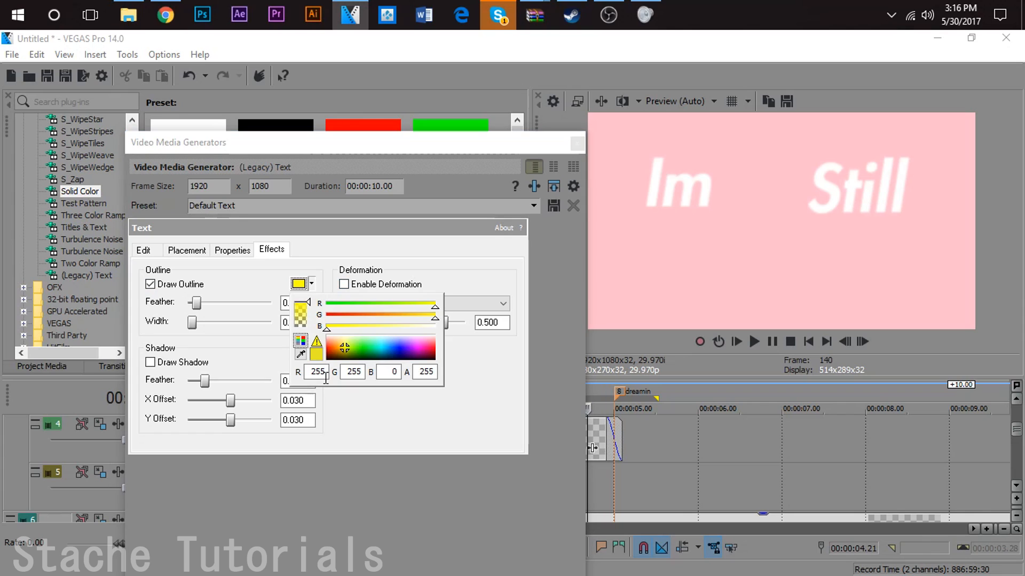
left_click_drag(347, 350, 321, 361)
left_click(266, 285)
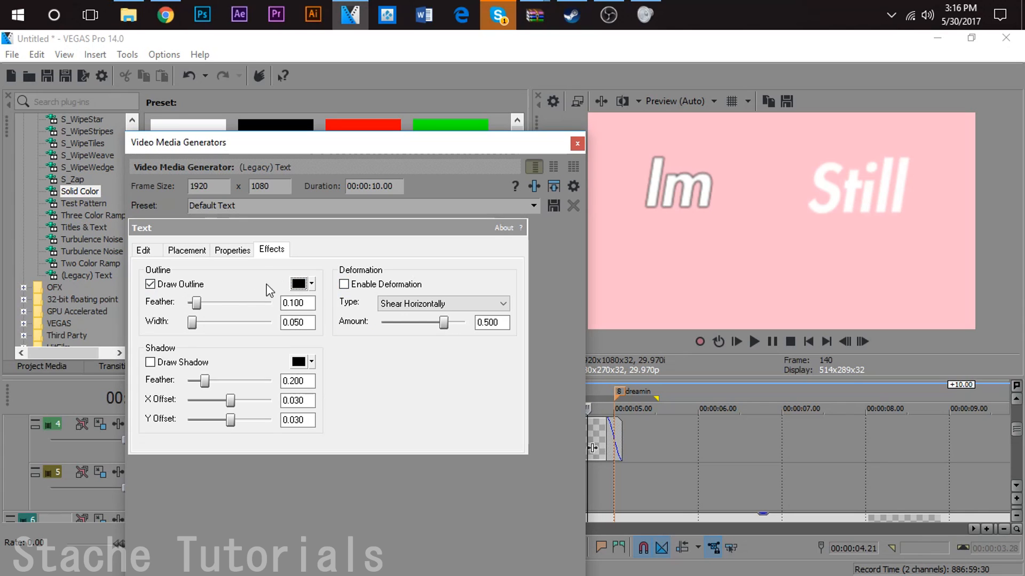
left_click(576, 144)
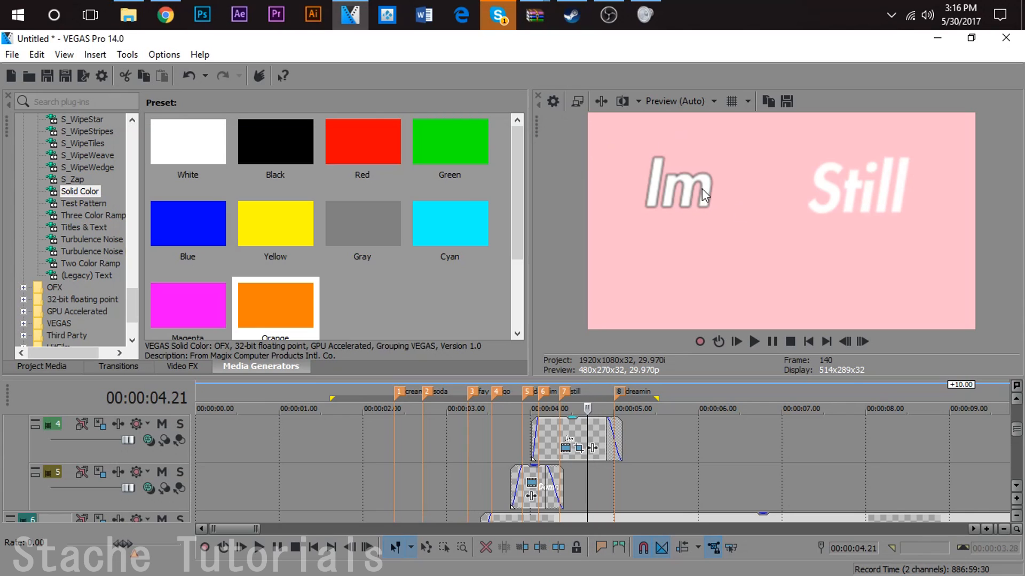
- Play back from 00:00:03.23 to review the outlined "Im" beside "Still"
left_click(512, 441)
key("space")
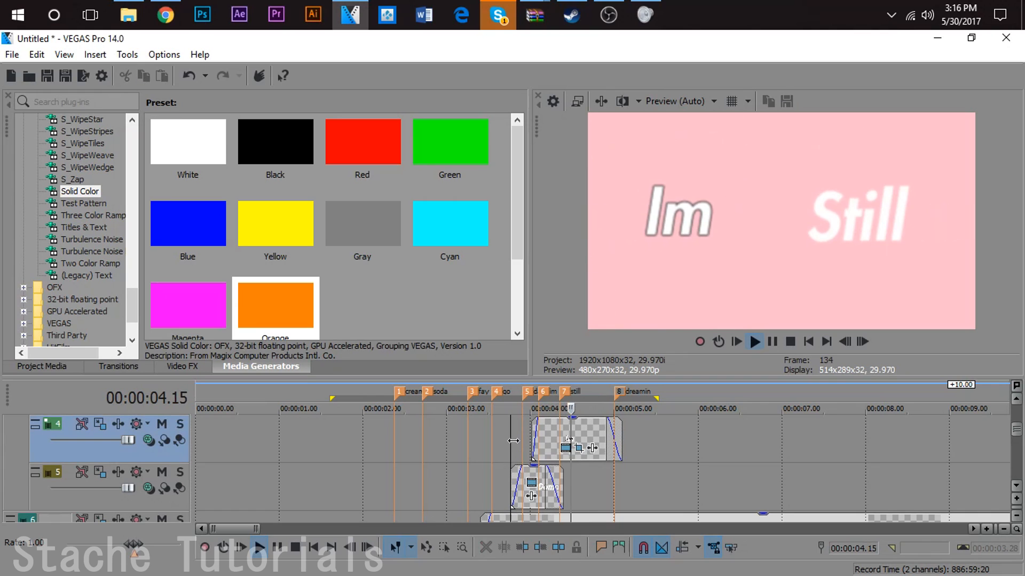
key("space")
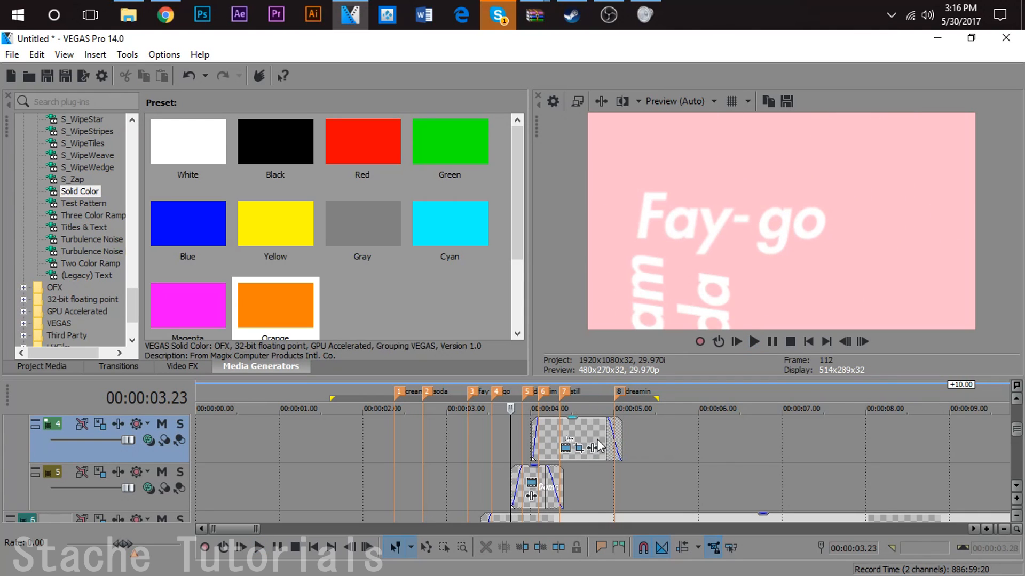
- Turn off the outline on the "Im" text
left_click(565, 447)
double_click(434, 346)
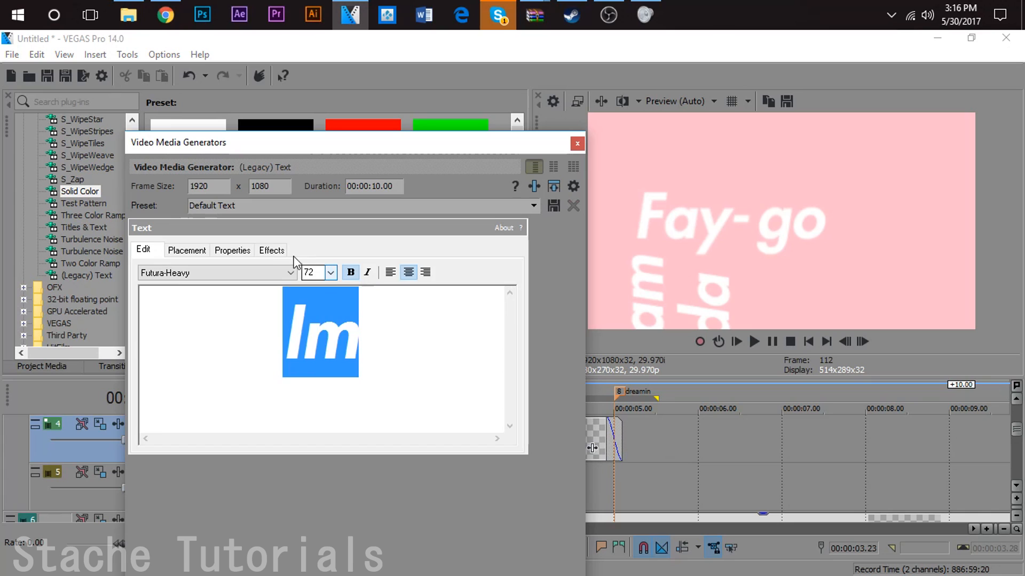
left_click(272, 250)
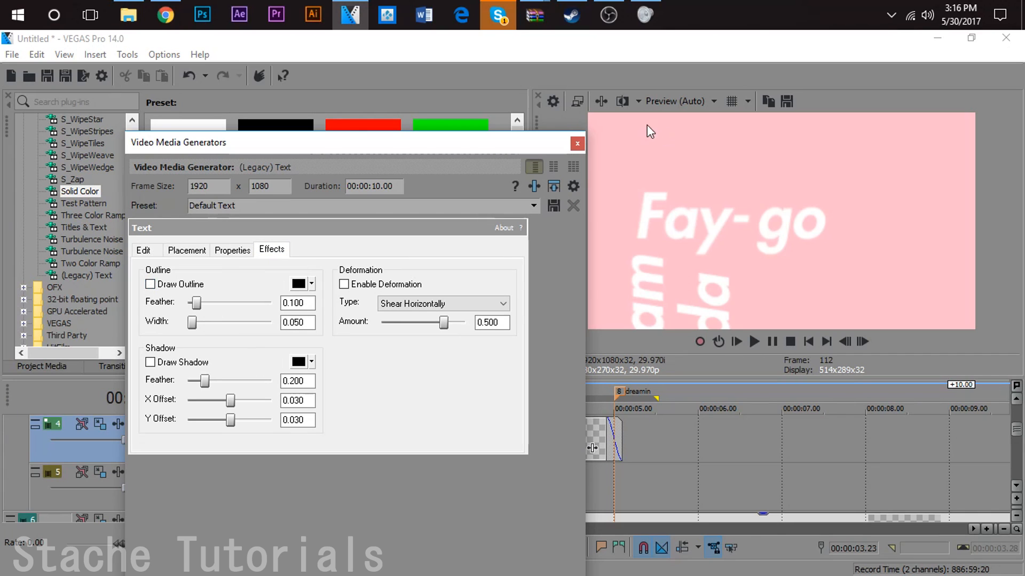
left_click(577, 143)
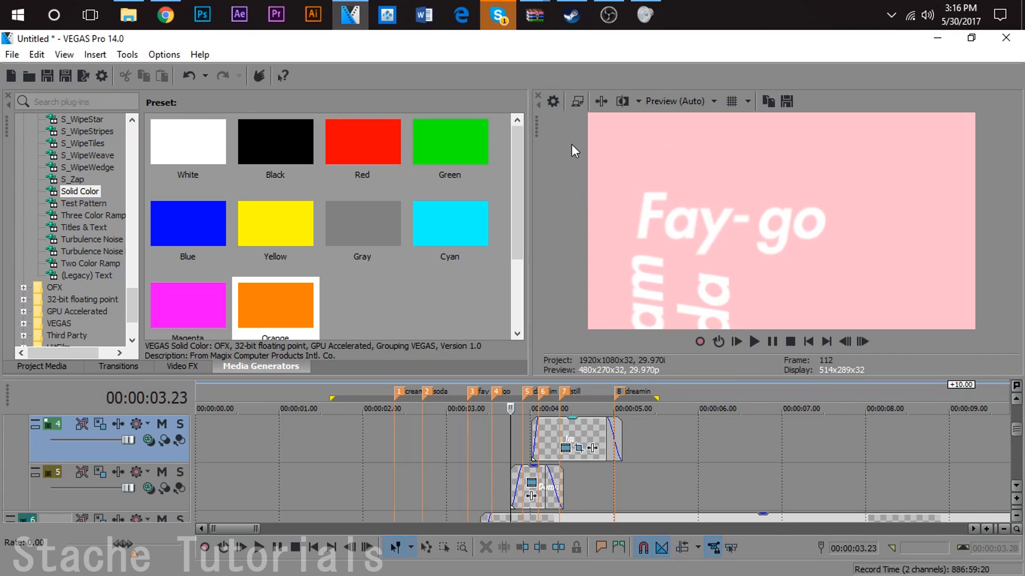
- Examine the animation over the pink background at 00:00:01.27, then frame by frame from 00:00:02.15 to 00:00:02.21
left_click(1016, 486)
left_click(1015, 486)
key("space")
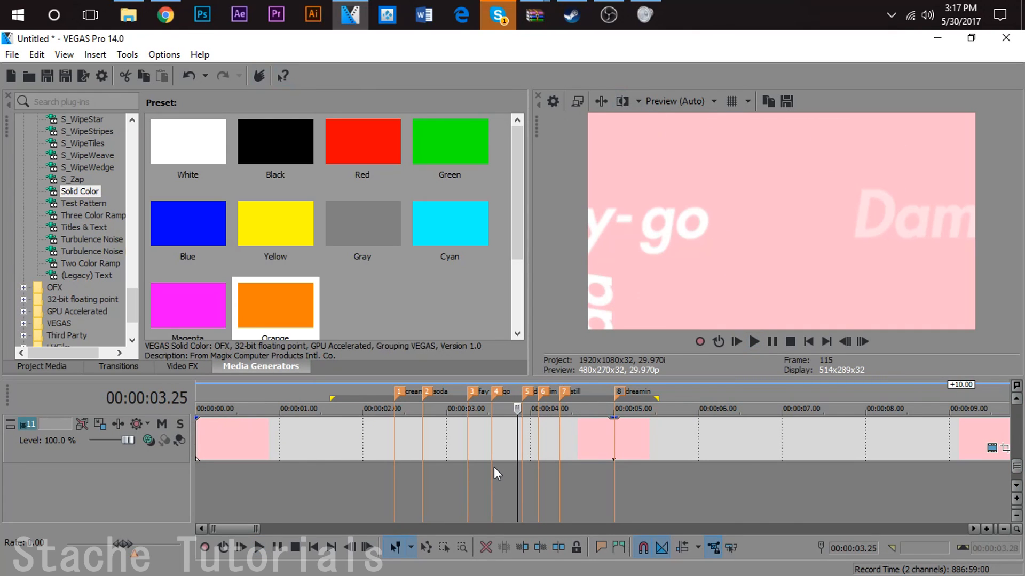
scroll(495, 464, "down", 2)
left_click(369, 436)
left_click(302, 433)
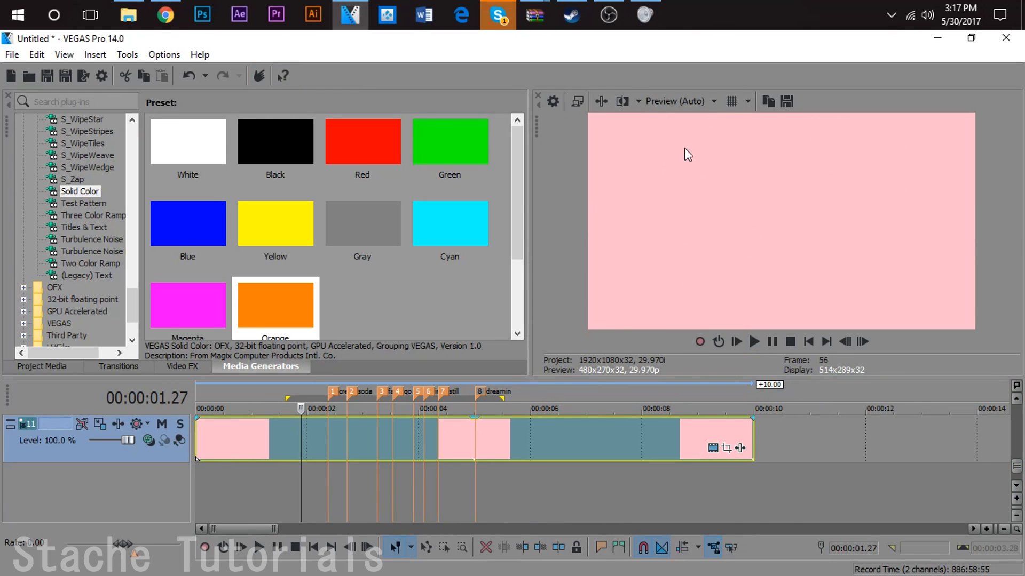
left_click(334, 436)
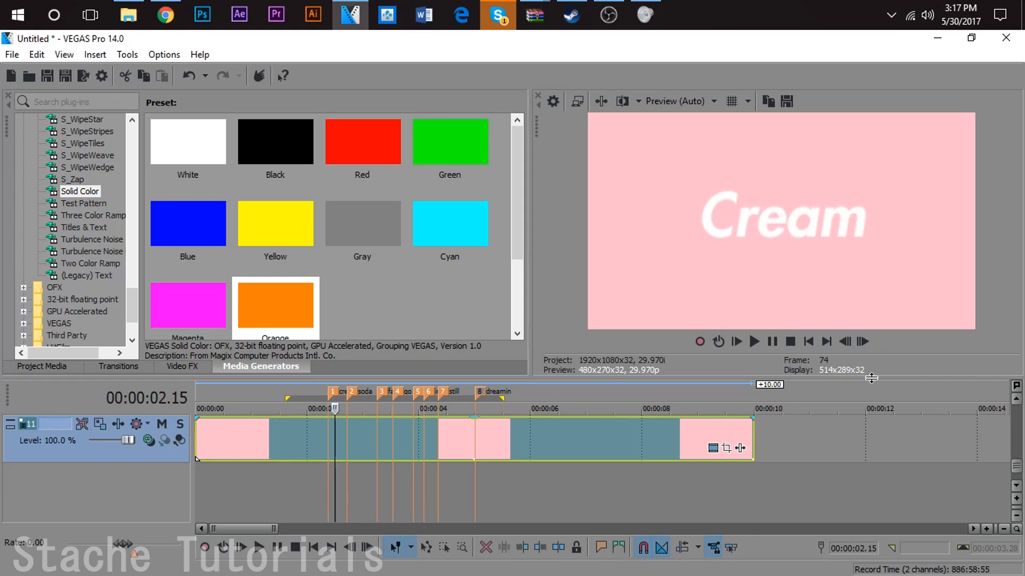
double_click(865, 343)
double_click(864, 343)
double_click(864, 343)
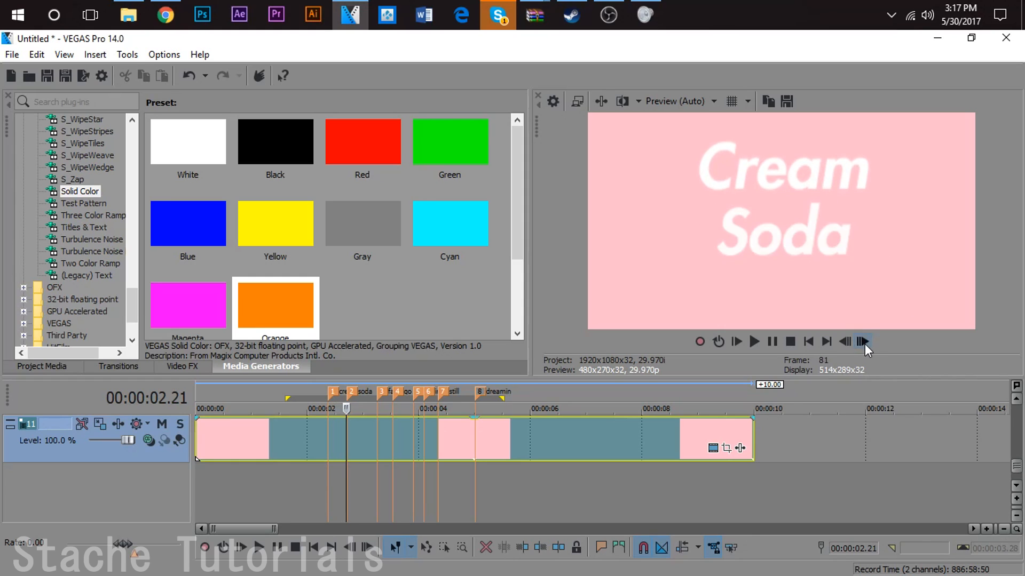
- Add splash clip 12 from the Overlay Pack 4 Splash folder just after the "dreamin" marker, without matching the project settings to it
left_click(127, 7)
left_click_drag(829, 74, 310, 75)
scroll(311, 320, "down", 6)
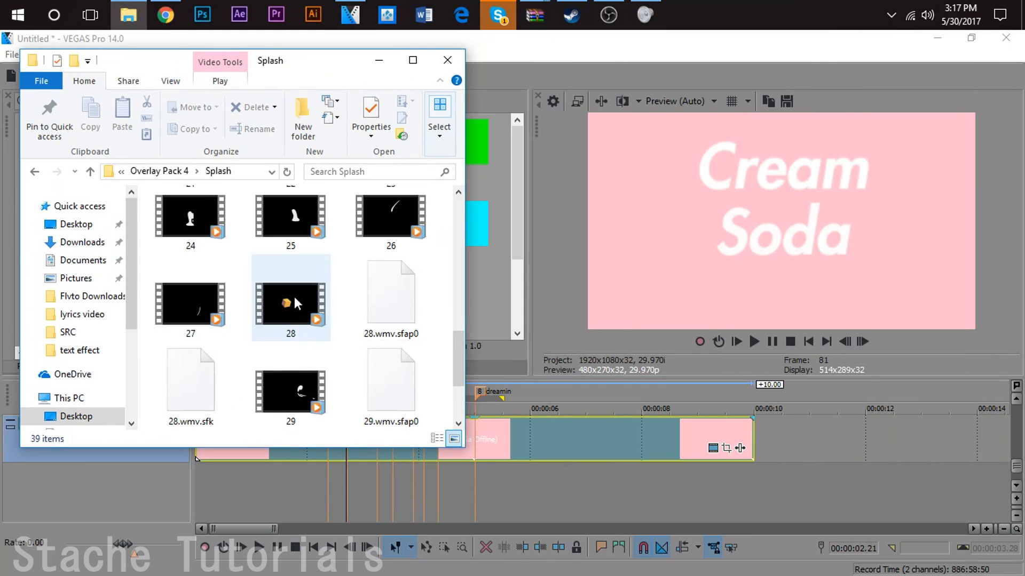
scroll(330, 288, "up", 3)
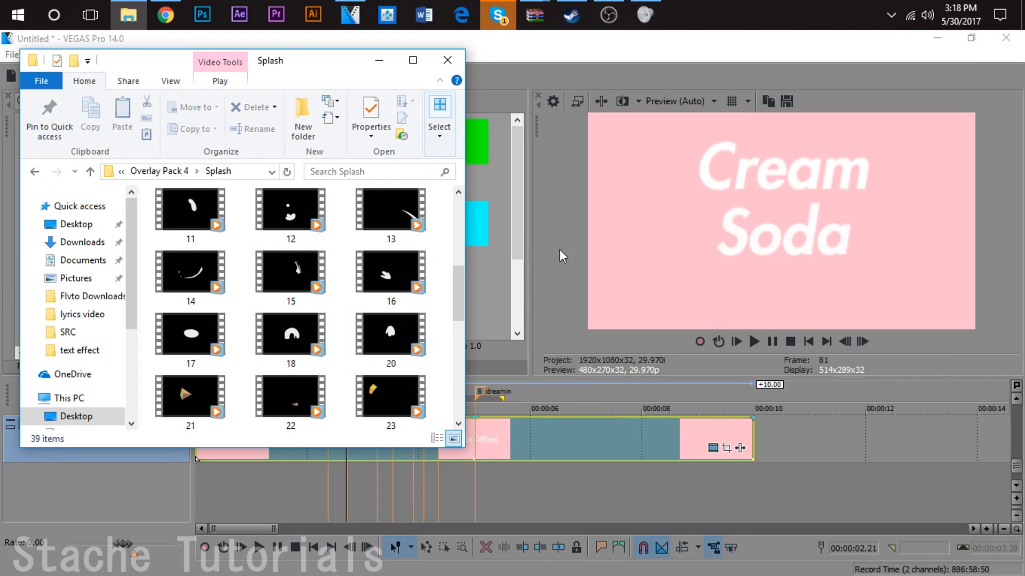
left_click_drag(300, 206, 582, 471)
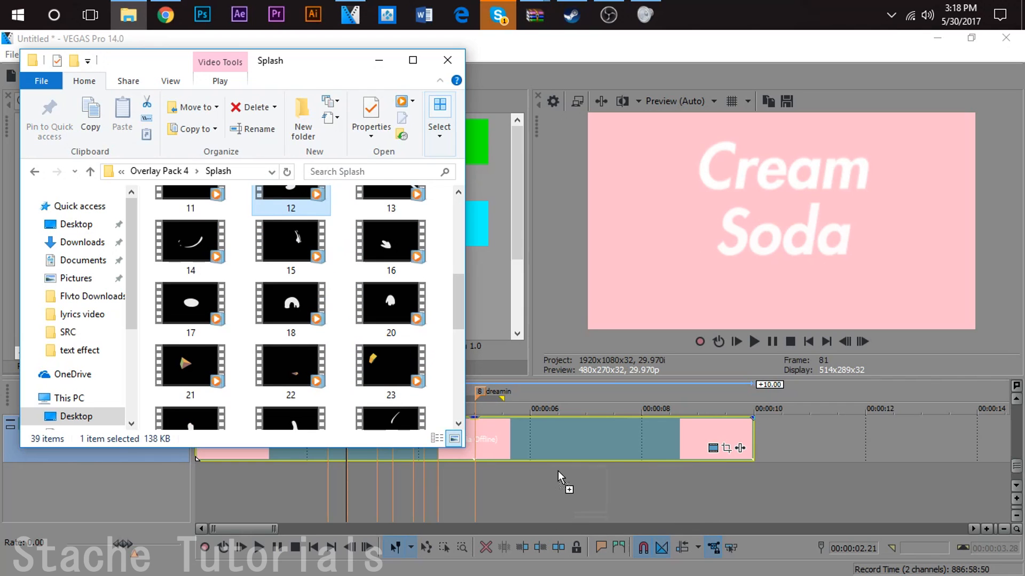
left_click_drag(494, 485, 494, 485)
left_click(496, 302)
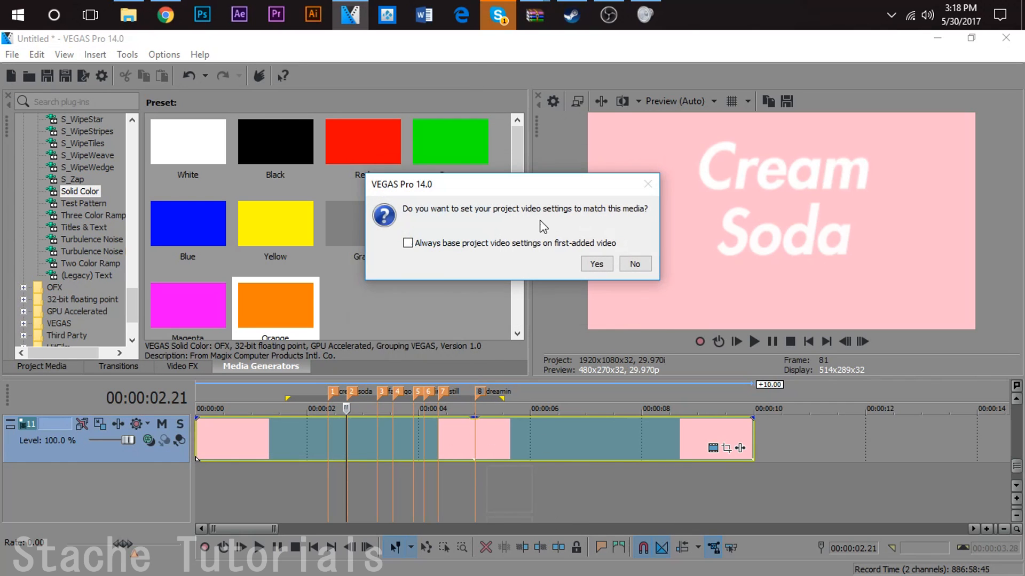
left_click(644, 264)
- Move the pink background to a new track beneath the splash clip and set the splash track's compositing mode to Add
left_click(513, 471)
left_click_drag(488, 446, 485, 482)
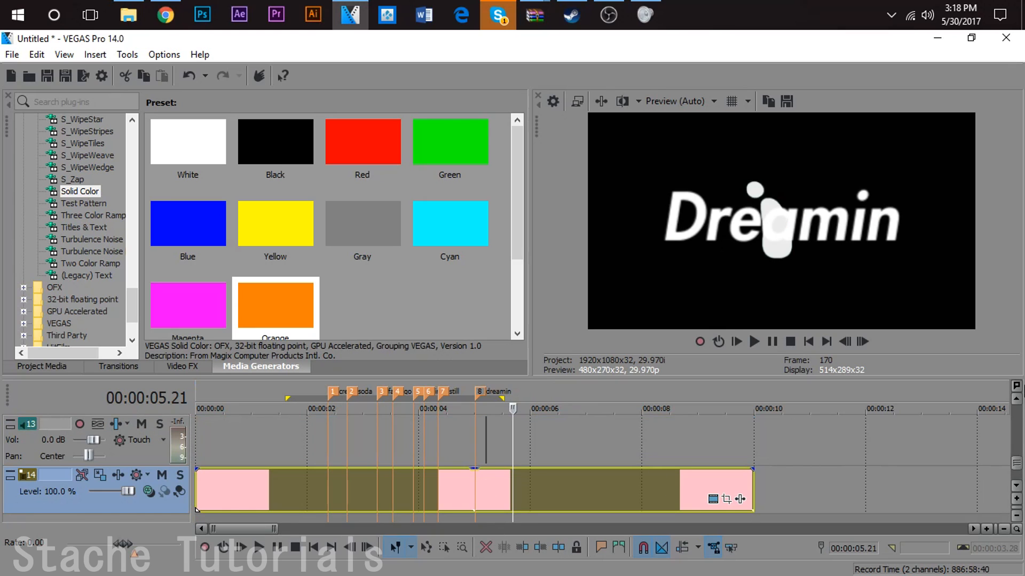
scroll(485, 482, "up", 2)
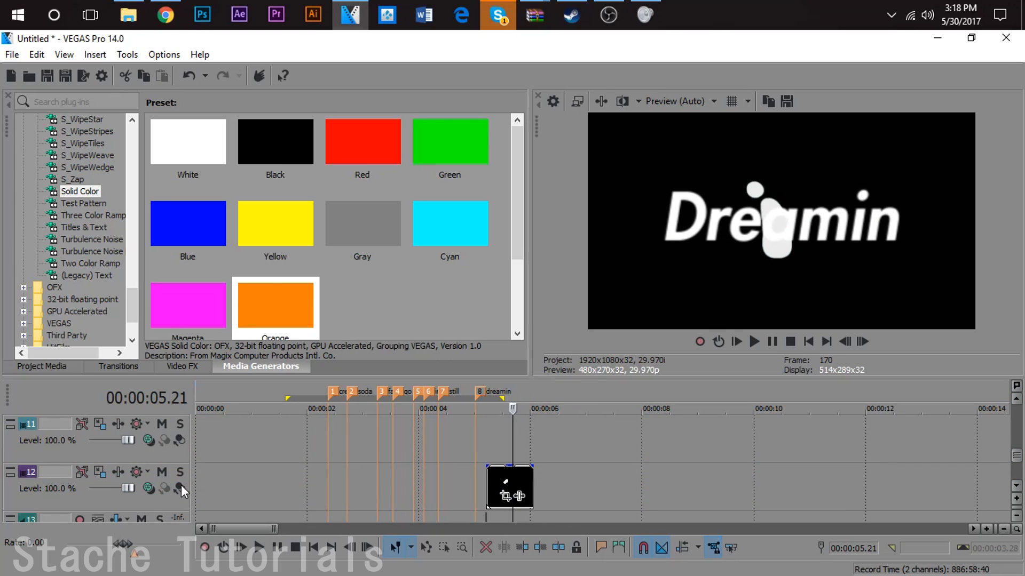
left_click(148, 488)
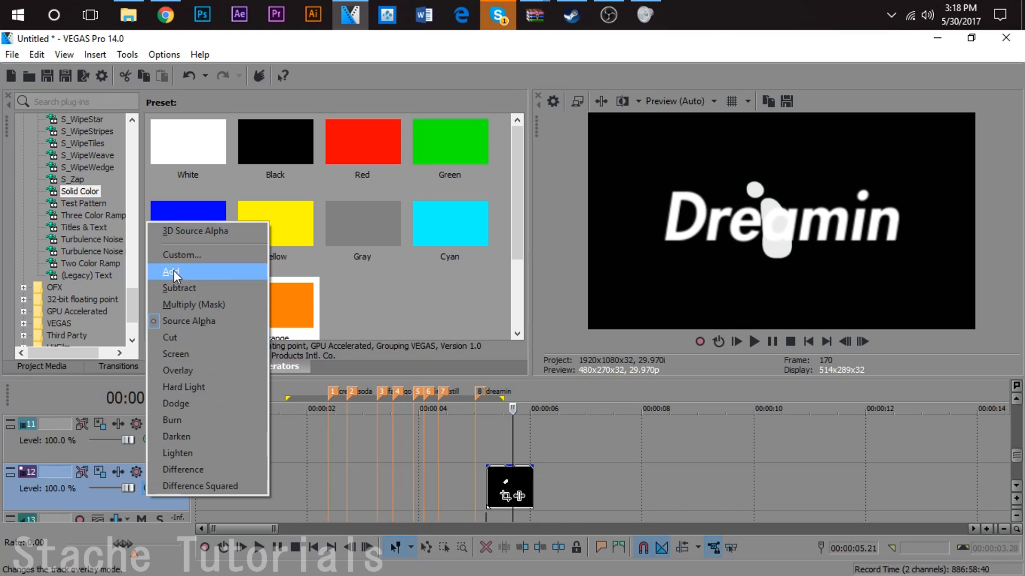
left_click(174, 271)
- Play back the splash clip over "Dreamin" to check how it blends with the background
left_click(494, 481)
key("space")
key("space")
key("space")
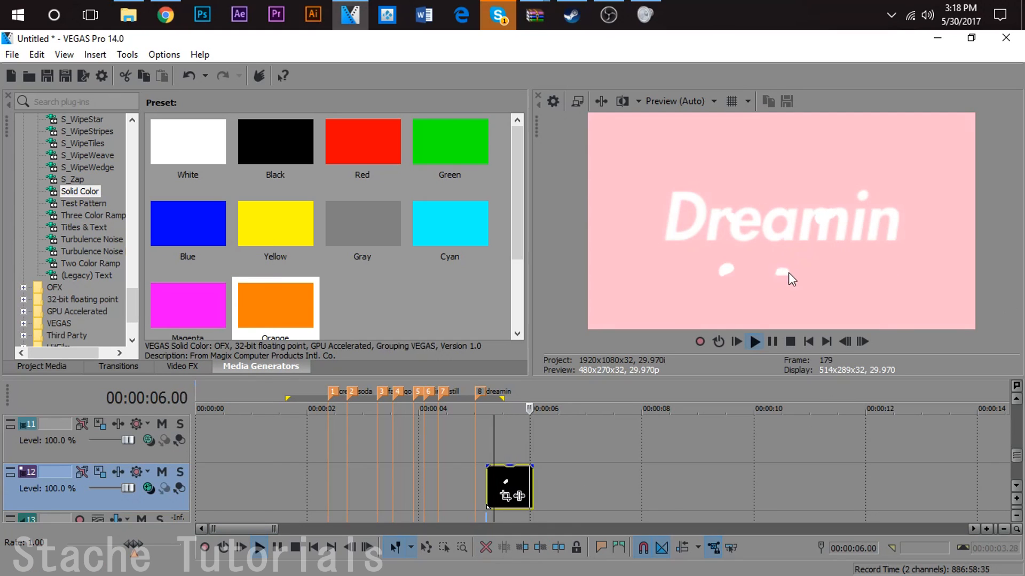
- Stop the playback and delete the splash clip from track 12
key("space")
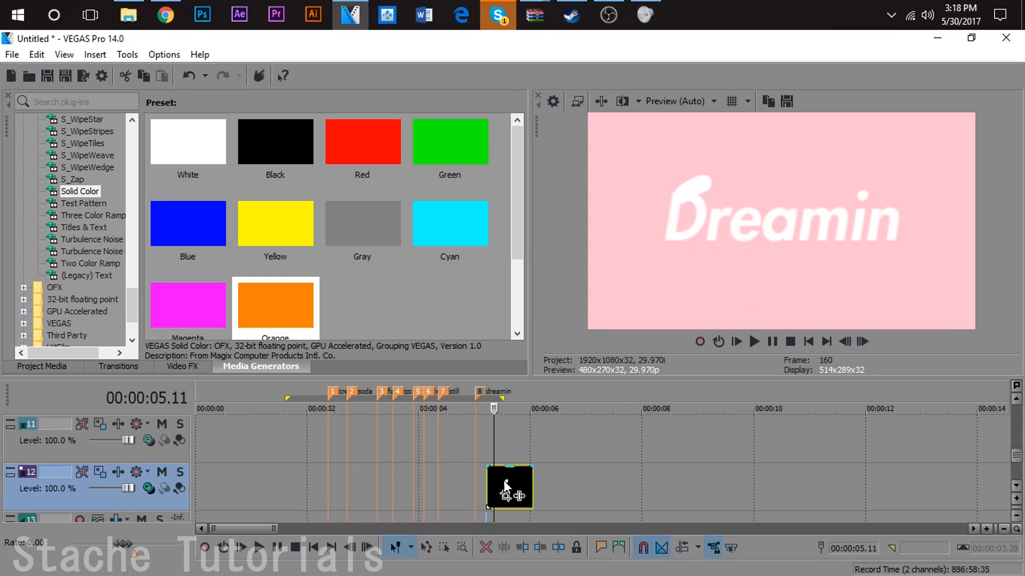
left_click_drag(515, 480, 439, 480)
left_click(439, 481)
key("Delete")
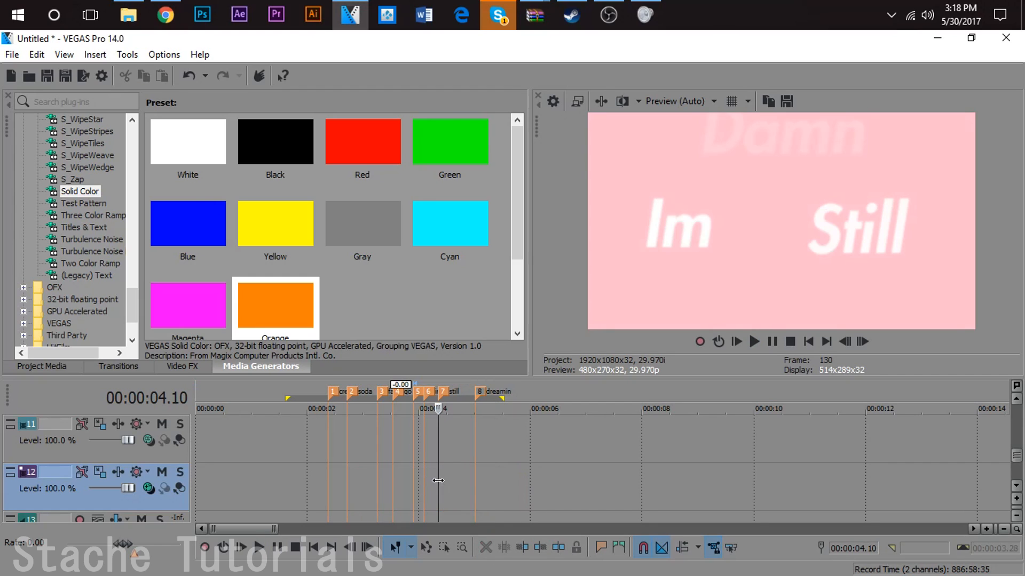
- Place the playhead at 00:00:05.00 and set track 12's compositing mode to Source Alpha
left_click(365, 485)
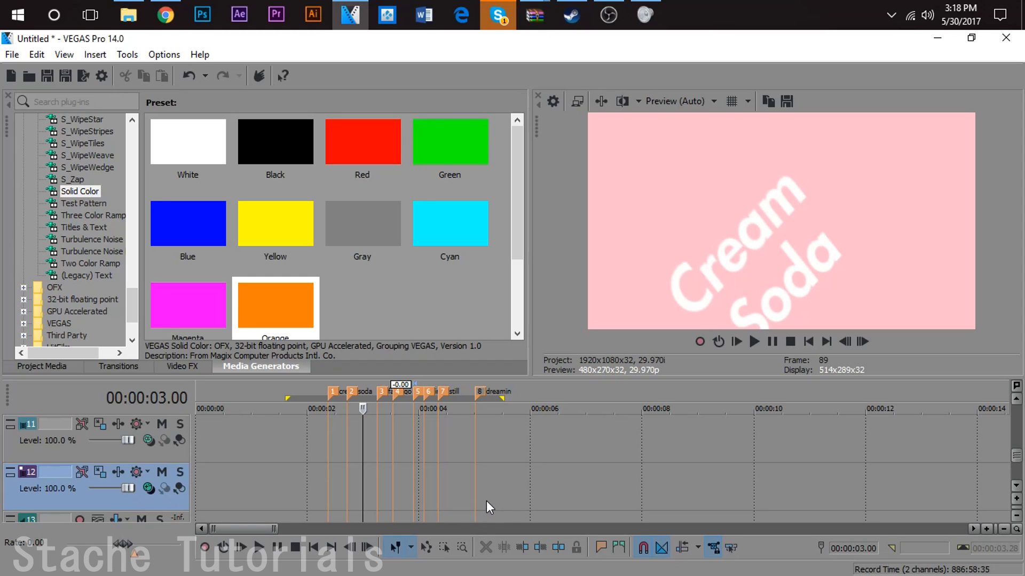
left_click(454, 486)
left_click(475, 480)
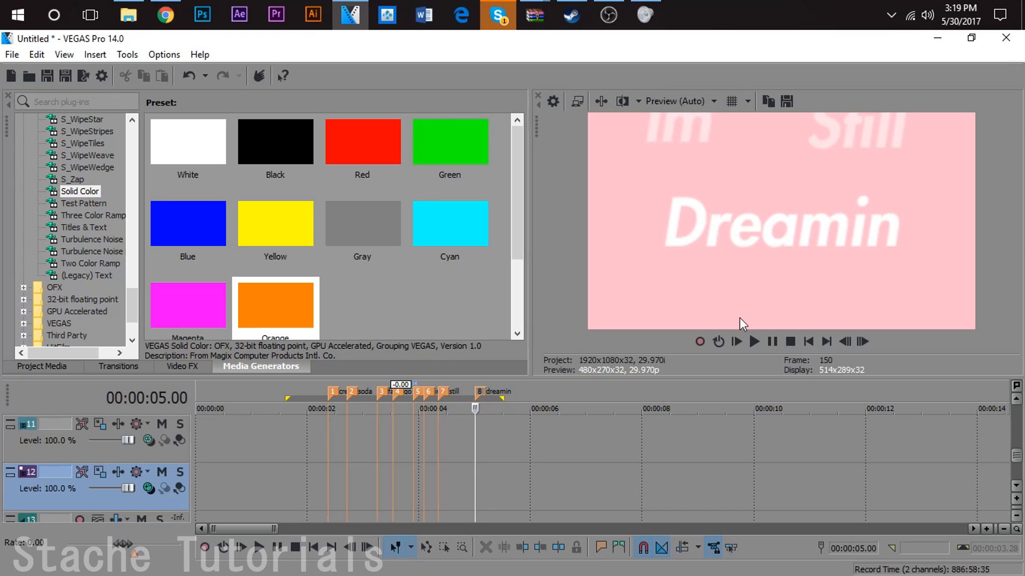
left_click(149, 487)
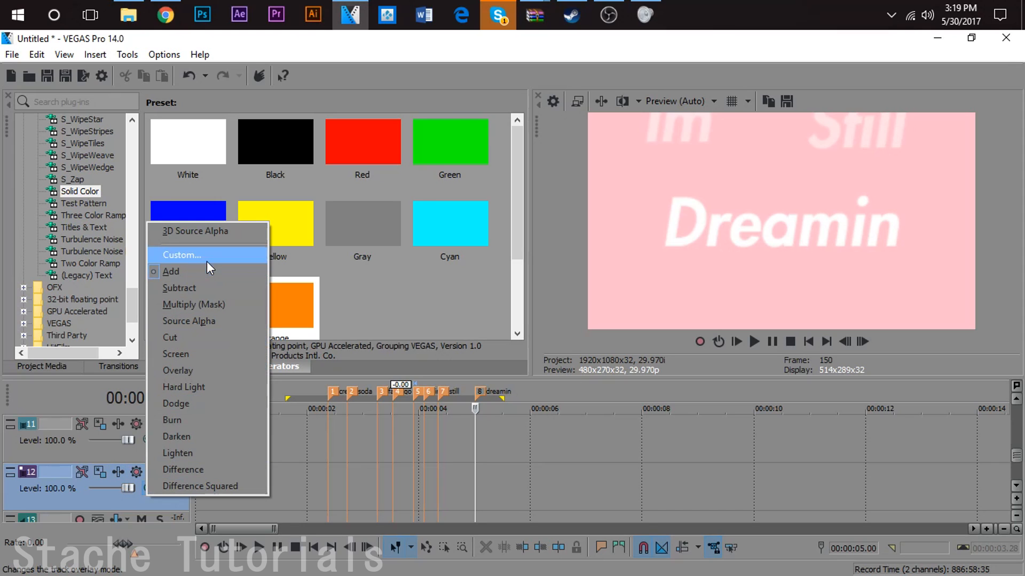
left_click(206, 322)
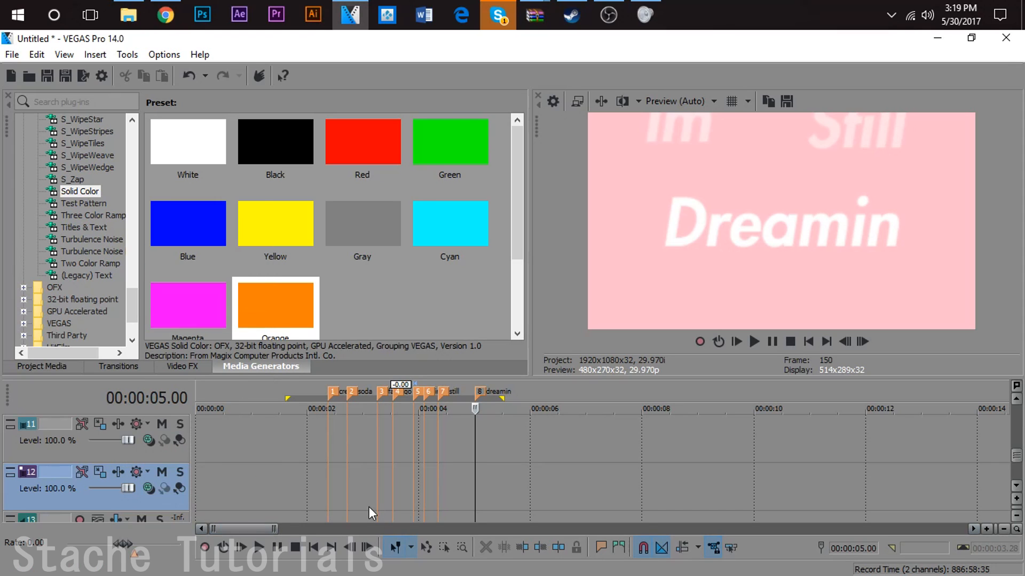
- Play back the lyric animation from just before the first marker towards "dreamin" and inspect the "Im Still" frame at 00:00:04.16
key("2")
key("space")
key("space")
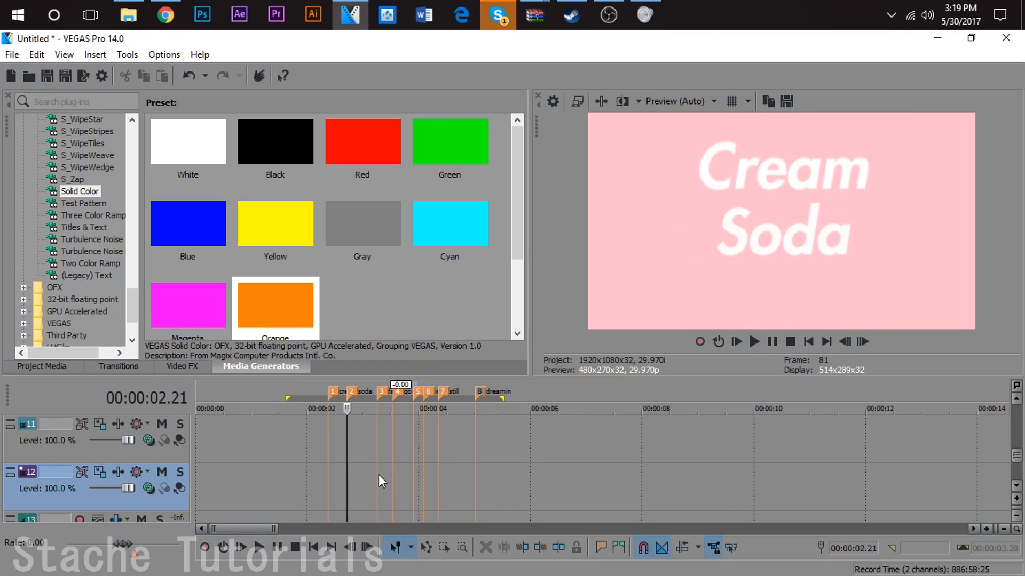
left_click(327, 472)
left_click(313, 475)
key("space")
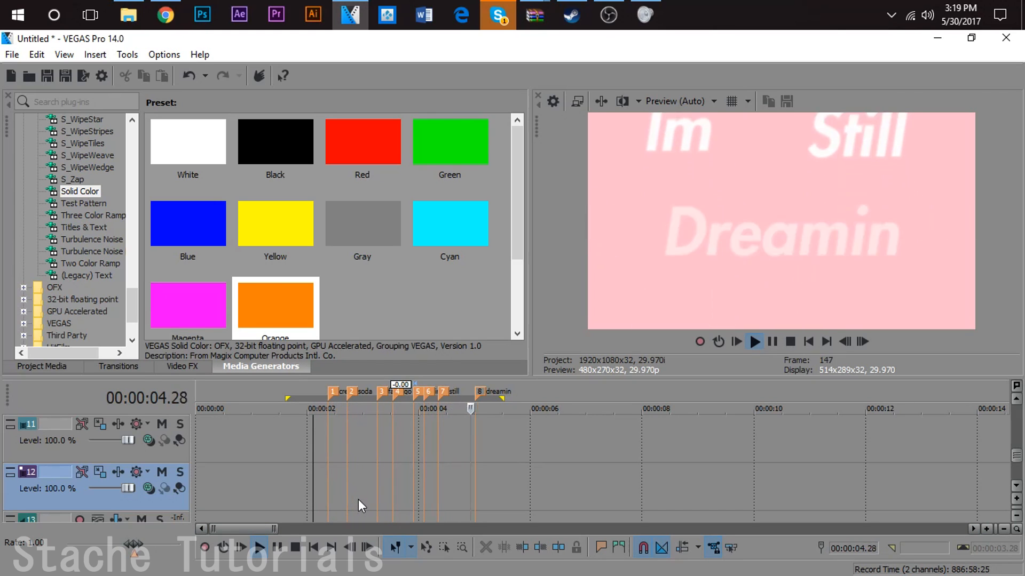
key("space")
left_click(447, 490)
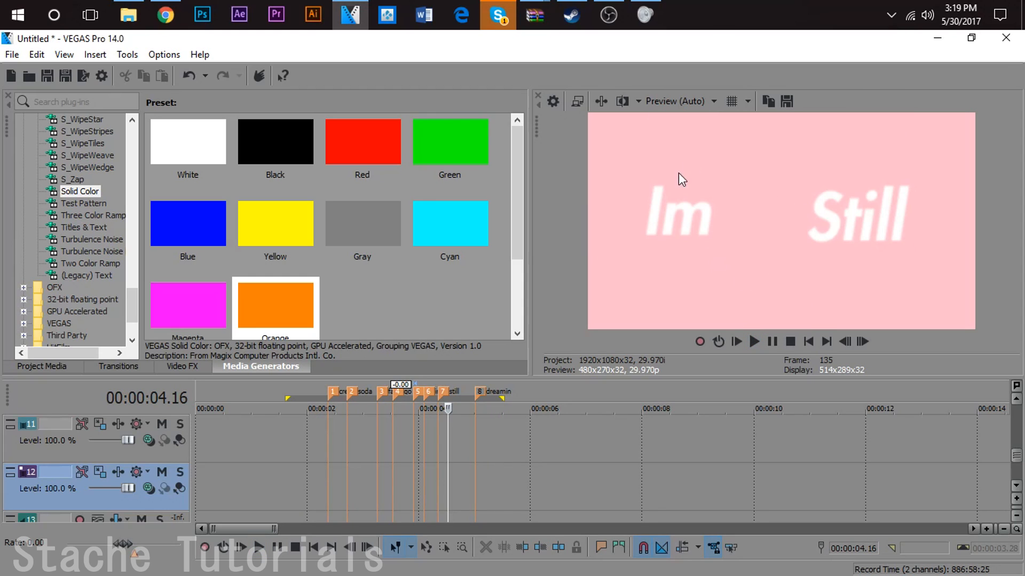
mouse_move(1016, 458)
left_mouse_down()
mouse_move(1015, 440)
mouse_move(1016, 458)
left_mouse_up()
left_click_drag(1017, 456, 1018, 418)
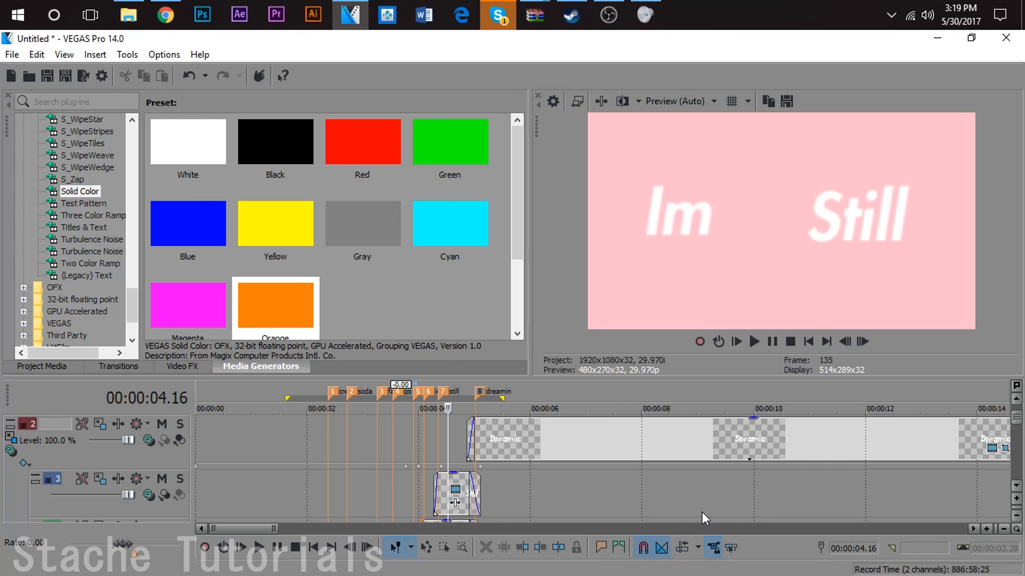
left_click(607, 13)
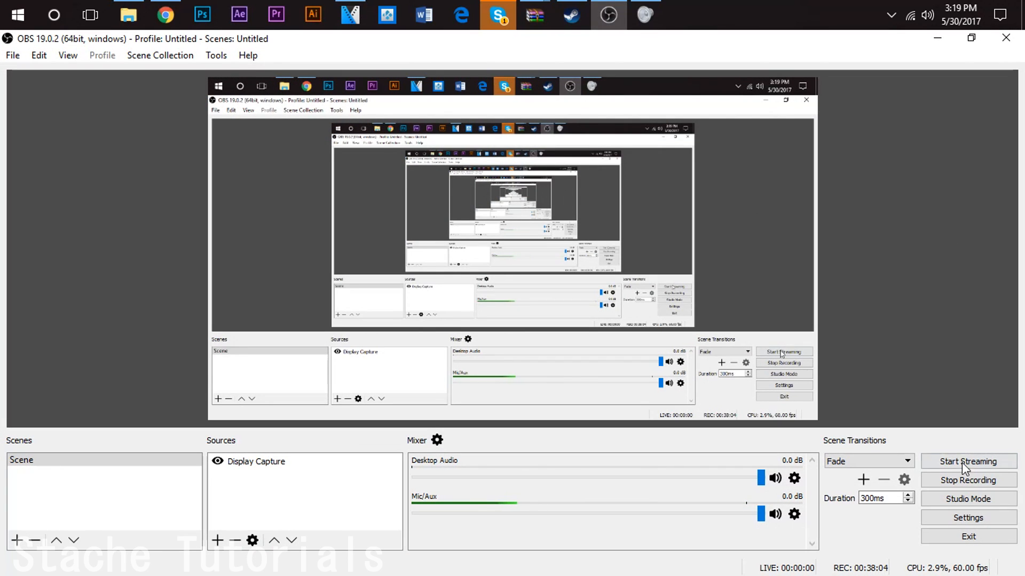